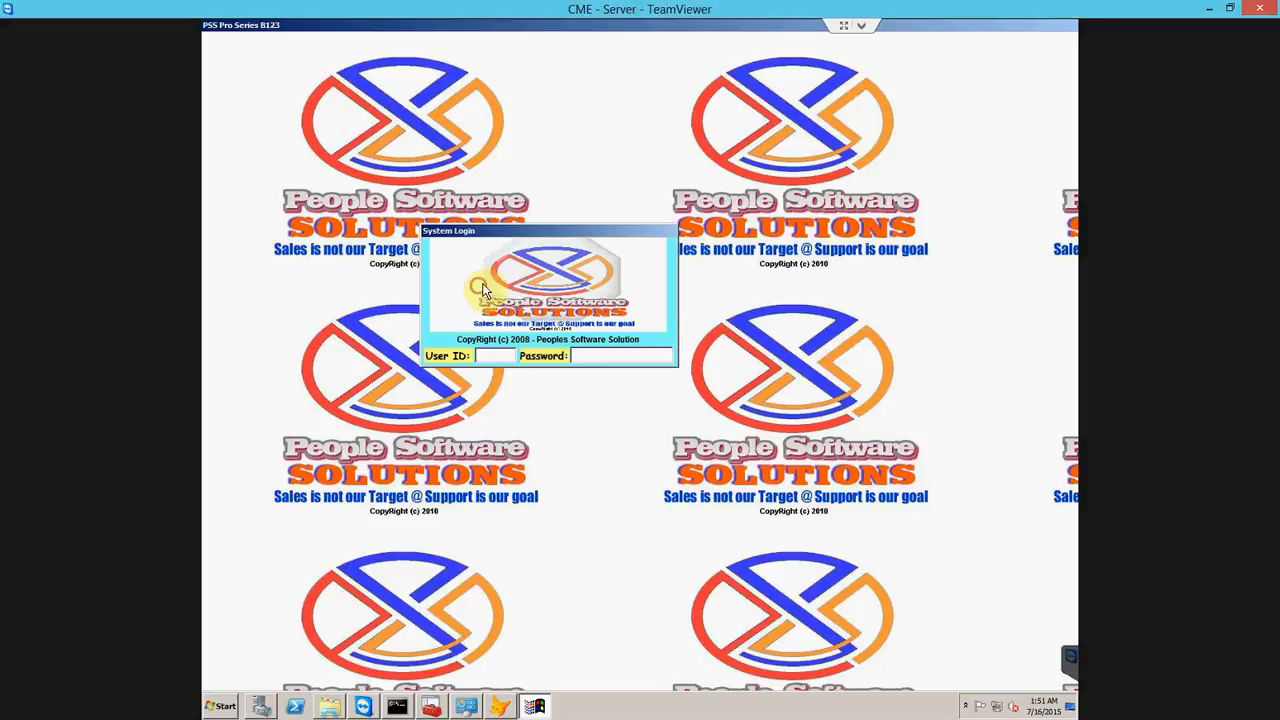
- Log in to PSS Pro Series with the administrator user ID and password
{"action": "type", "text": "ADMN"}
{"action": "key", "text": "Tab"}
{"action": "type", "text": "******"}
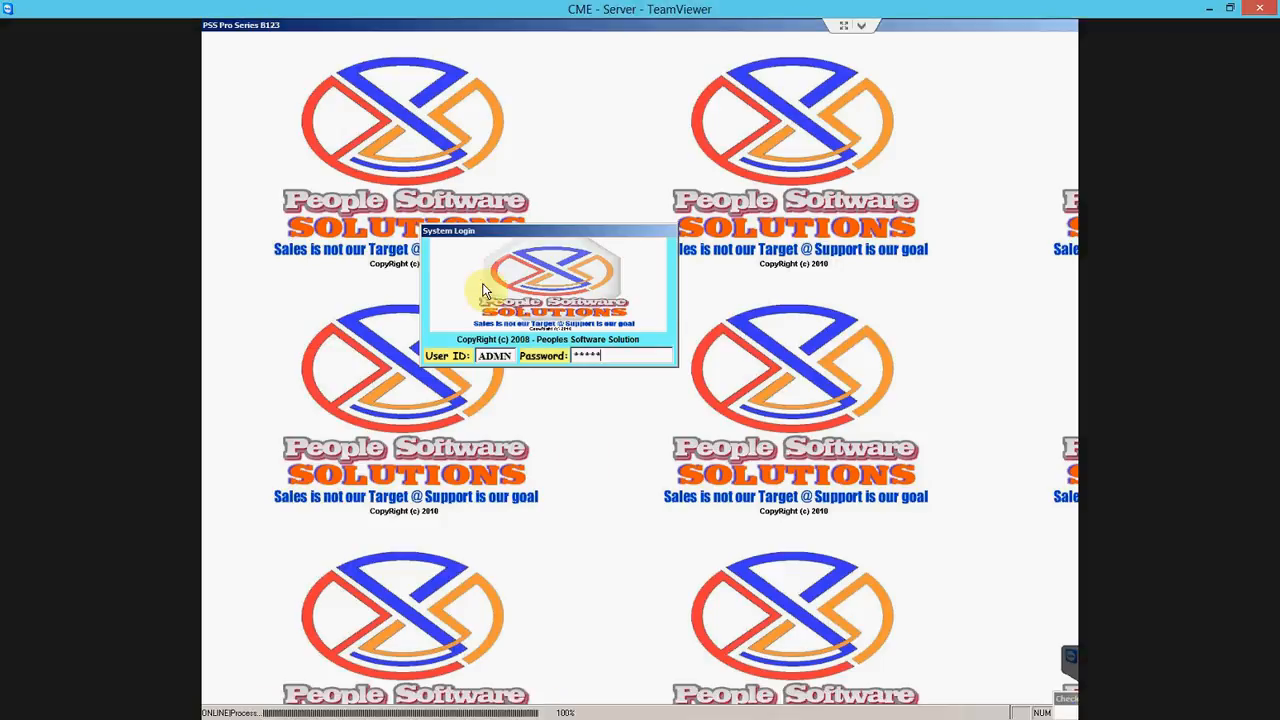
{"action": "key", "text": "Return"}
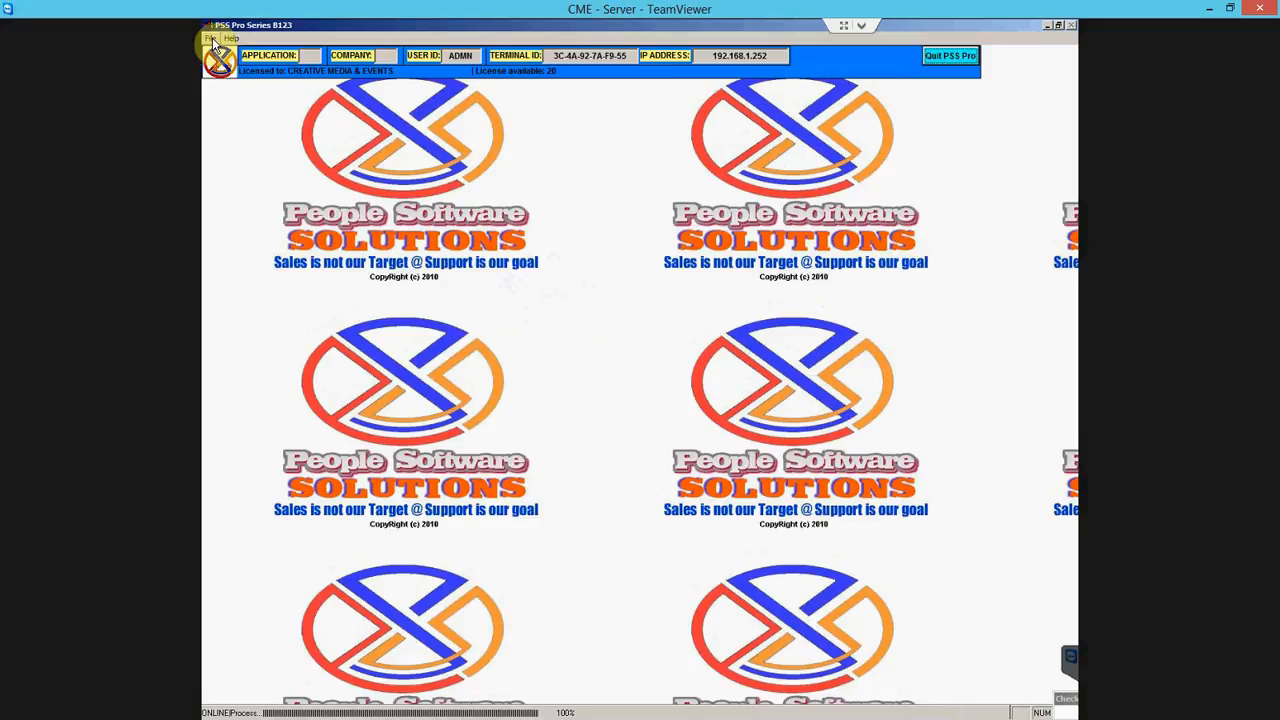
- Open Accounts Receivable for company 01, Creative Media & Events
{"action": "left_click", "coordinate": [210, 40]}
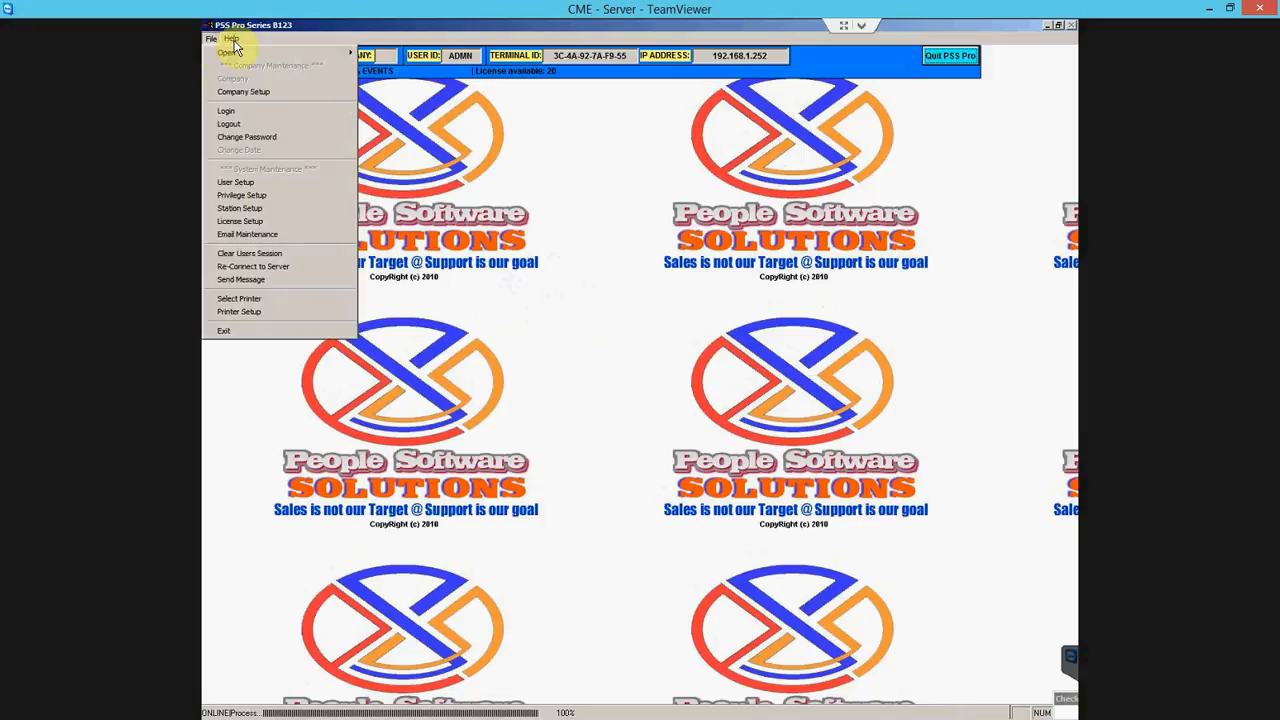
{"action": "mouse_move", "coordinate": [229, 46]}
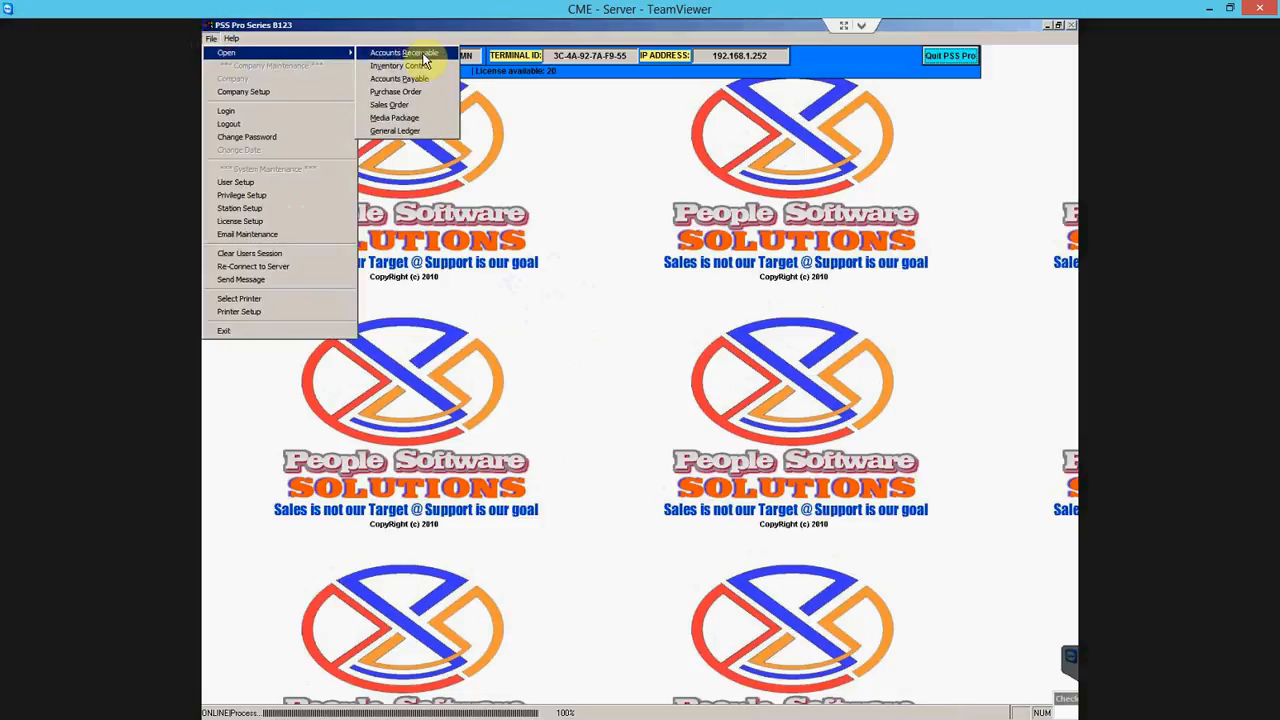
{"action": "left_click", "coordinate": [420, 53]}
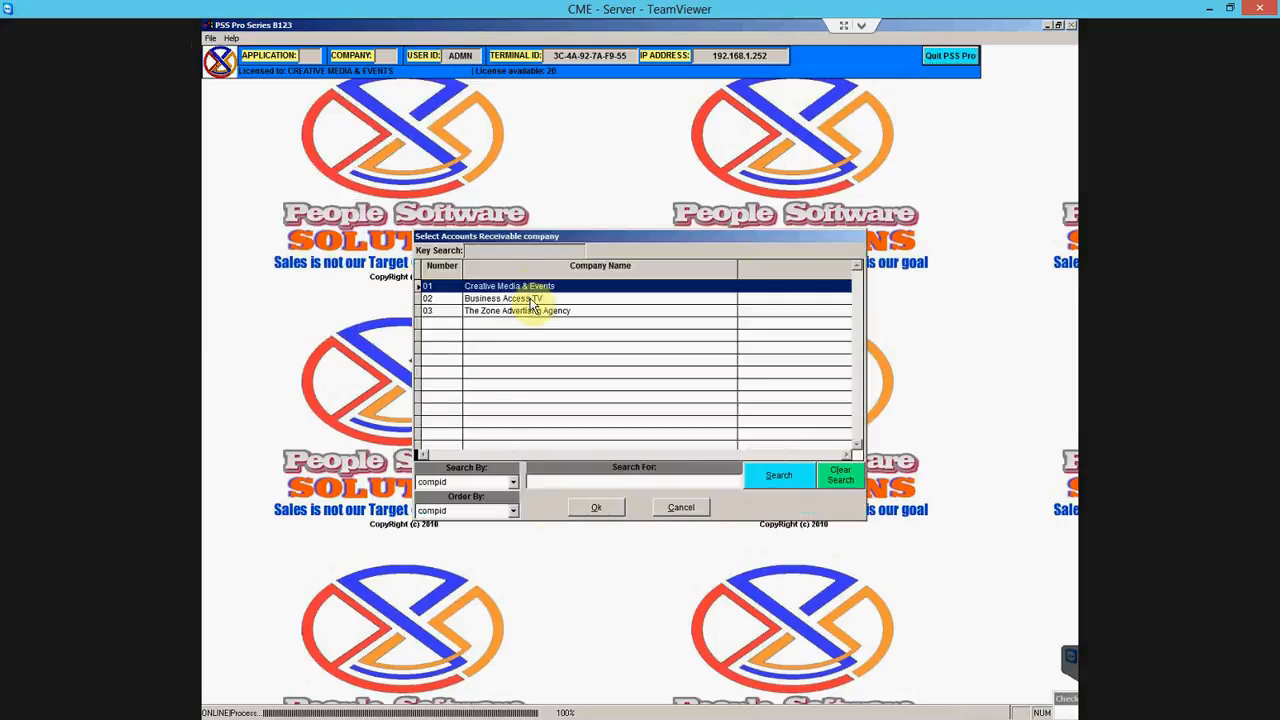
{"action": "left_click", "coordinate": [595, 509]}
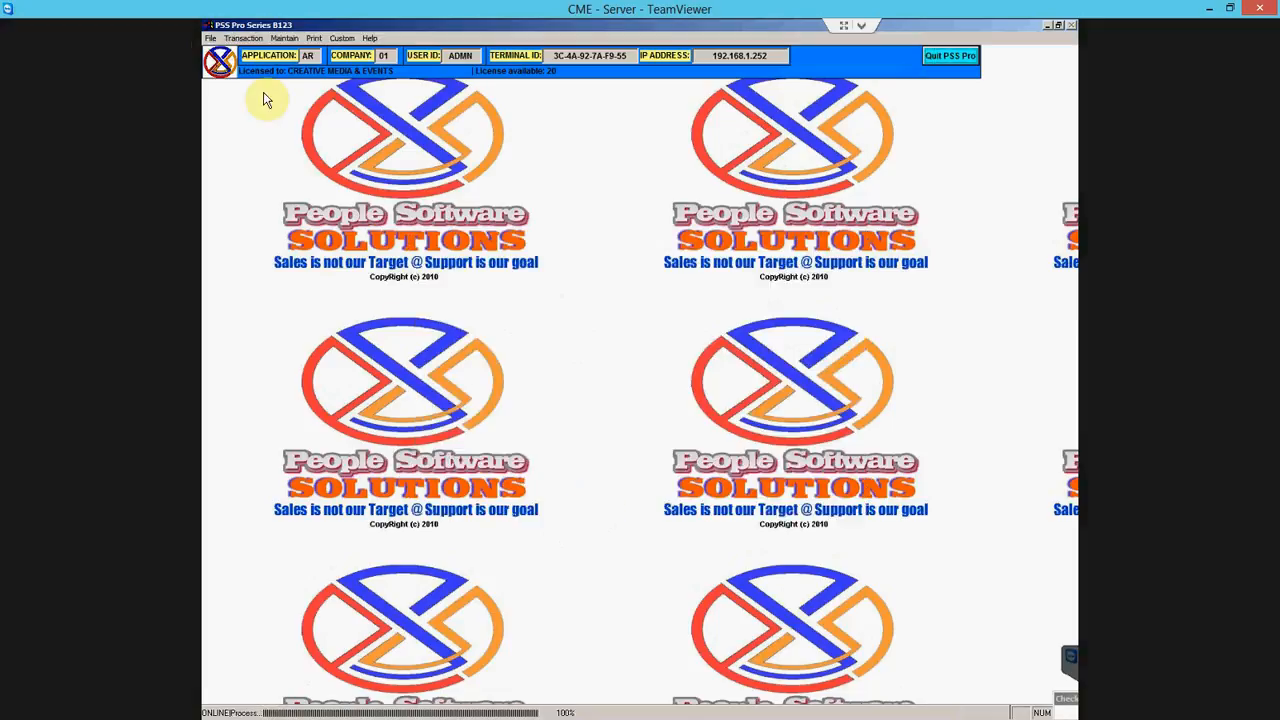
- Open Customer Maintenance and list customers to show CME Test Customer with its 366.00 balance
{"action": "left_click", "coordinate": [243, 38]}
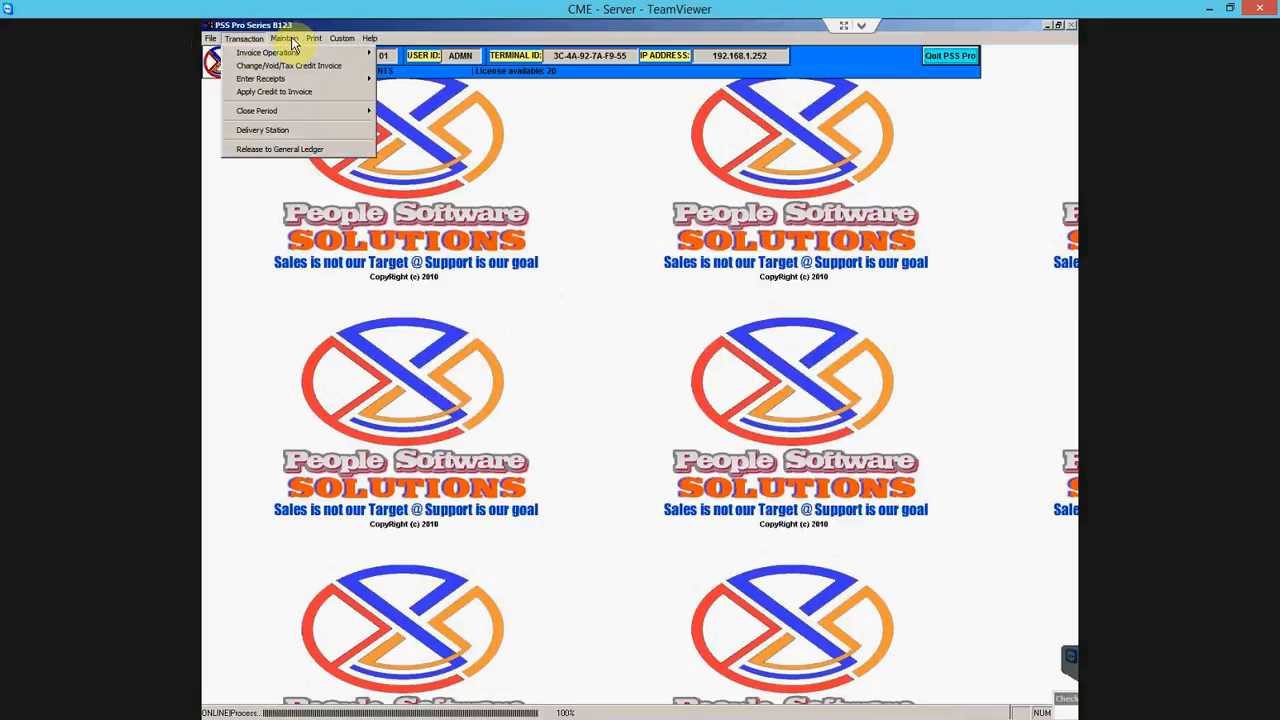
{"action": "mouse_move", "coordinate": [321, 45]}
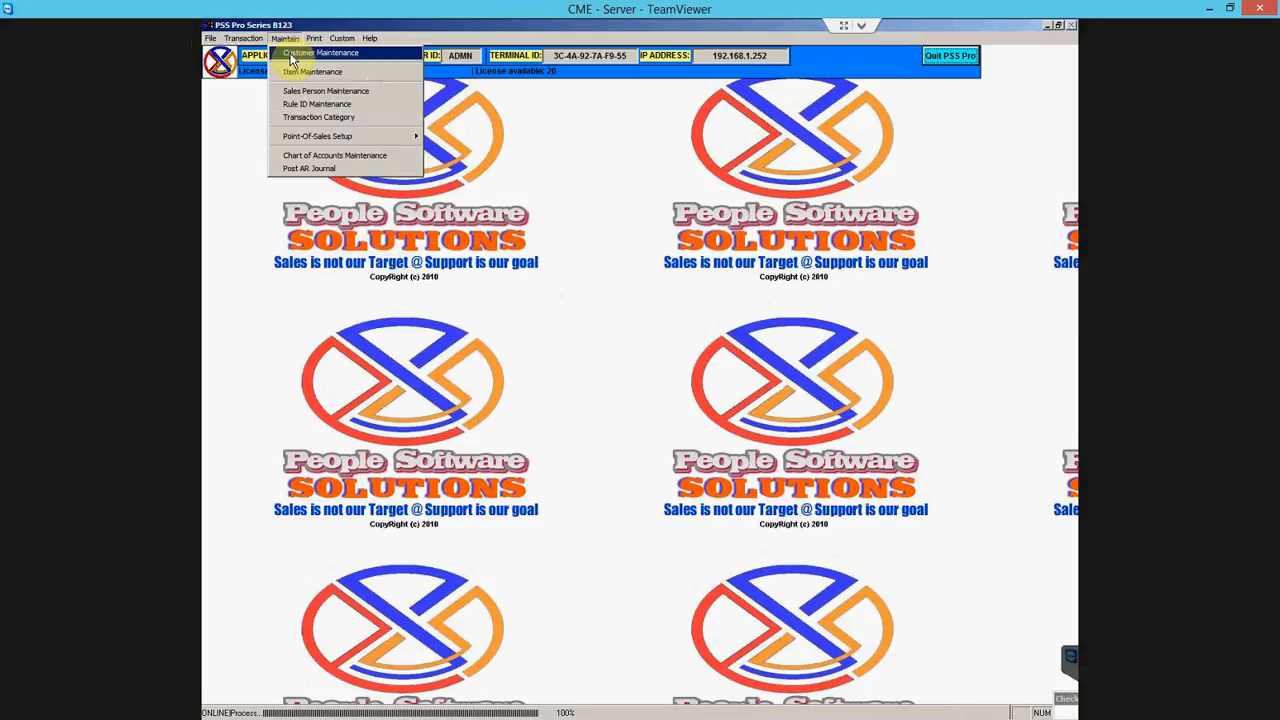
{"action": "left_click", "coordinate": [296, 55]}
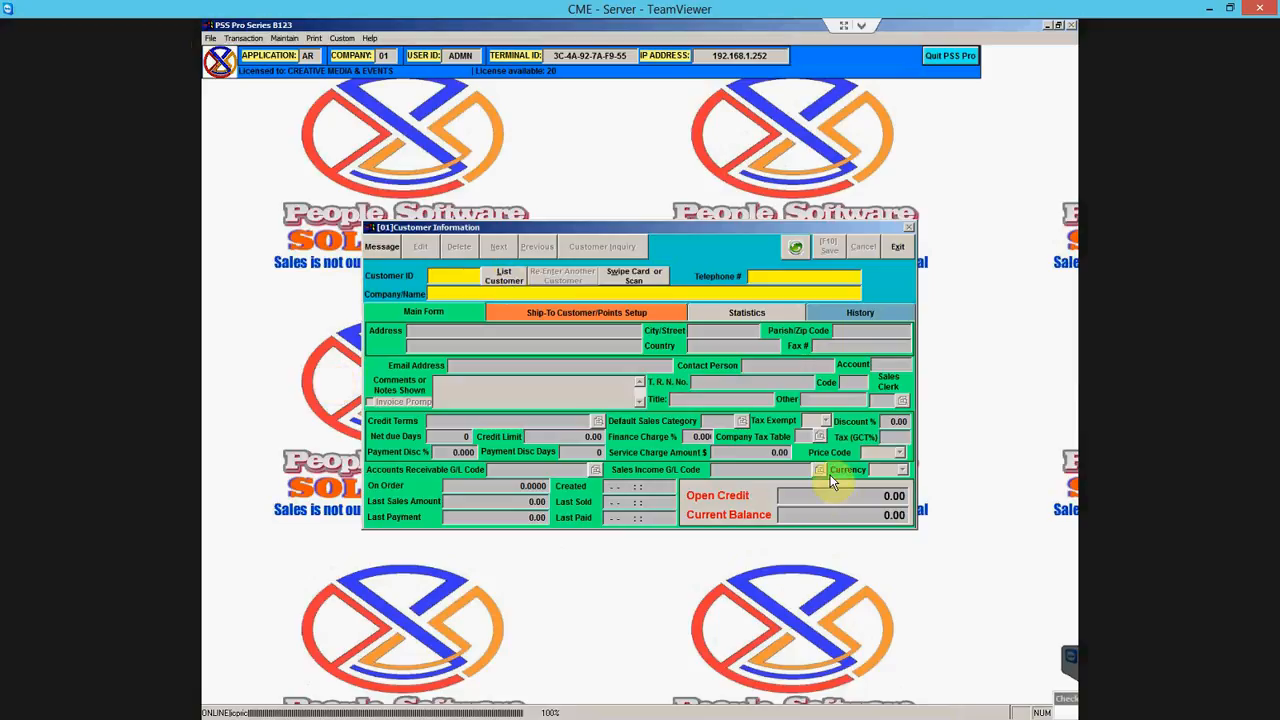
{"action": "left_click", "coordinate": [505, 279]}
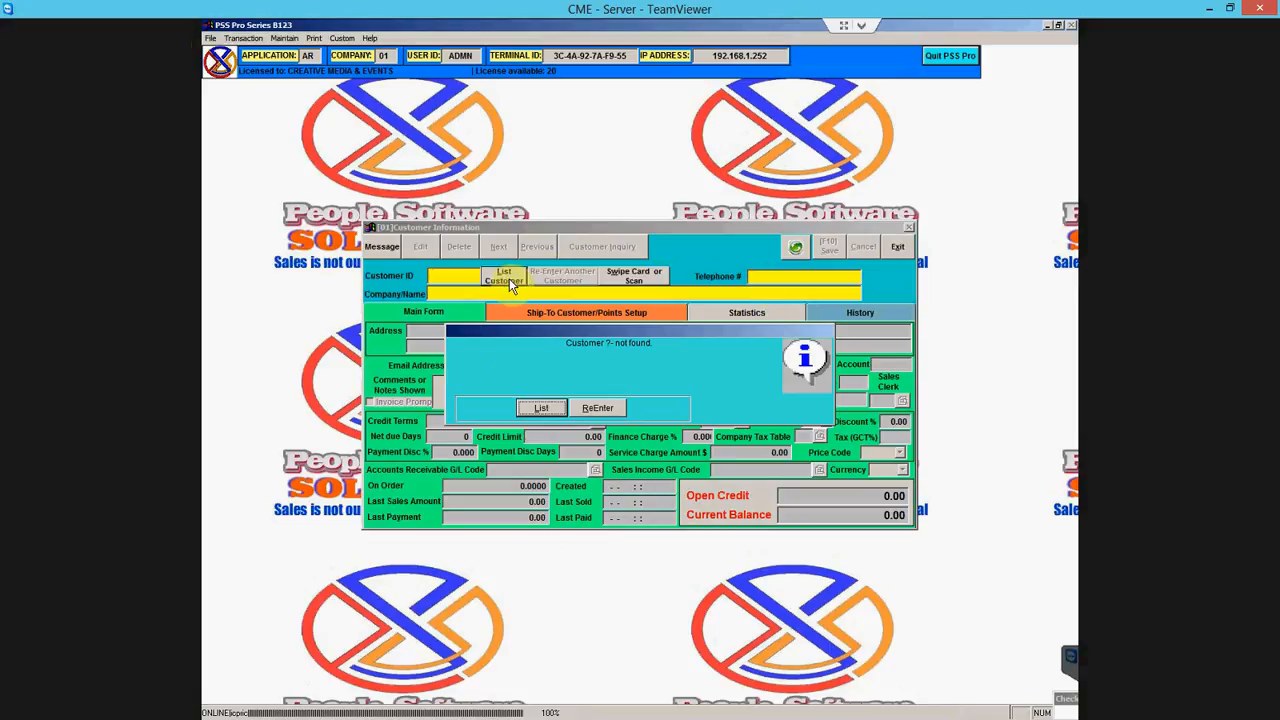
{"action": "left_click", "coordinate": [545, 407]}
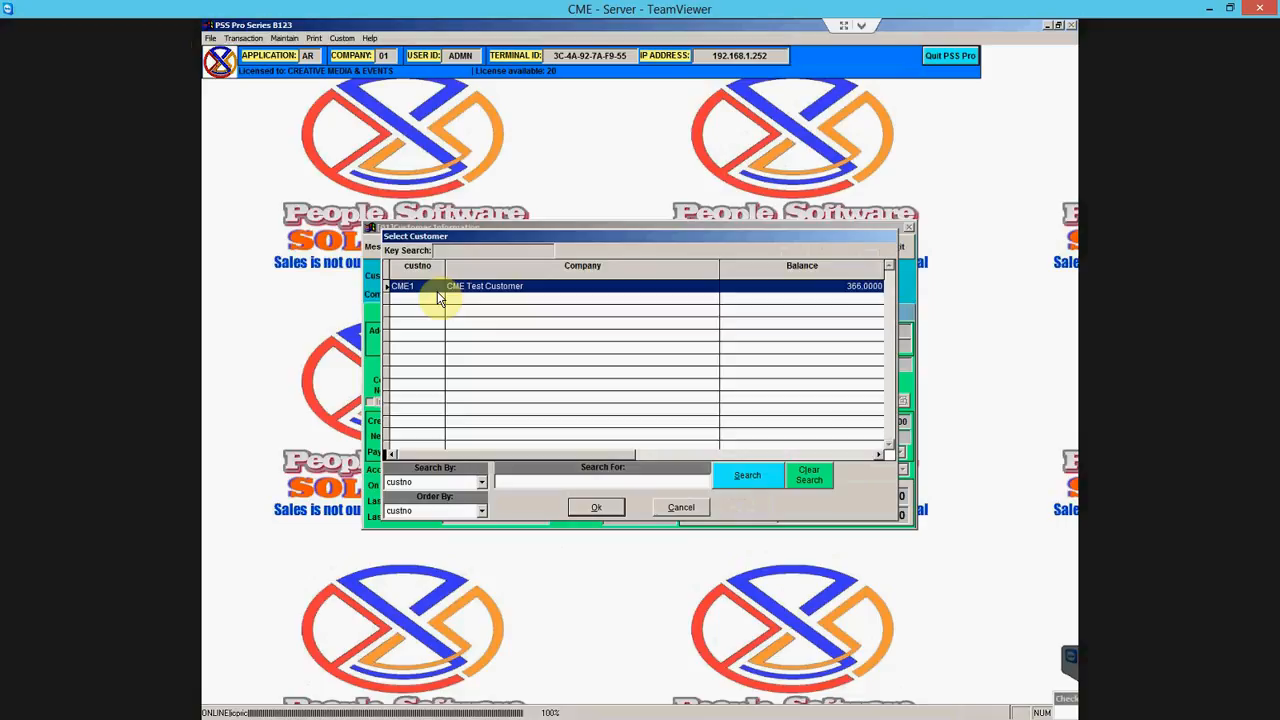
- Load the CME Test Customer record from the Select Customer list
{"action": "left_click", "coordinate": [596, 510]}
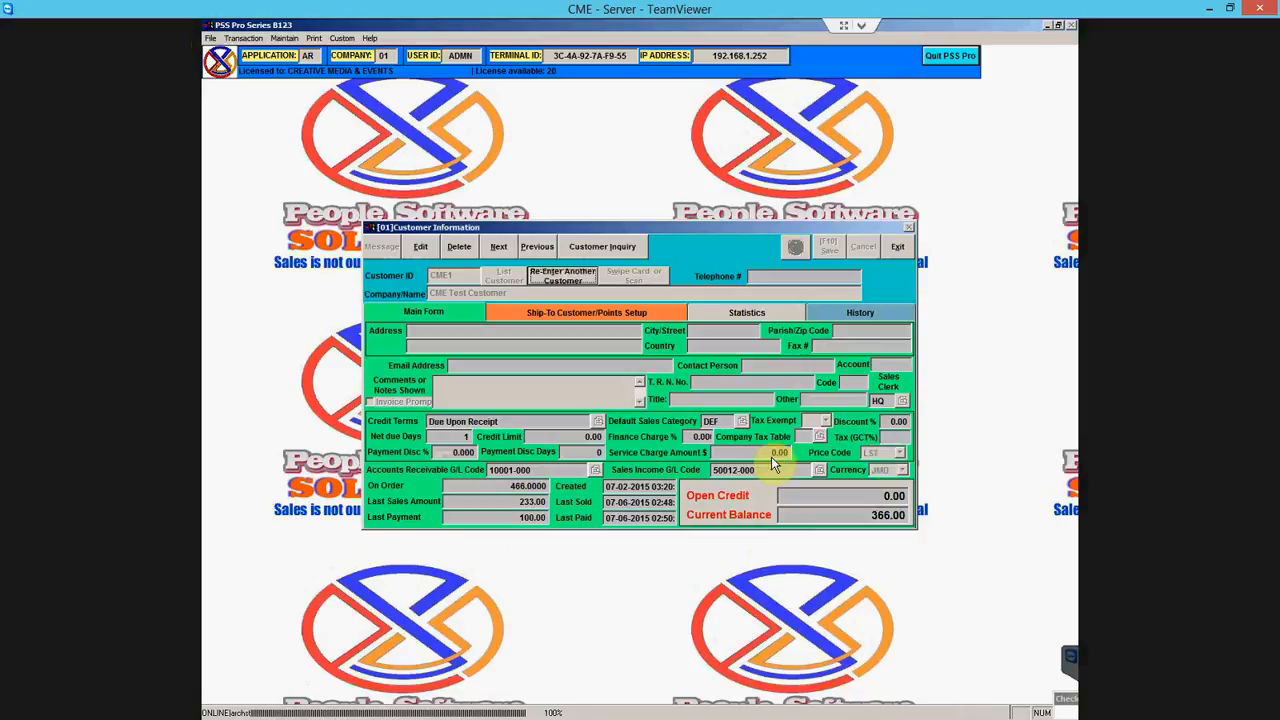
- Put the customer record in edit mode and keep LST as the price code
{"action": "left_click", "coordinate": [420, 247]}
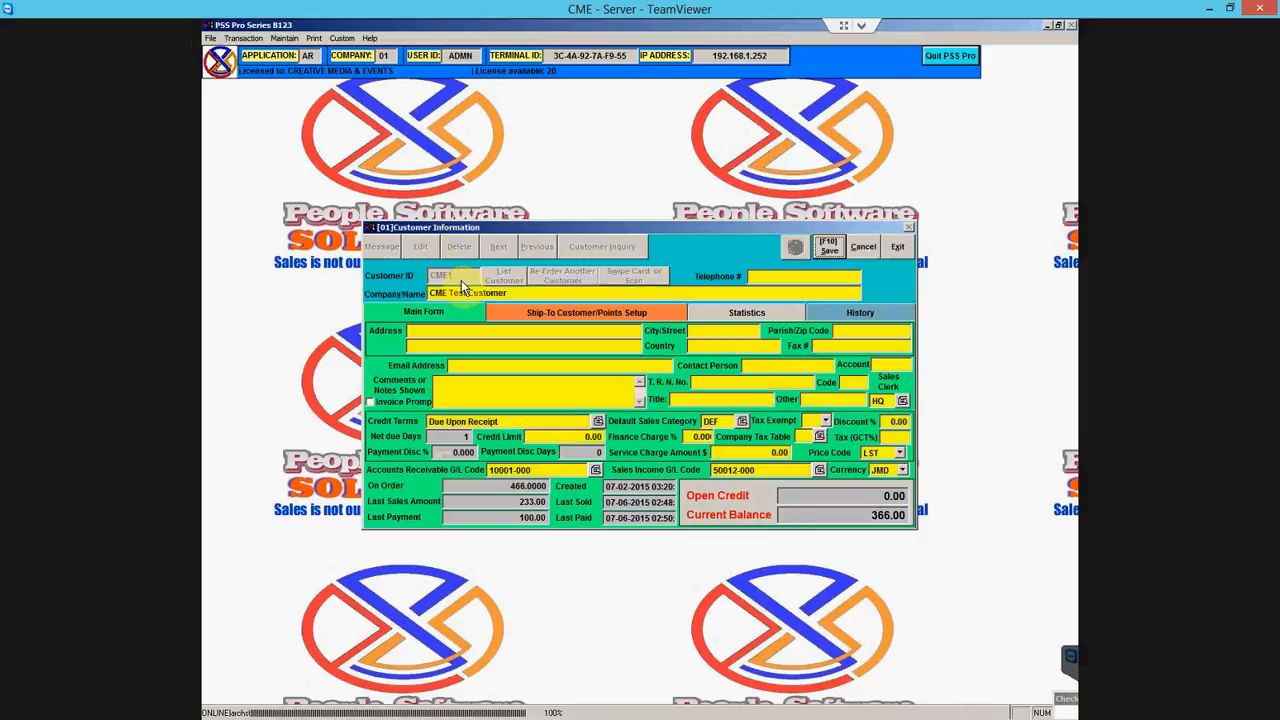
{"action": "left_click", "coordinate": [900, 455]}
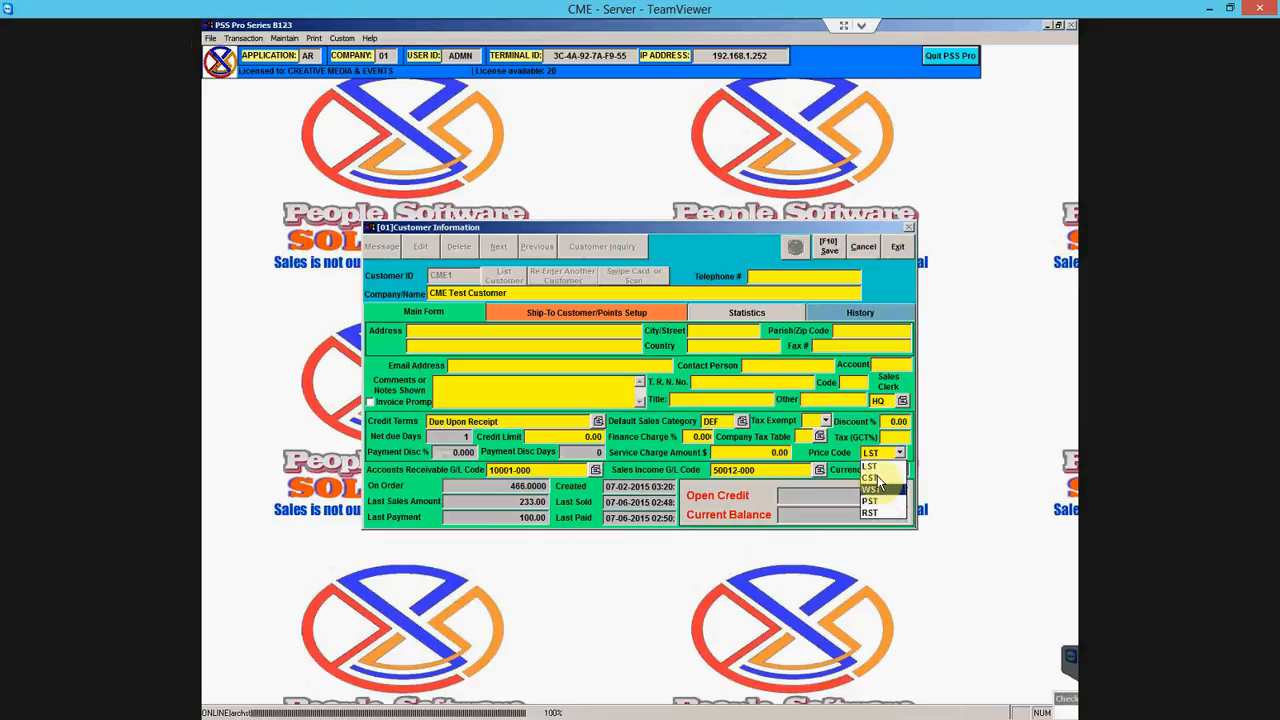
{"action": "left_click", "coordinate": [875, 467]}
- Review the address, T.R.N. No. and Ship-To page, then save the customer record
{"action": "left_click", "coordinate": [418, 345]}
{"action": "left_click", "coordinate": [718, 387]}
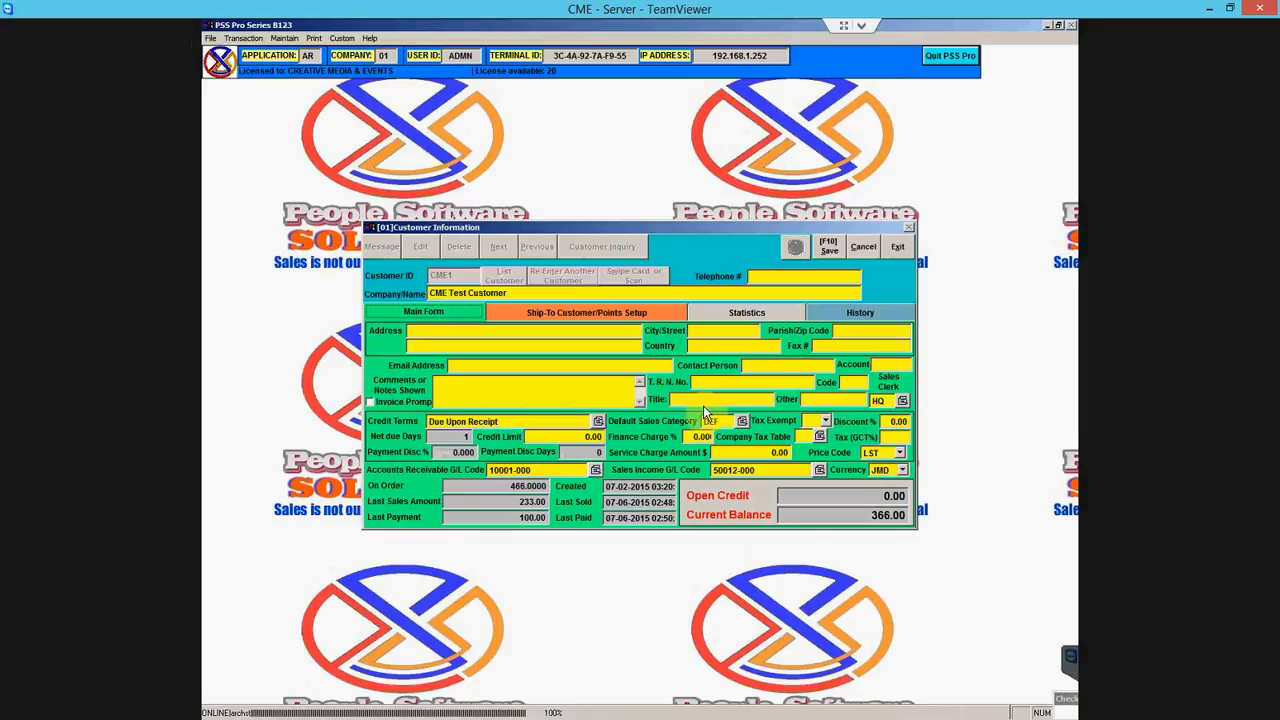
{"action": "left_click", "coordinate": [592, 314]}
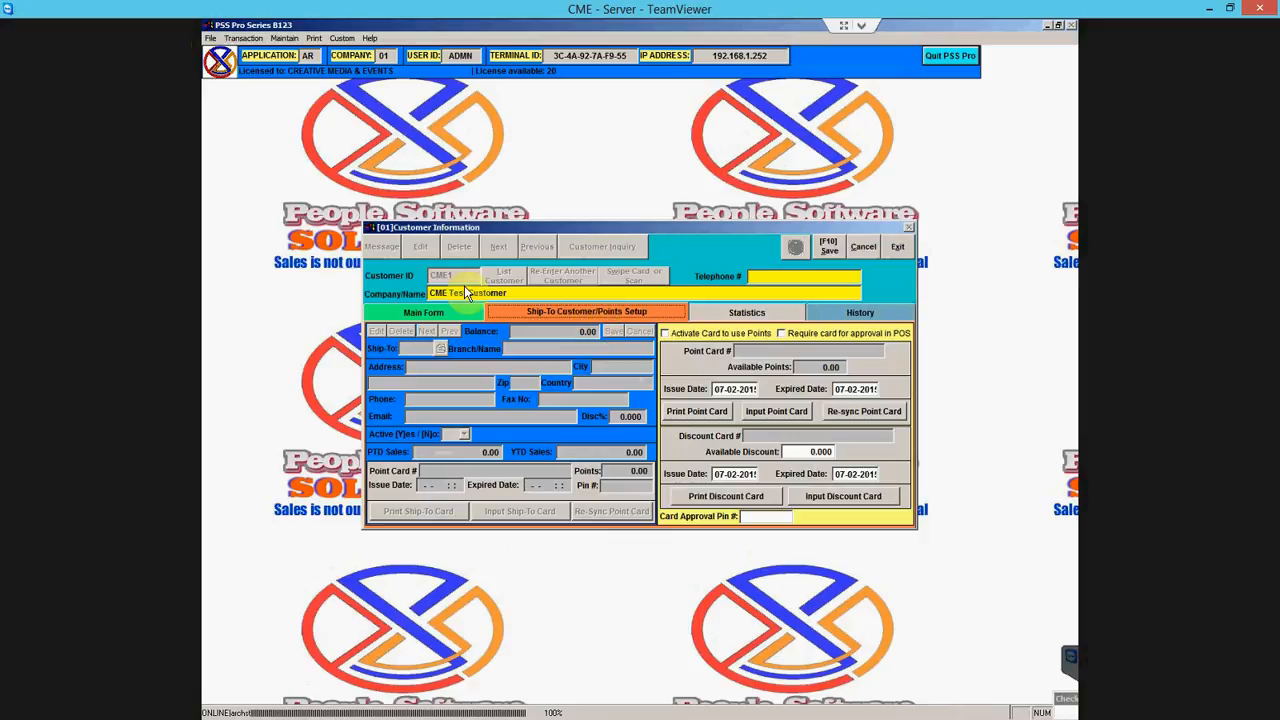
{"action": "left_click", "coordinate": [418, 311]}
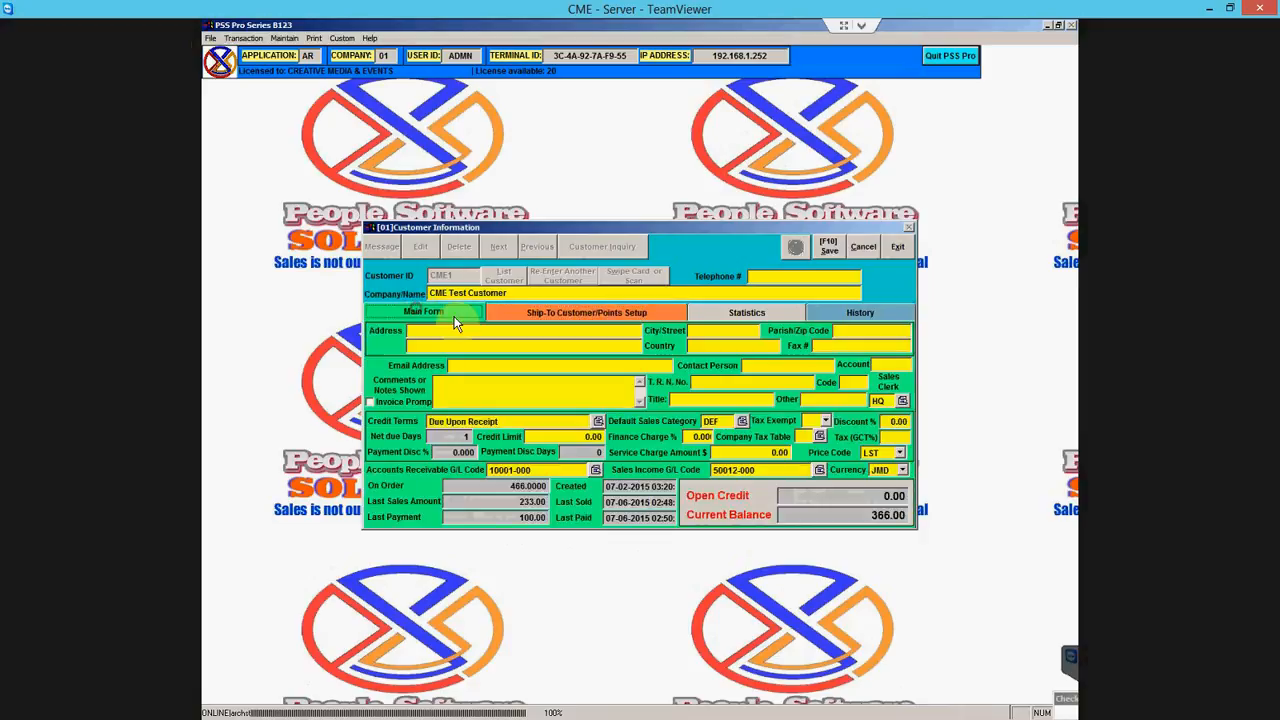
{"action": "left_click", "coordinate": [825, 249]}
- Confirm the save and reload CME Test Customer from the customer list
{"action": "left_click", "coordinate": [547, 406]}
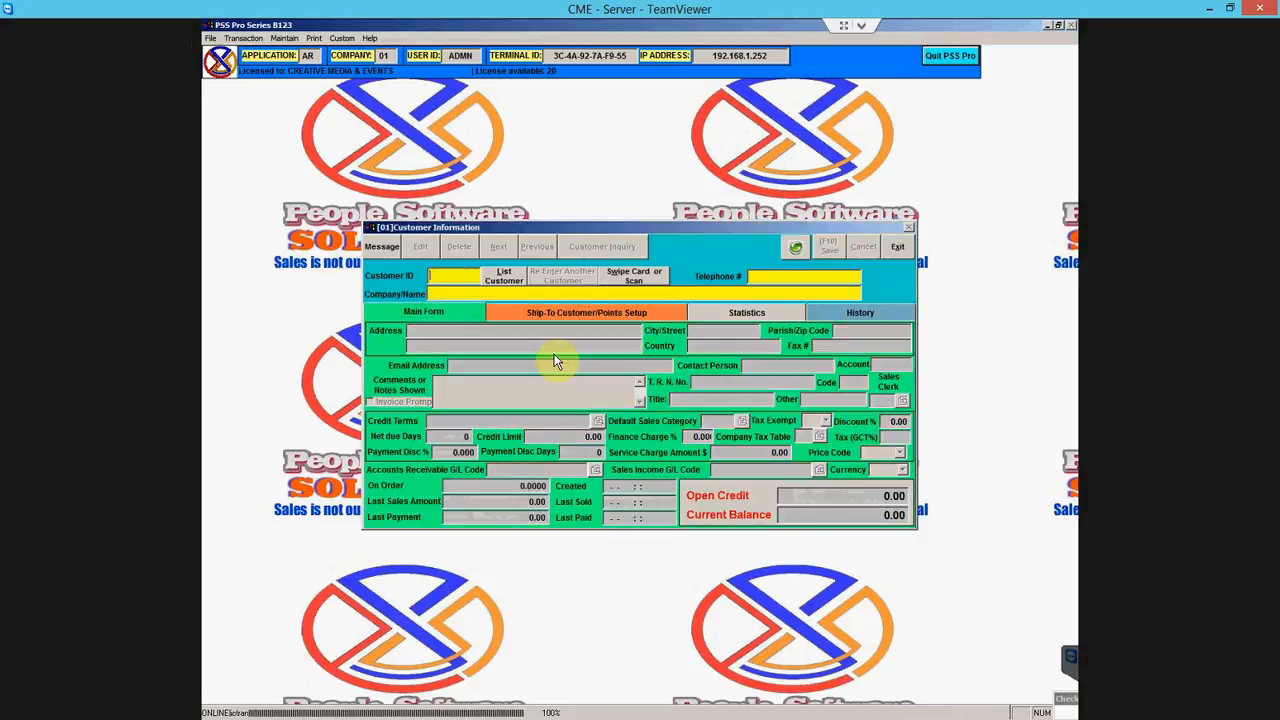
{"action": "left_click", "coordinate": [512, 281]}
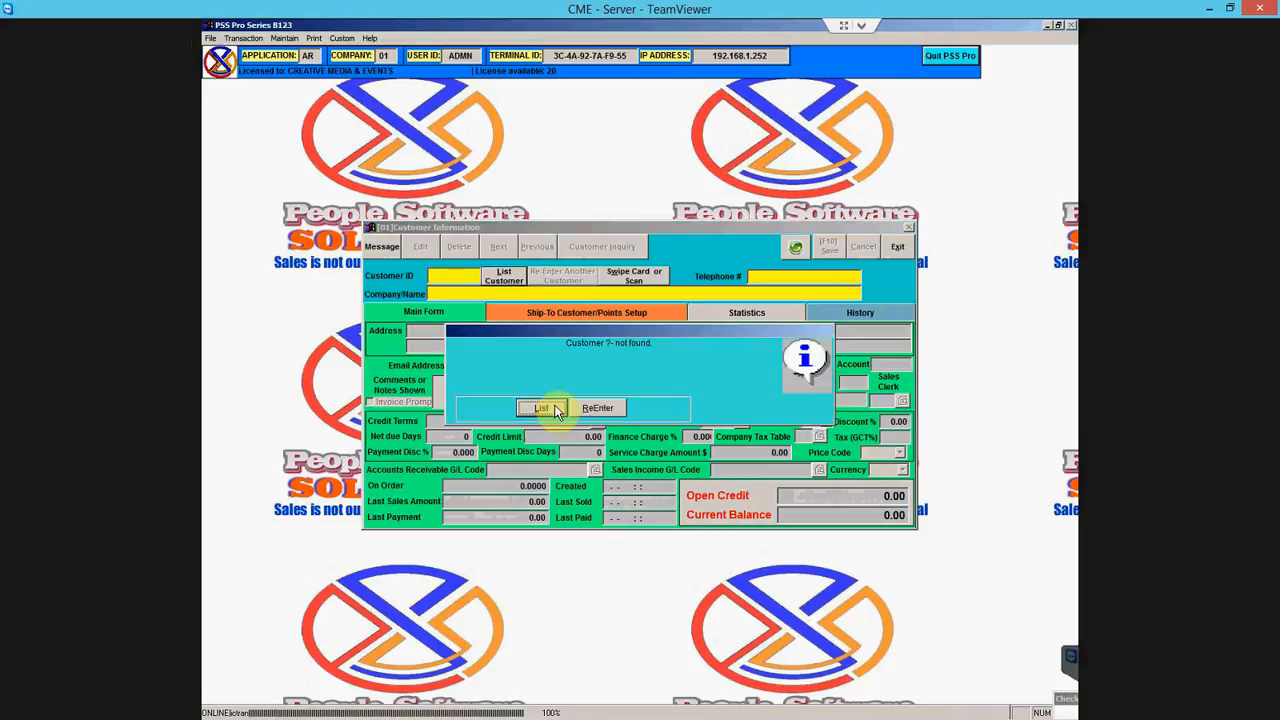
{"action": "left_click", "coordinate": [541, 407]}
{"action": "left_click", "coordinate": [586, 506]}
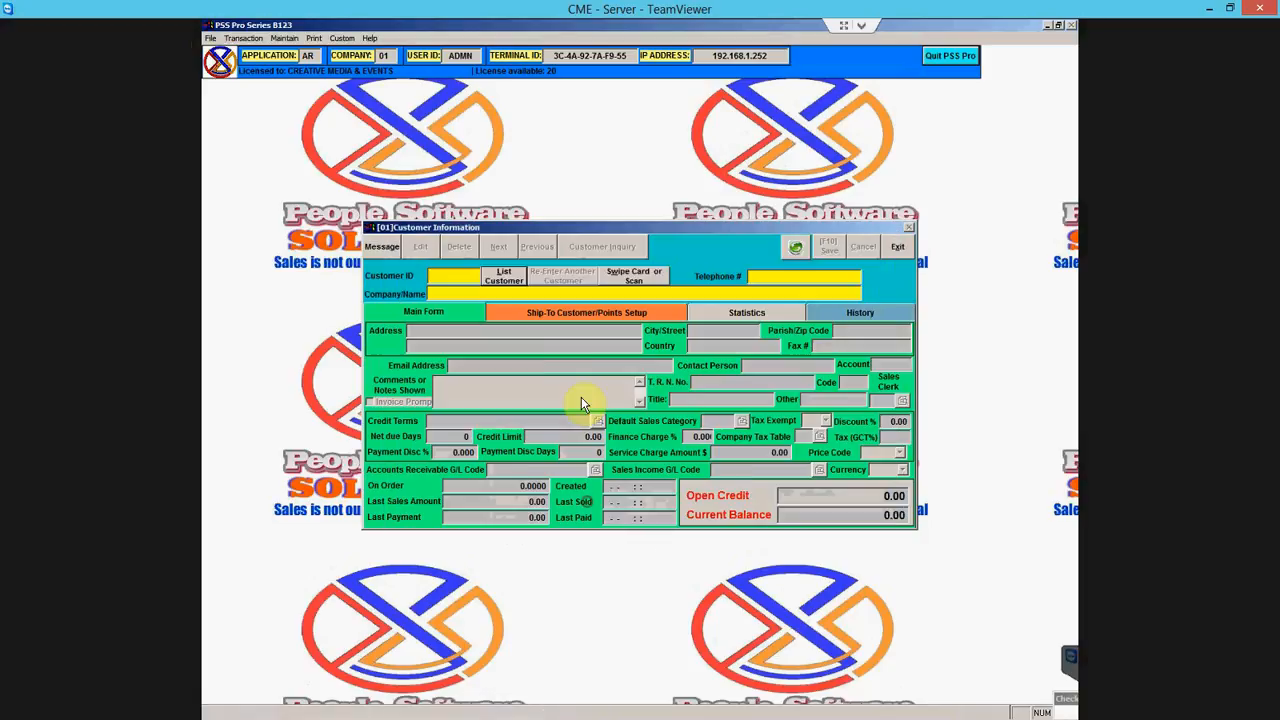
- Open the Ship-To Customer/Points Setup page and begin a new ship-to entry
{"action": "left_click", "coordinate": [562, 312]}
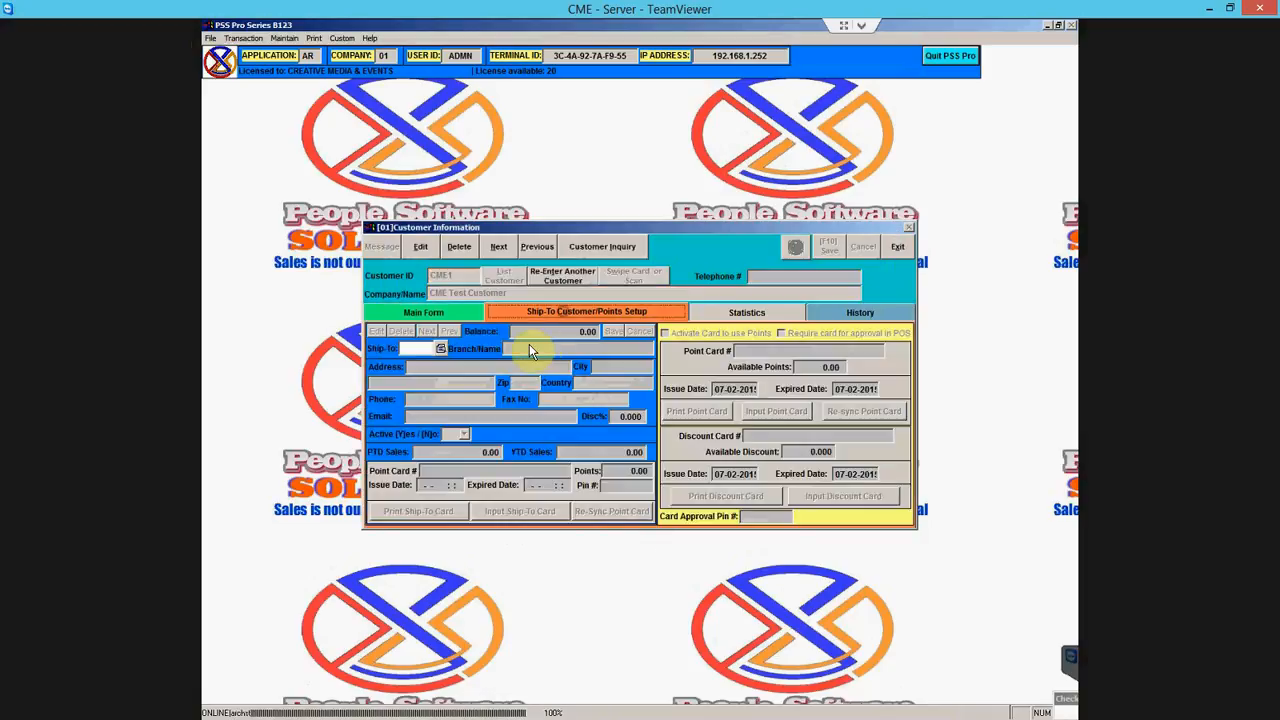
{"action": "left_click", "coordinate": [461, 315]}
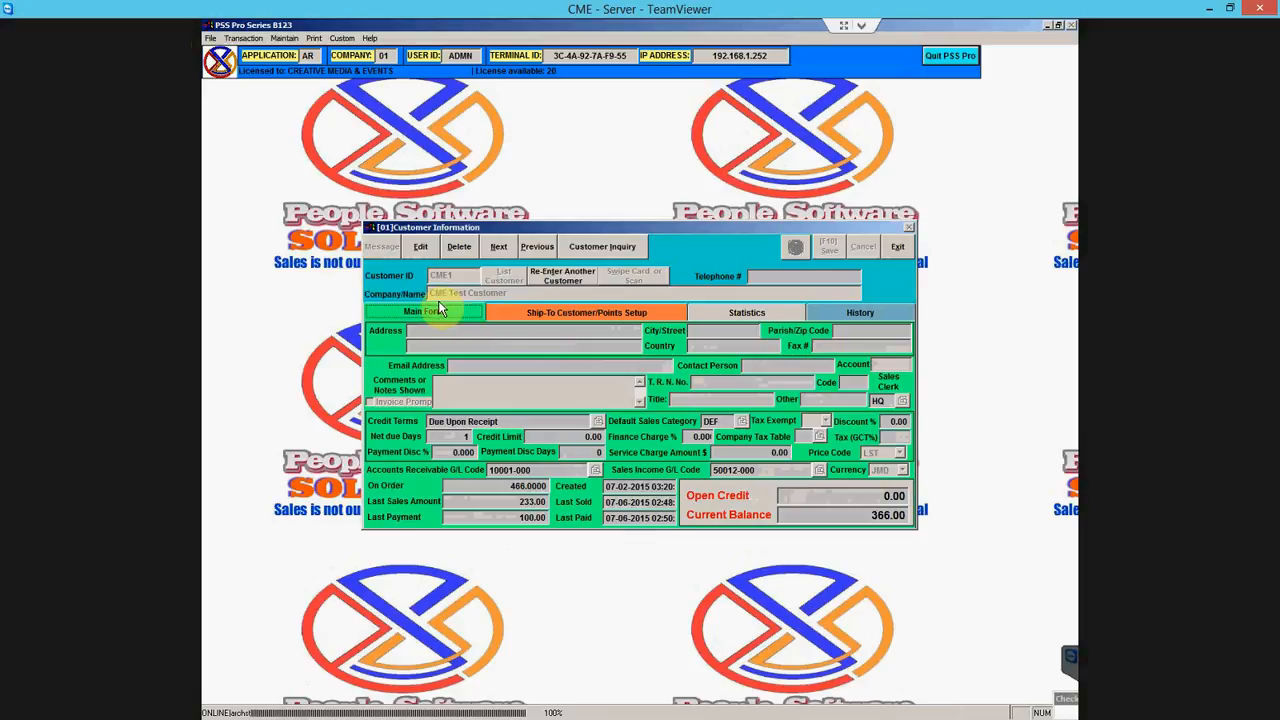
{"action": "left_click", "coordinate": [521, 316]}
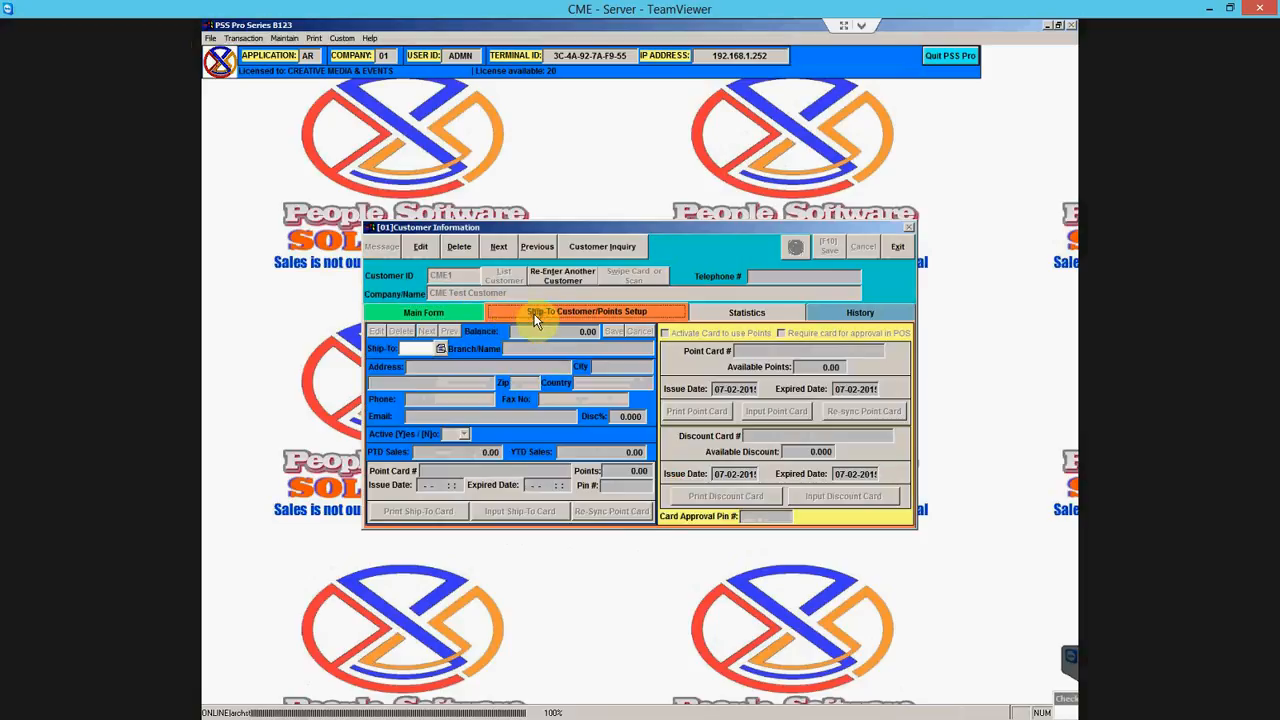
{"action": "left_click", "coordinate": [405, 348]}
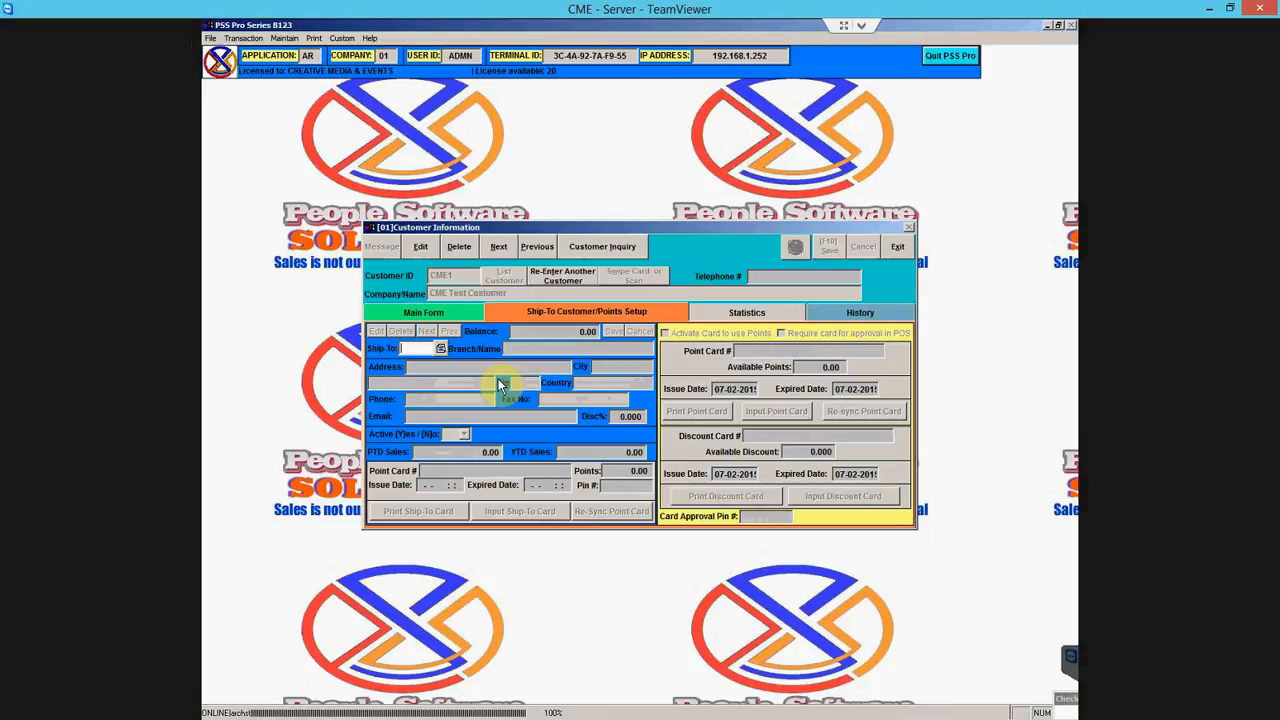
- Add a new ship-to code CMEB1 for the customer
{"action": "type", "text": "B"}
{"action": "key", "text": "BackSpace"}
{"action": "type", "text": "CMEB1"}
{"action": "key", "text": "Return"}
{"action": "key", "text": "a"}
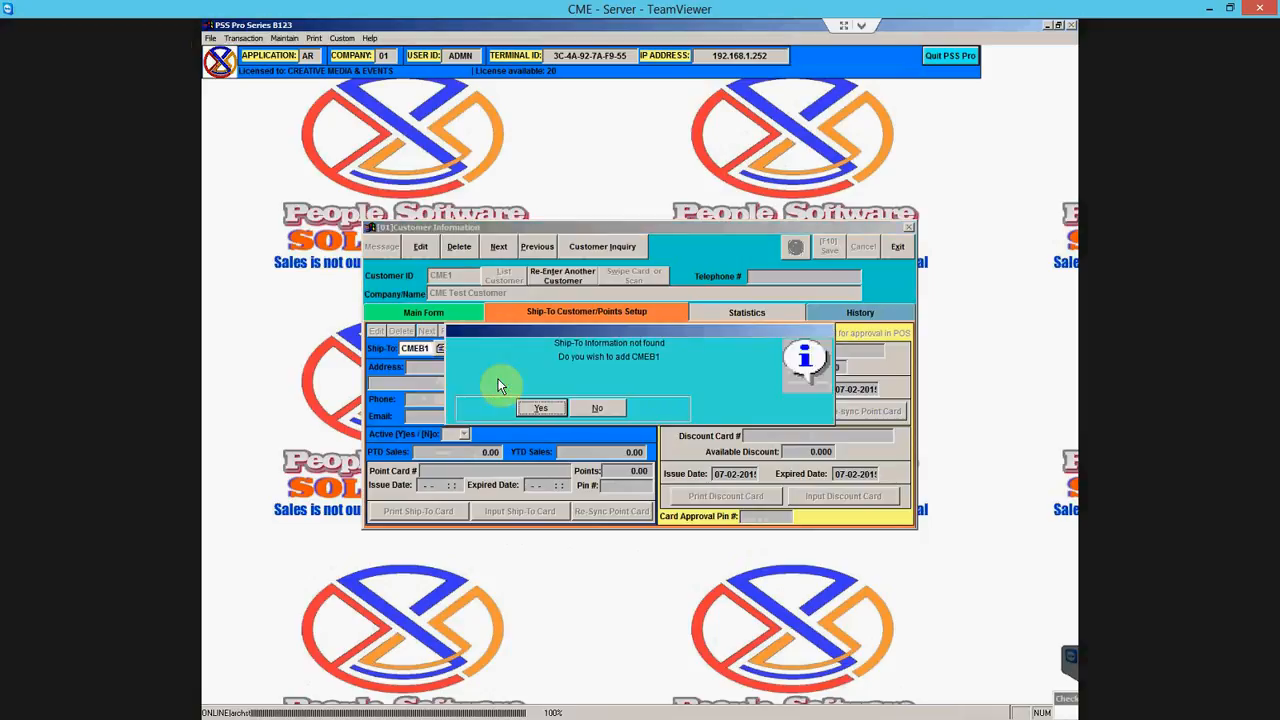
{"action": "key", "text": "Return"}
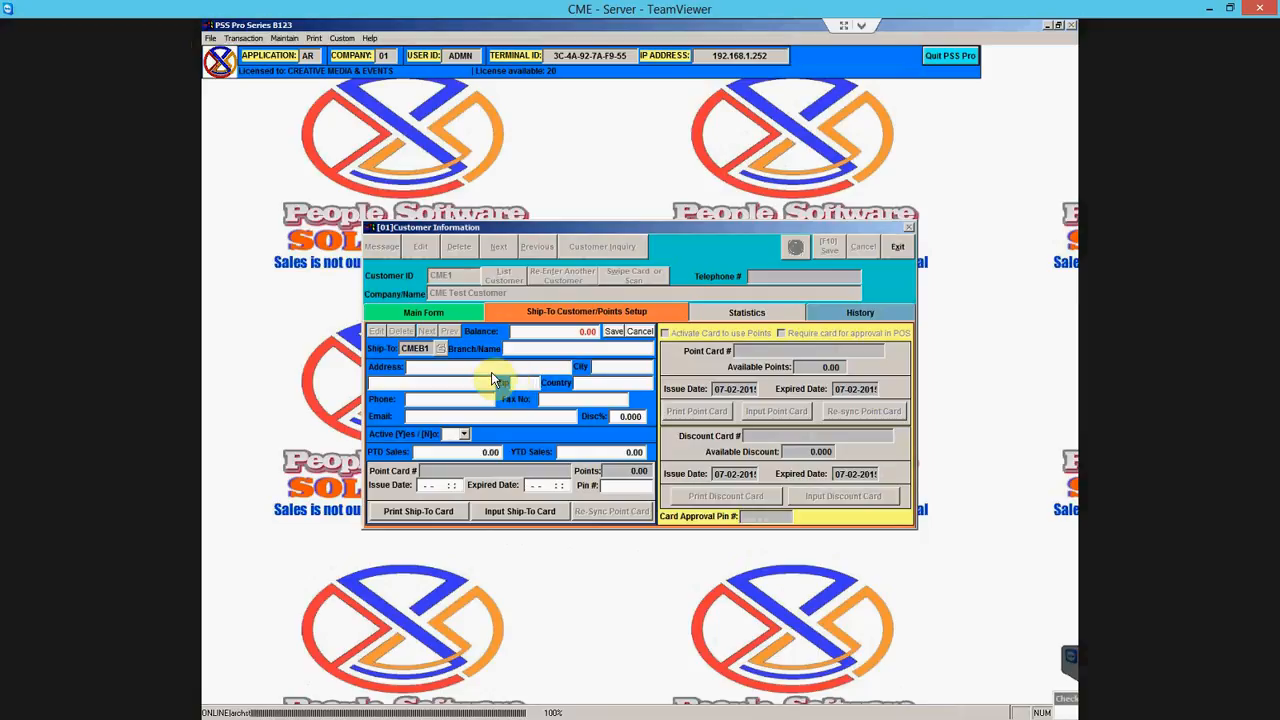
- Name ship-to CMEB1 'New Kingston Branch', mark it active, save it, and view Statistics
{"action": "left_click", "coordinate": [515, 349]}
{"action": "type", "text": "New Kingston Branch"}
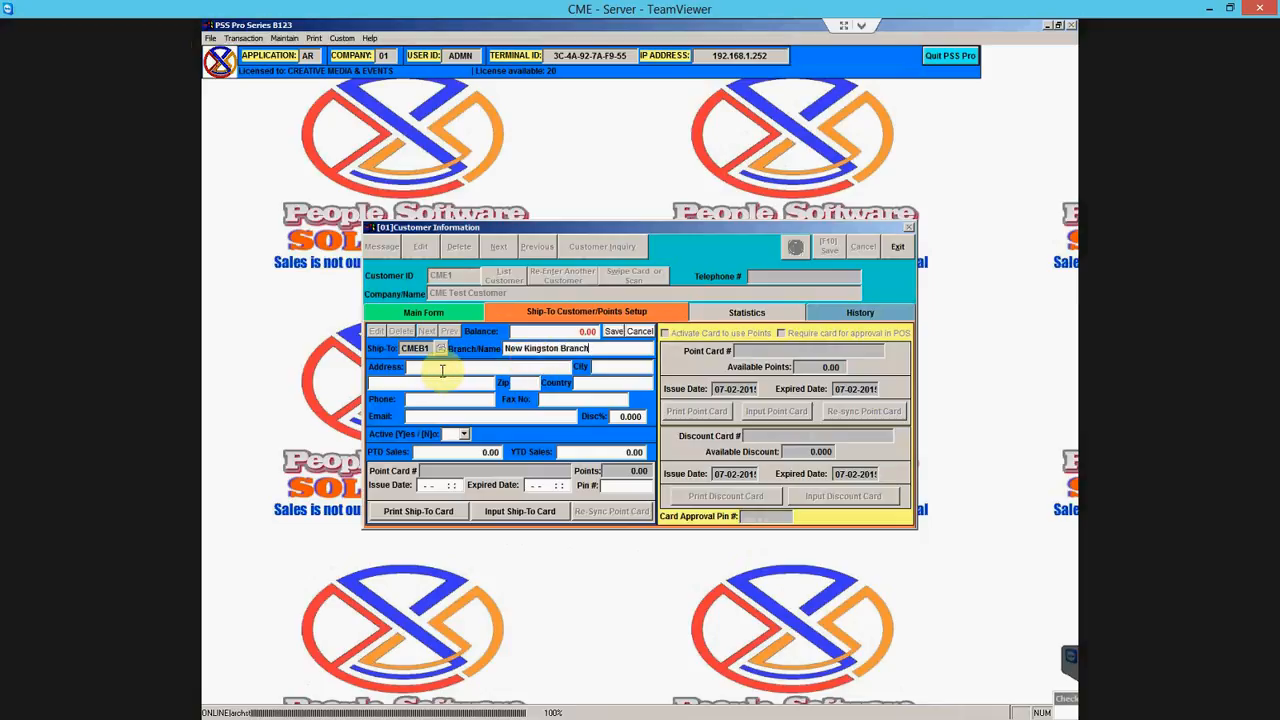
{"action": "left_click", "coordinate": [462, 434]}
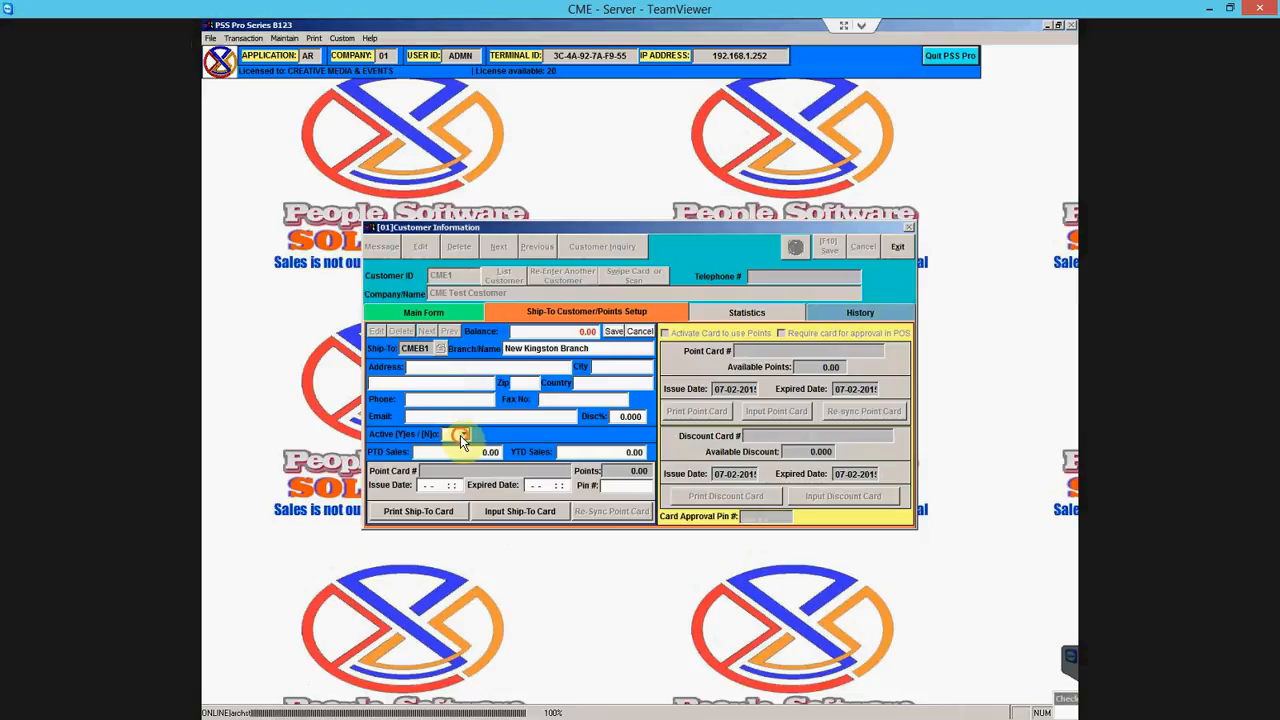
{"action": "left_click", "coordinate": [456, 447]}
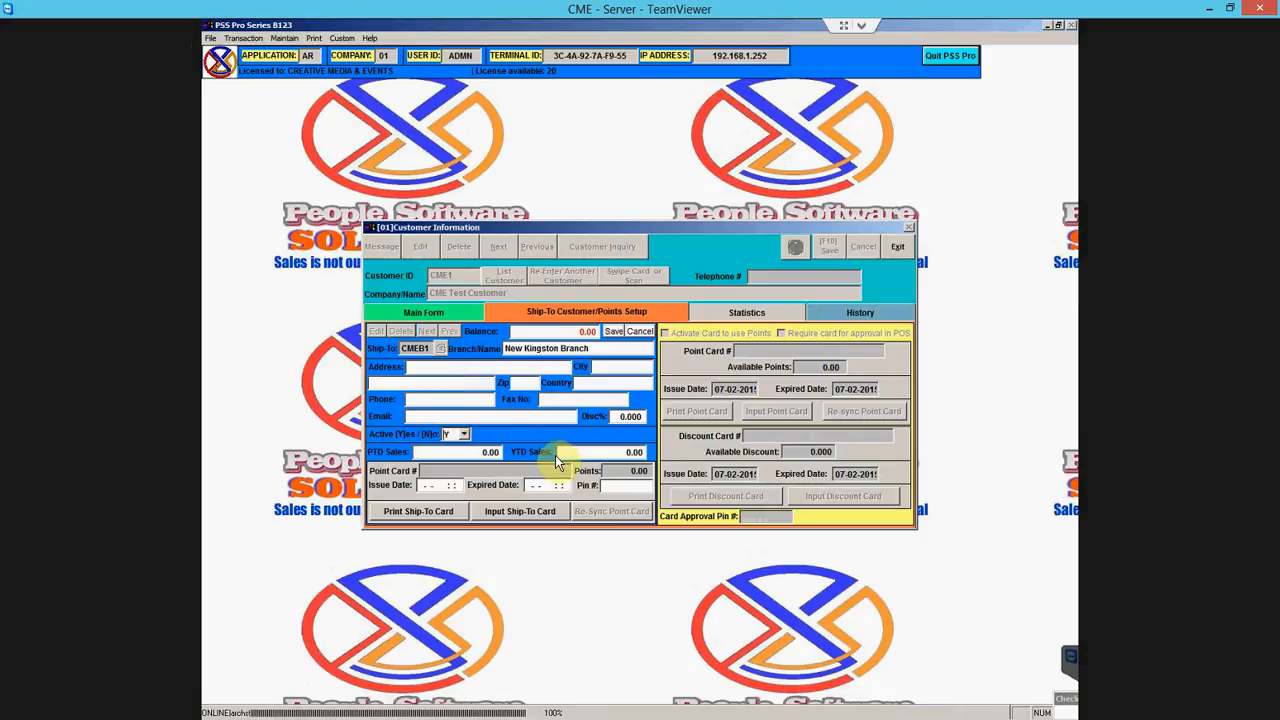
{"action": "left_click", "coordinate": [619, 330]}
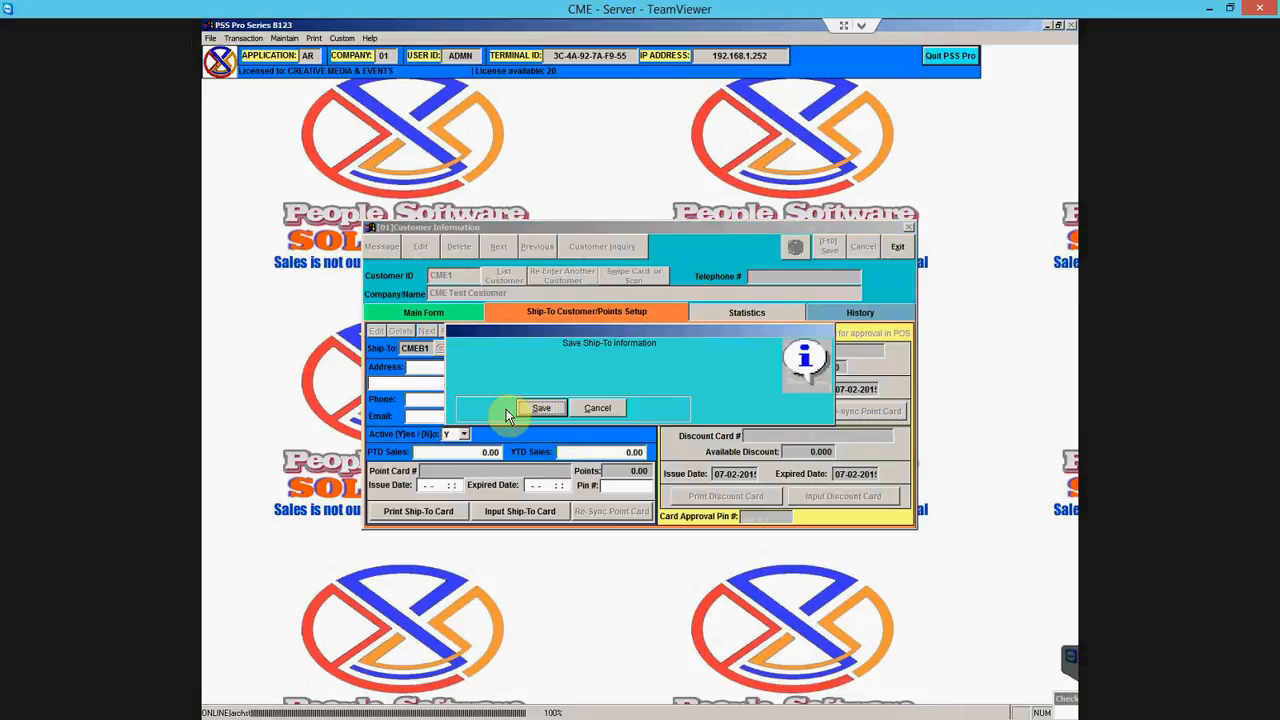
{"action": "left_click", "coordinate": [532, 409]}
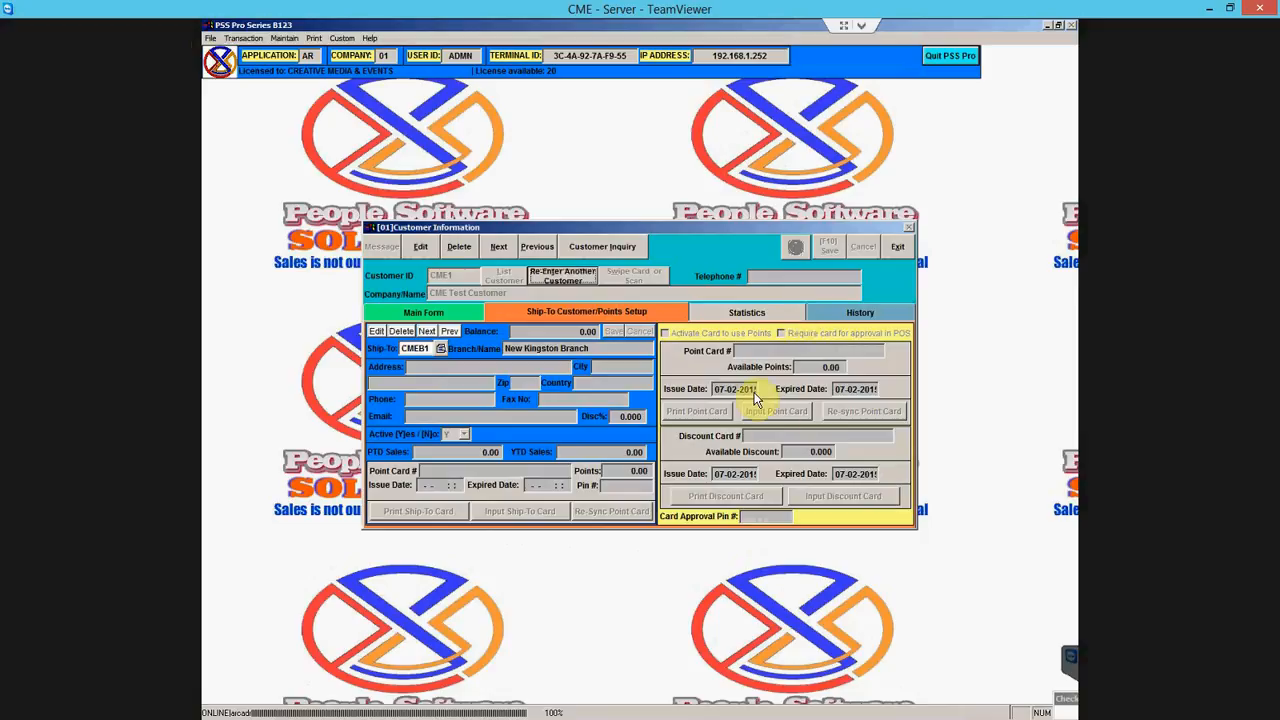
{"action": "left_click", "coordinate": [736, 312]}
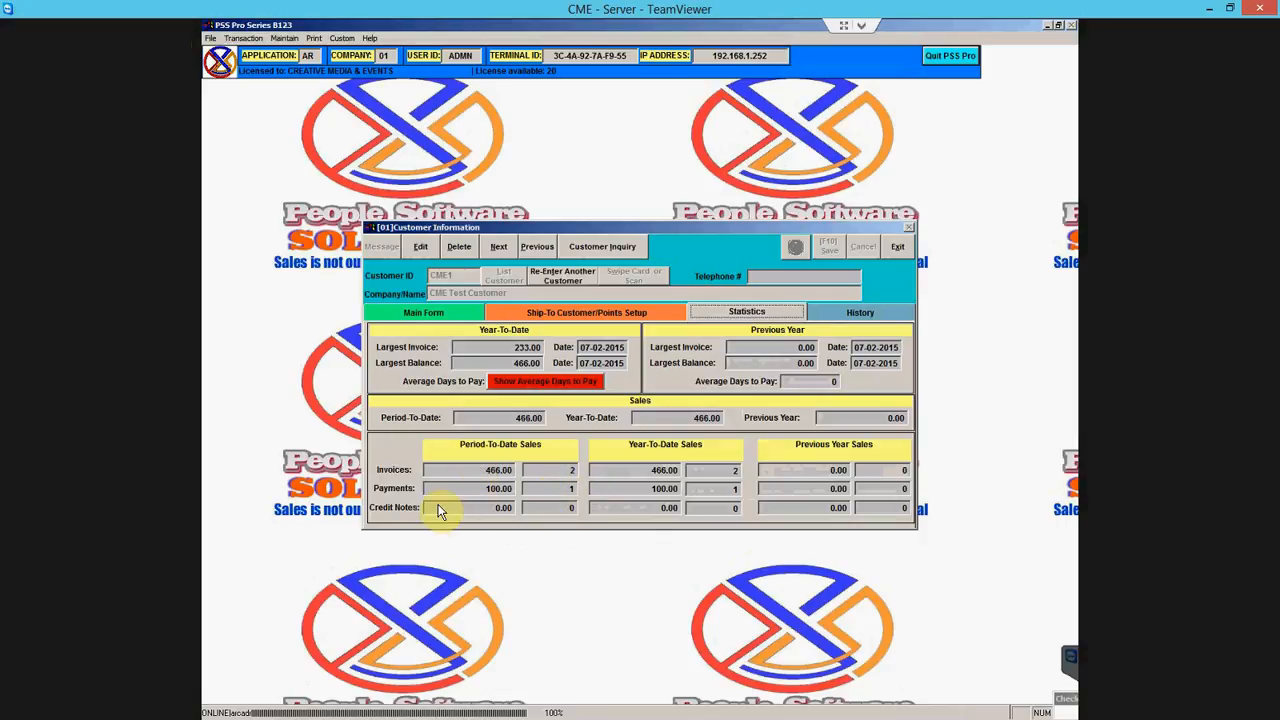
- Recalculate the (Calculated) Year-To-Date Sales history chart and return to the Main Form
{"action": "left_click", "coordinate": [848, 313]}
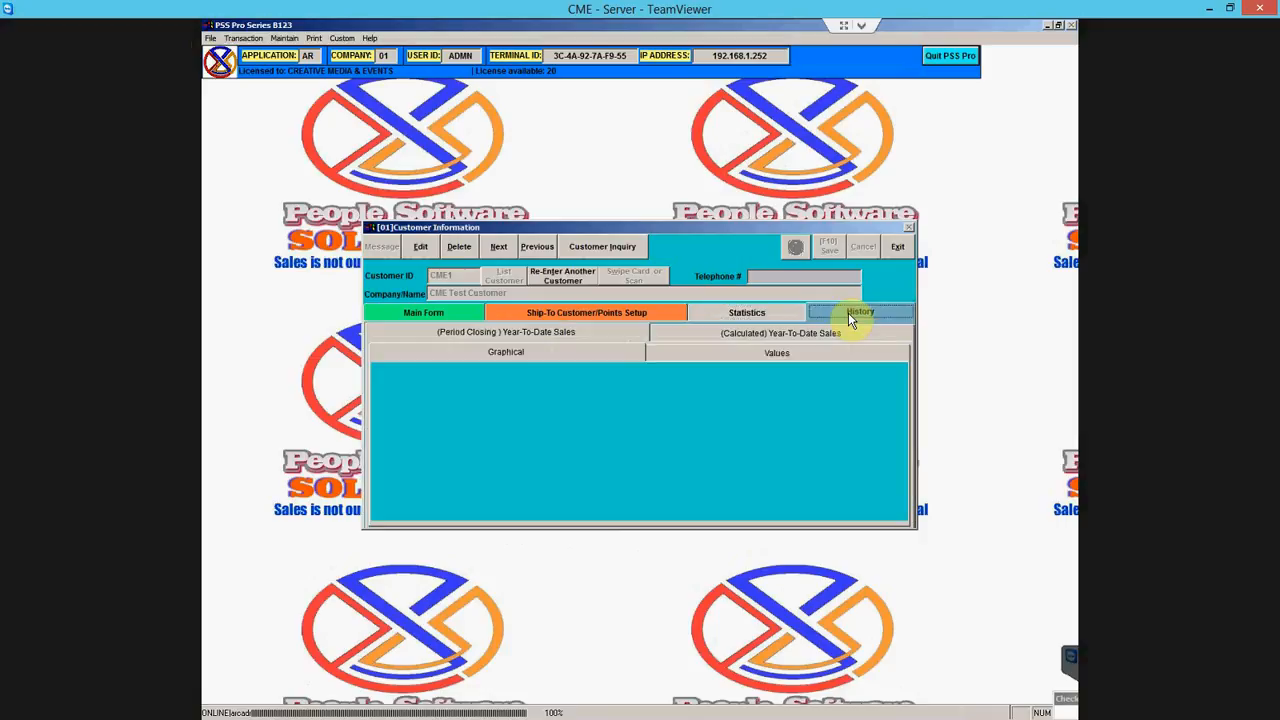
{"action": "left_click", "coordinate": [781, 333]}
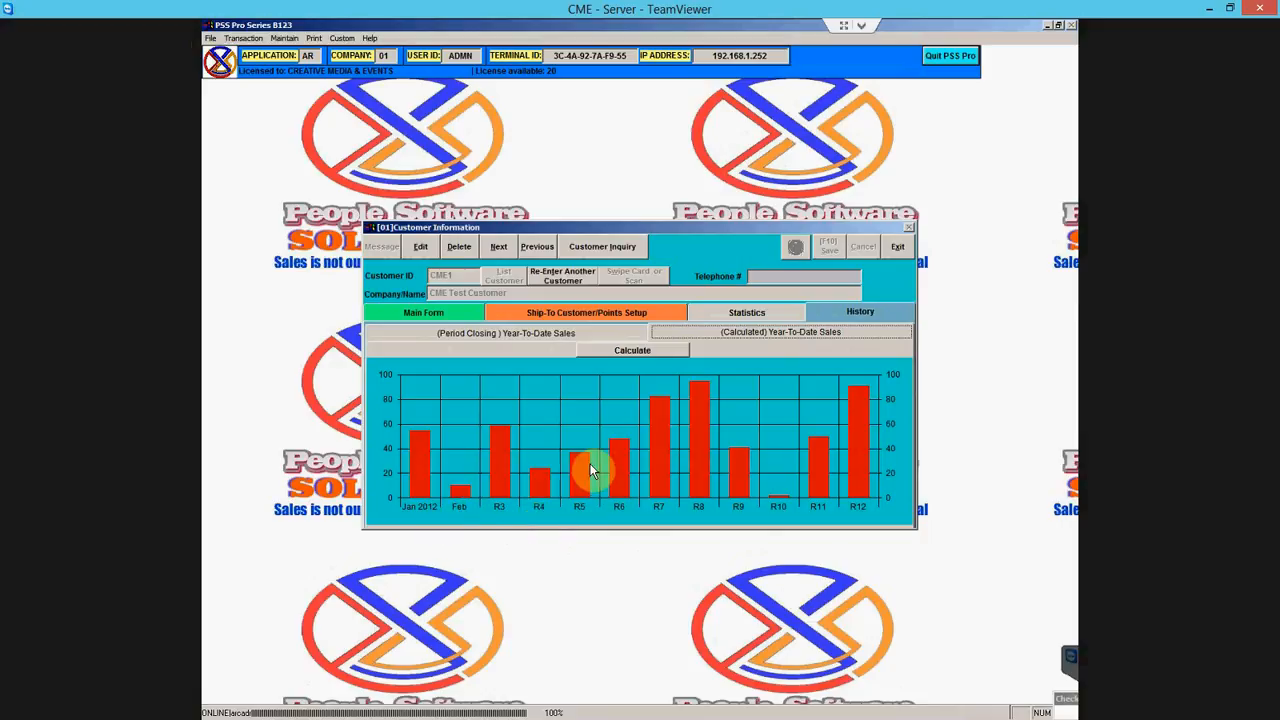
{"action": "left_click", "coordinate": [634, 352]}
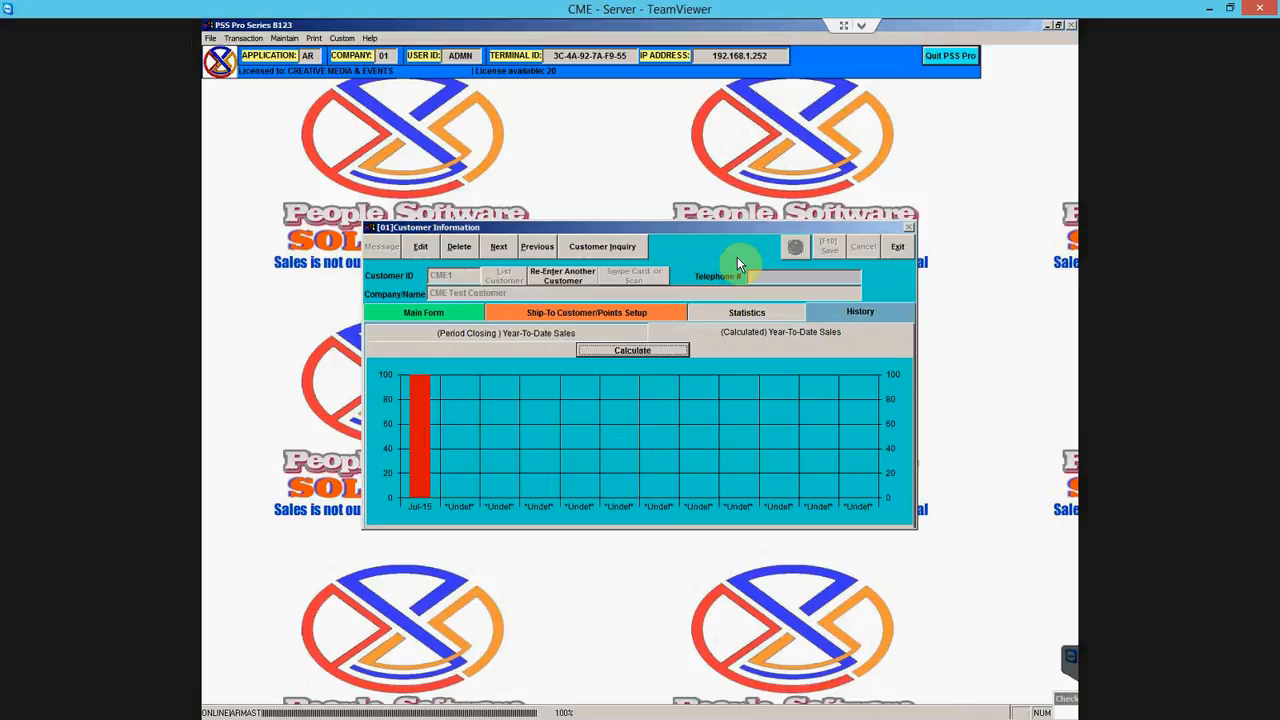
{"action": "left_click", "coordinate": [444, 316]}
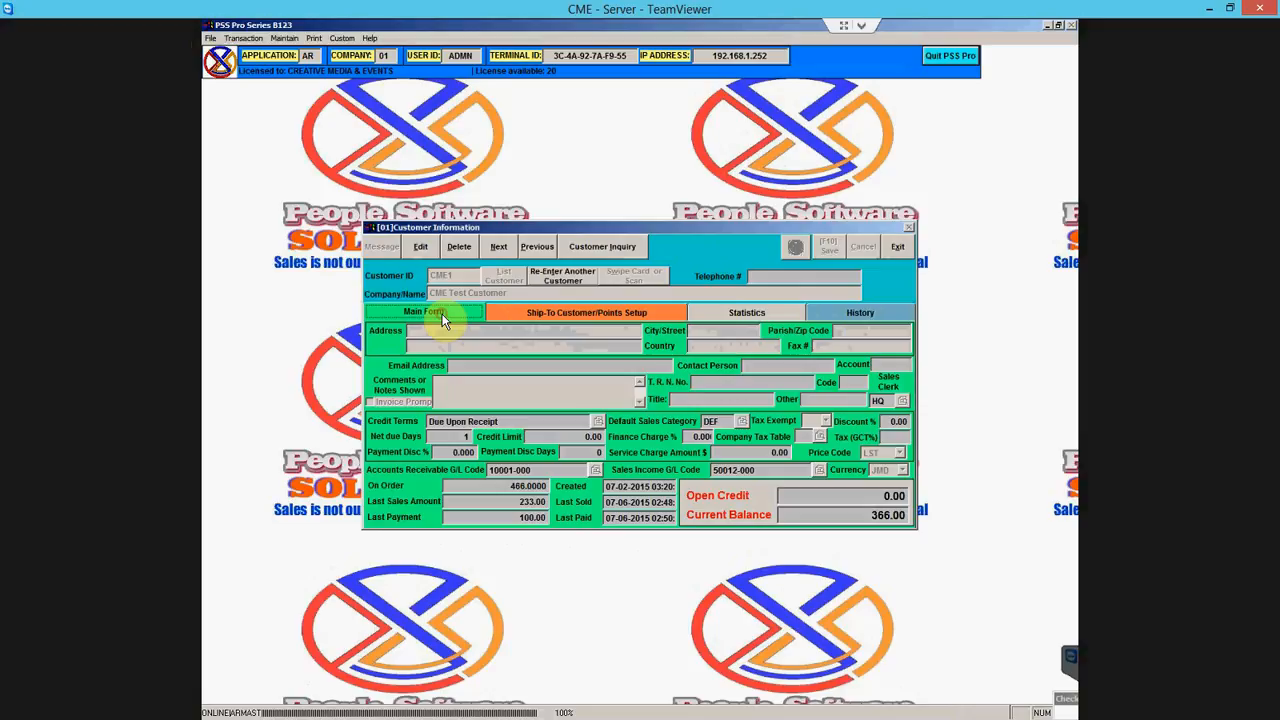
- Open the Customer Inquiry form and click through each inquiry type from Payments to Lay-A-Ways
{"action": "left_click", "coordinate": [590, 249]}
{"action": "left_click", "coordinate": [500, 327]}
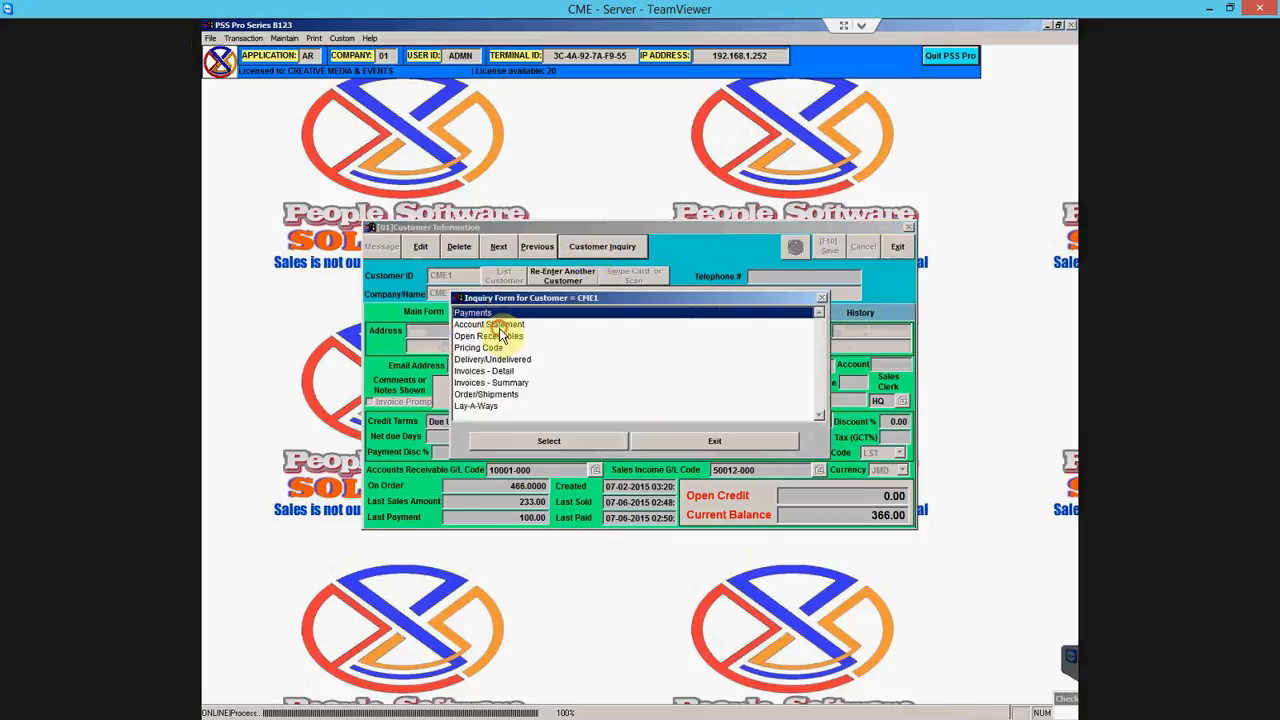
{"action": "left_click", "coordinate": [505, 326]}
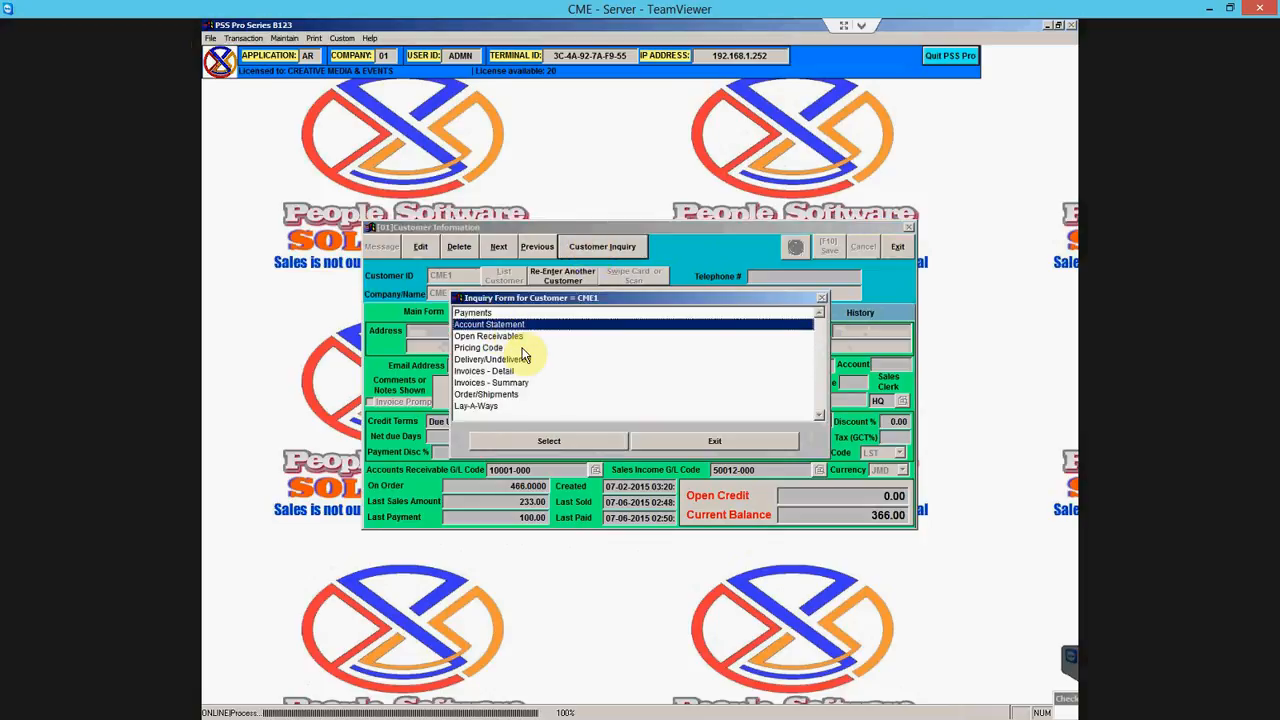
{"action": "left_click", "coordinate": [515, 337]}
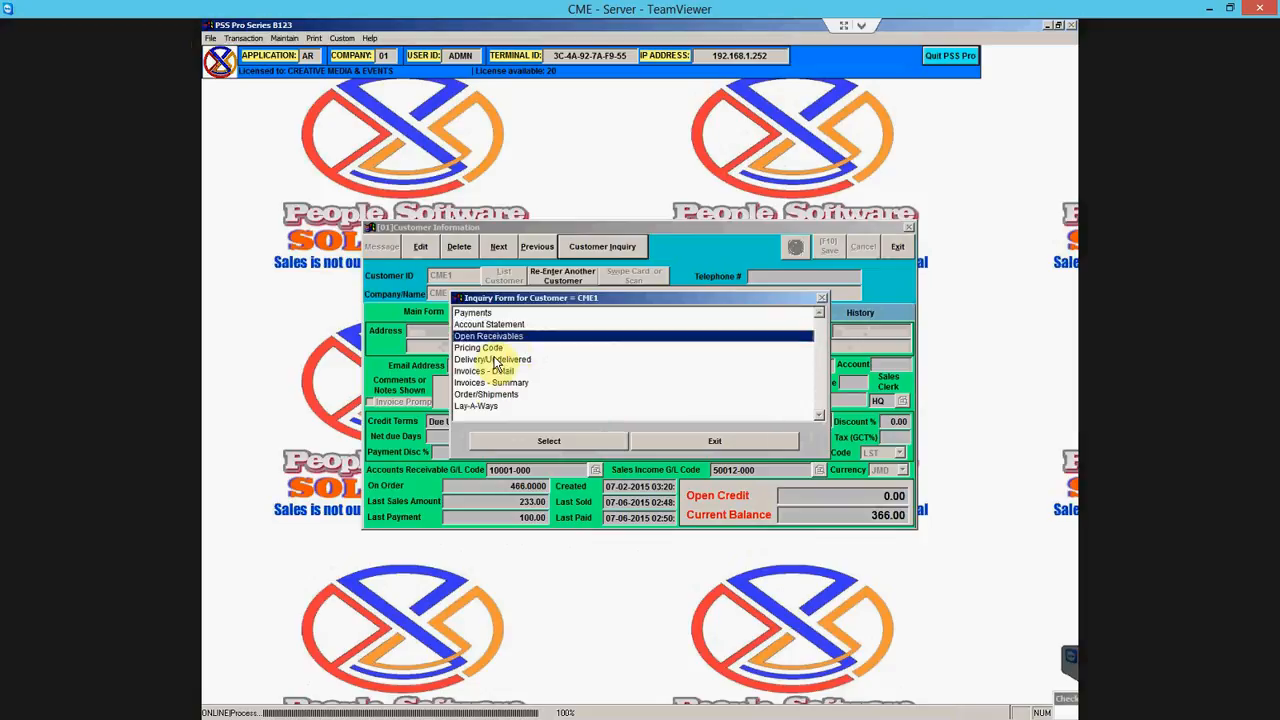
{"action": "left_click", "coordinate": [520, 348]}
{"action": "left_click", "coordinate": [528, 360]}
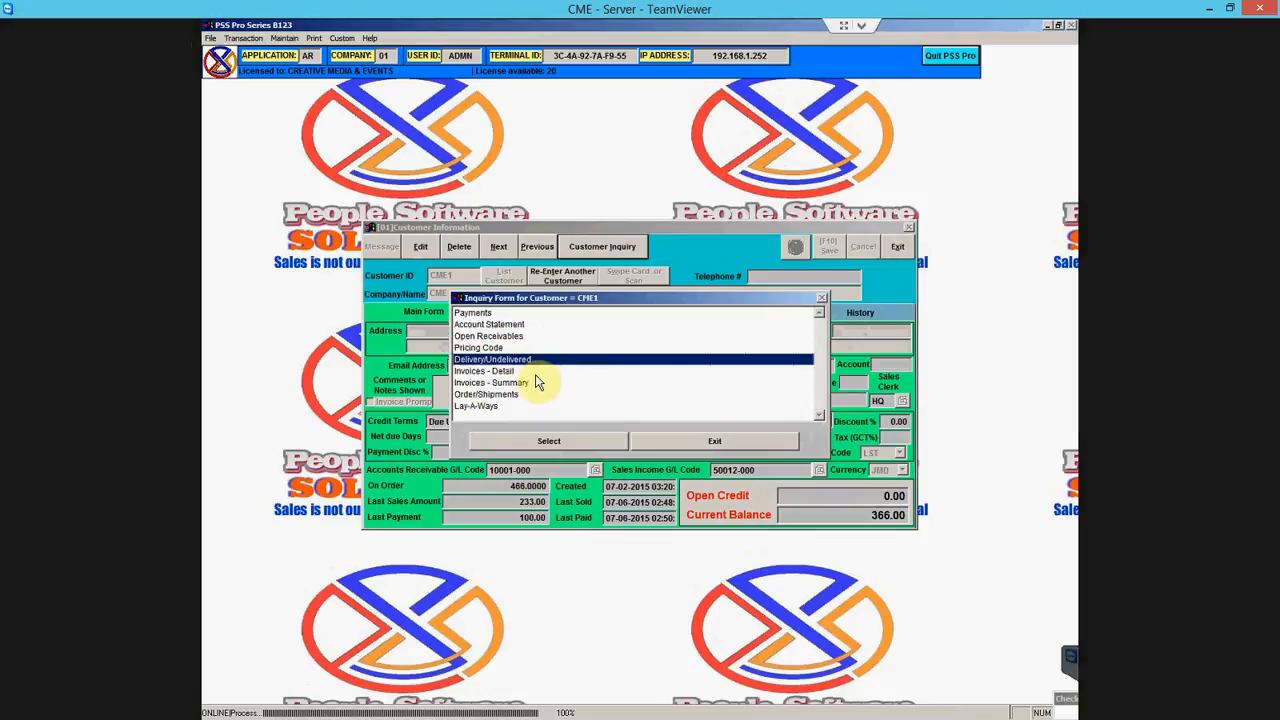
{"action": "left_click", "coordinate": [532, 372]}
{"action": "left_click", "coordinate": [537, 384]}
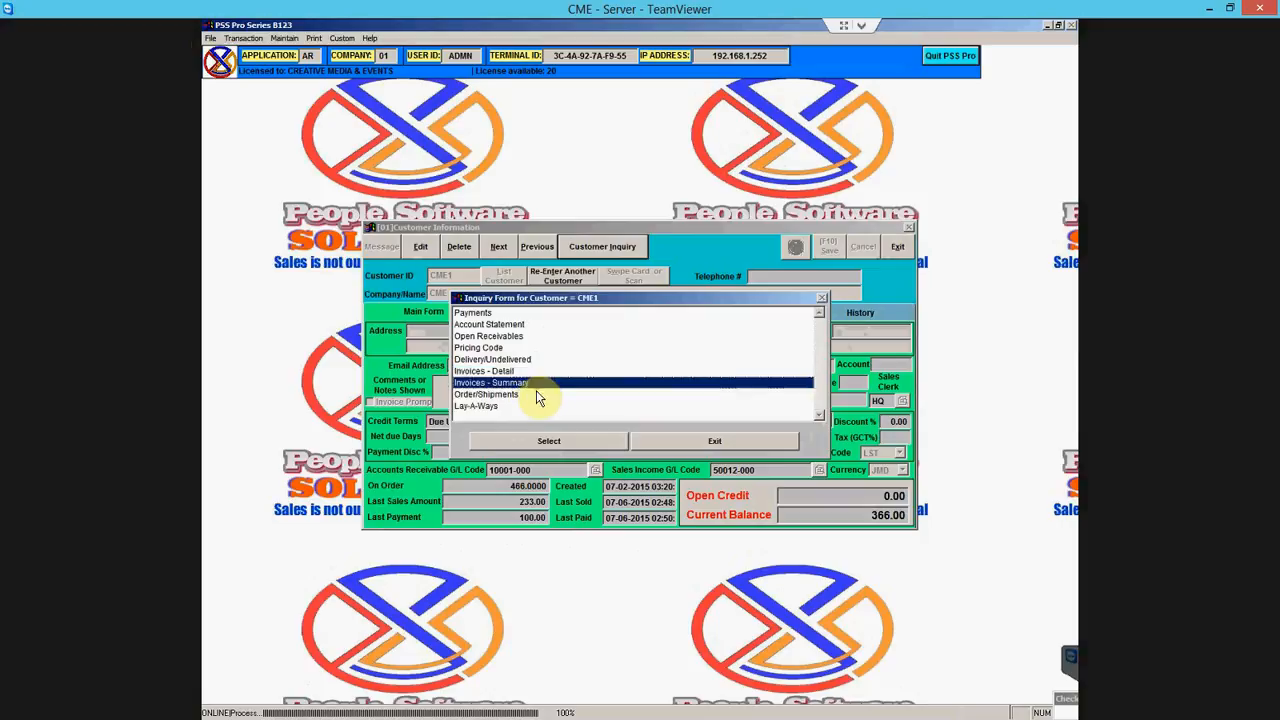
{"action": "left_click", "coordinate": [537, 396]}
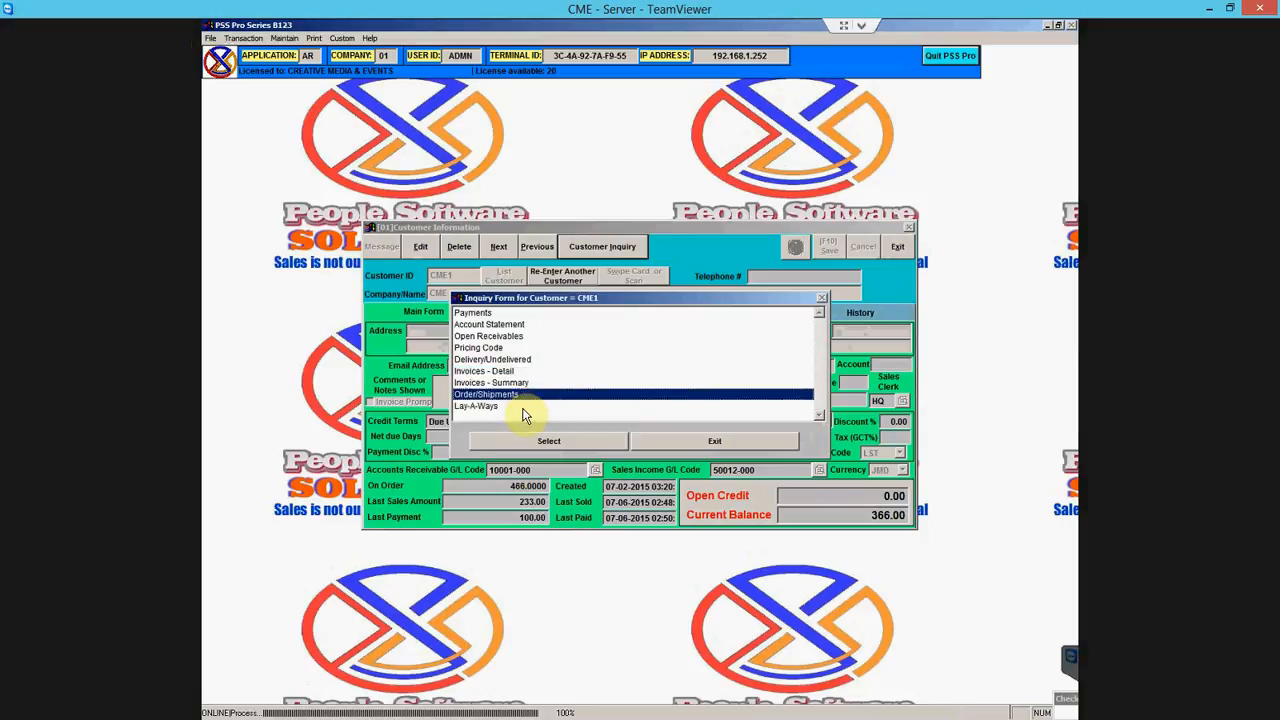
{"action": "left_click", "coordinate": [521, 407]}
{"action": "left_click", "coordinate": [505, 313]}
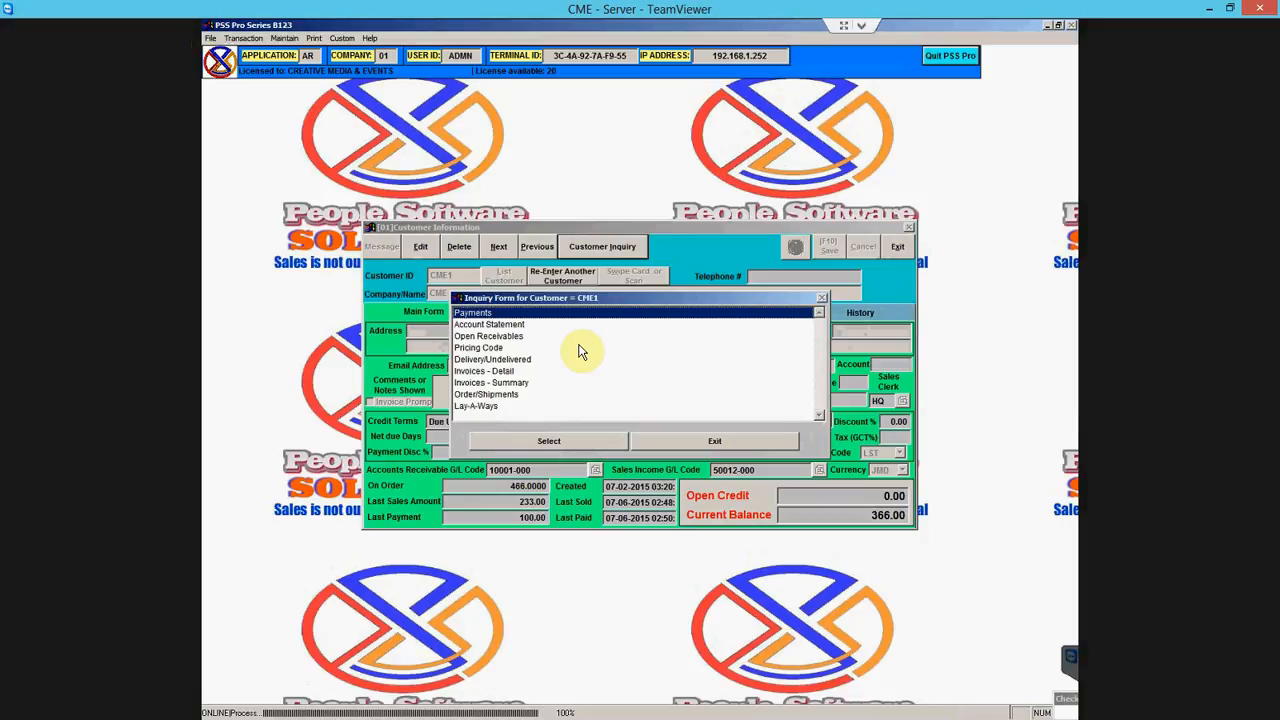
- Step through the inquiry types again, from Account Statement down to Lay-A-Ways
{"action": "key", "text": "Down"}
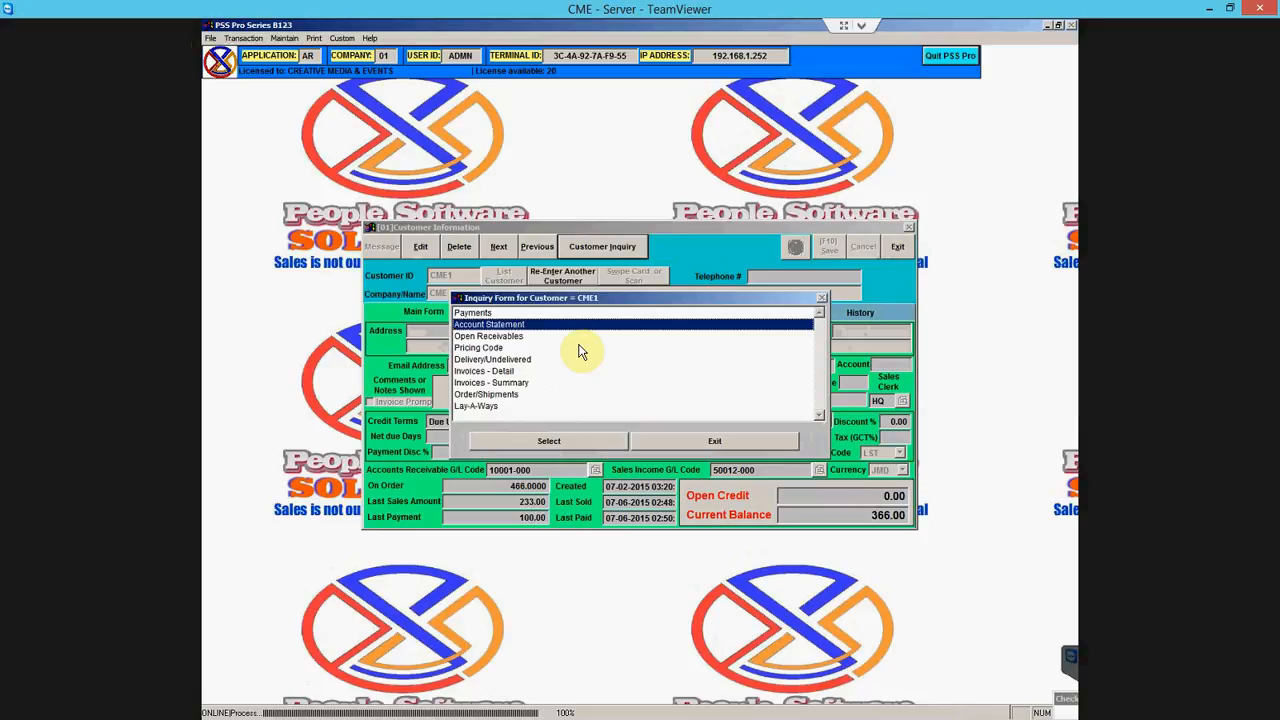
{"action": "key", "text": "Down"}
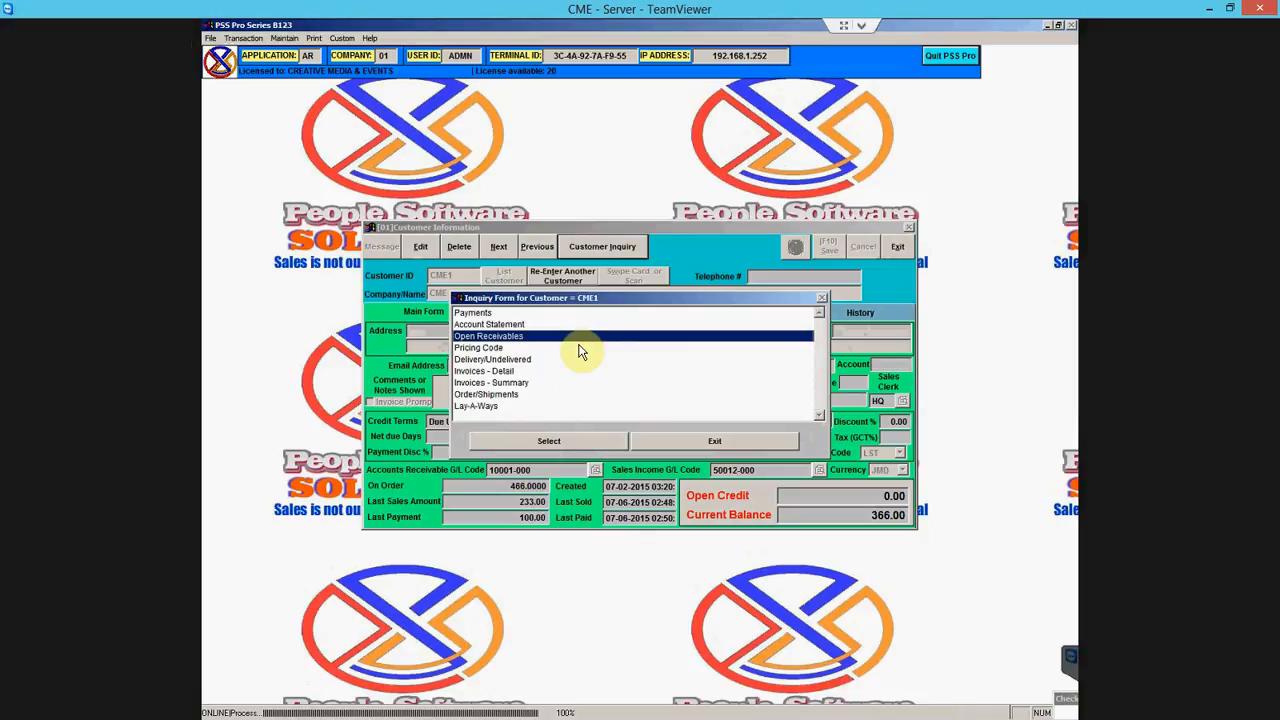
{"action": "left_click", "coordinate": [581, 349]}
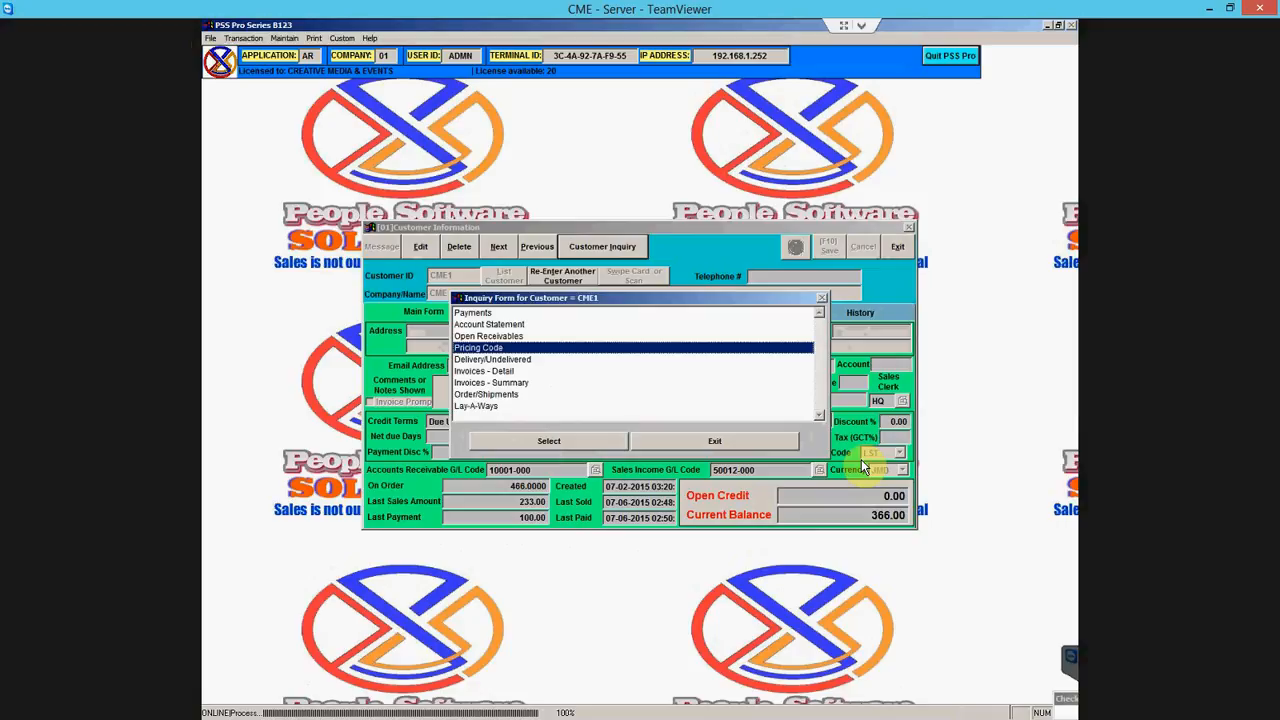
{"action": "left_click", "coordinate": [563, 358]}
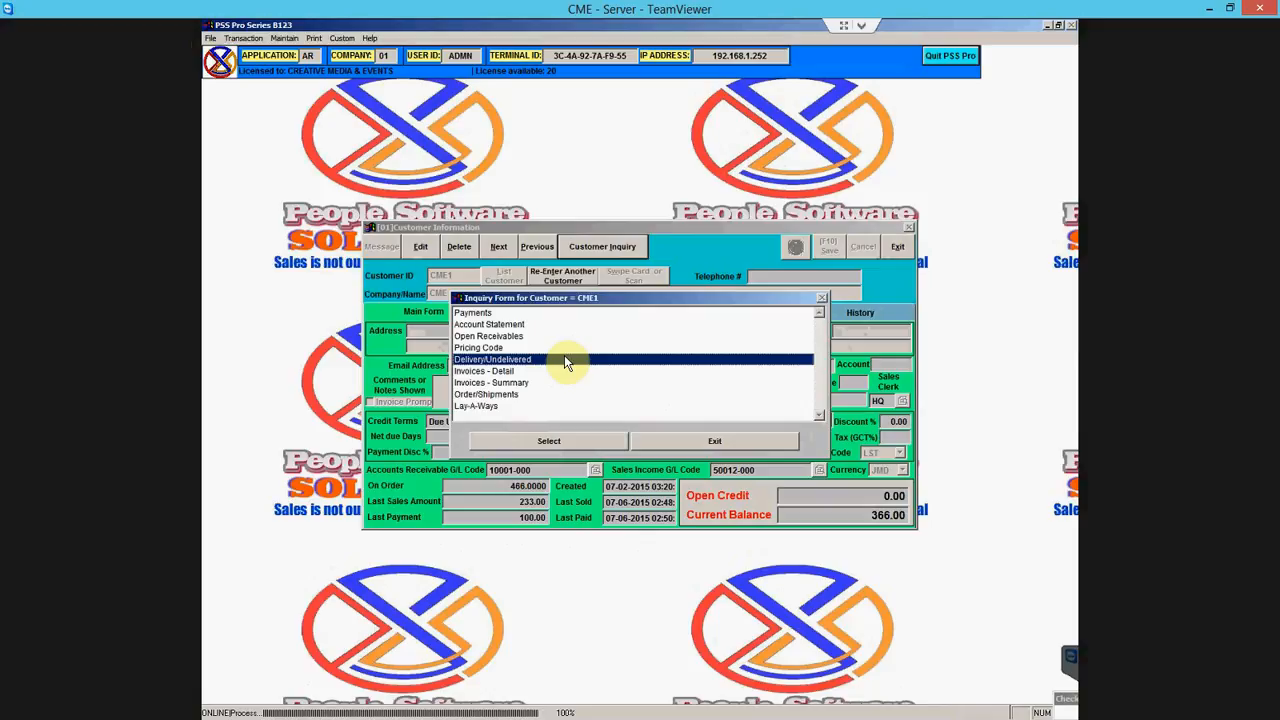
{"action": "left_click", "coordinate": [494, 374]}
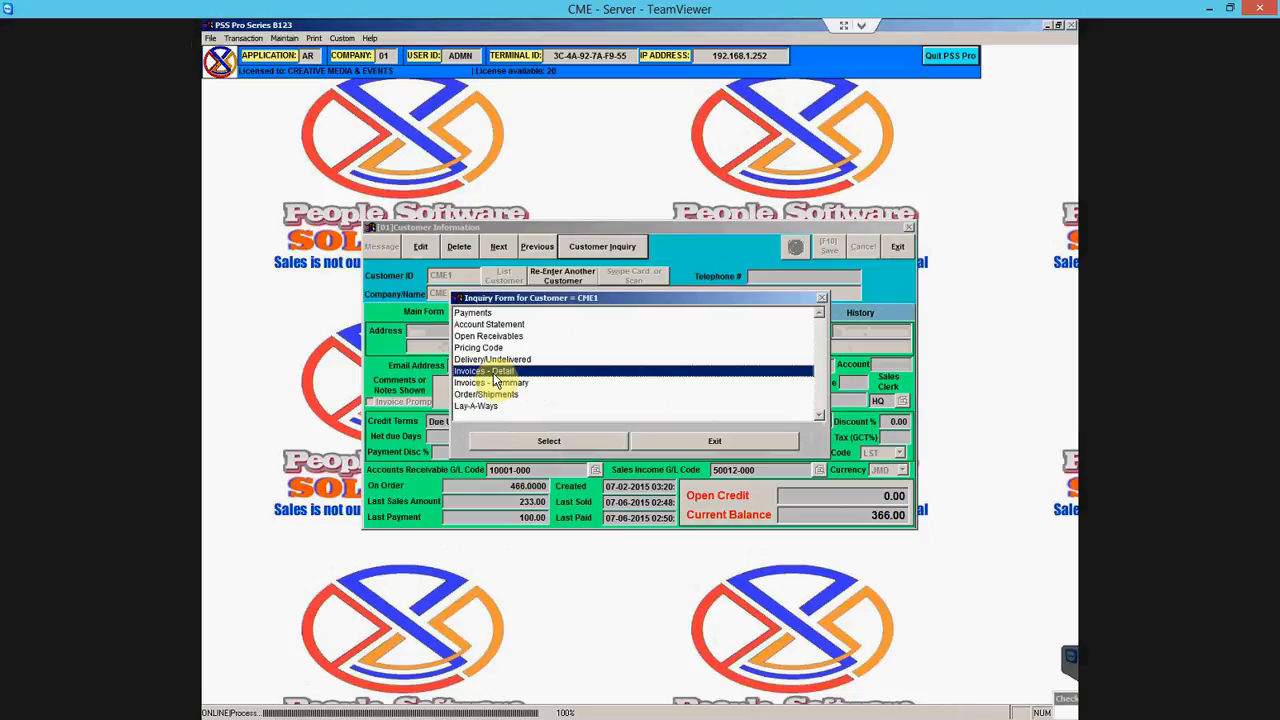
{"action": "left_click", "coordinate": [520, 384]}
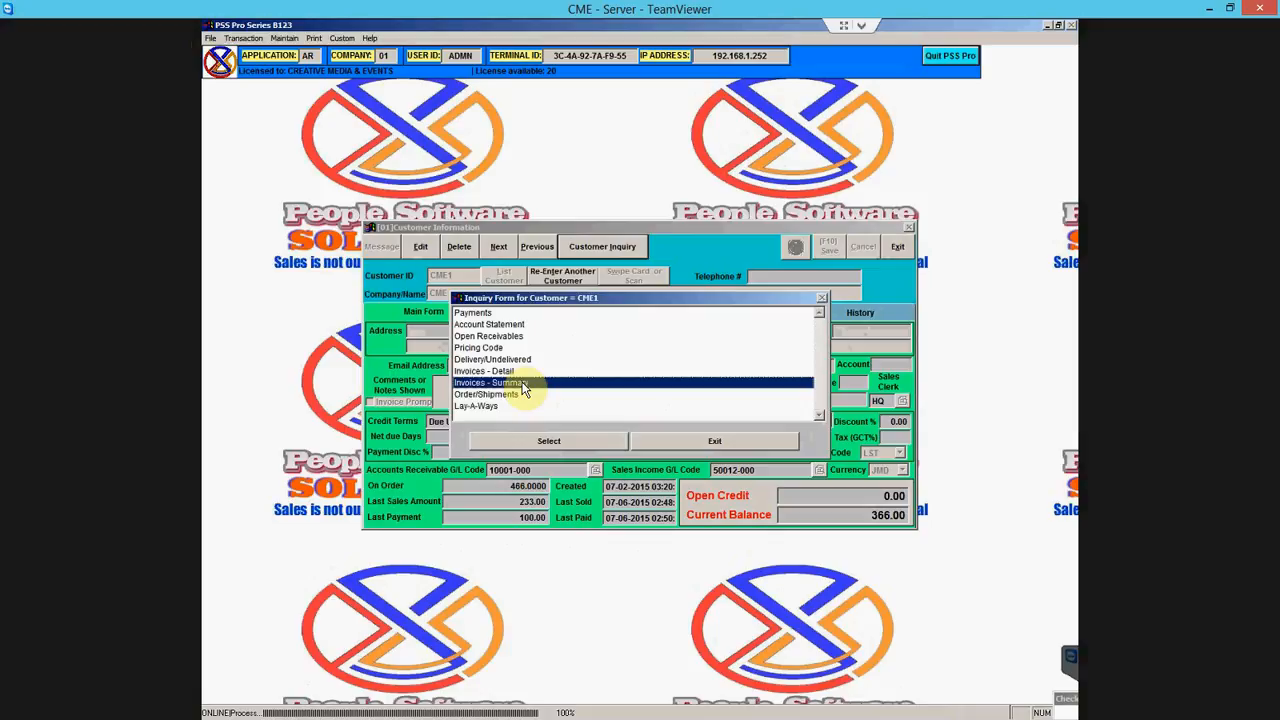
{"action": "left_click", "coordinate": [527, 360]}
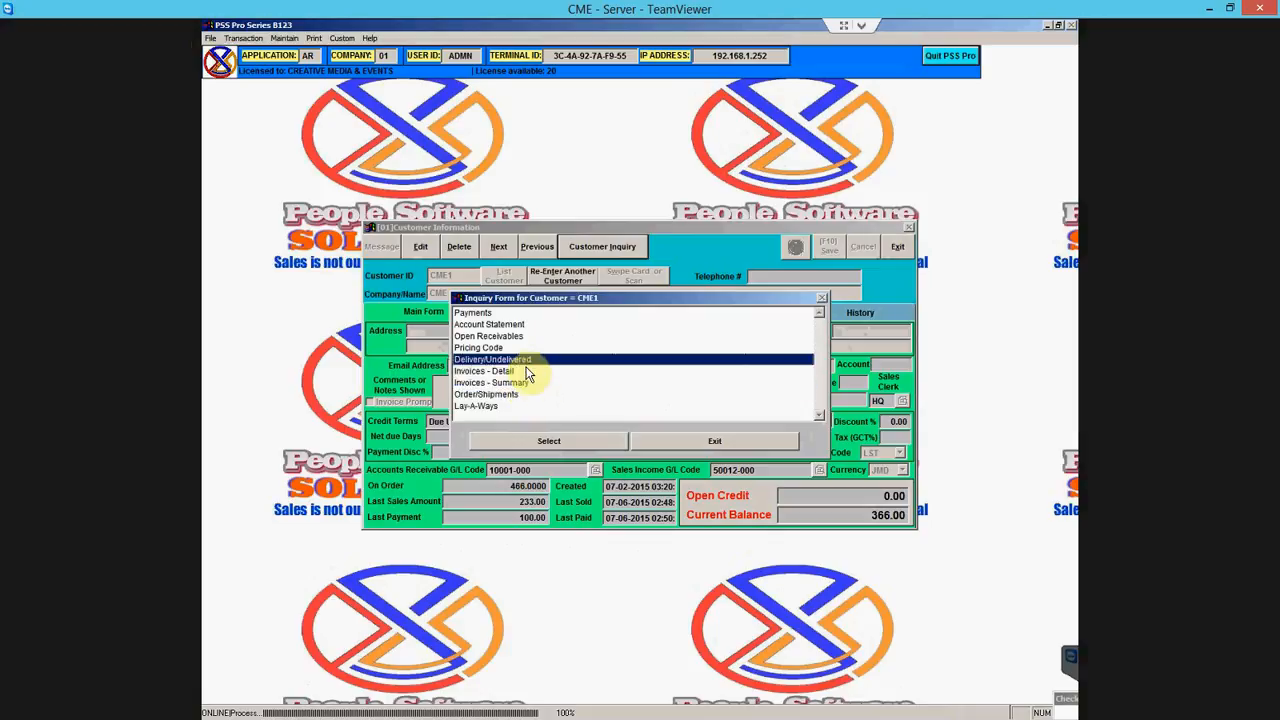
{"action": "left_click", "coordinate": [530, 372]}
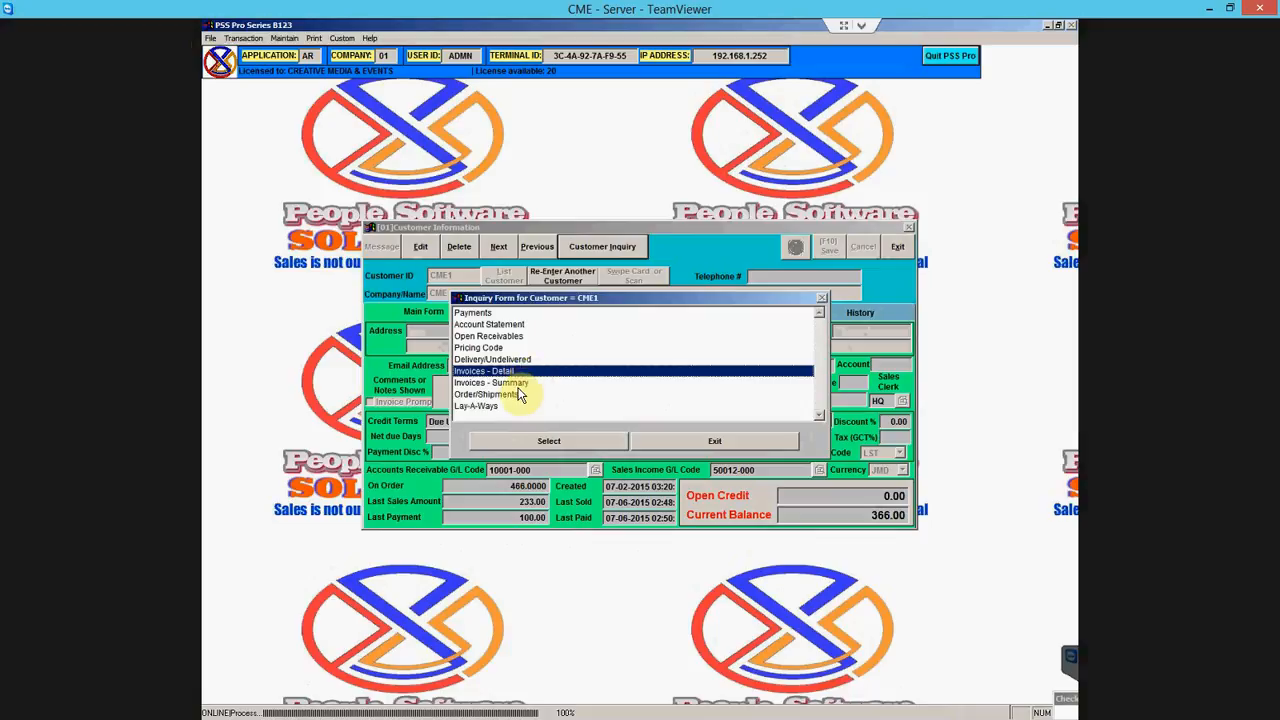
{"action": "left_click", "coordinate": [514, 400]}
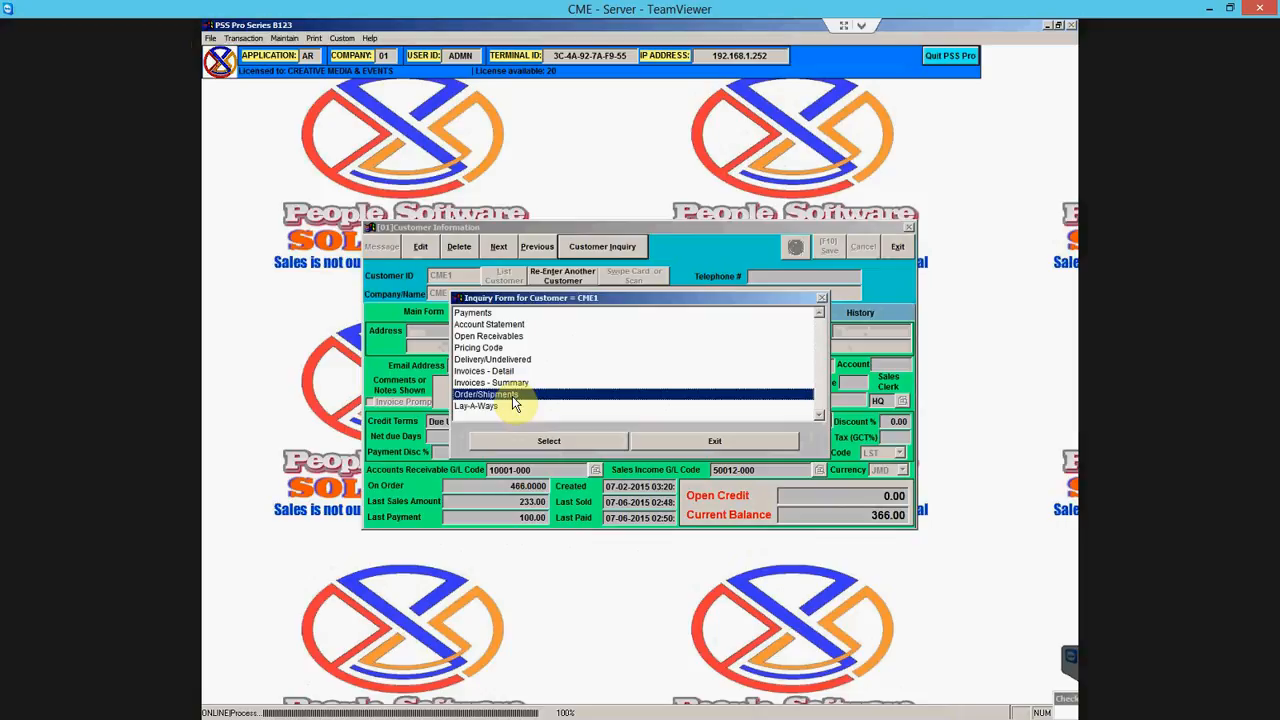
{"action": "left_click", "coordinate": [499, 408]}
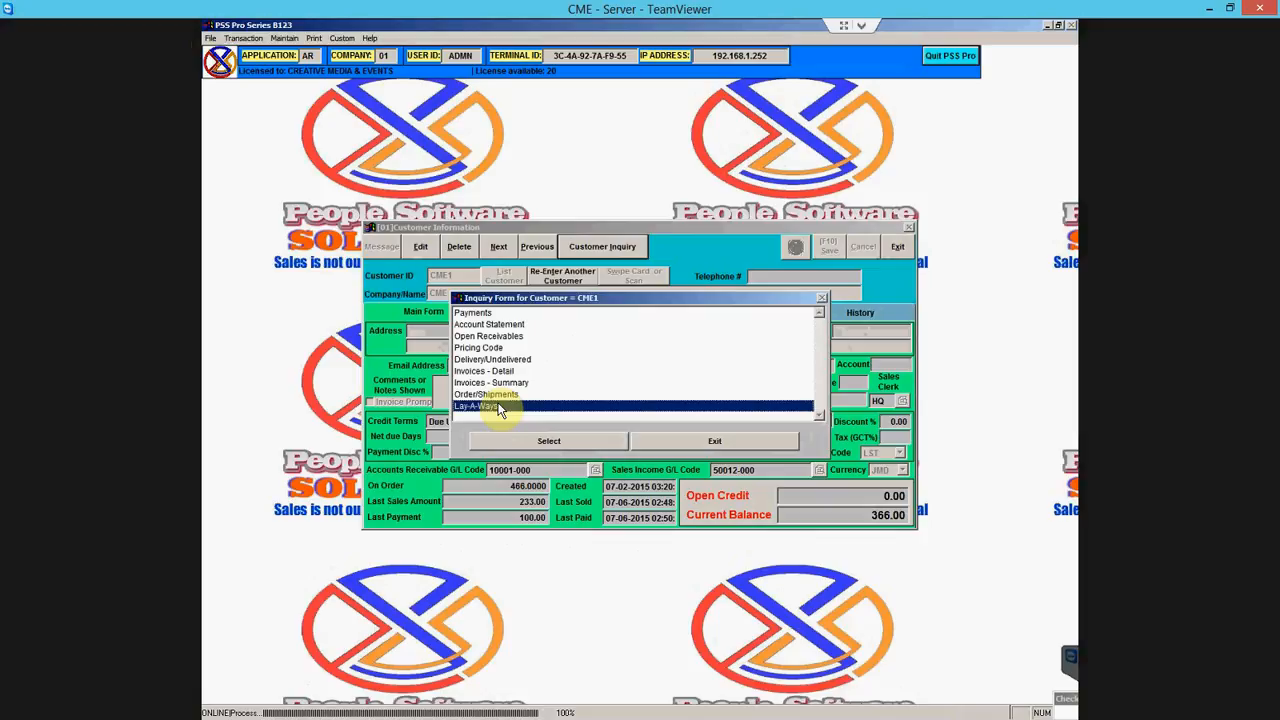
- Close the inquiry form and try the next and previous customer records, dismissing end-of-file warnings
{"action": "left_click", "coordinate": [713, 441]}
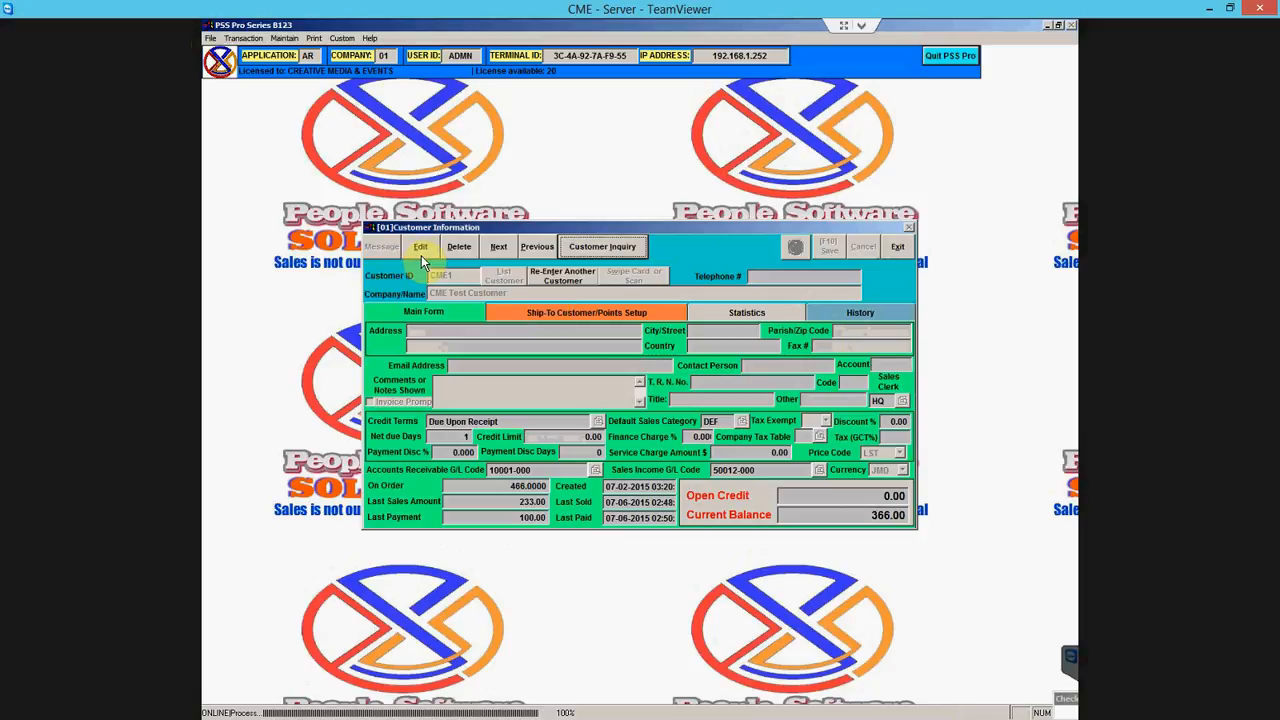
{"action": "left_click", "coordinate": [499, 247]}
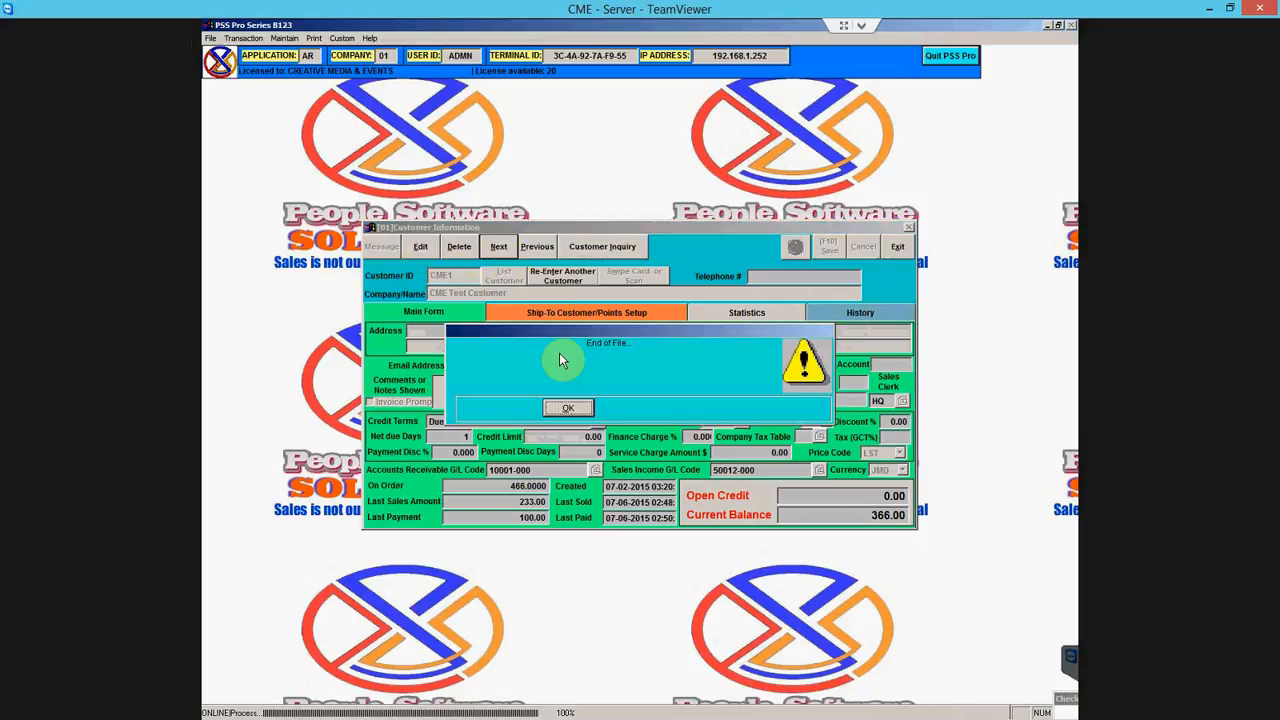
{"action": "left_click", "coordinate": [568, 408]}
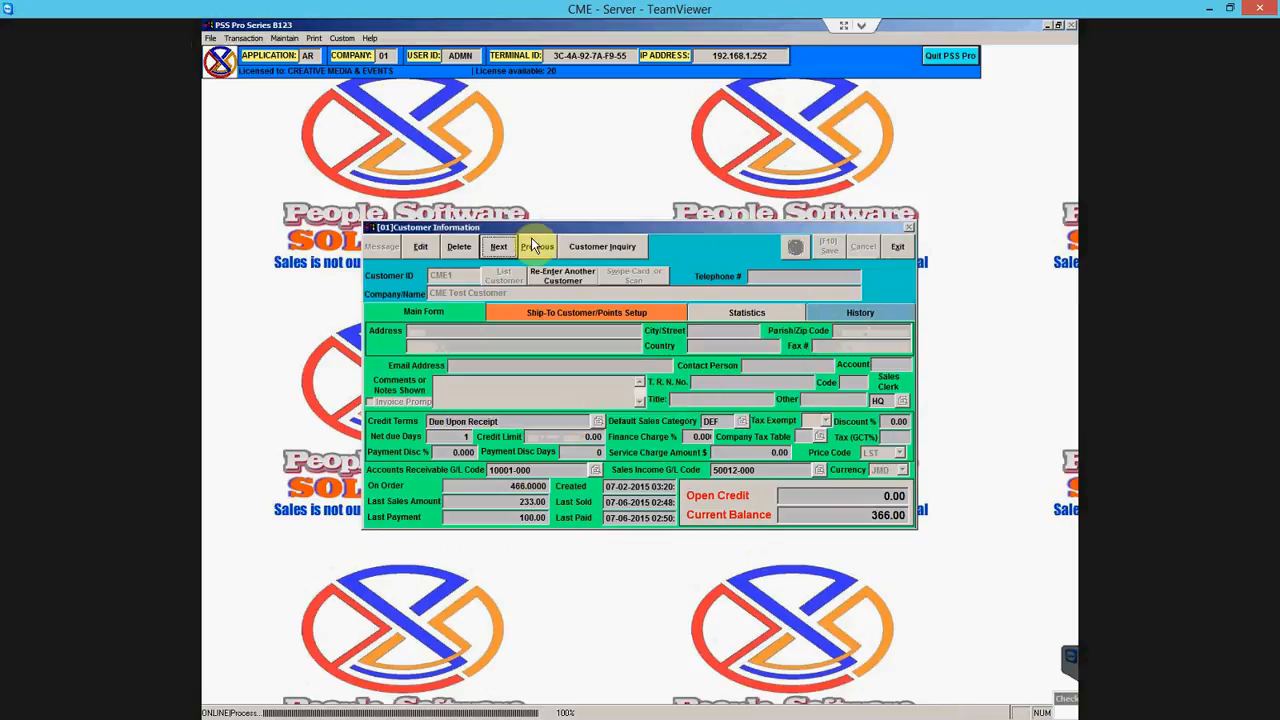
{"action": "left_click", "coordinate": [540, 247]}
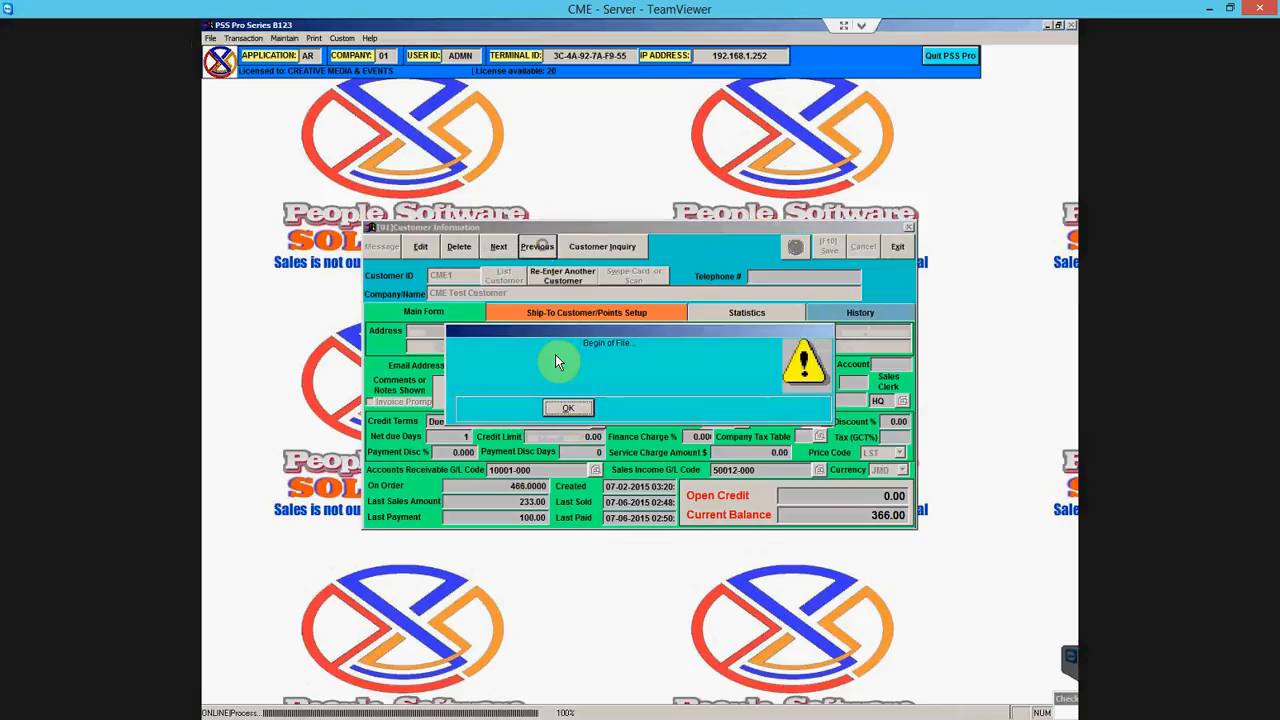
{"action": "left_click", "coordinate": [572, 408]}
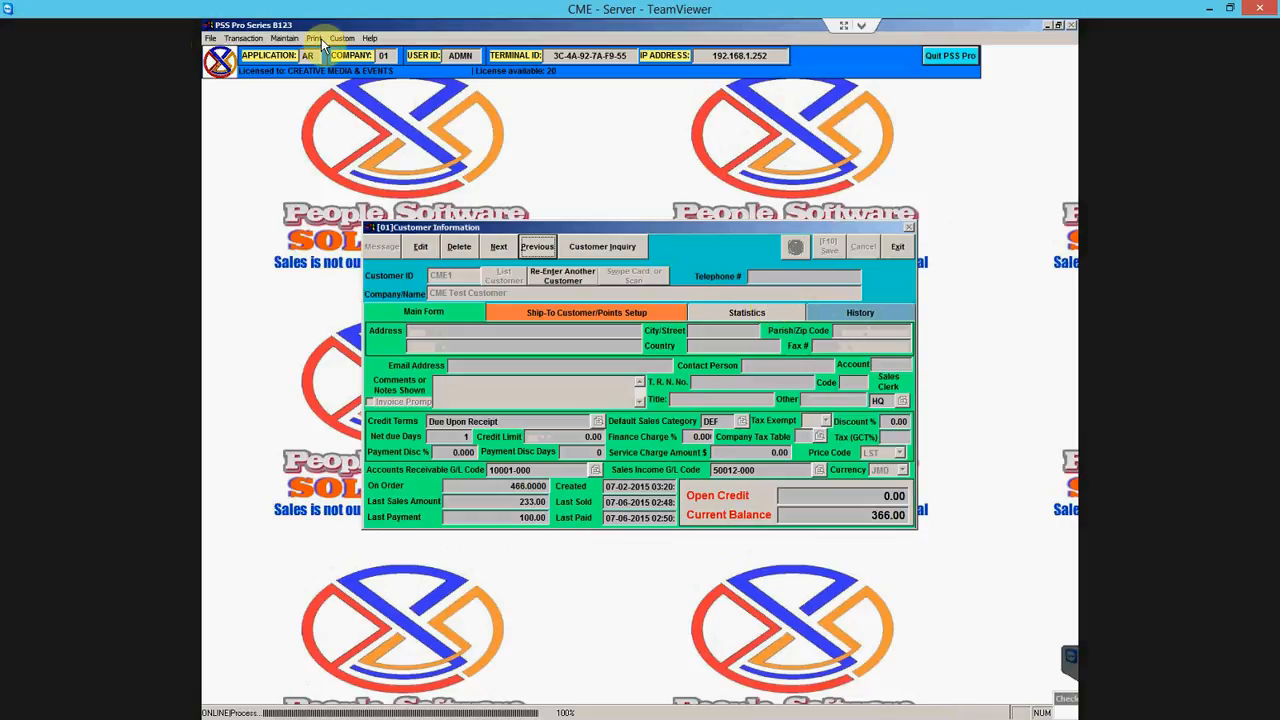
- Load CME Test Customer into a second Customer Information form, then close both forms
{"action": "left_click", "coordinate": [285, 38]}
{"action": "left_click", "coordinate": [290, 48]}
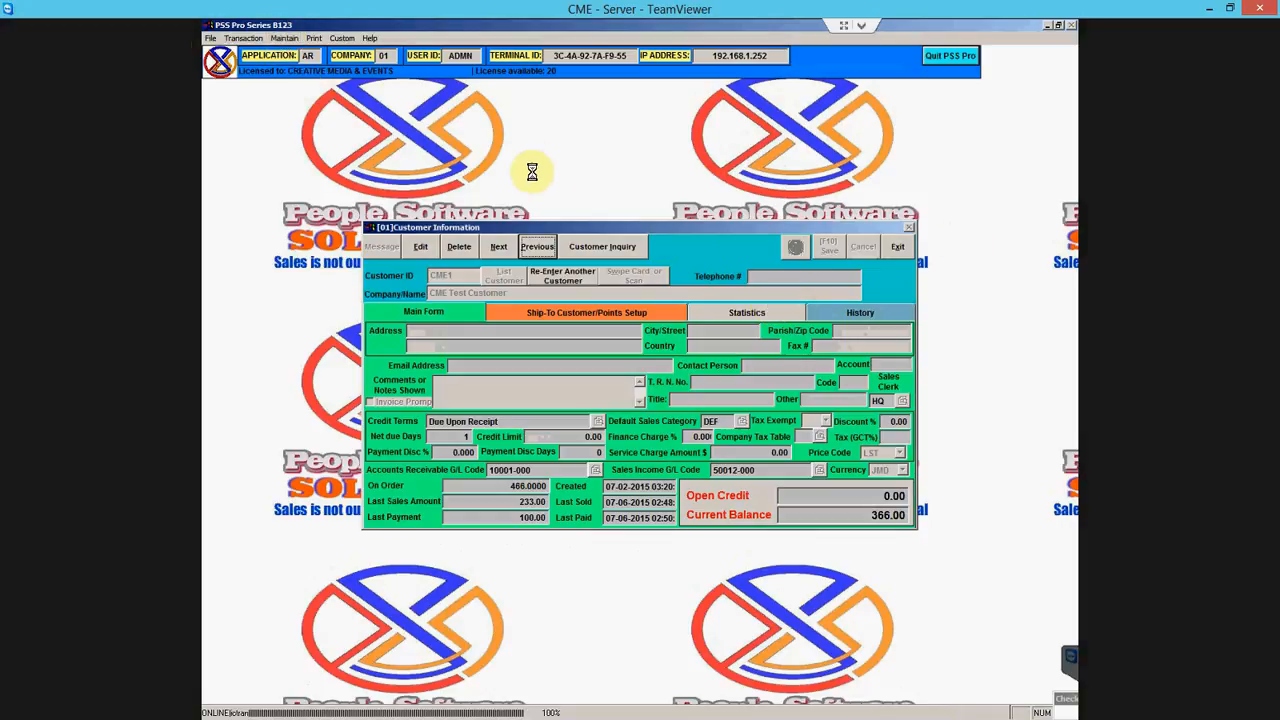
{"action": "left_click_drag", "start_coordinate": [503, 227], "coordinate": [630, 153]}
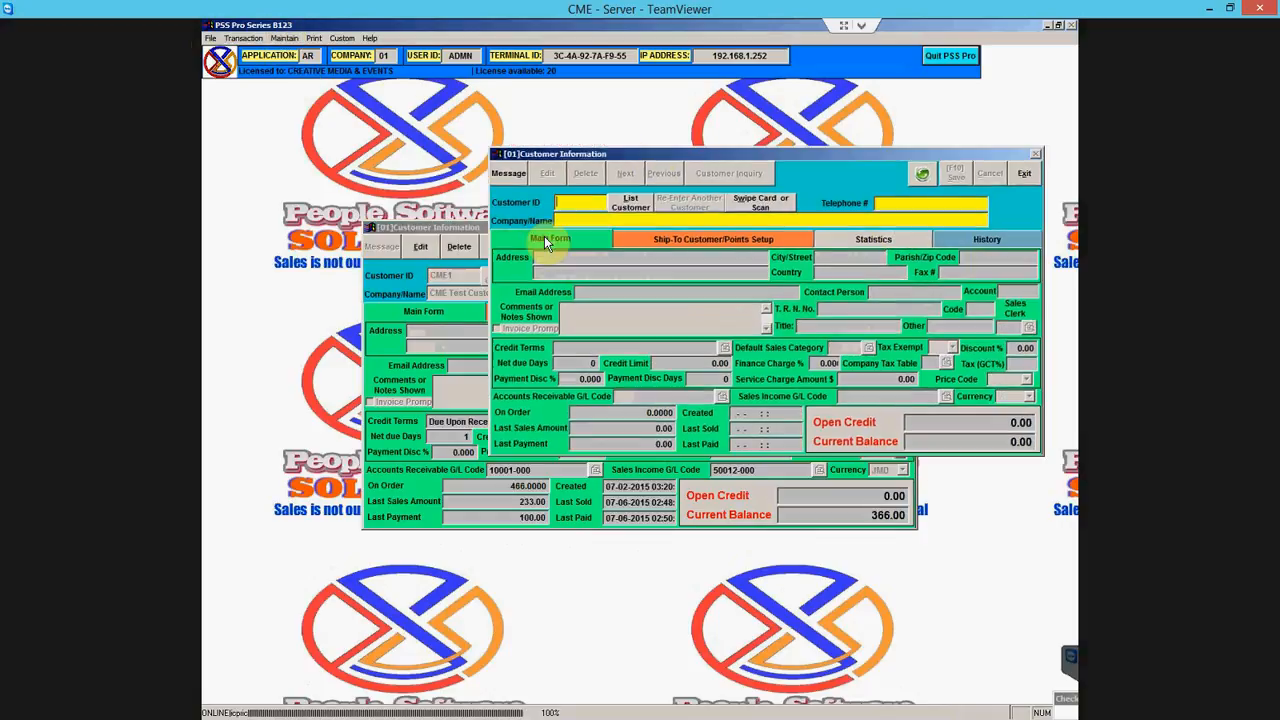
{"action": "left_click_drag", "start_coordinate": [447, 226], "coordinate": [350, 259]}
{"action": "left_click", "coordinate": [698, 157]}
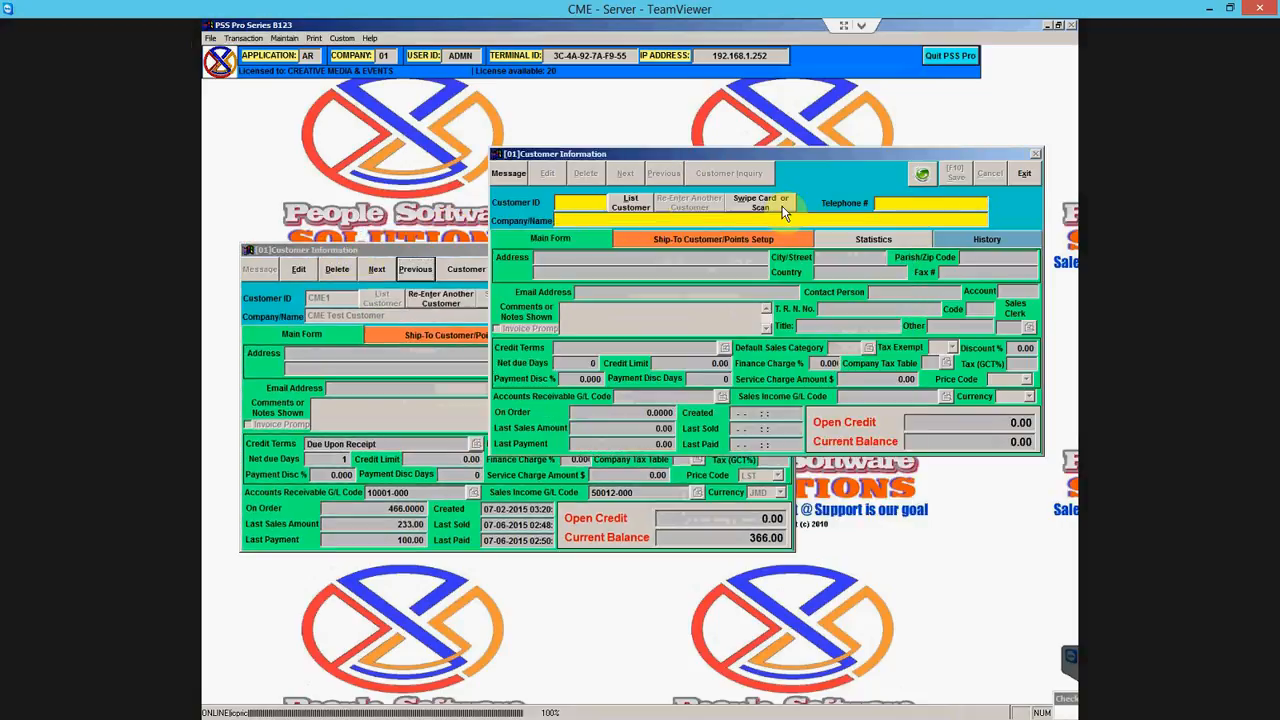
{"action": "left_click", "coordinate": [624, 203]}
{"action": "left_click", "coordinate": [528, 401]}
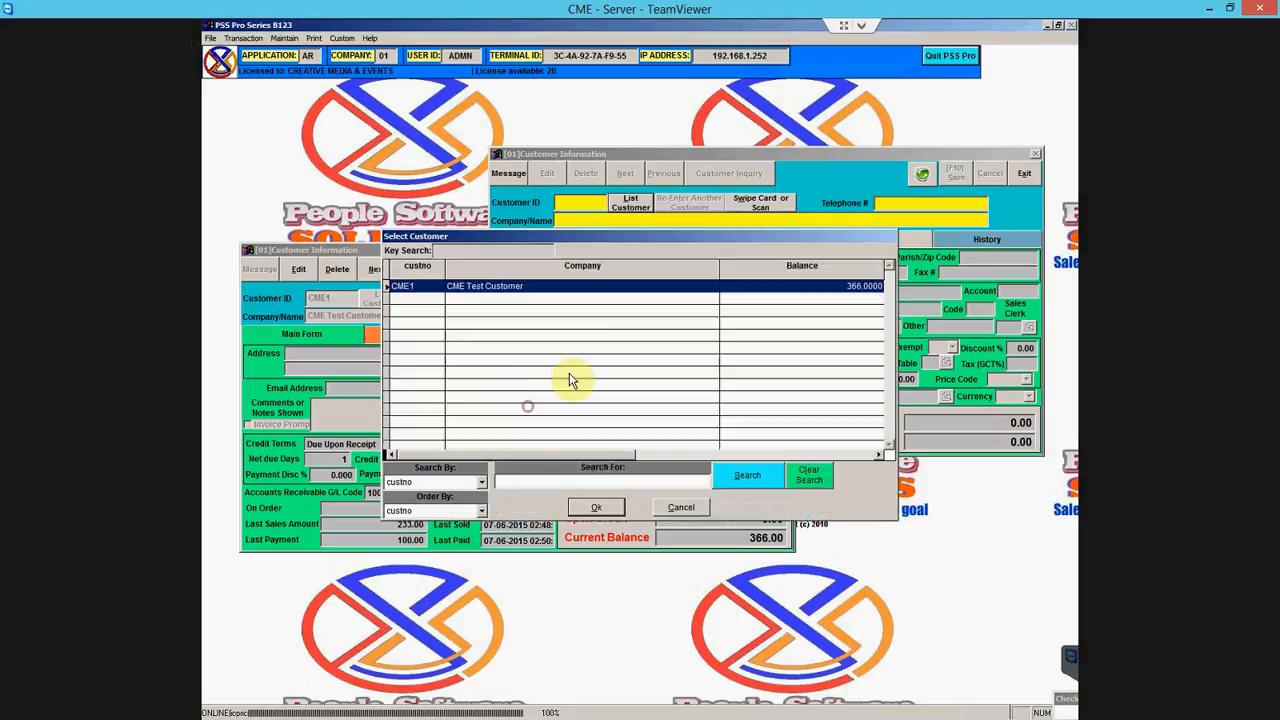
{"action": "left_click", "coordinate": [593, 506]}
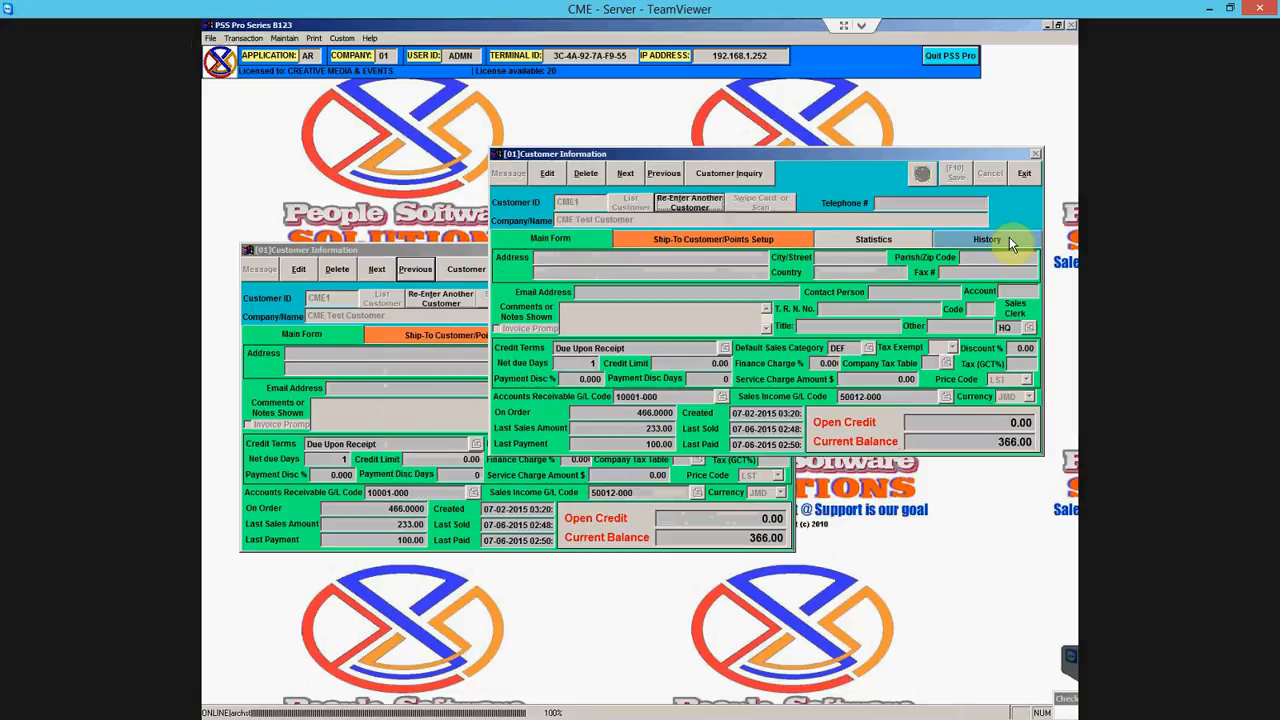
{"action": "left_click", "coordinate": [1030, 175]}
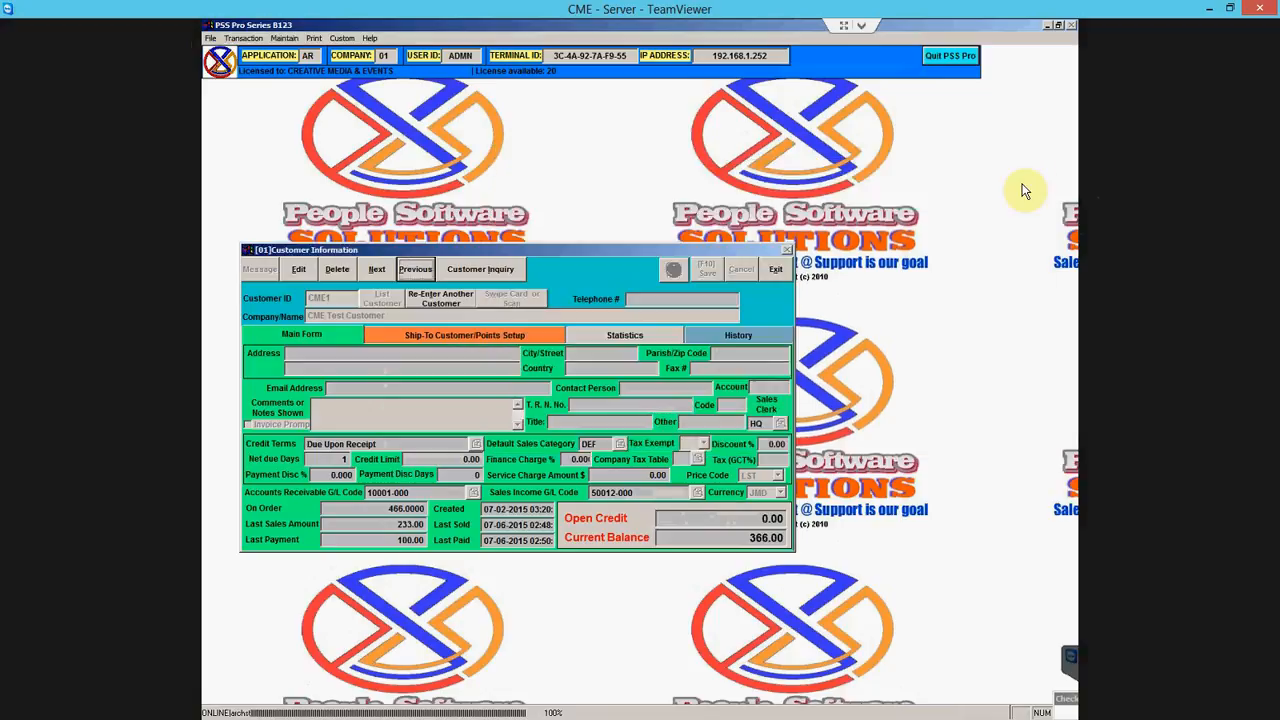
{"action": "left_click", "coordinate": [776, 276]}
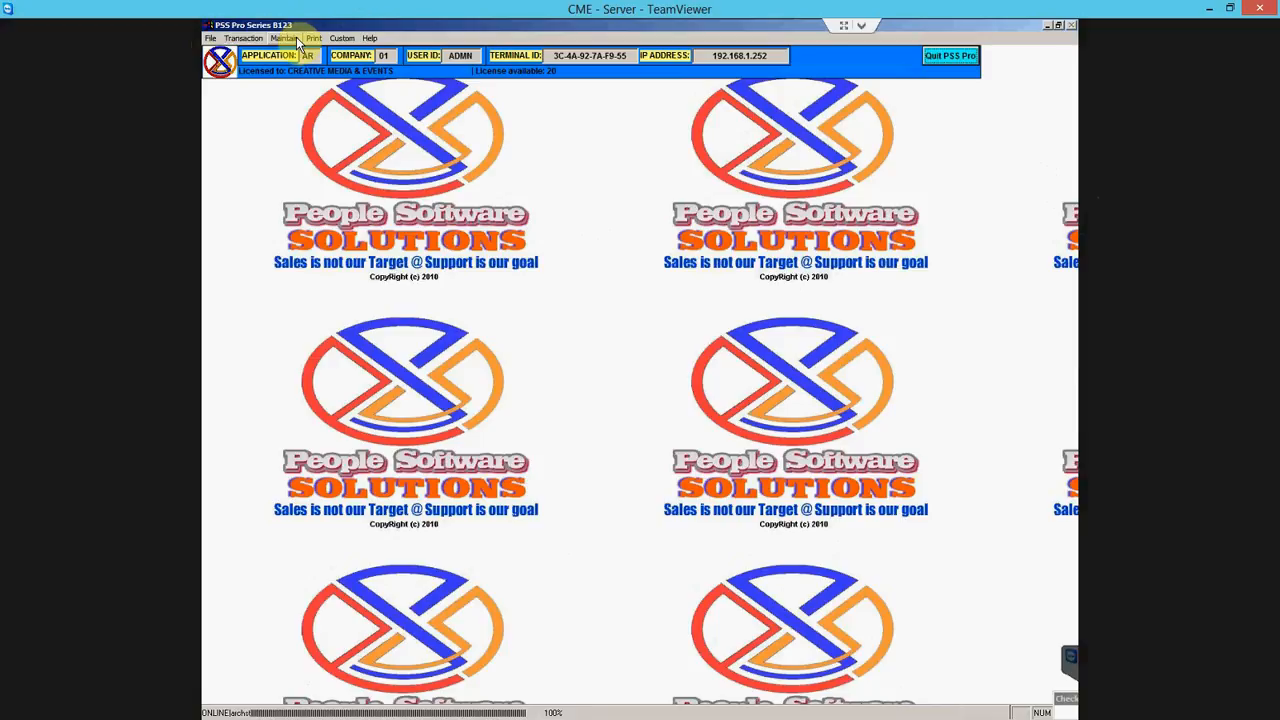
{"action": "left_click", "coordinate": [285, 38]}
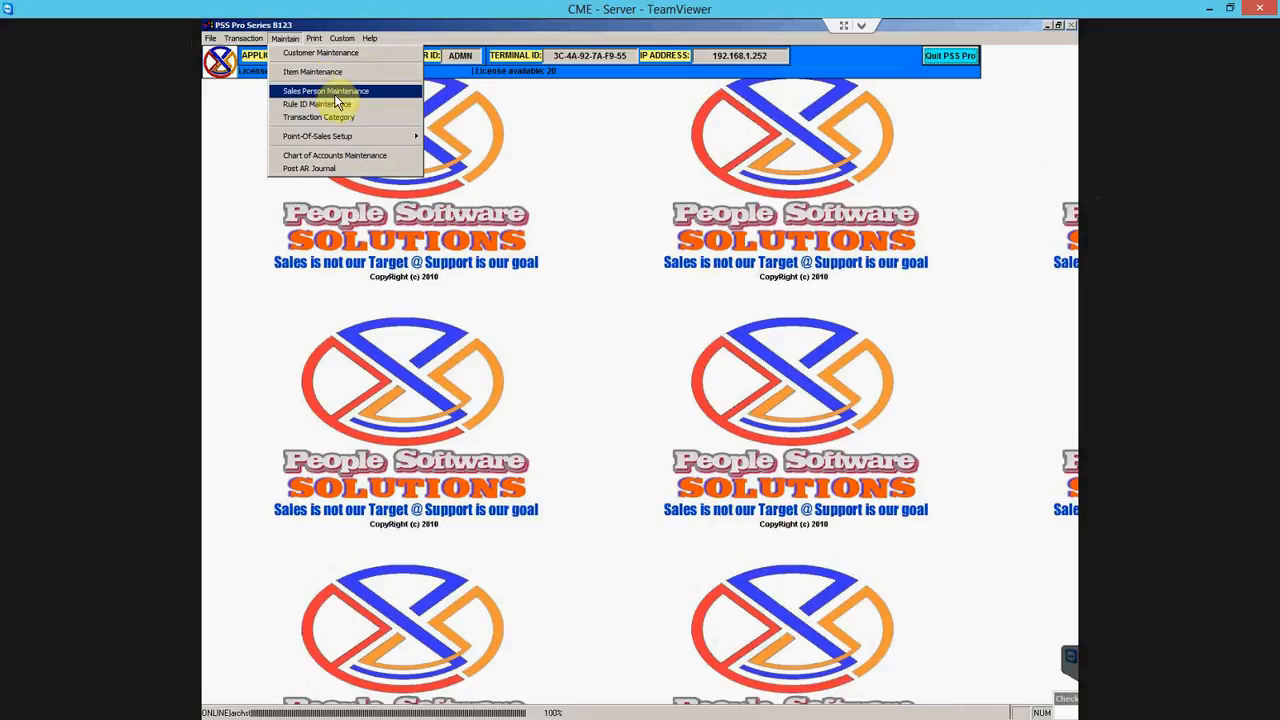
{"action": "left_click", "coordinate": [386, 91]}
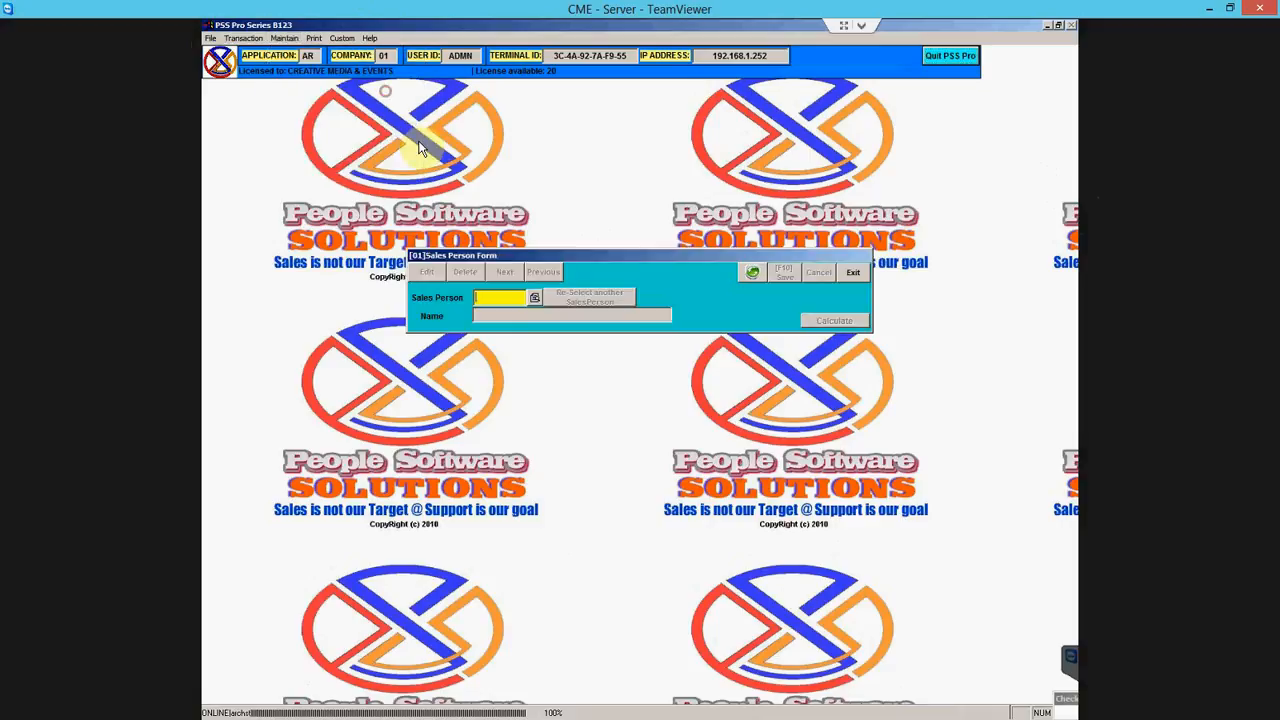
{"action": "left_click", "coordinate": [533, 300]}
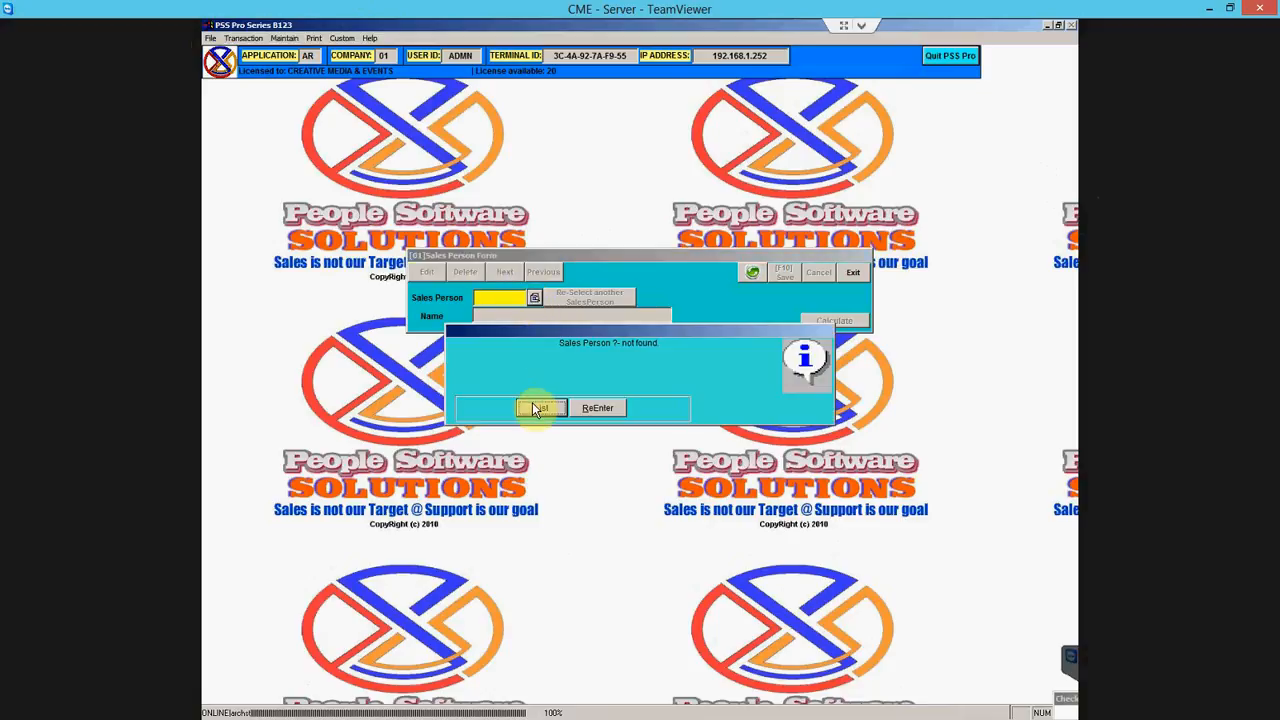
{"action": "left_click", "coordinate": [540, 408]}
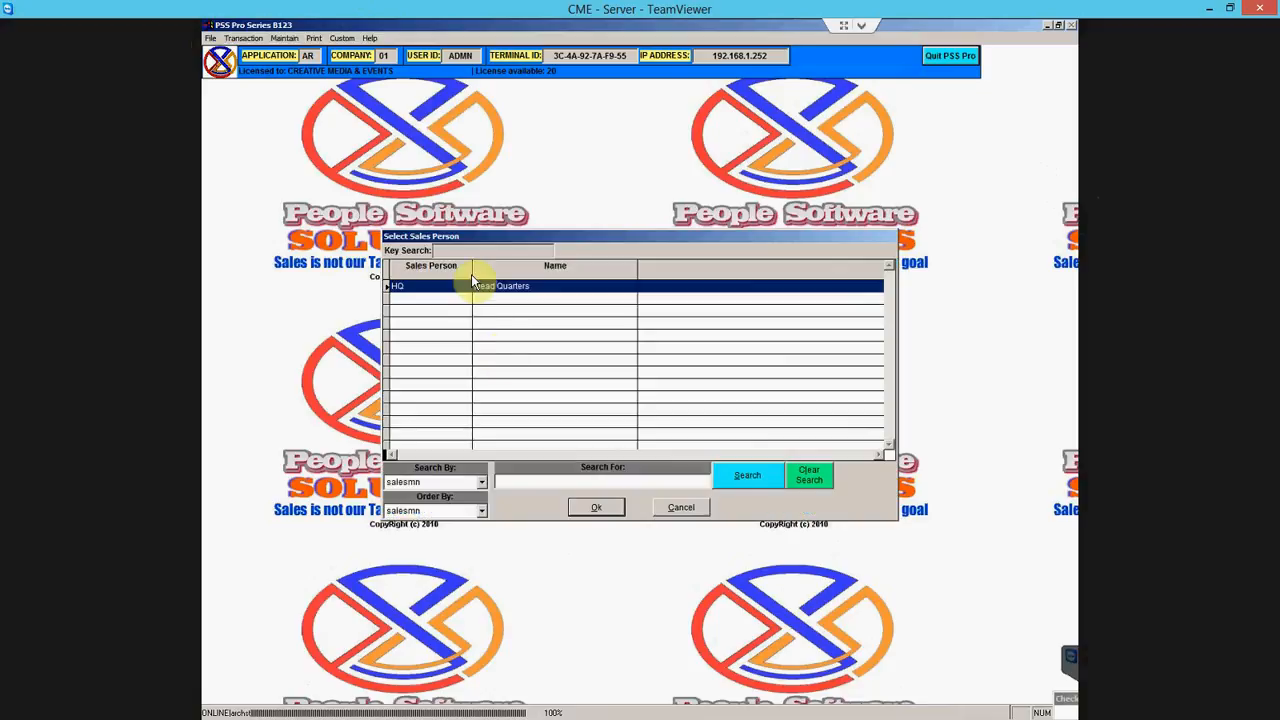
{"action": "left_click", "coordinate": [596, 510]}
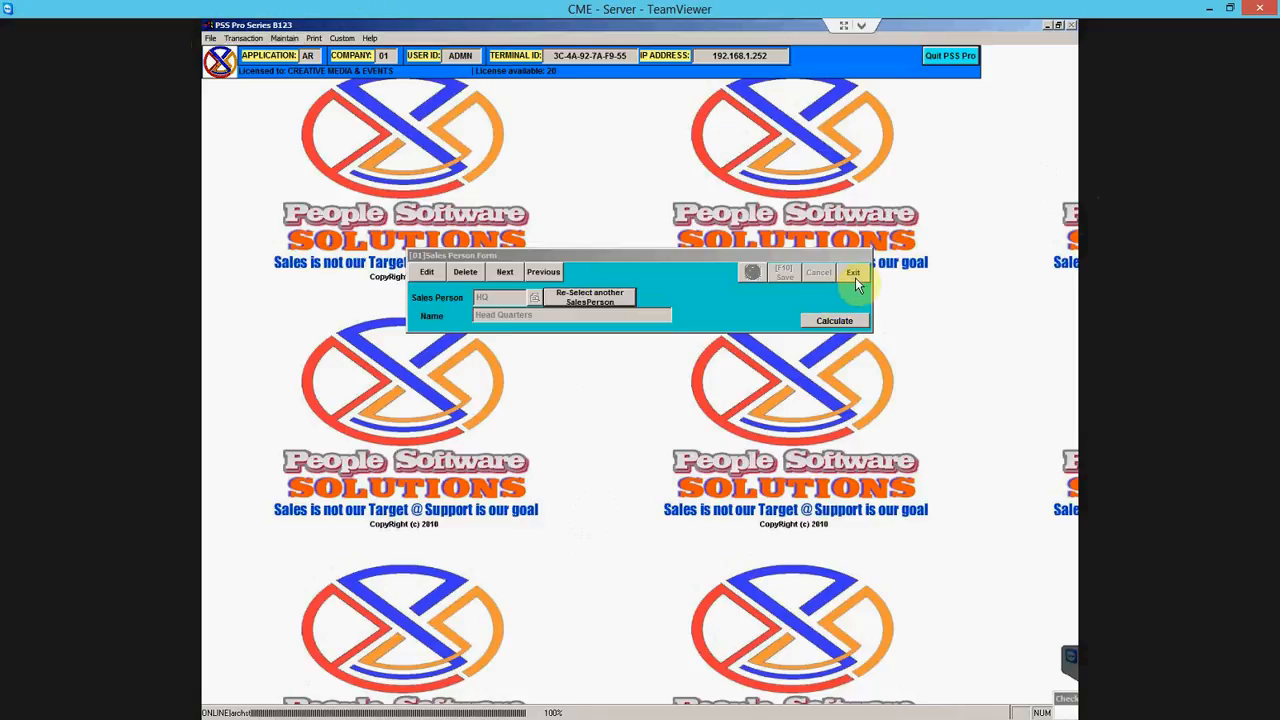
{"action": "left_click", "coordinate": [855, 275]}
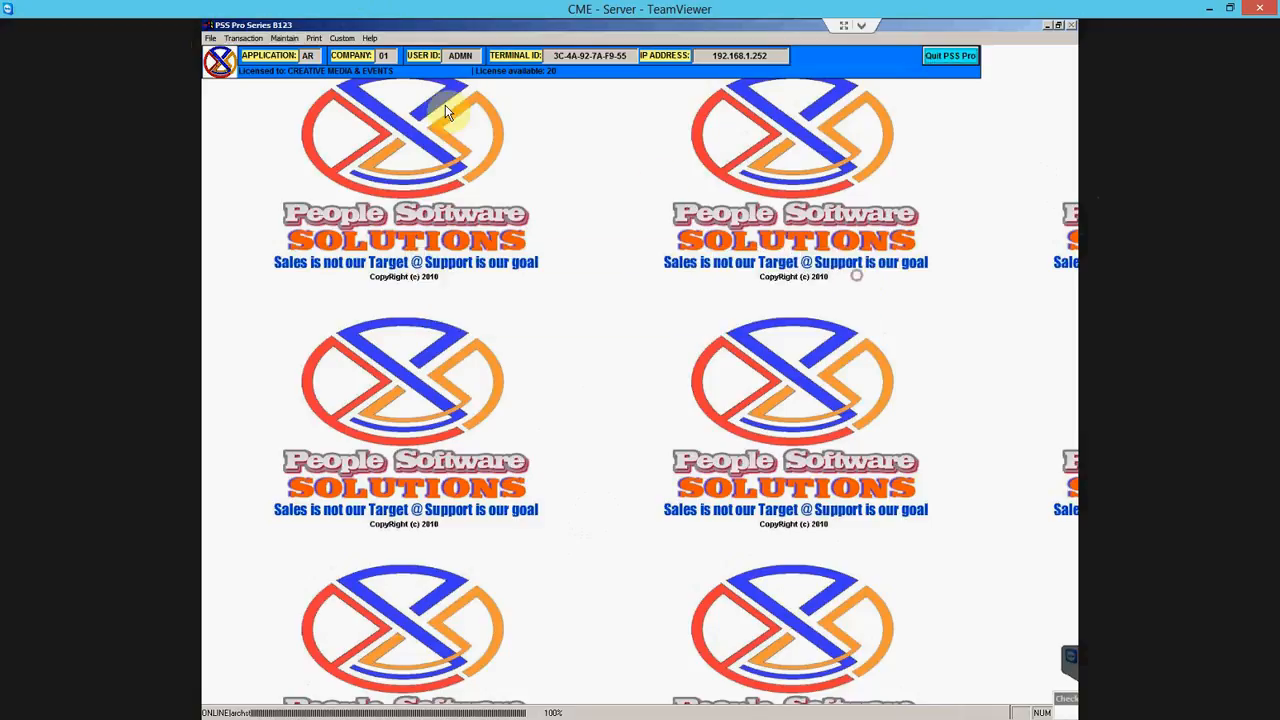
{"action": "left_click", "coordinate": [285, 38]}
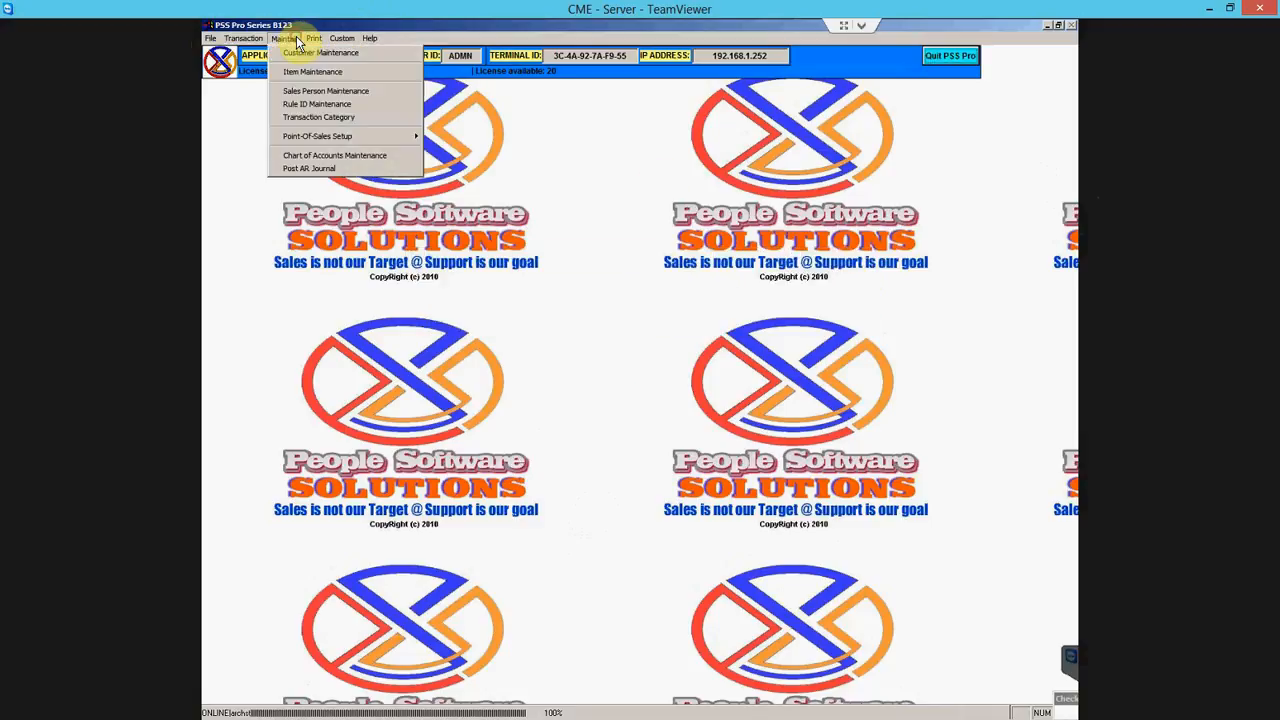
{"action": "left_click", "coordinate": [338, 106]}
{"action": "left_click", "coordinate": [591, 377]}
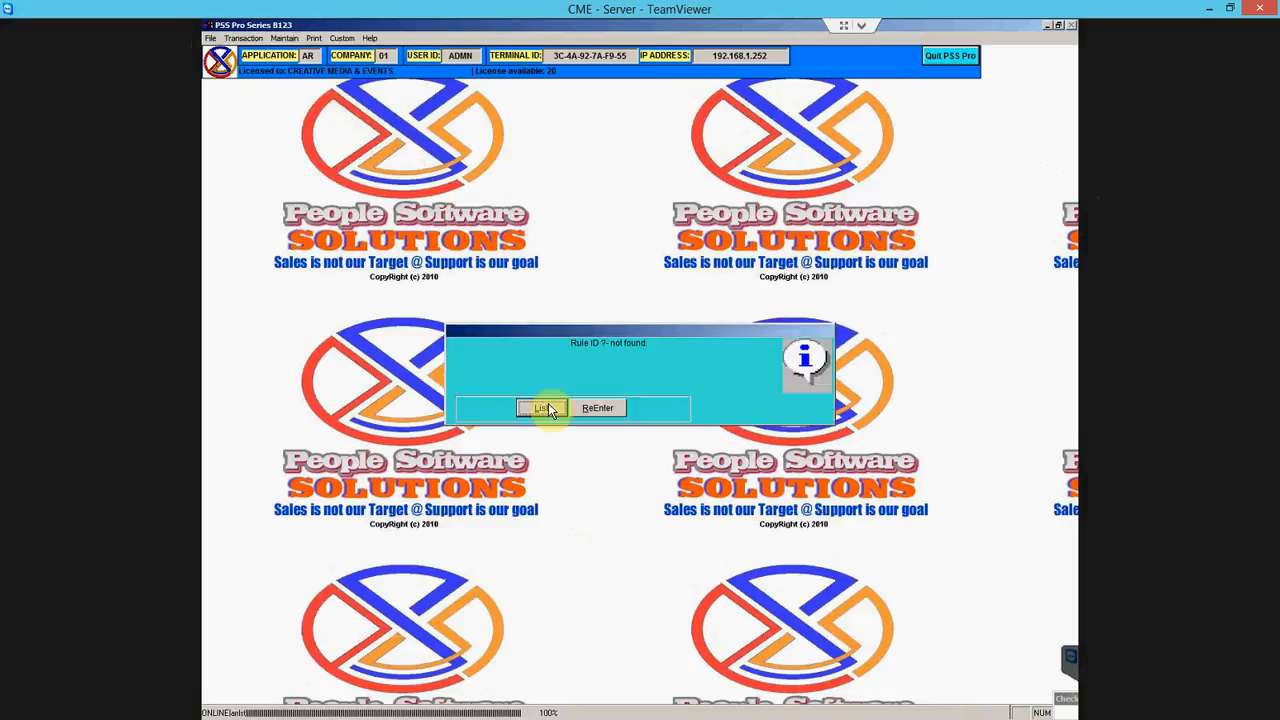
{"action": "left_click", "coordinate": [540, 409]}
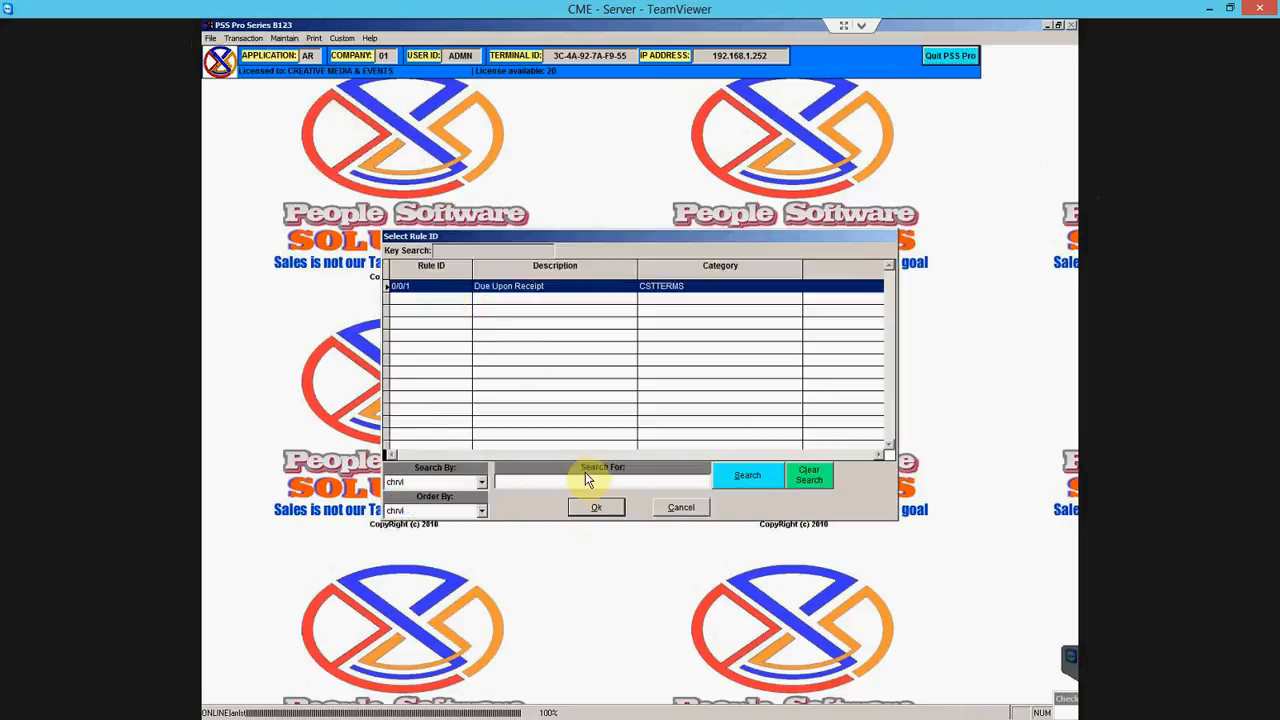
{"action": "left_click", "coordinate": [596, 507]}
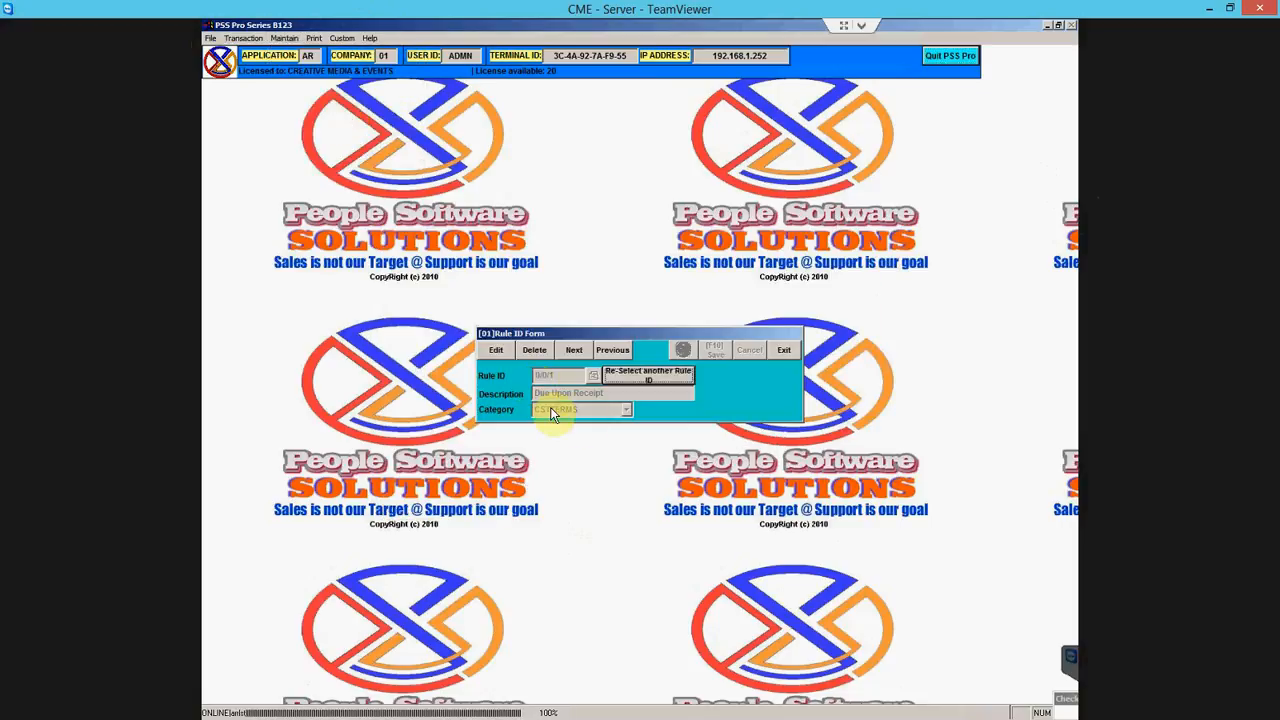
{"action": "left_click", "coordinate": [508, 352]}
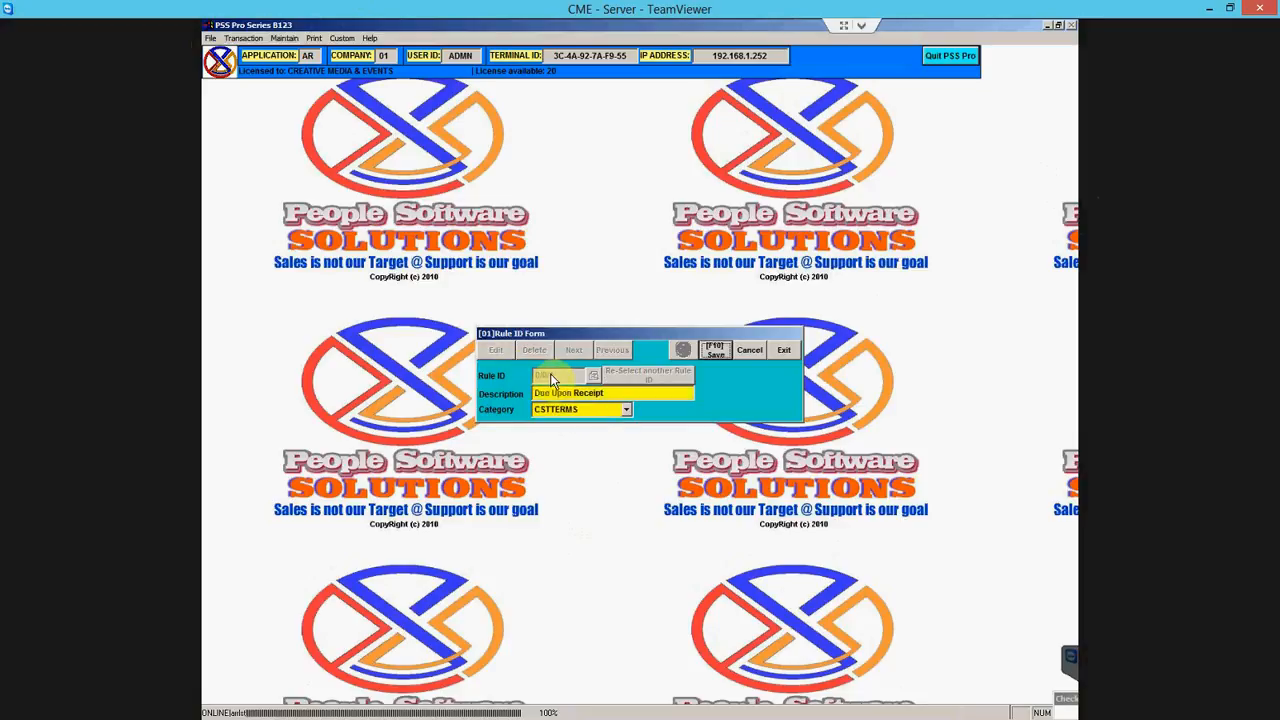
{"action": "left_click", "coordinate": [627, 411]}
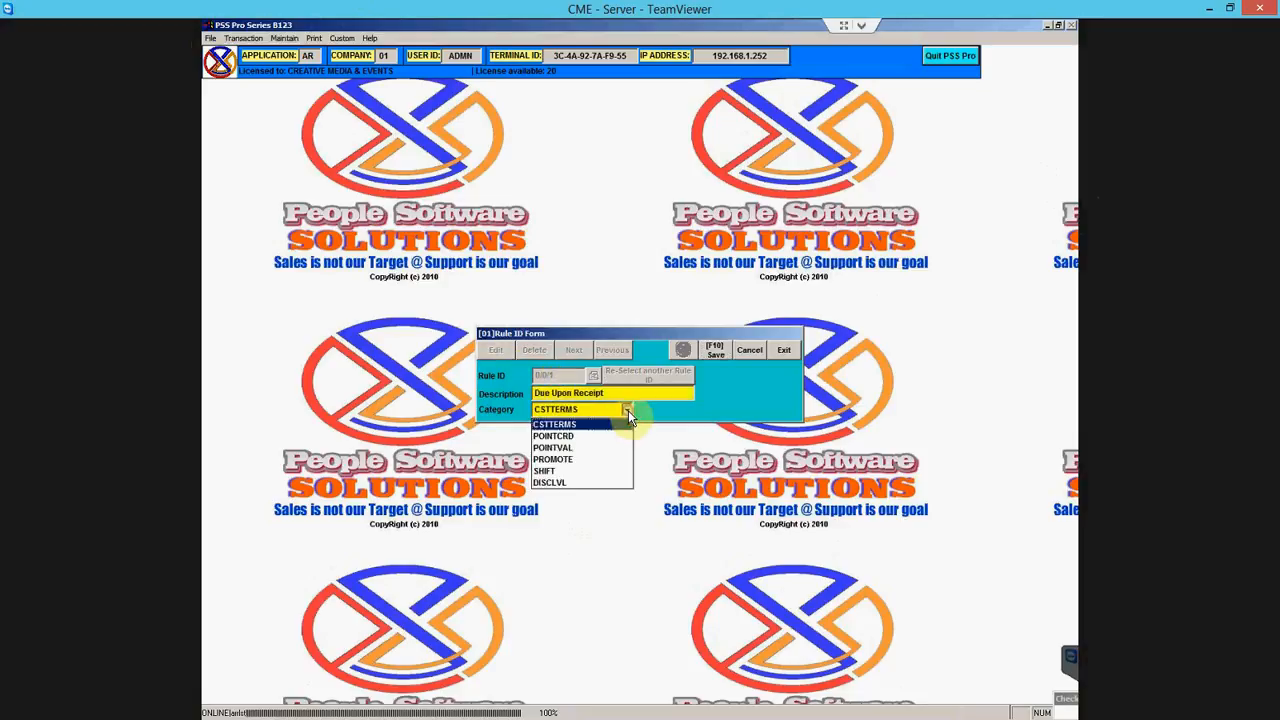
{"action": "left_click", "coordinate": [628, 411]}
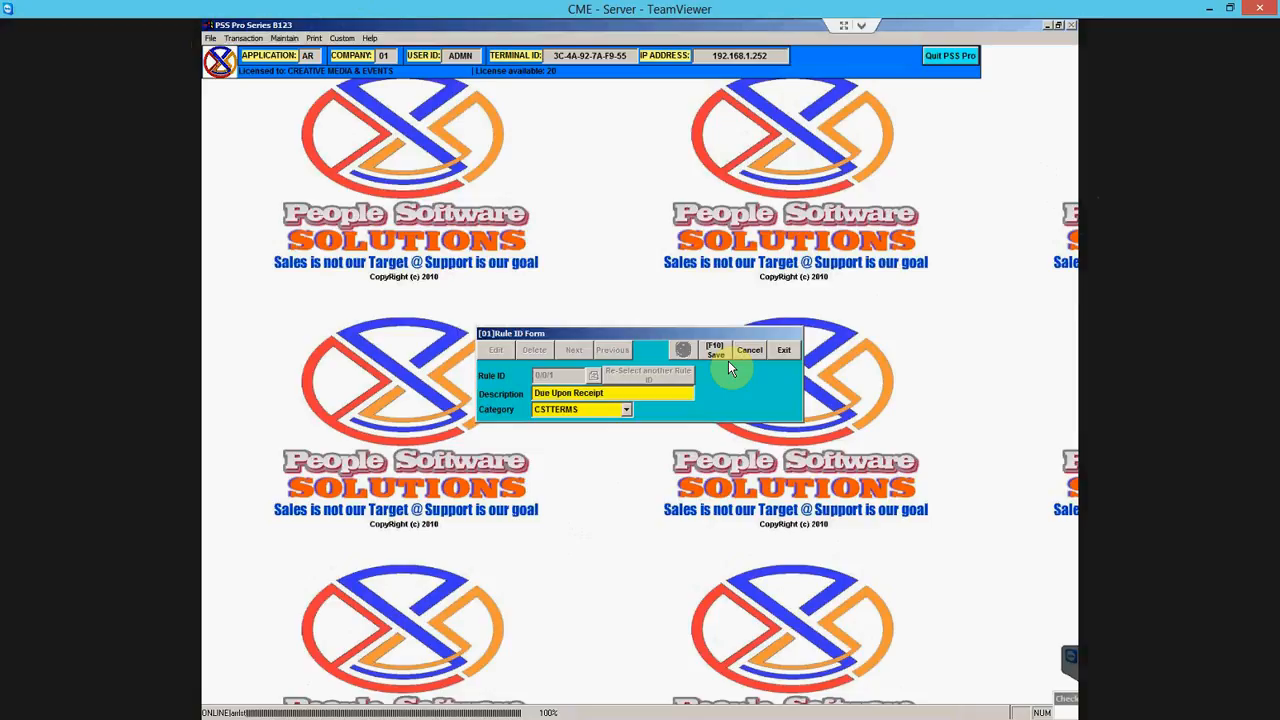
{"action": "left_click", "coordinate": [783, 350]}
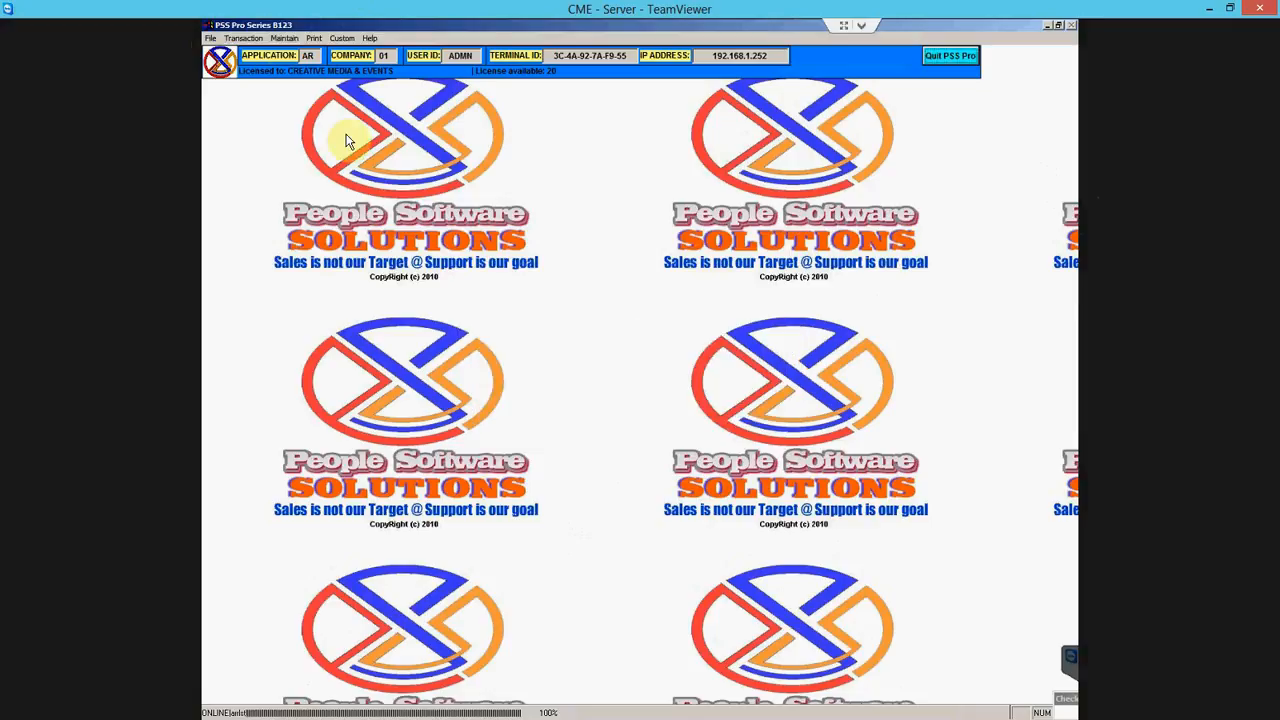
- Browse the Maintain menu, its Point-Of-Sales Setup submenu, and the Transaction menu
{"action": "left_click", "coordinate": [284, 38]}
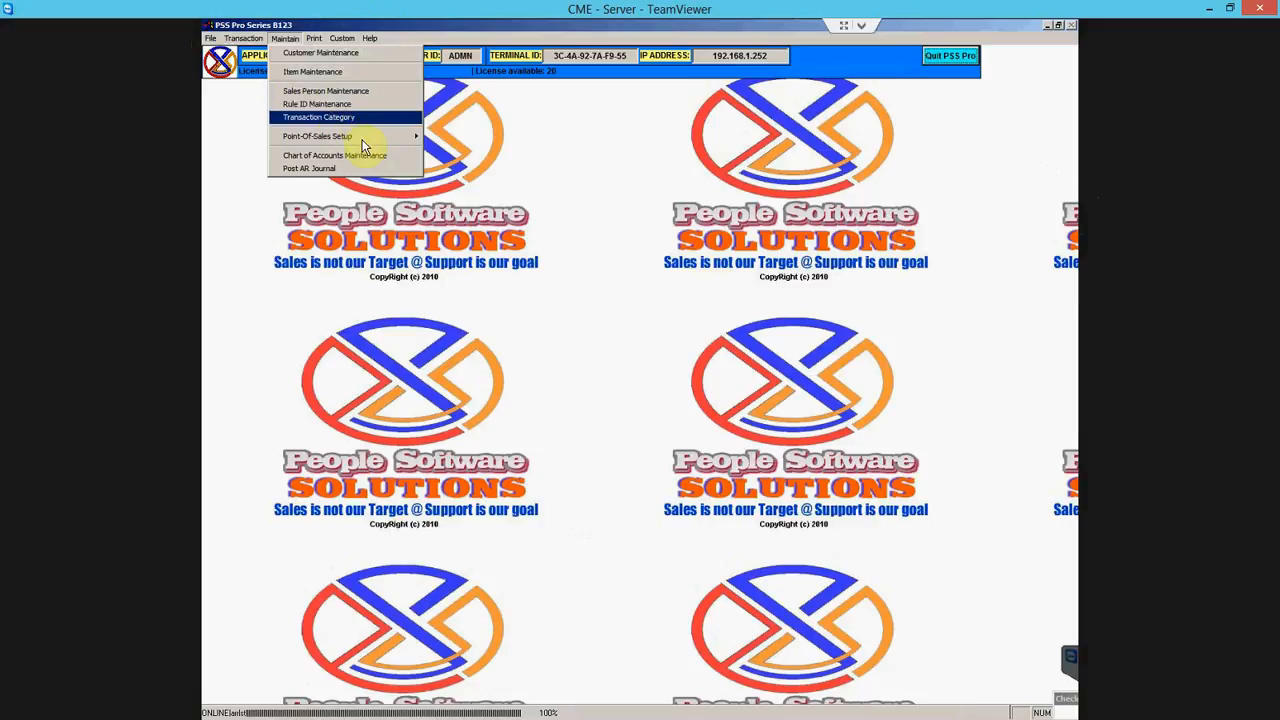
{"action": "mouse_move", "coordinate": [360, 138]}
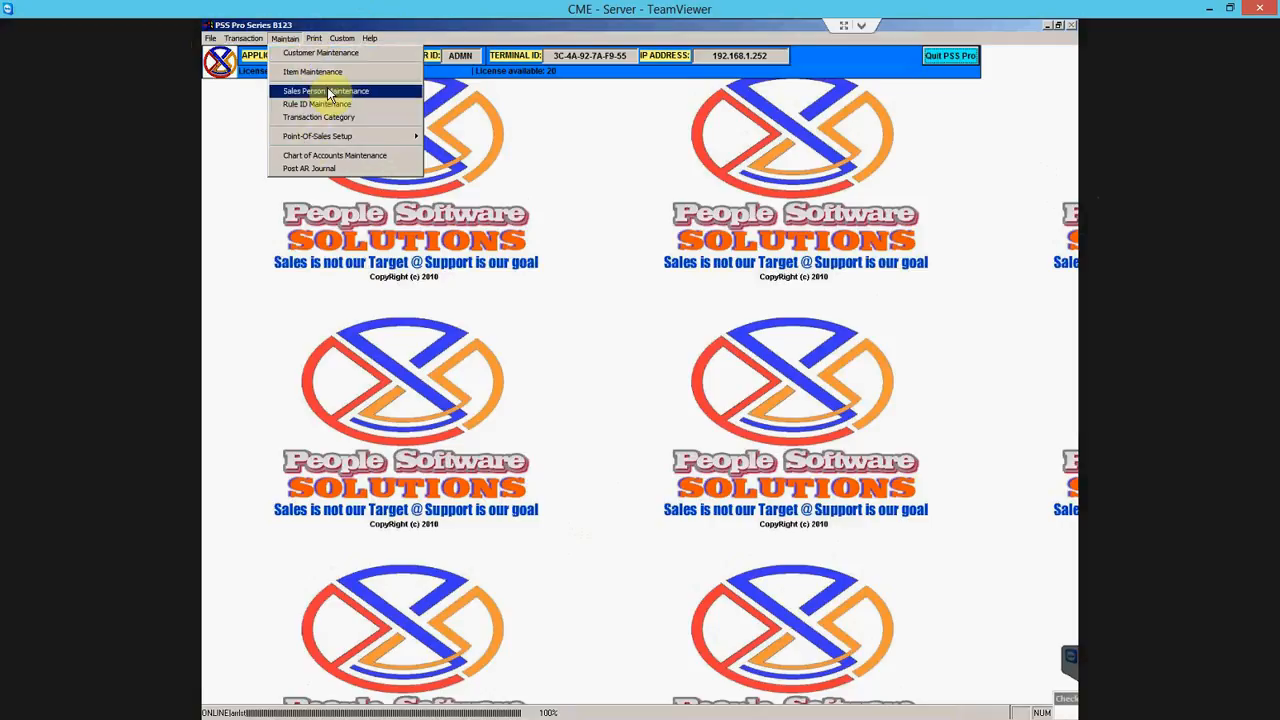
{"action": "mouse_move", "coordinate": [248, 45]}
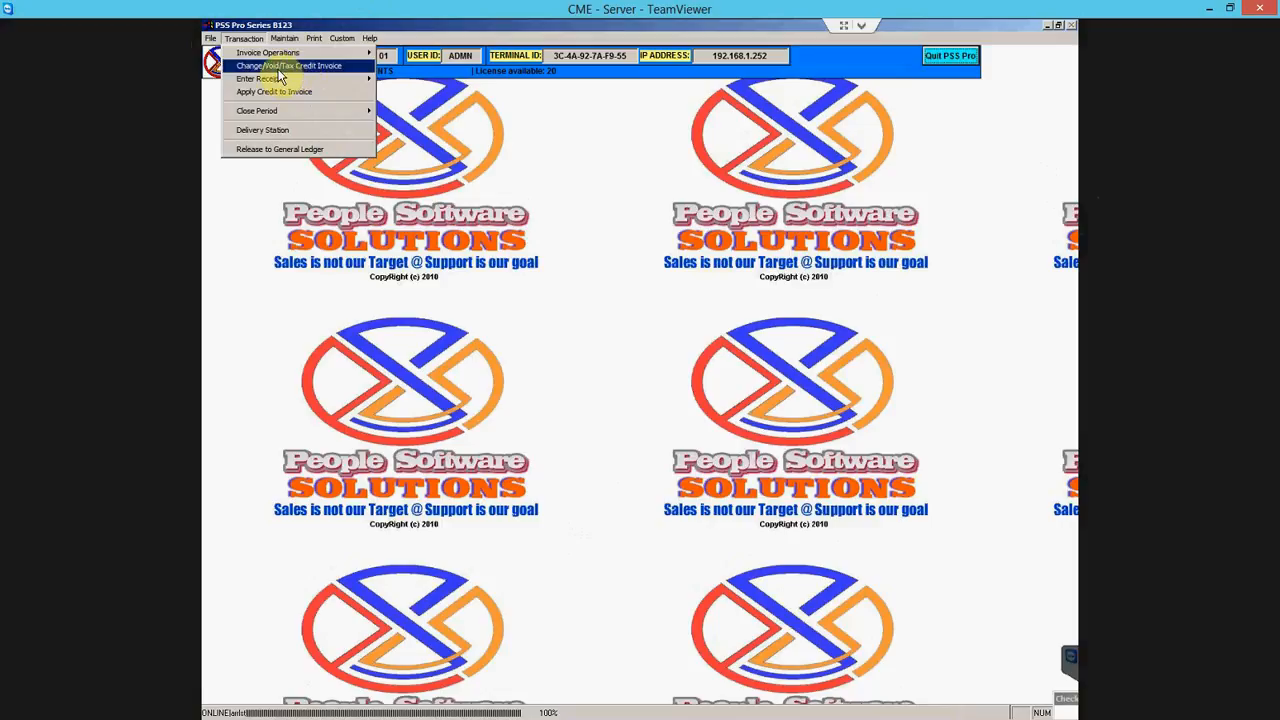
- Start Enter Invoices/Credit Memo from the Transaction menu's Invoice Operations
{"action": "mouse_move", "coordinate": [277, 80]}
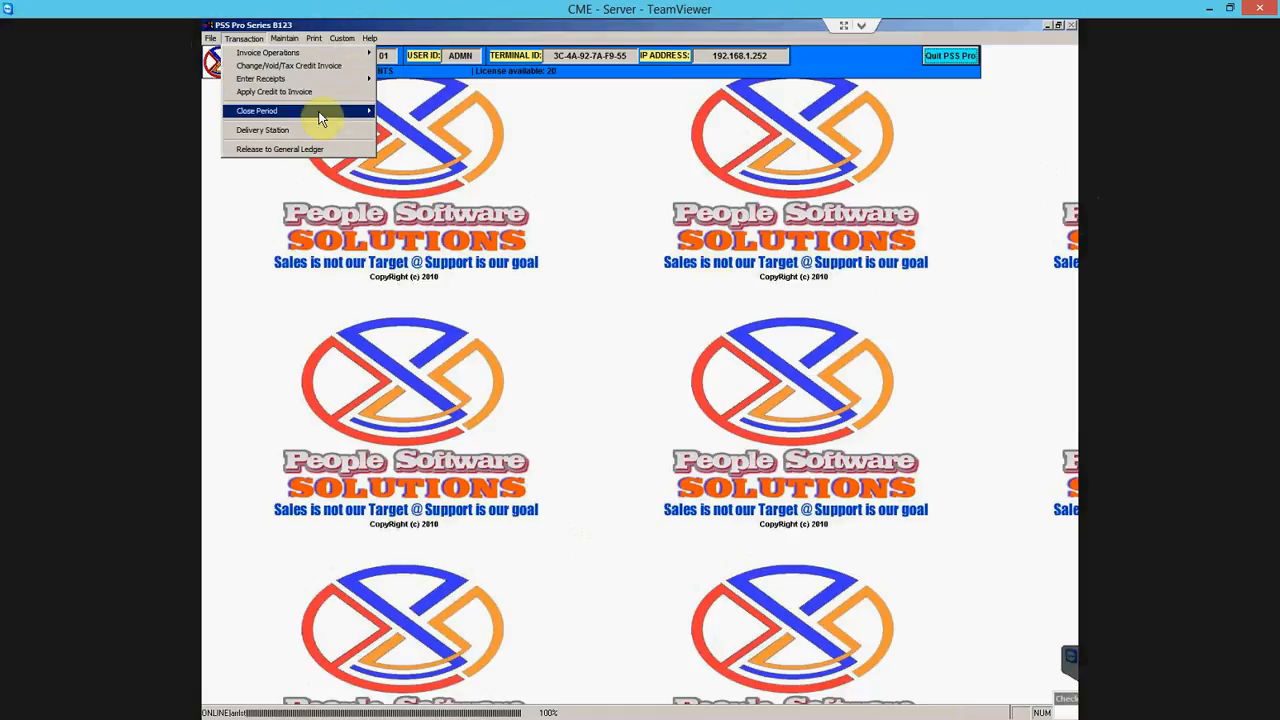
{"action": "mouse_move", "coordinate": [321, 118]}
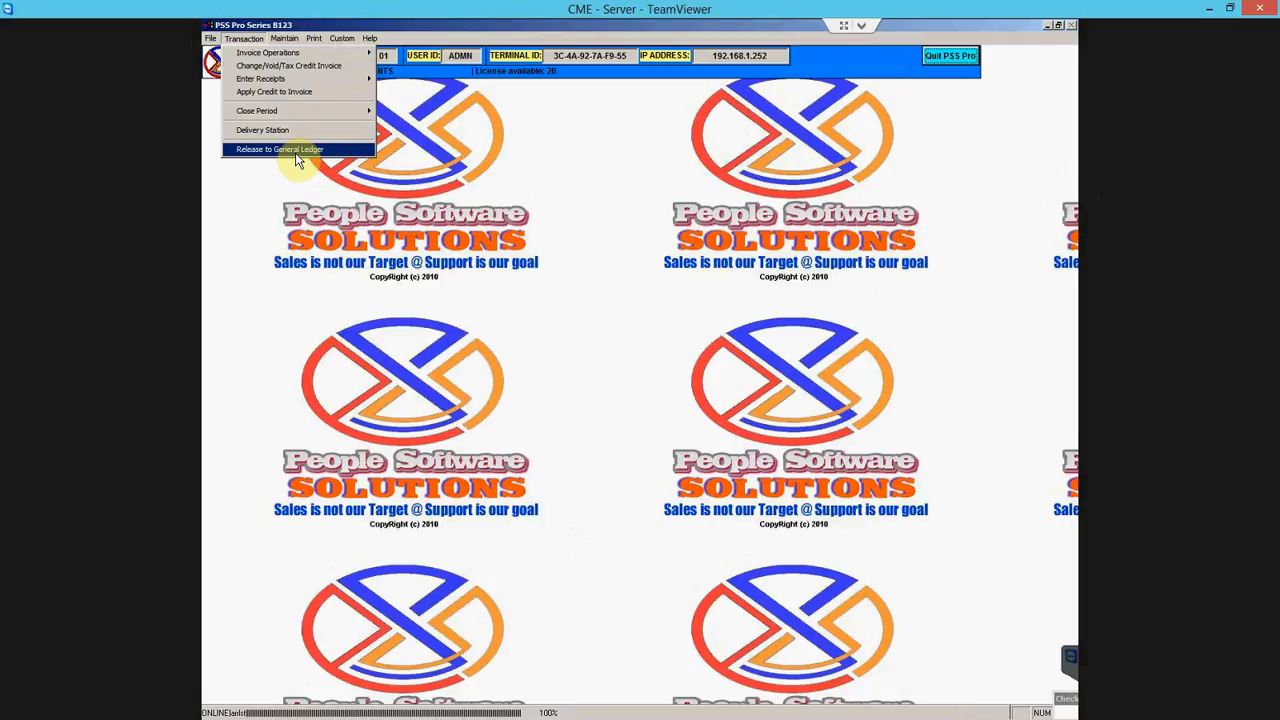
{"action": "left_click", "coordinate": [301, 56]}
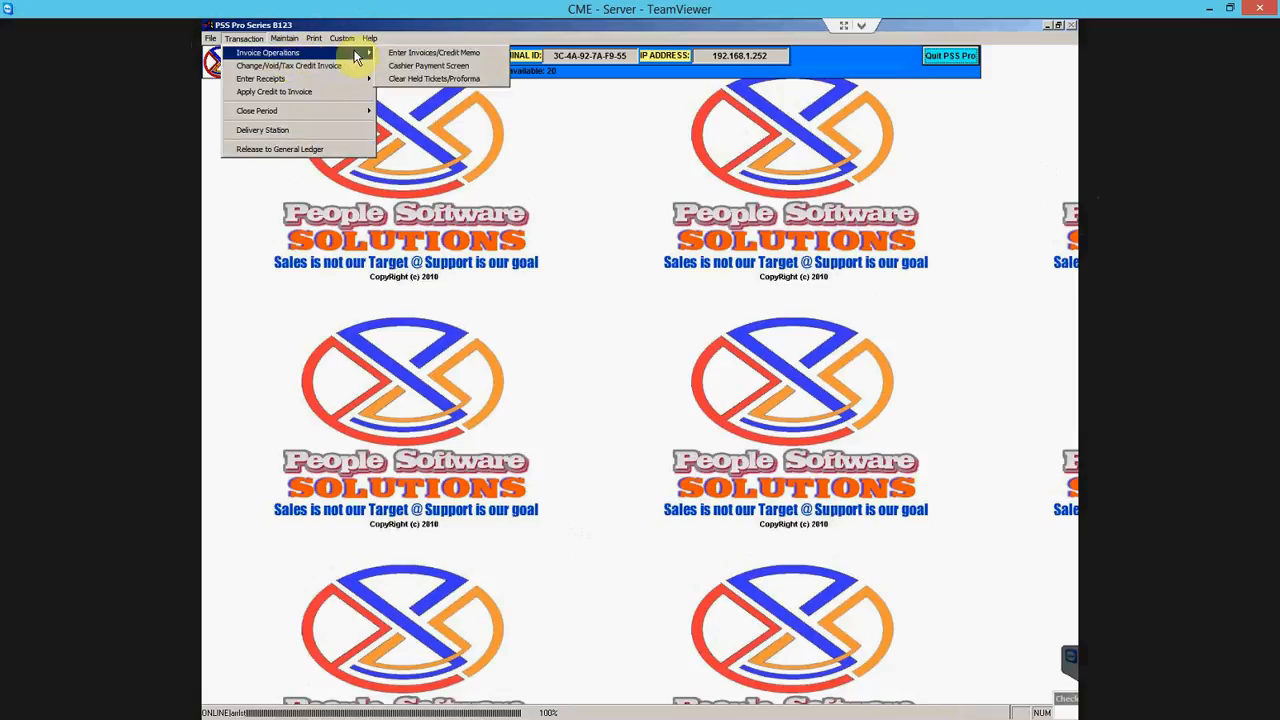
{"action": "left_click", "coordinate": [433, 78]}
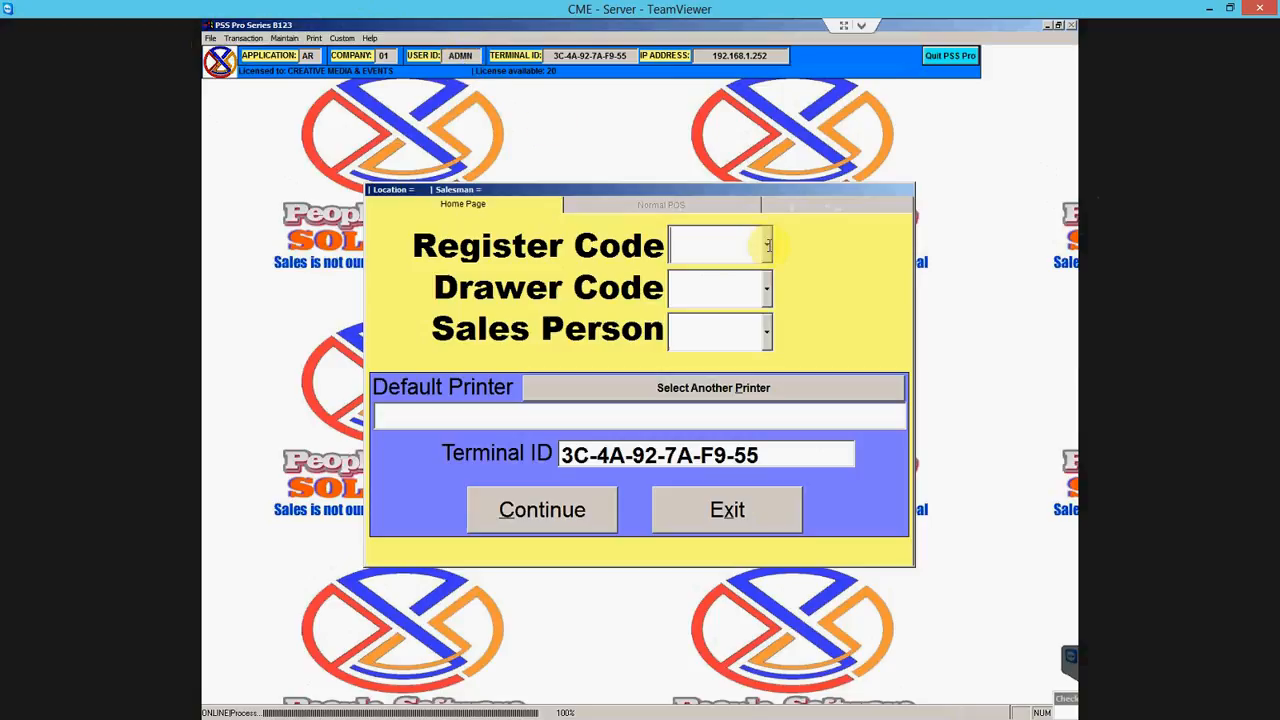
- Log in to register B1 (Biller #1) with OKI MICROLINE 320 TURBO as the default printer
{"action": "left_click", "coordinate": [767, 249]}
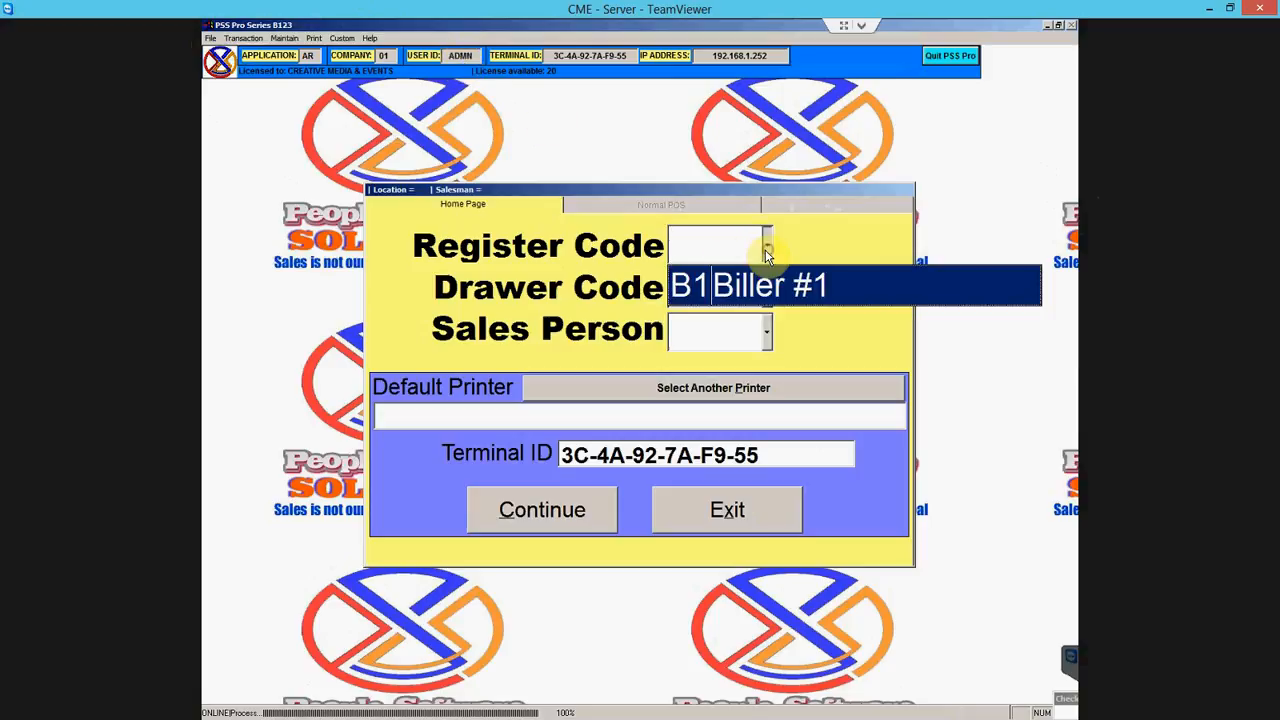
{"action": "left_click", "coordinate": [765, 288]}
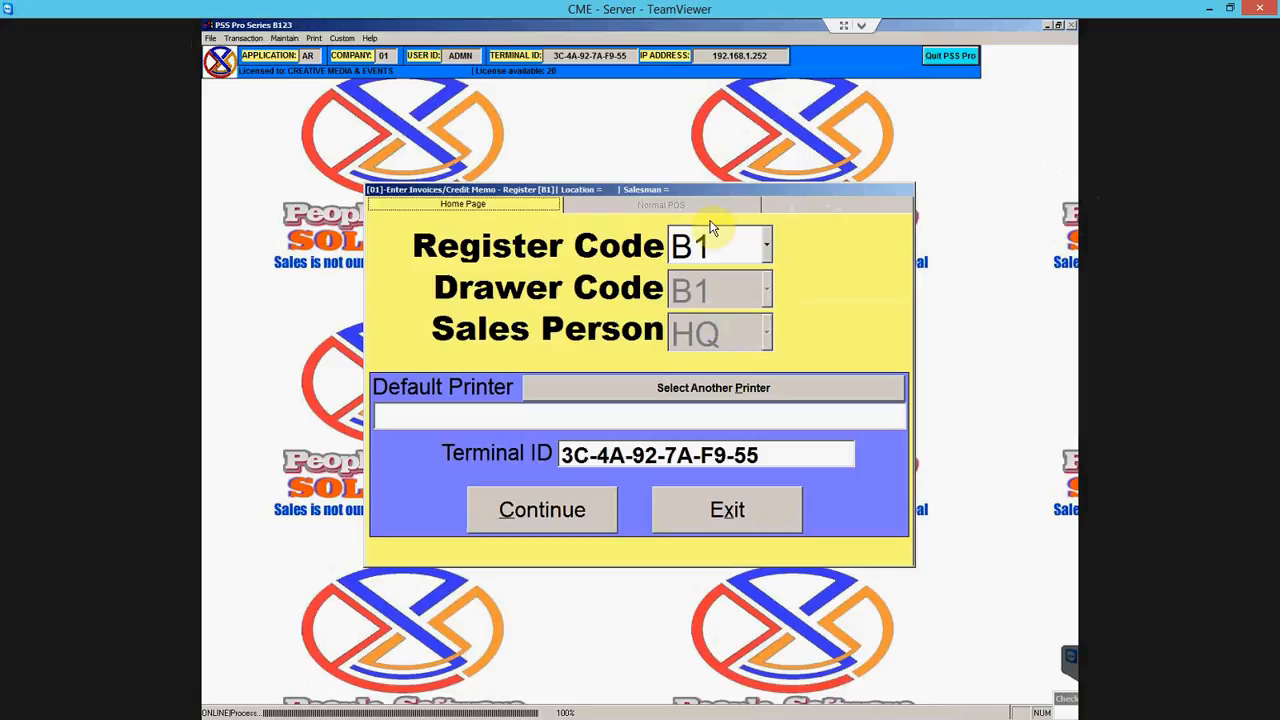
{"action": "left_click", "coordinate": [678, 400]}
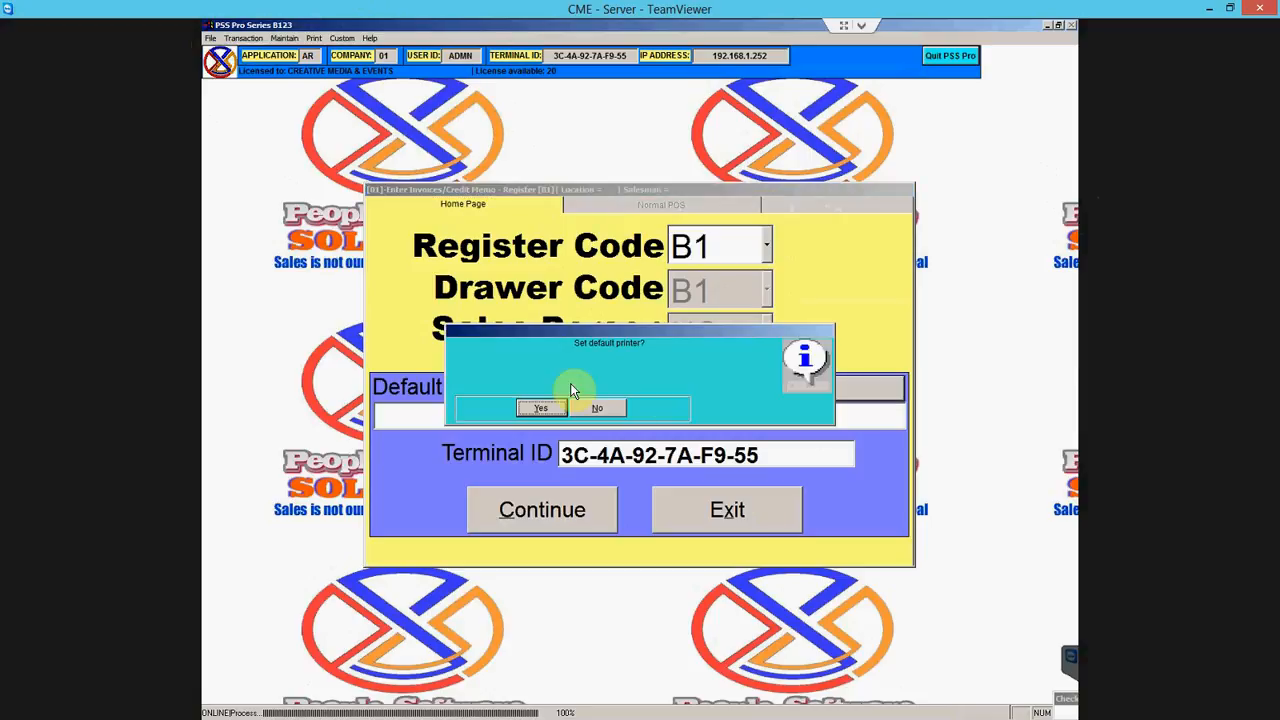
{"action": "left_click", "coordinate": [543, 409]}
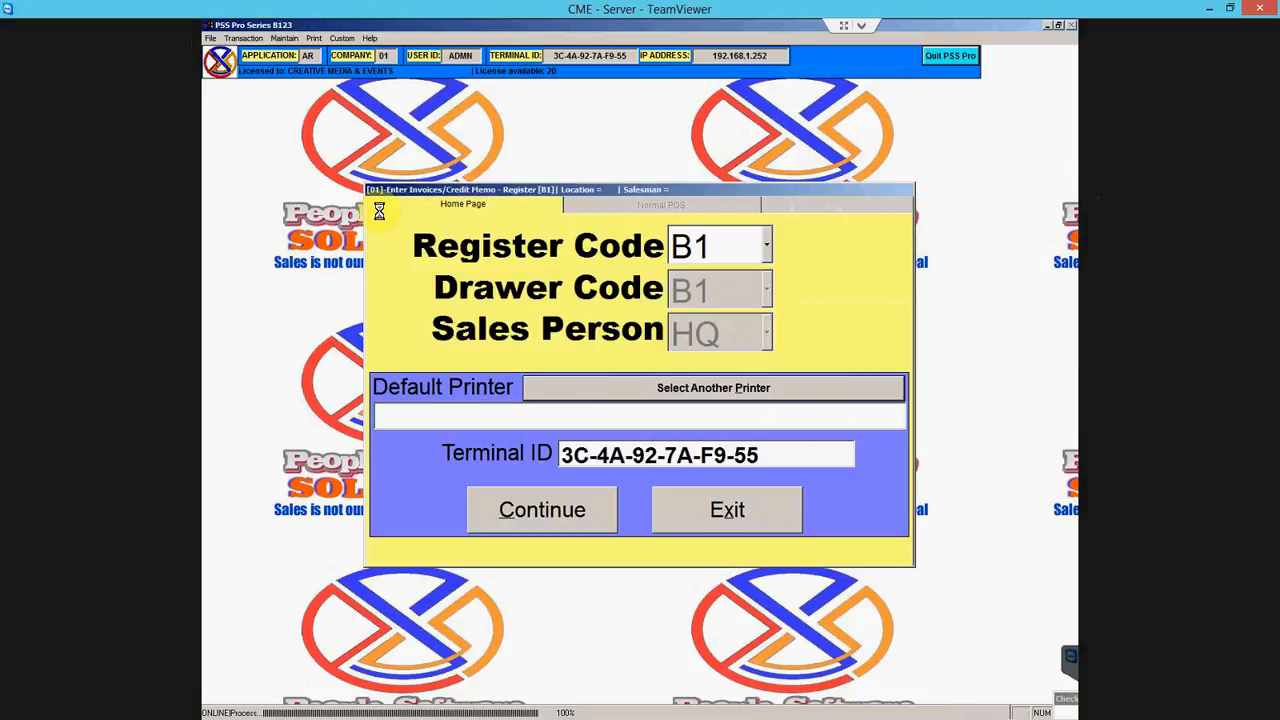
{"action": "left_click", "coordinate": [447, 213]}
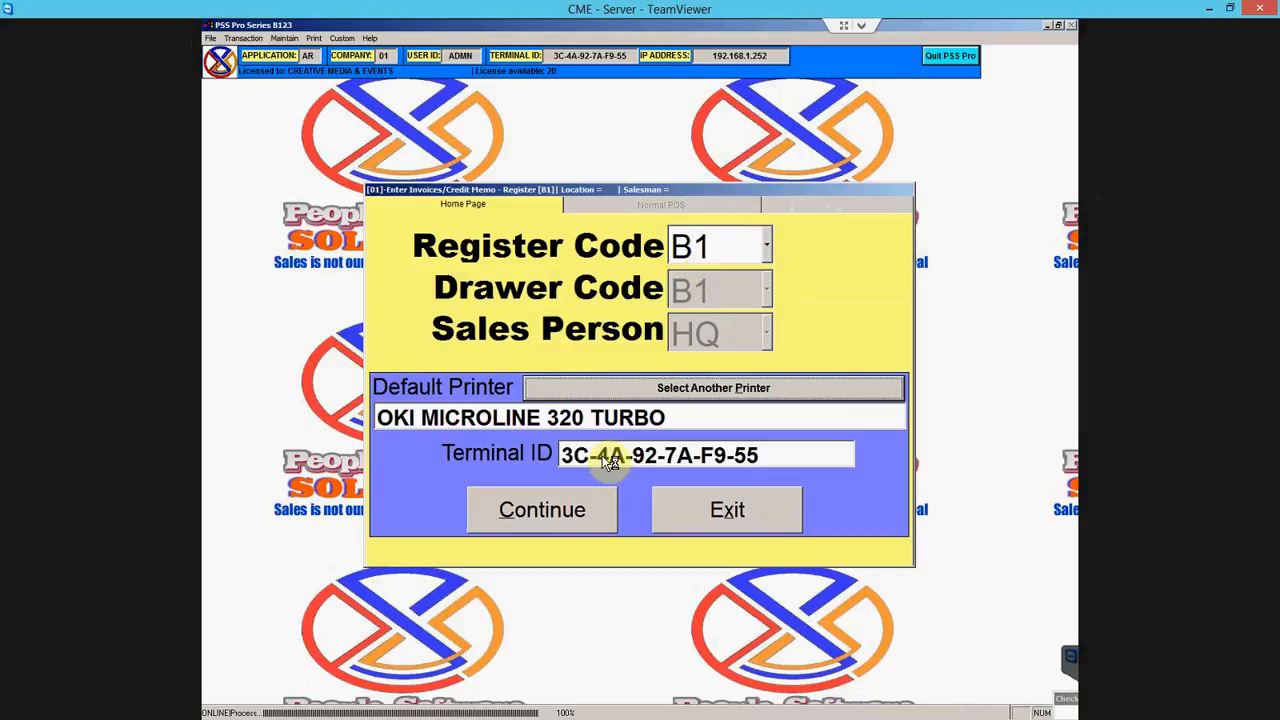
{"action": "left_click", "coordinate": [548, 511]}
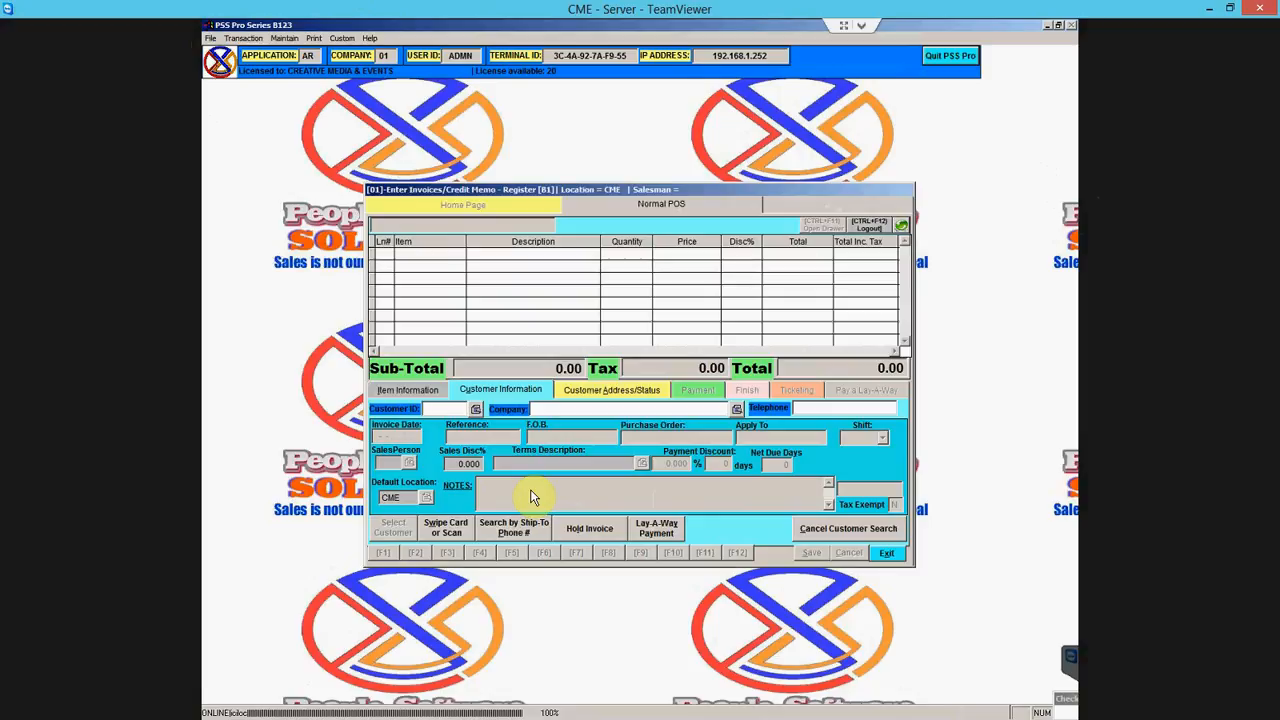
- Bill CME Test Customer and ship to its New Kingston Branch (CMEB1)
{"action": "left_click", "coordinate": [475, 409]}
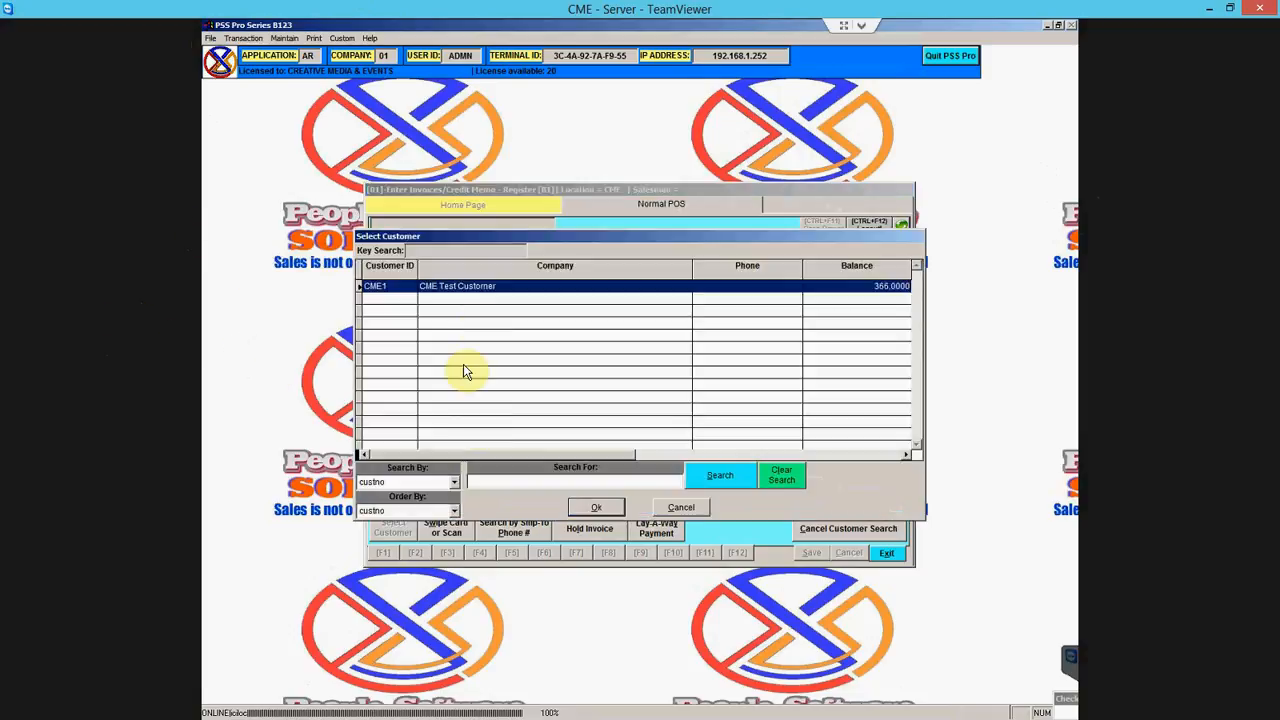
{"action": "left_click", "coordinate": [603, 512]}
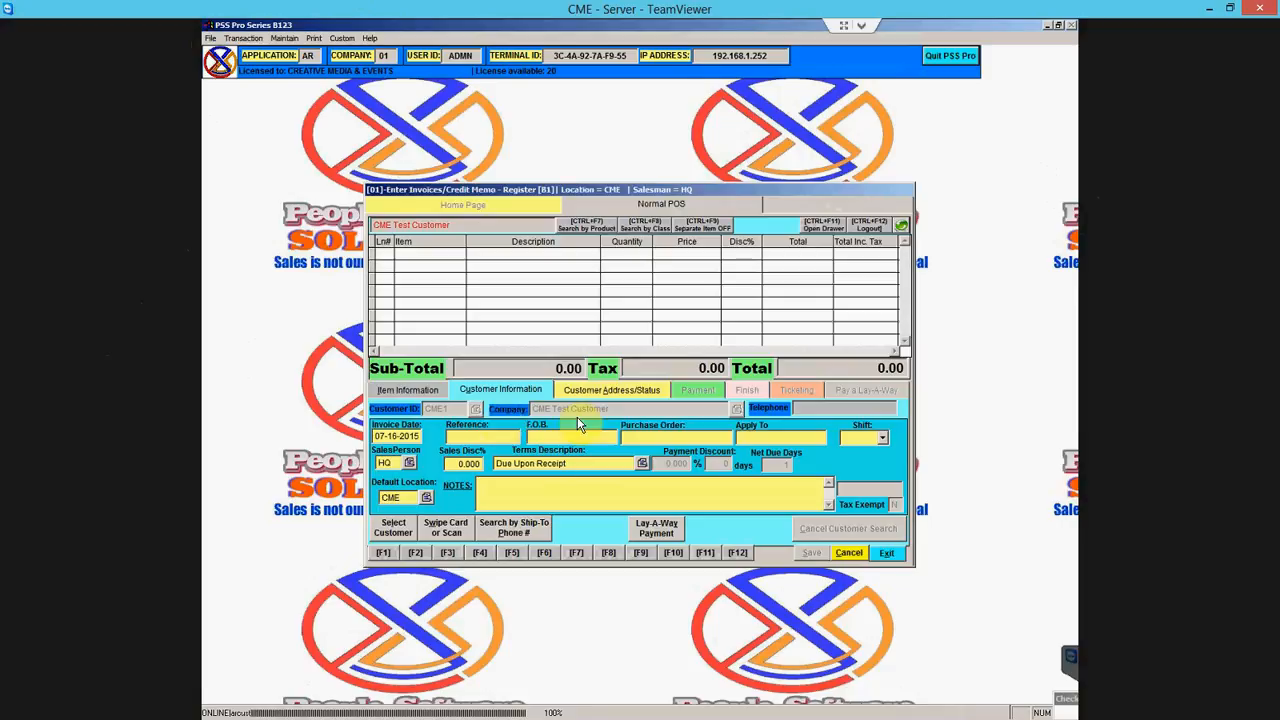
{"action": "left_click", "coordinate": [615, 393]}
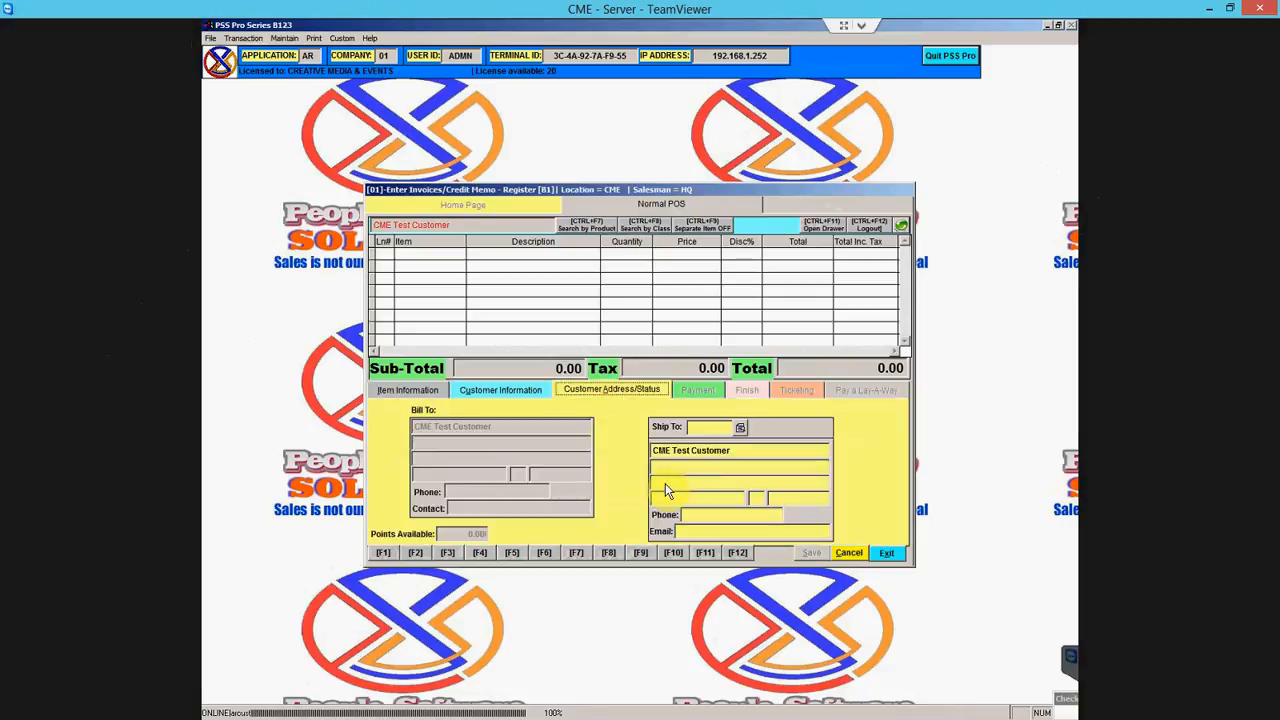
{"action": "left_click", "coordinate": [740, 428]}
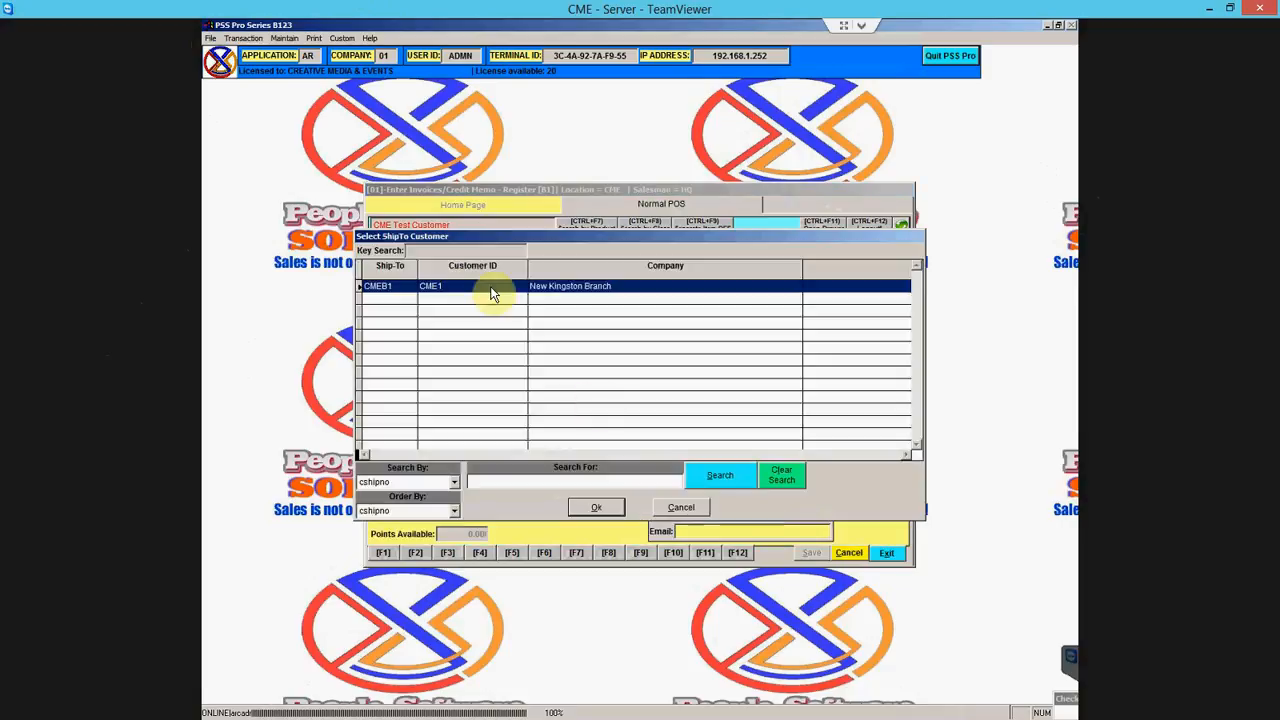
{"action": "left_click", "coordinate": [597, 508]}
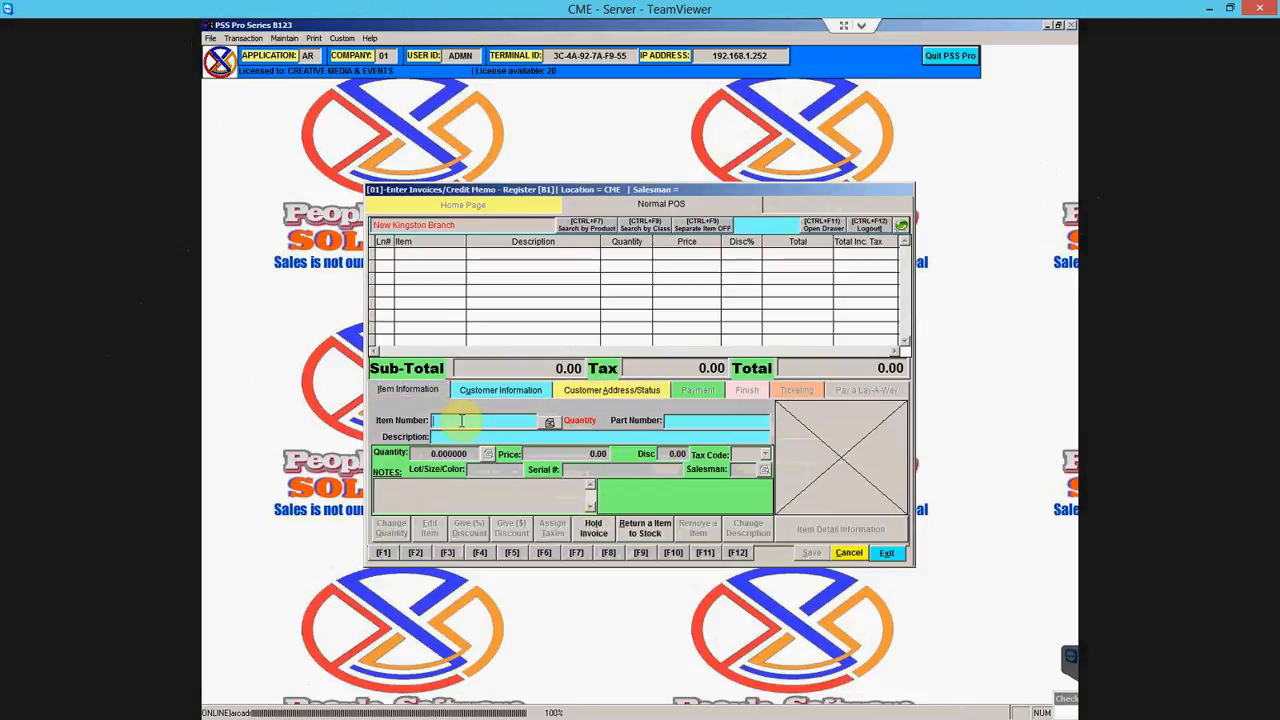
{"action": "left_click", "coordinate": [621, 388]}
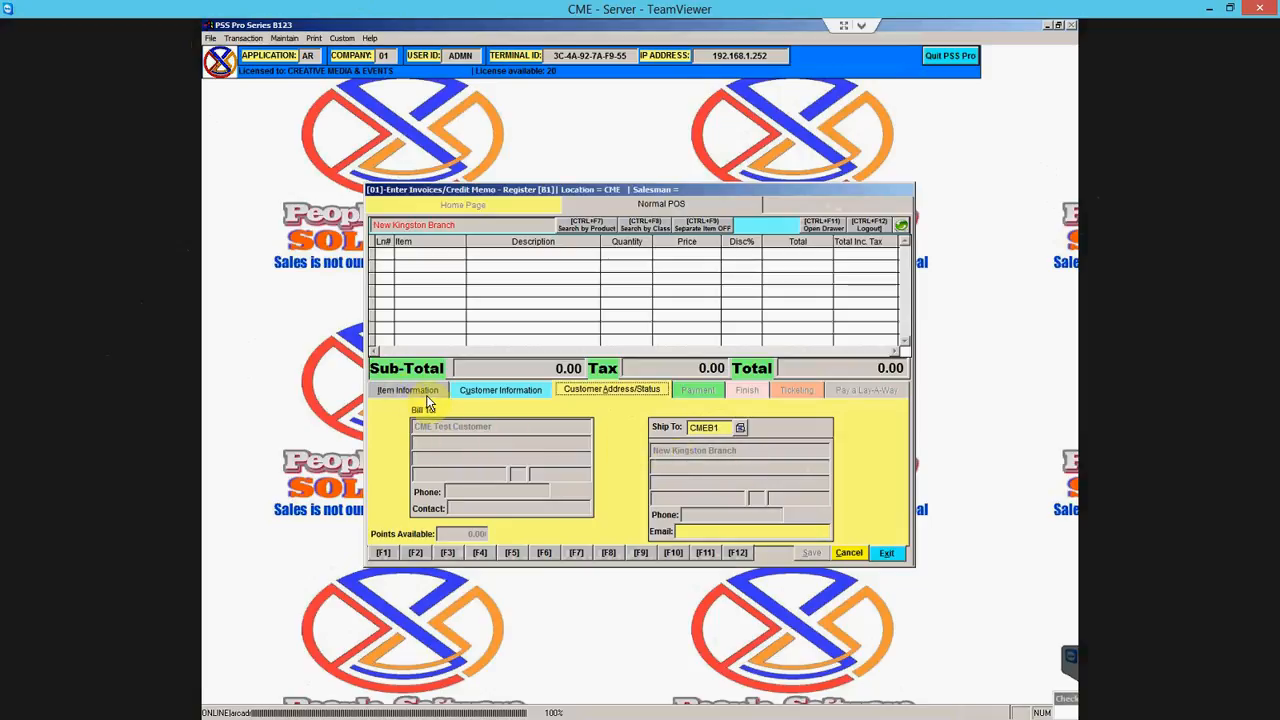
{"action": "left_click", "coordinate": [498, 390]}
{"action": "left_click", "coordinate": [577, 391]}
{"action": "left_click", "coordinate": [681, 390]}
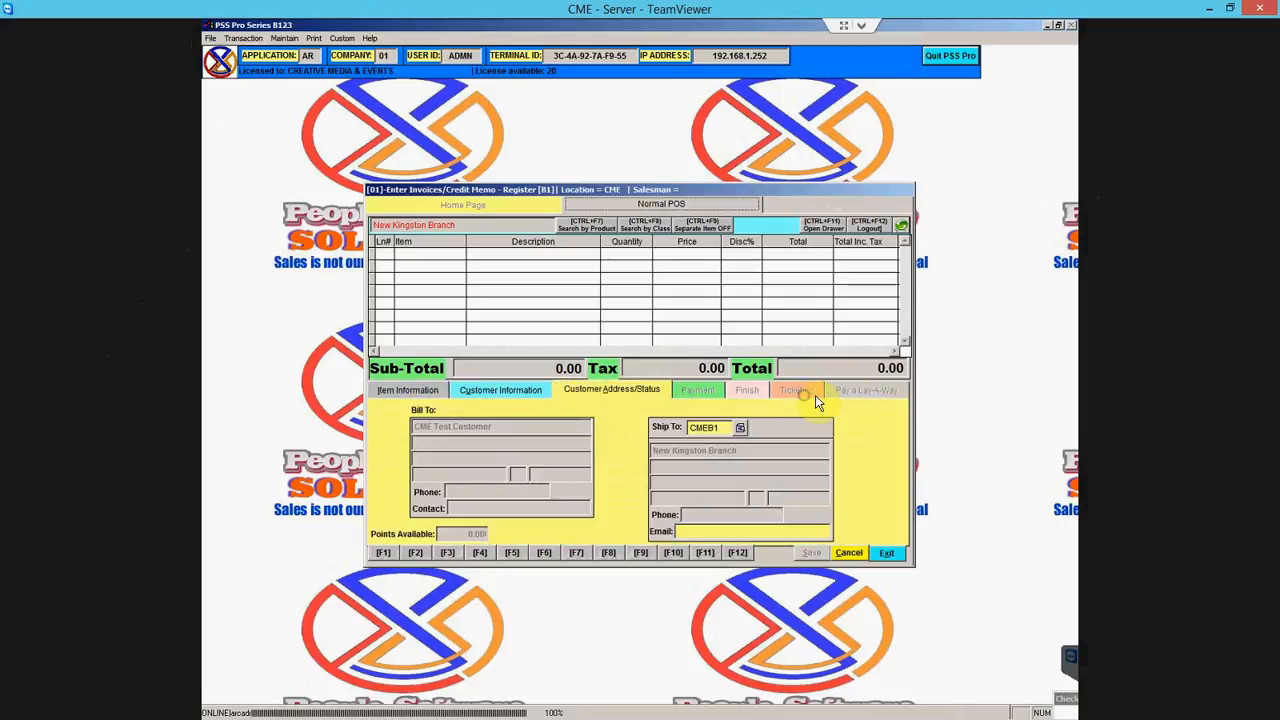
{"action": "left_click", "coordinate": [705, 390]}
{"action": "left_click", "coordinate": [420, 392]}
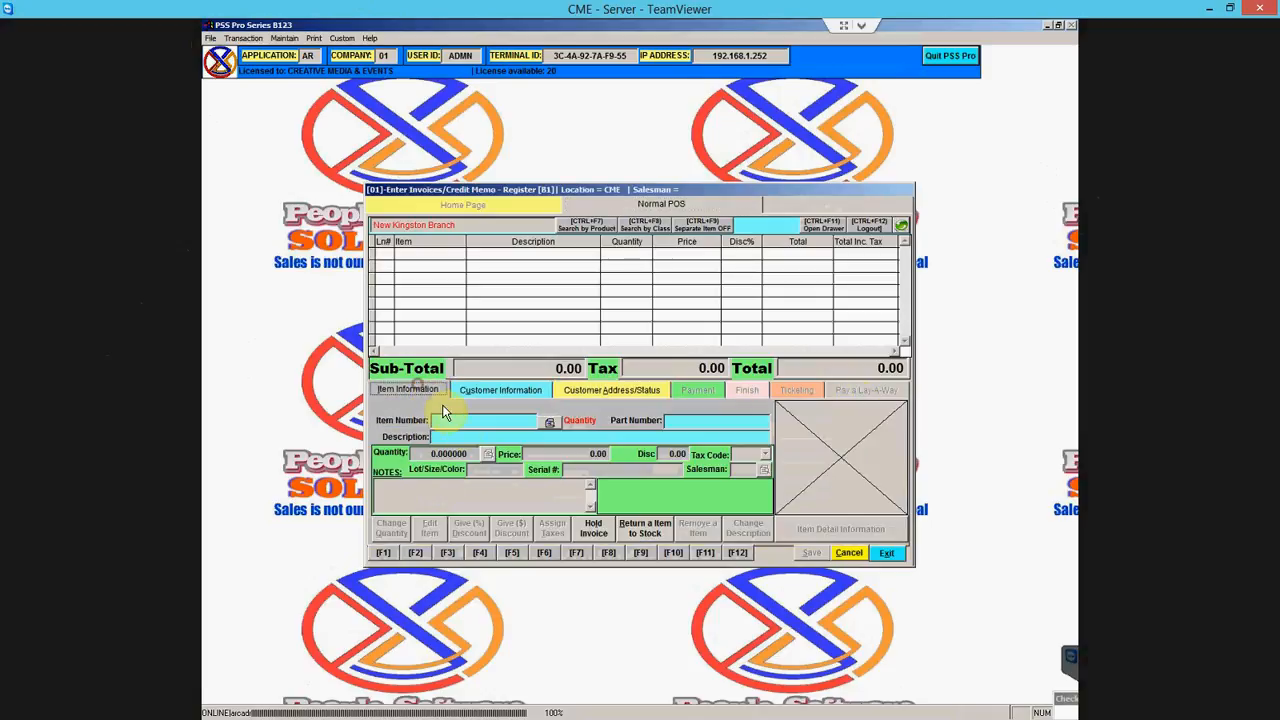
{"action": "left_click", "coordinate": [466, 418]}
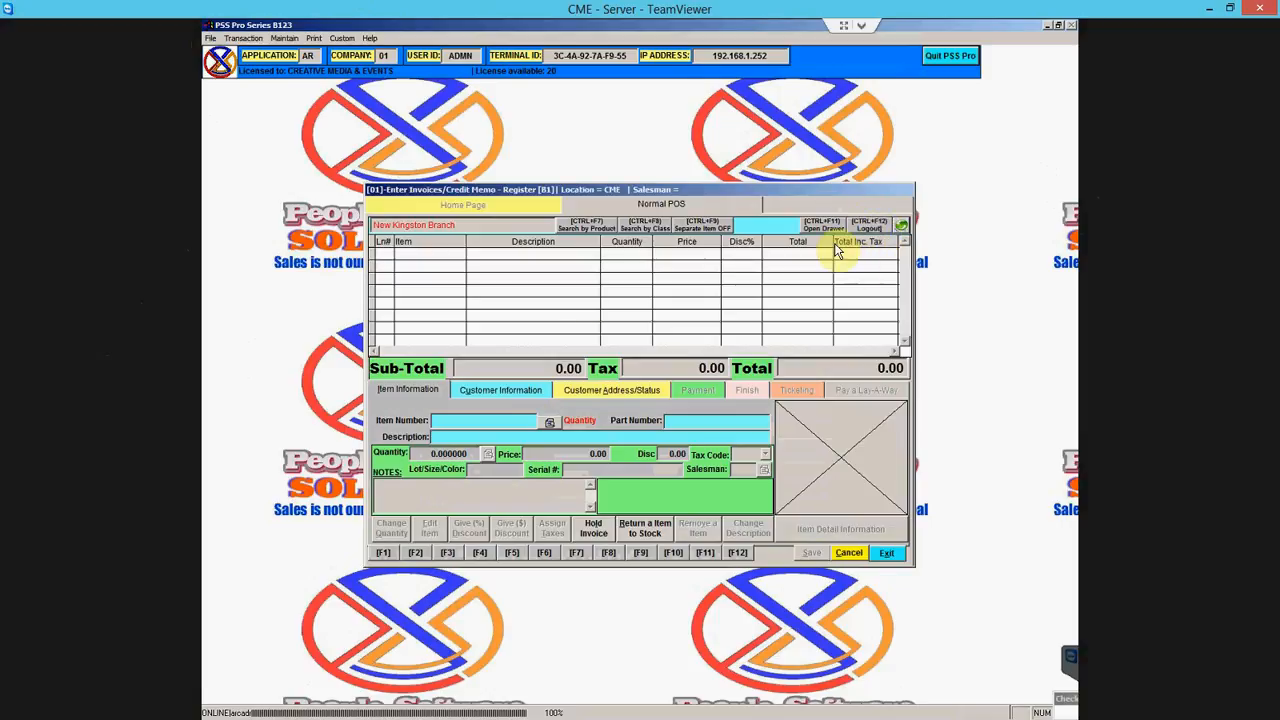
{"action": "left_click", "coordinate": [211, 38]}
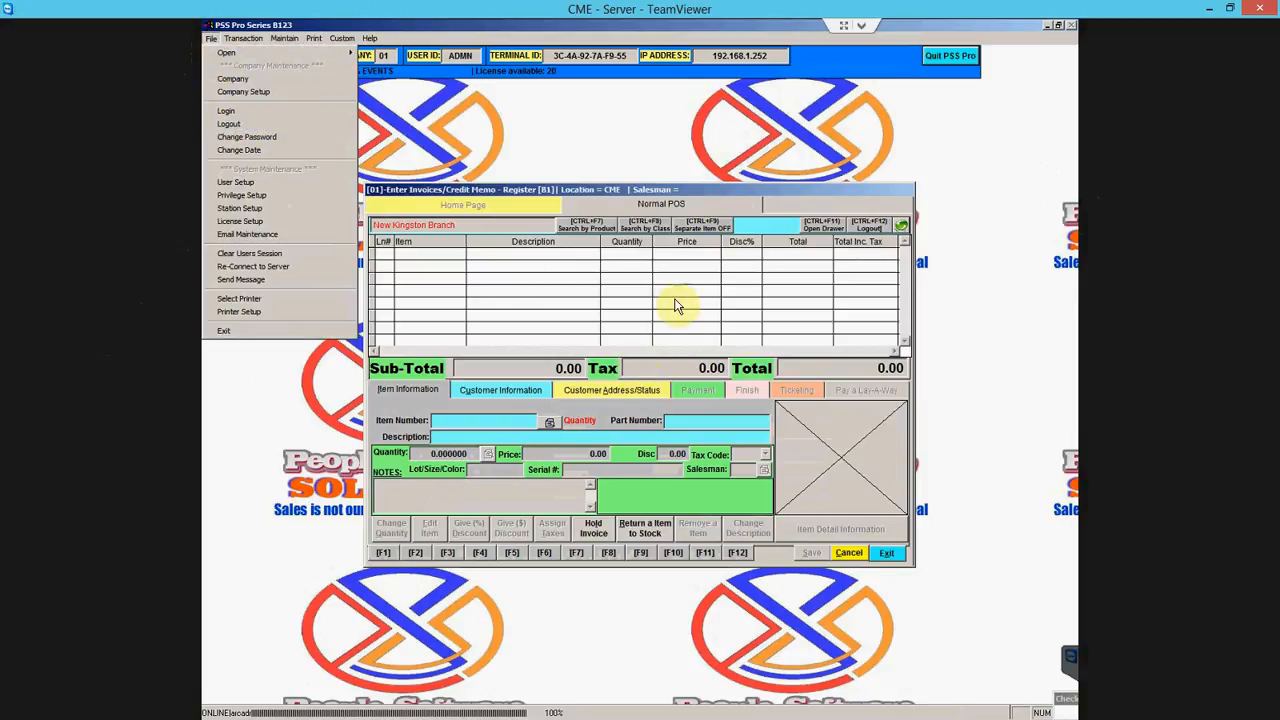
{"action": "left_click", "coordinate": [448, 424]}
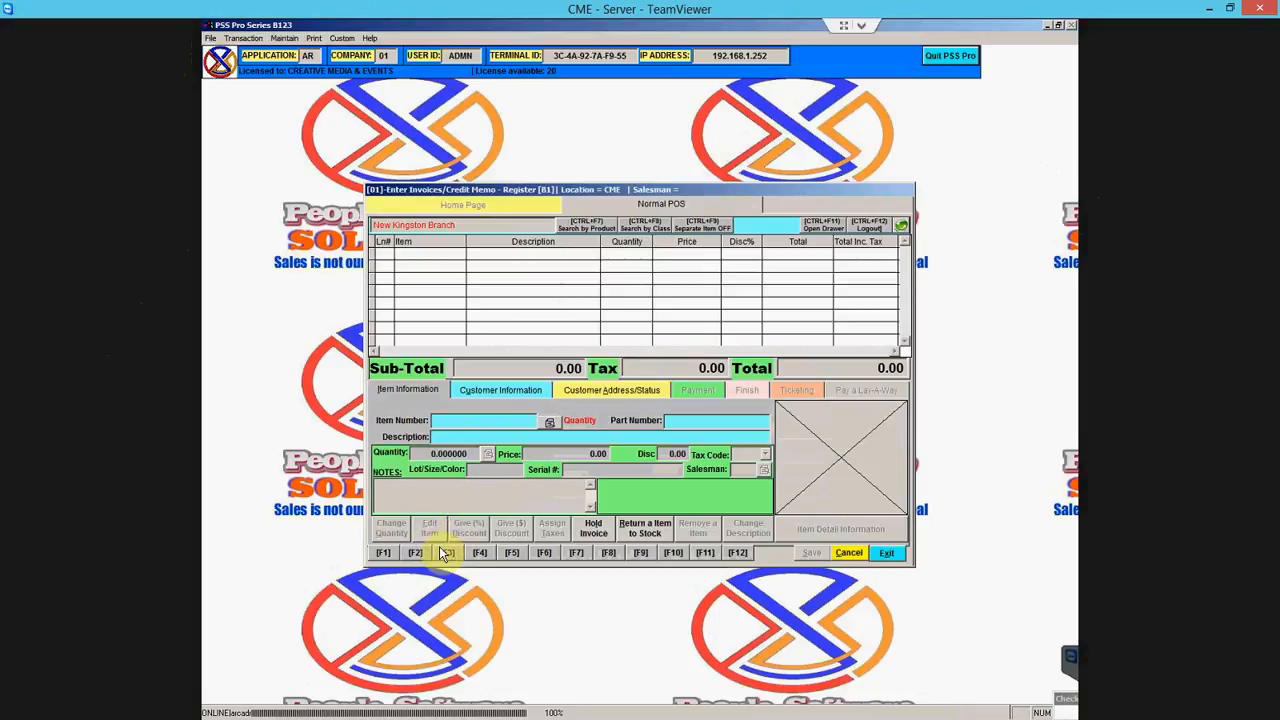
- Add item EVENT-EVENTS with quantity 1 at a price of 1,500.00
{"action": "left_click", "coordinate": [550, 422]}
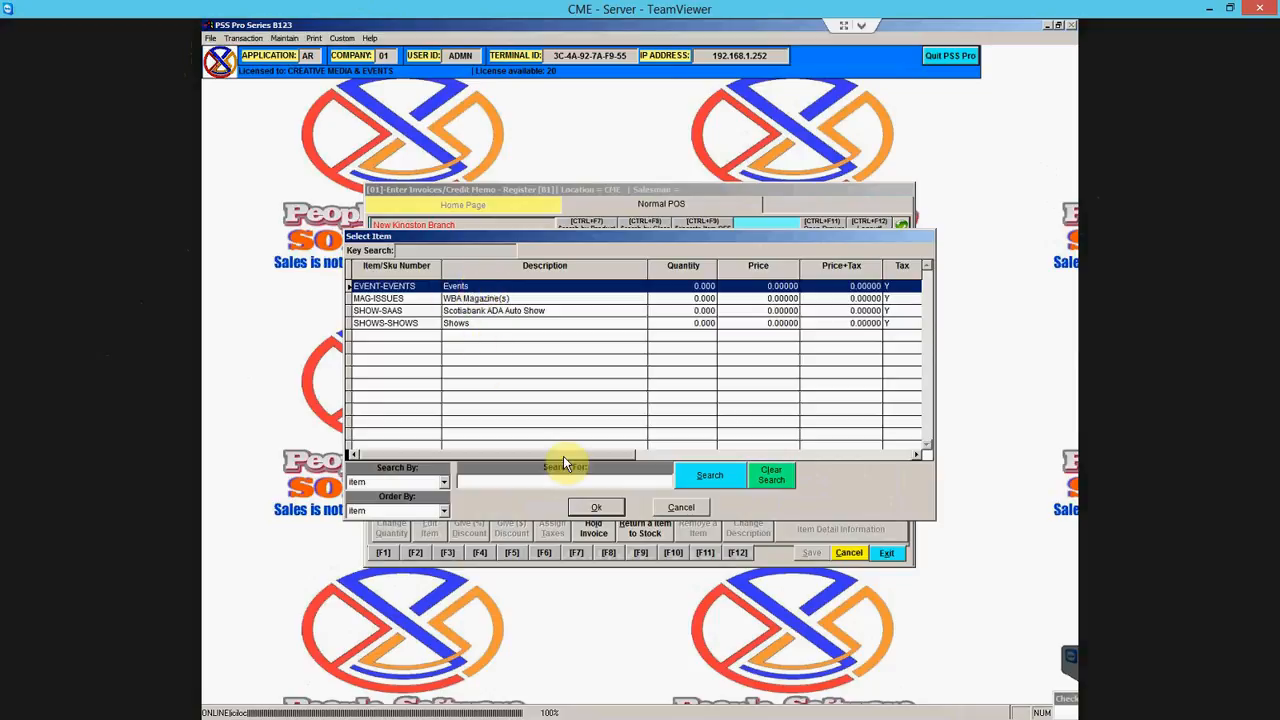
{"action": "left_click", "coordinate": [596, 508]}
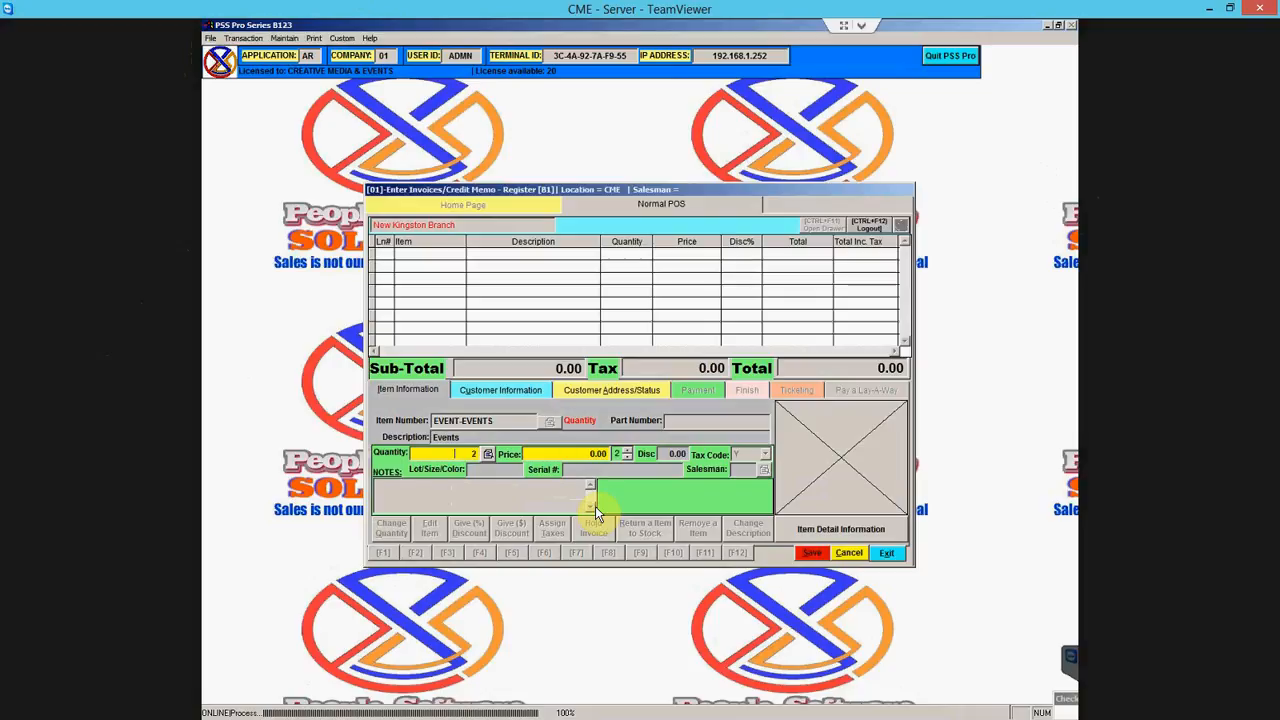
{"action": "type", "text": "1"}
{"action": "key", "text": "Return"}
{"action": "type", "text": "150.0"}
{"action": "key", "text": "Return"}
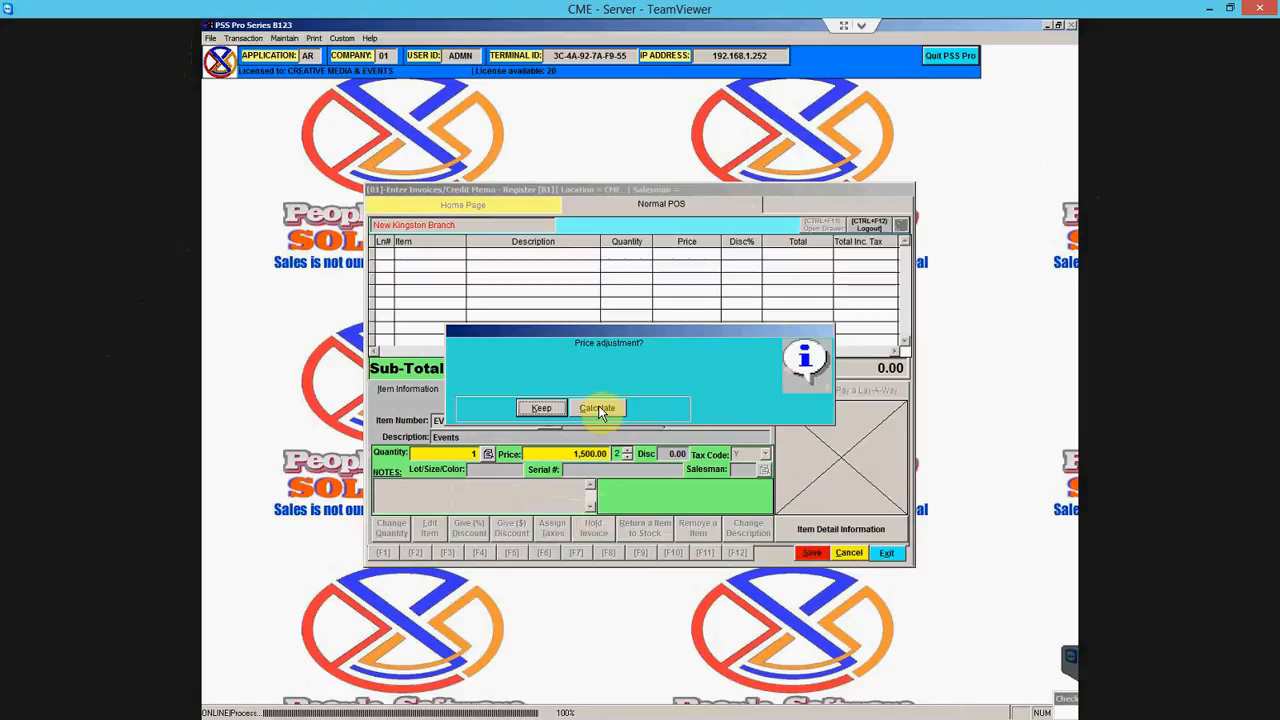
{"action": "left_click", "coordinate": [556, 410]}
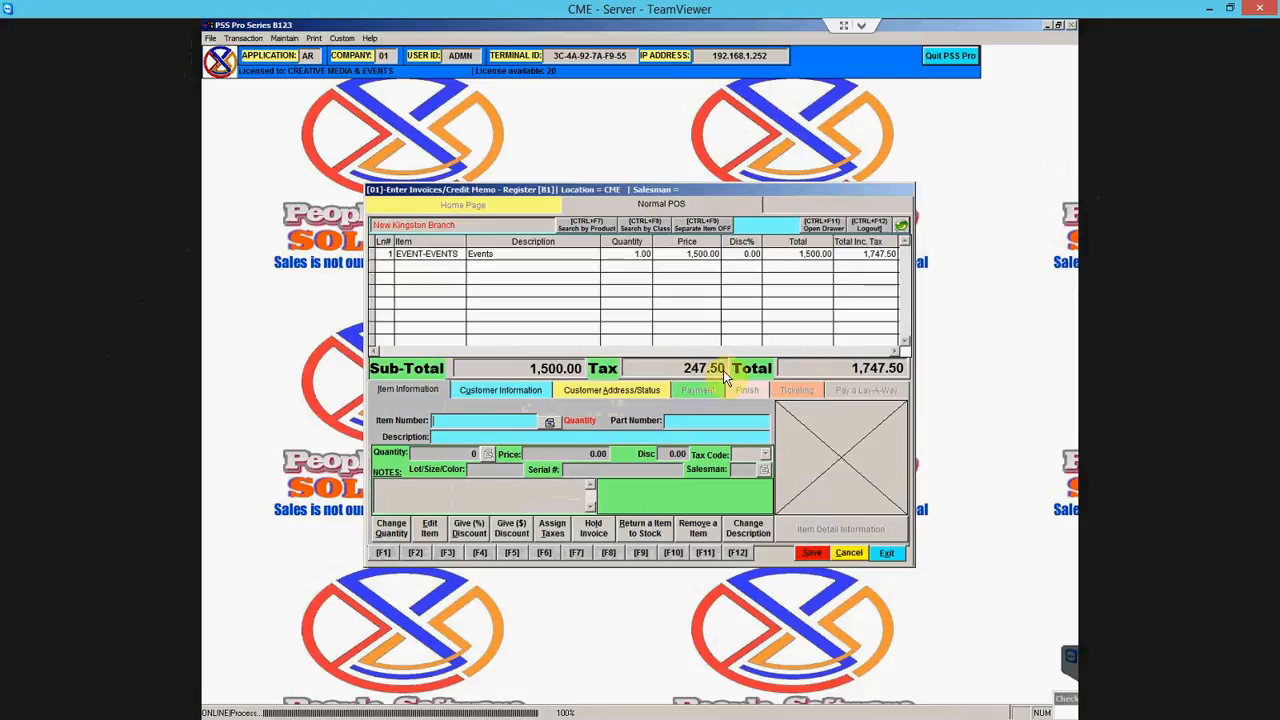
- Change the EVENT-EVENTS line quantity to 2, keeping the 1,500.00 unit price
{"action": "left_click", "coordinate": [396, 530]}
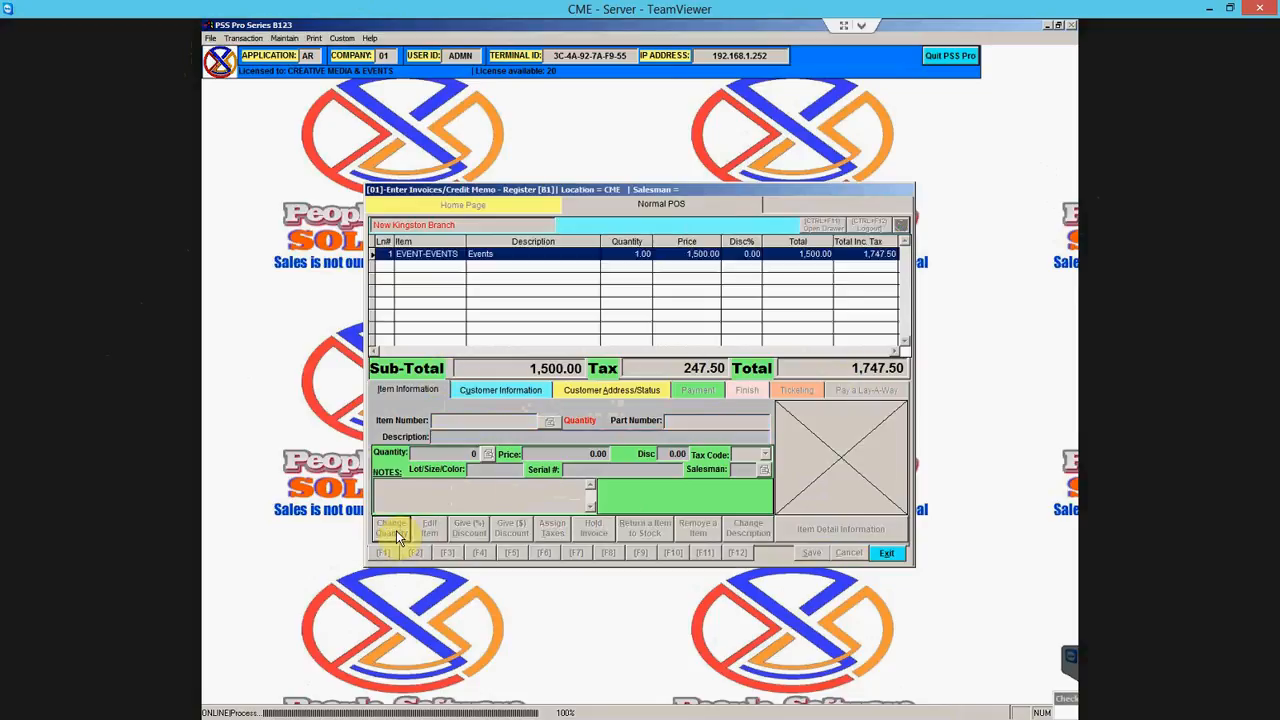
{"action": "left_click", "coordinate": [558, 261]}
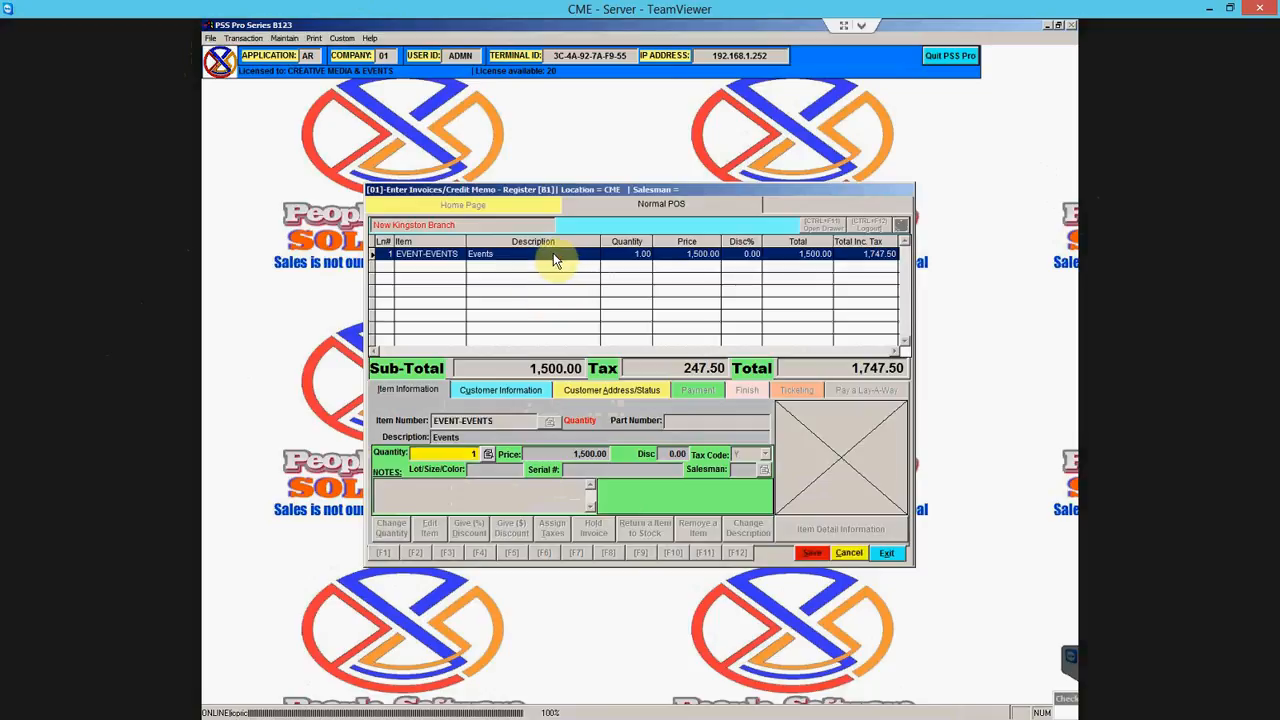
{"action": "type", "text": "2"}
{"action": "key", "text": "Return"}
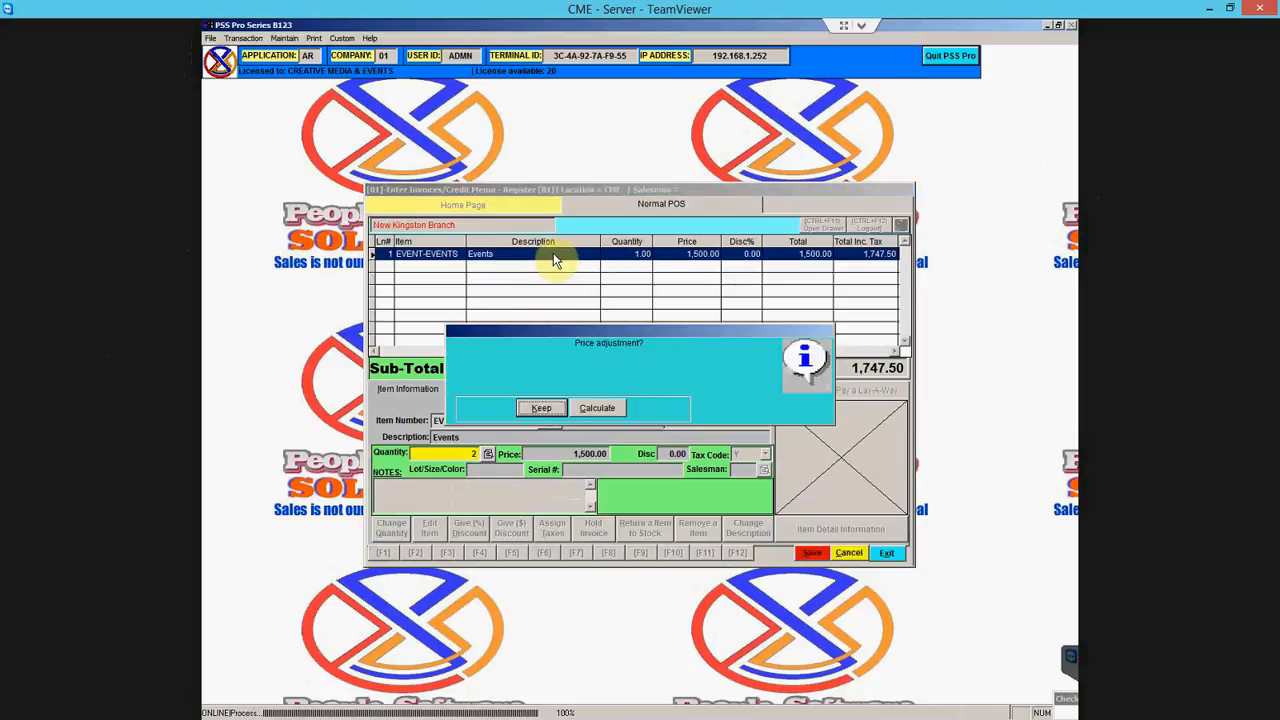
{"action": "left_click", "coordinate": [542, 407]}
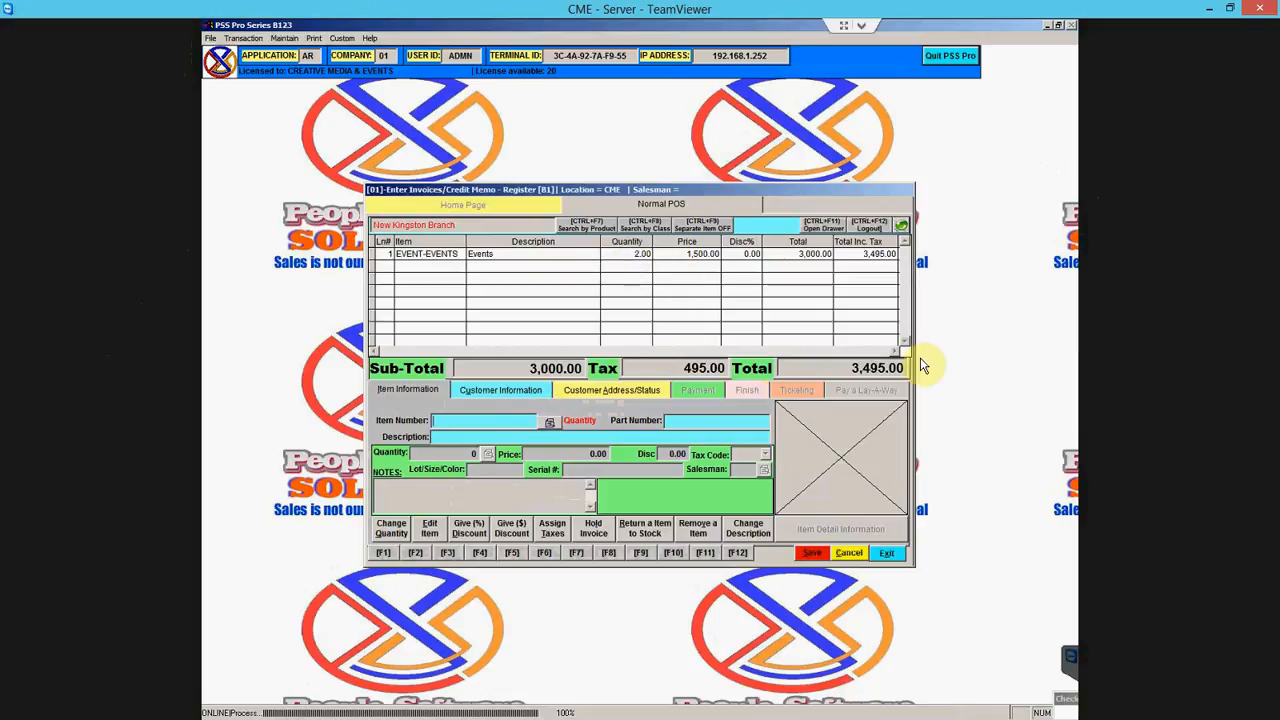
- Open the EVENT-EVENTS line for editing and add the note 'te'
{"action": "left_click", "coordinate": [434, 531]}
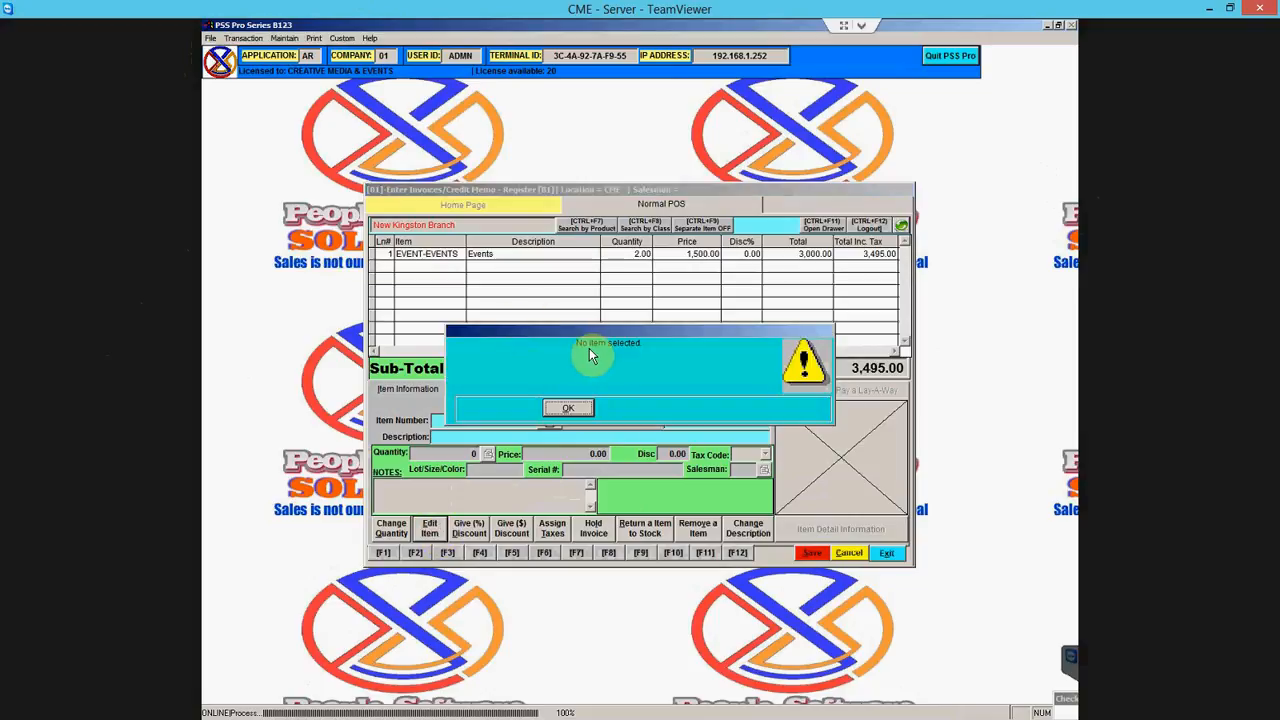
{"action": "left_click", "coordinate": [568, 407]}
{"action": "left_click", "coordinate": [544, 275]}
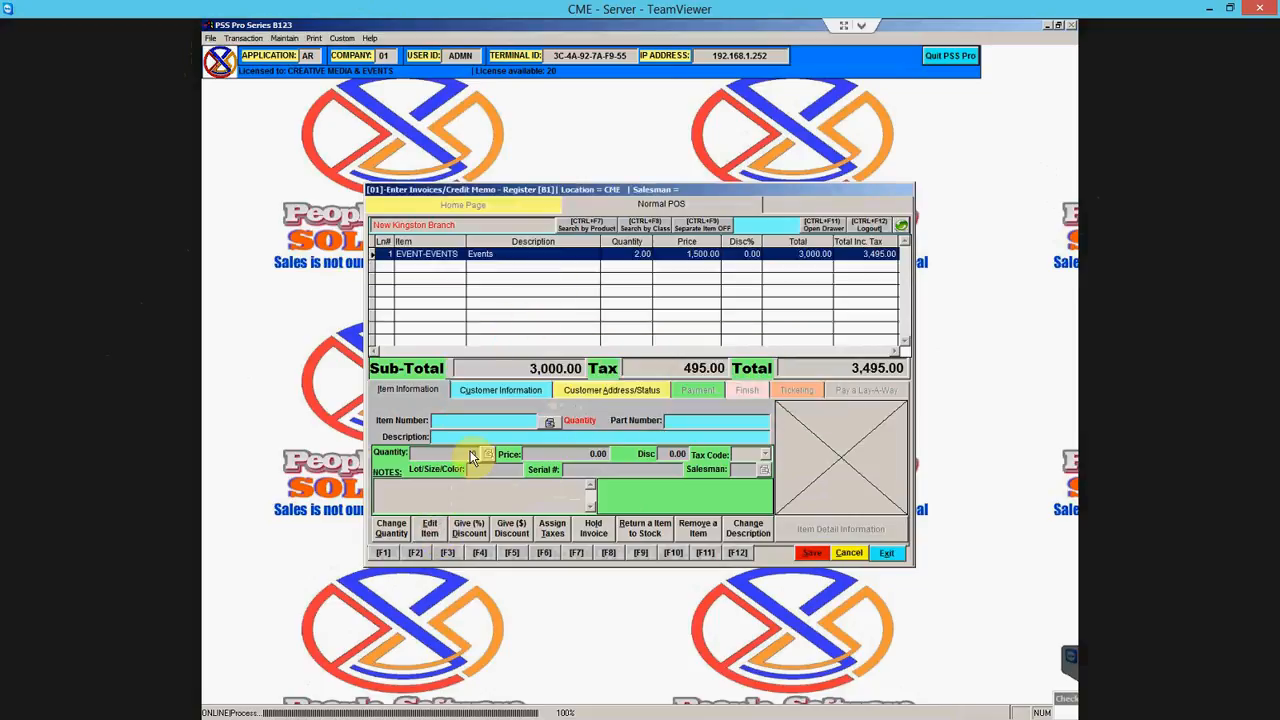
{"action": "left_click", "coordinate": [431, 530]}
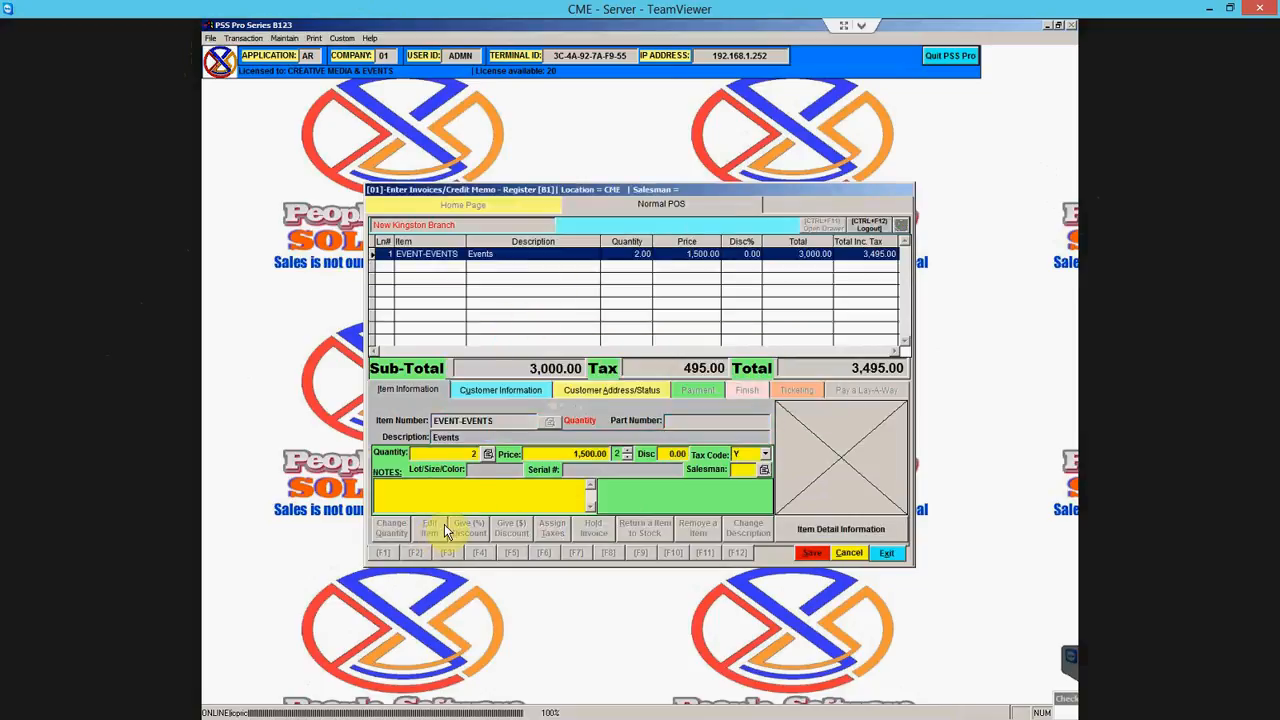
{"action": "left_click", "coordinate": [409, 488]}
{"action": "type", "text": "test"}
- Assign salesman HQ to the line and save it at the existing unit price
{"action": "left_click", "coordinate": [756, 472]}
{"action": "left_click", "coordinate": [764, 470]}
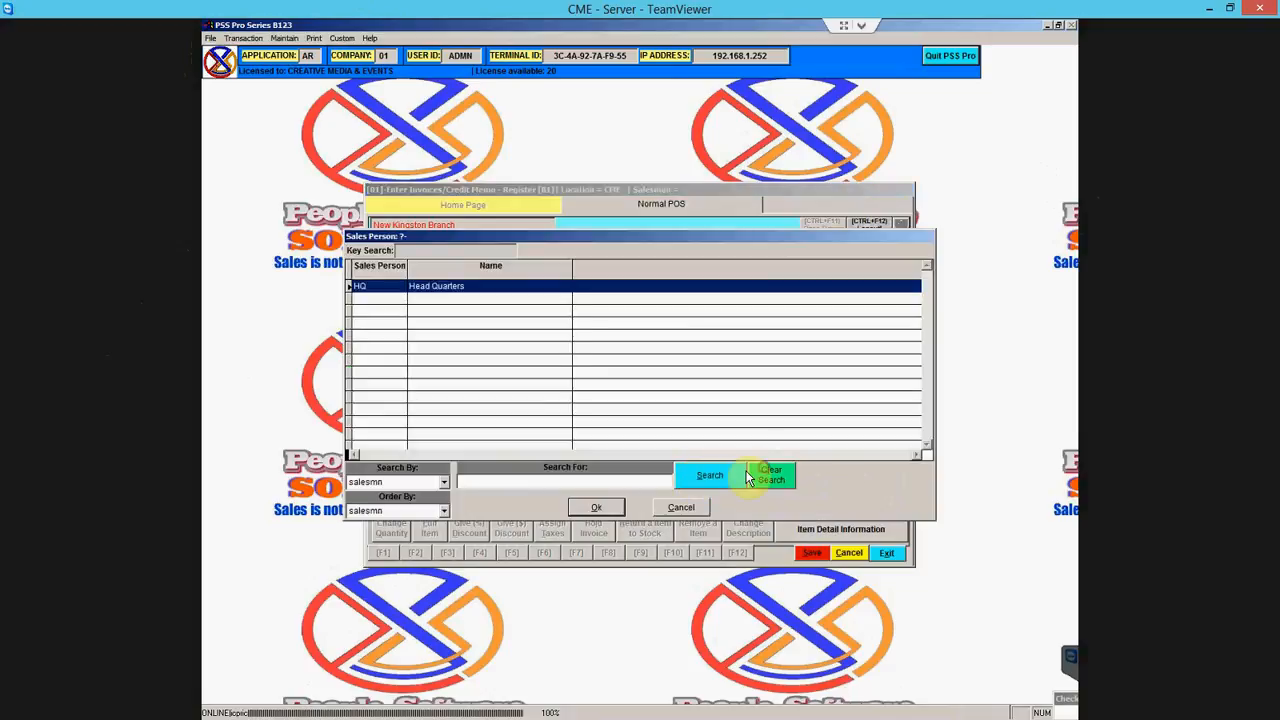
{"action": "left_click", "coordinate": [597, 508]}
{"action": "left_click", "coordinate": [519, 391]}
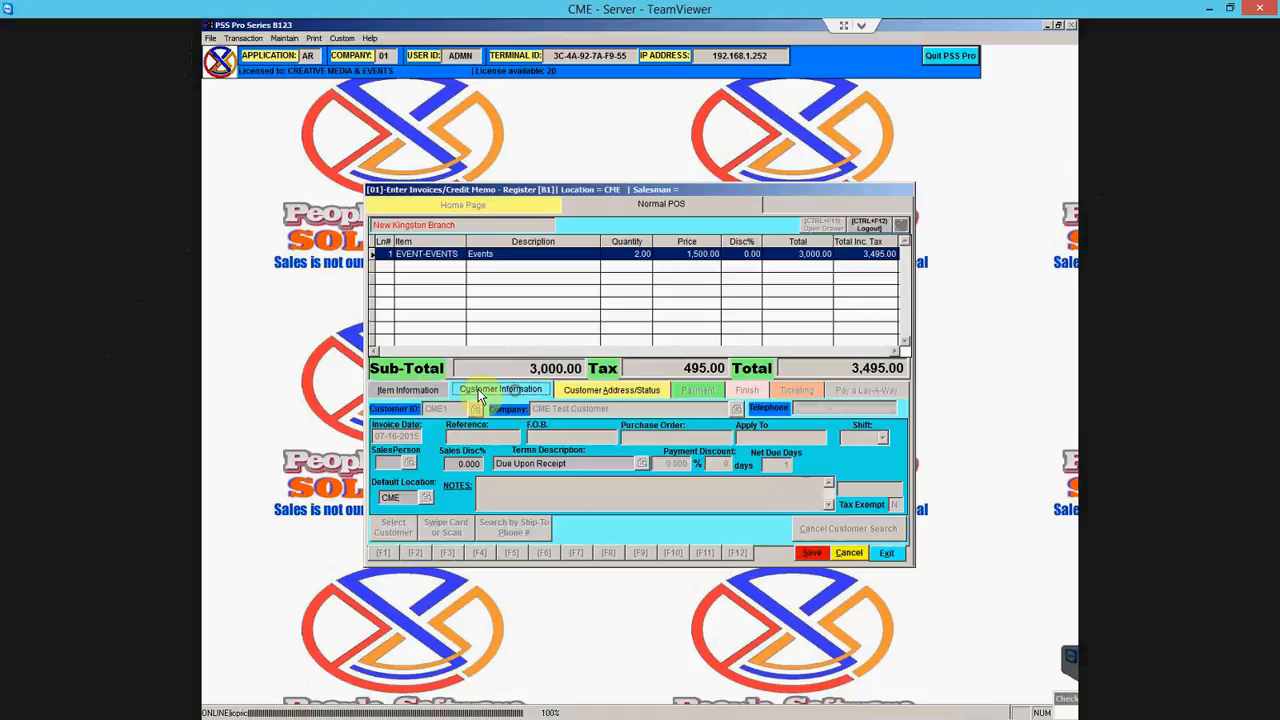
{"action": "left_click", "coordinate": [427, 387]}
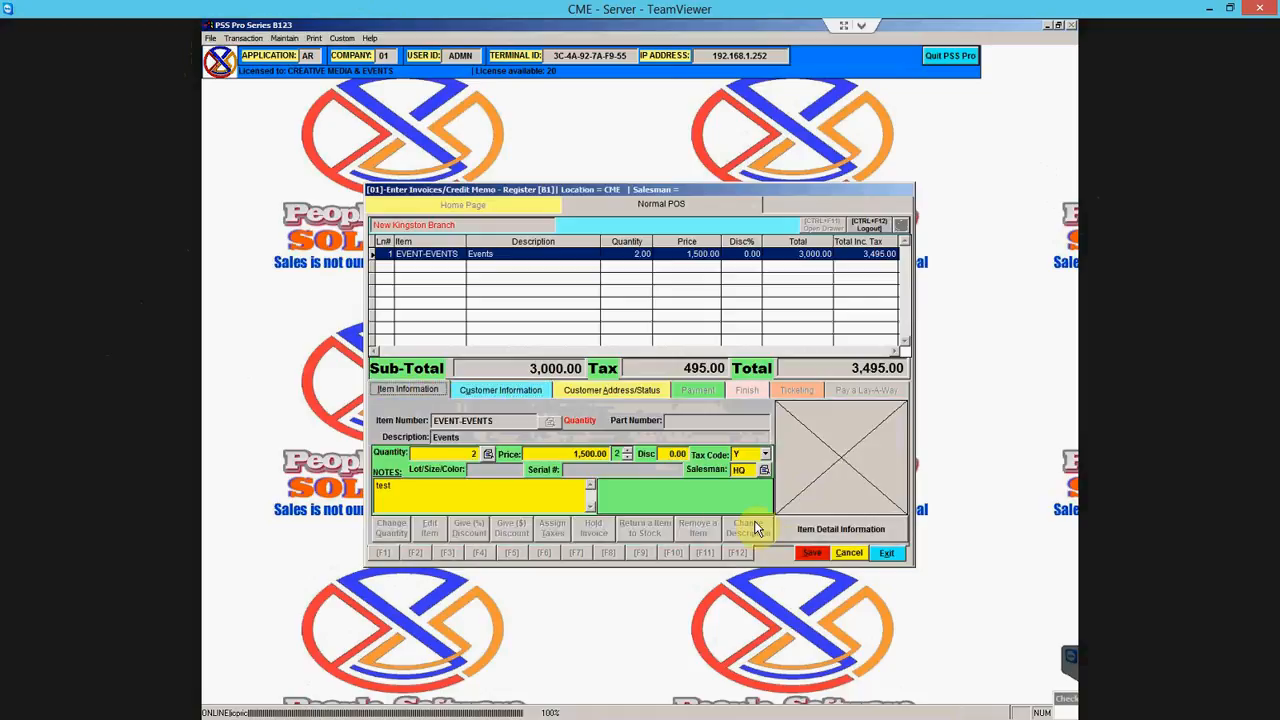
{"action": "left_click", "coordinate": [811, 552]}
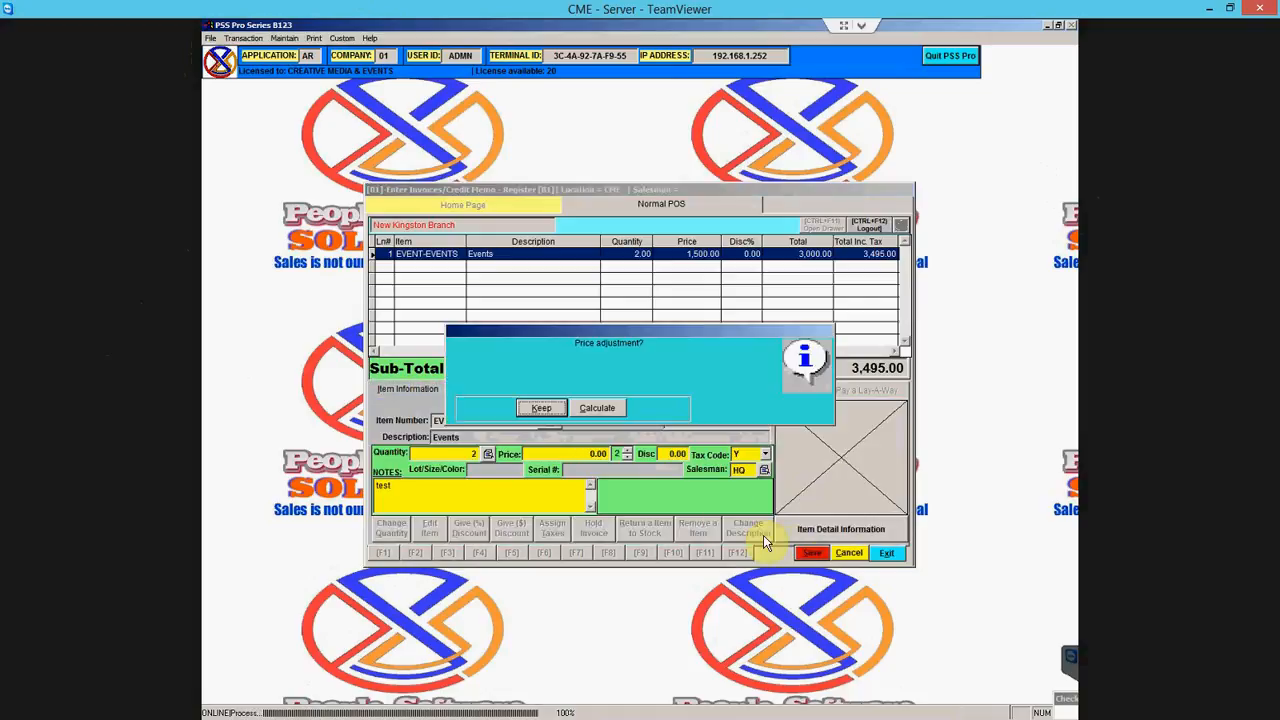
{"action": "left_click", "coordinate": [541, 407]}
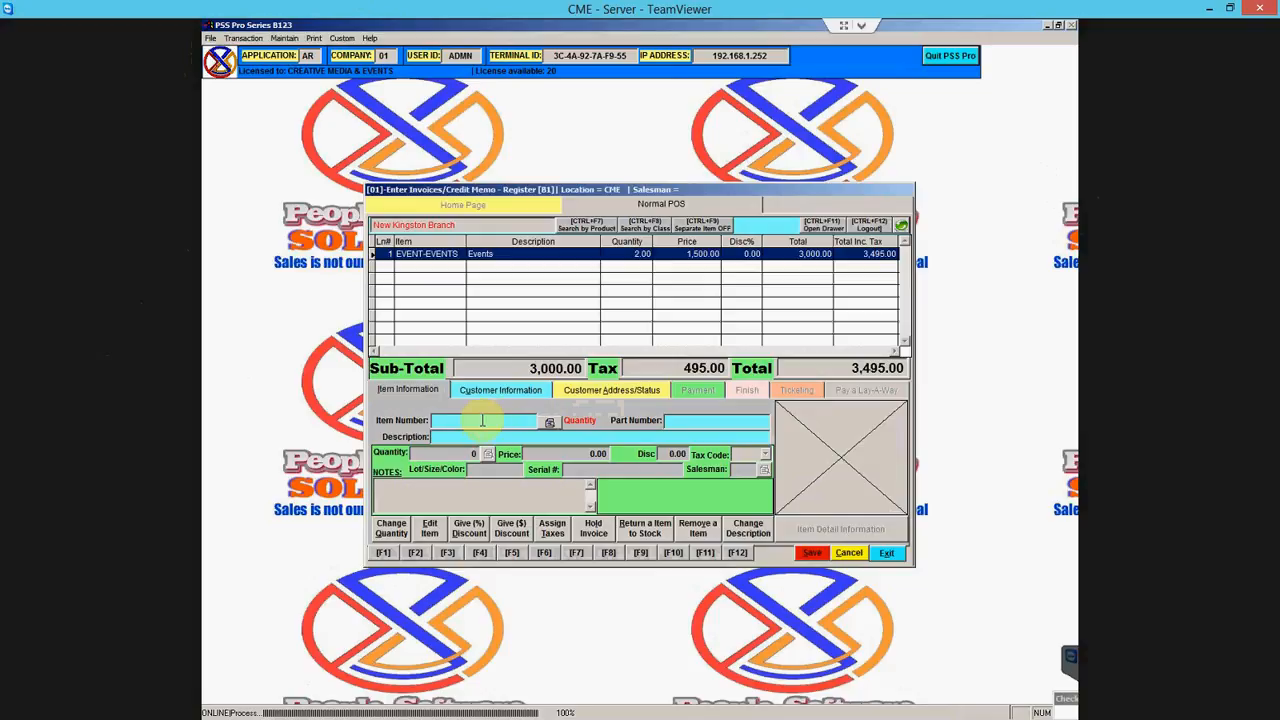
- Apply a 5% discount to the invoice total across all items
{"action": "left_click", "coordinate": [472, 530]}
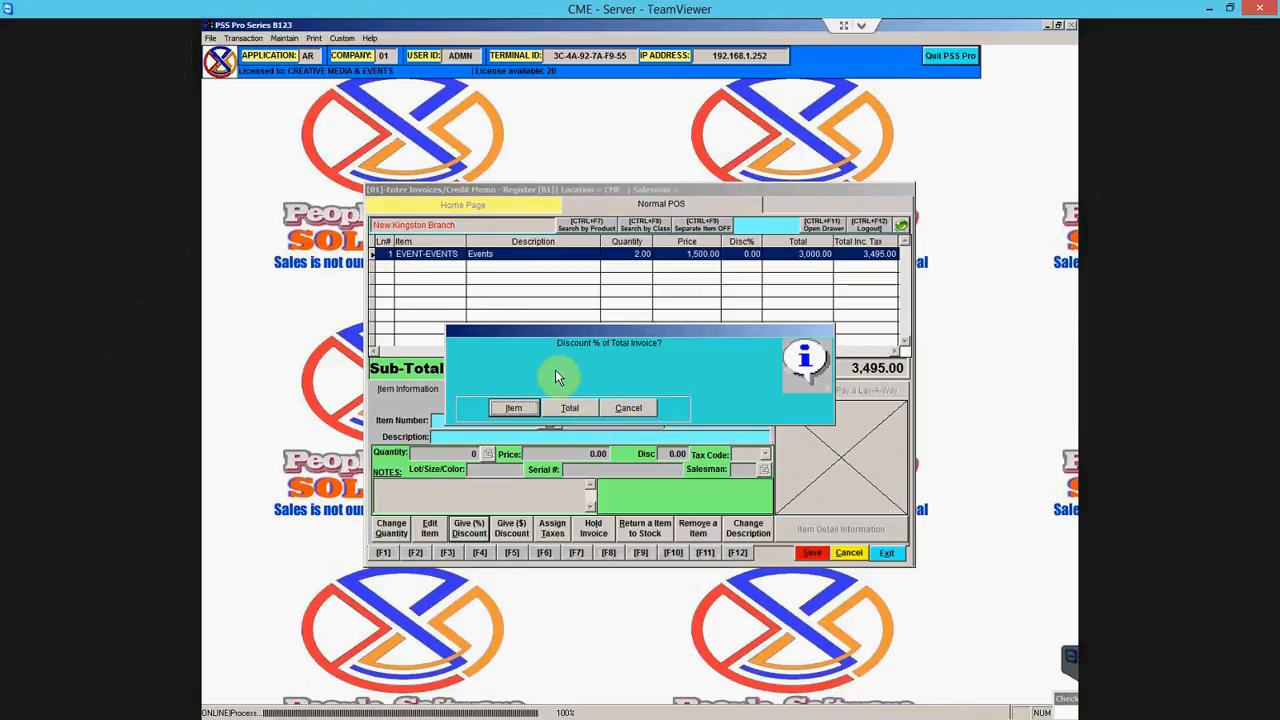
{"action": "left_click", "coordinate": [571, 408]}
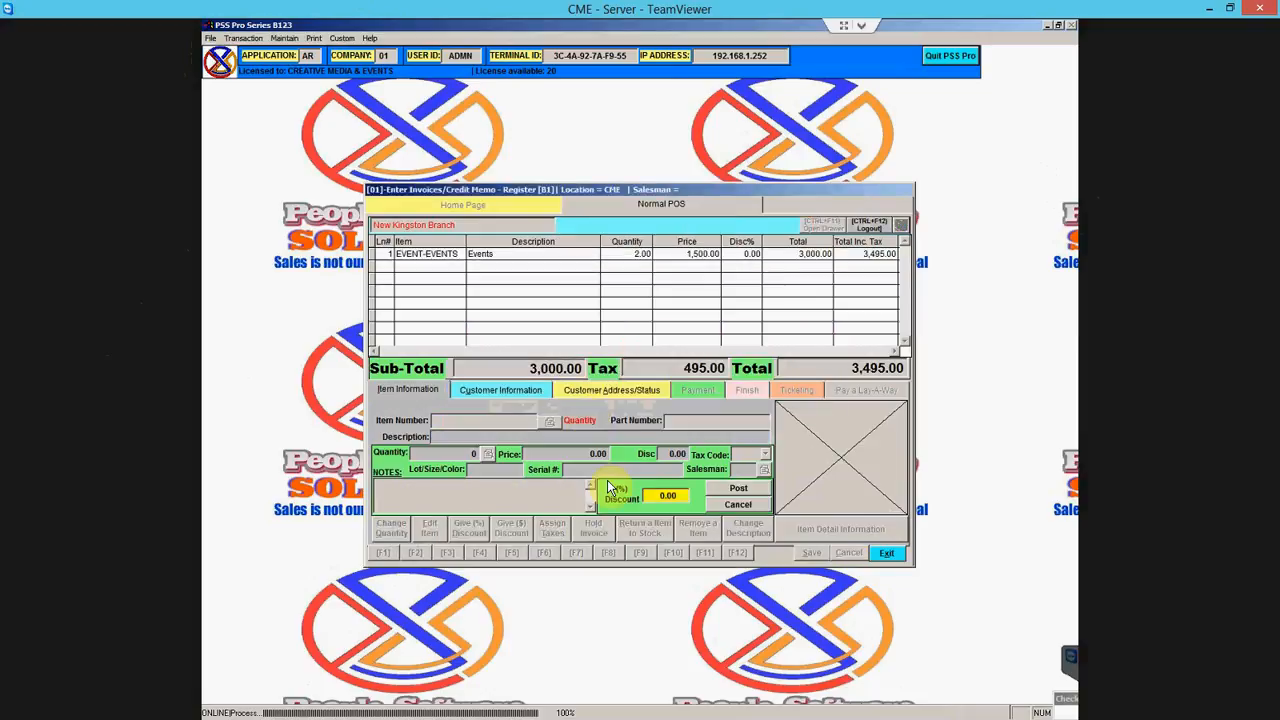
{"action": "type", "text": "5"}
{"action": "key", "text": "Return"}
{"action": "left_click", "coordinate": [737, 488]}
{"action": "left_click", "coordinate": [552, 410]}
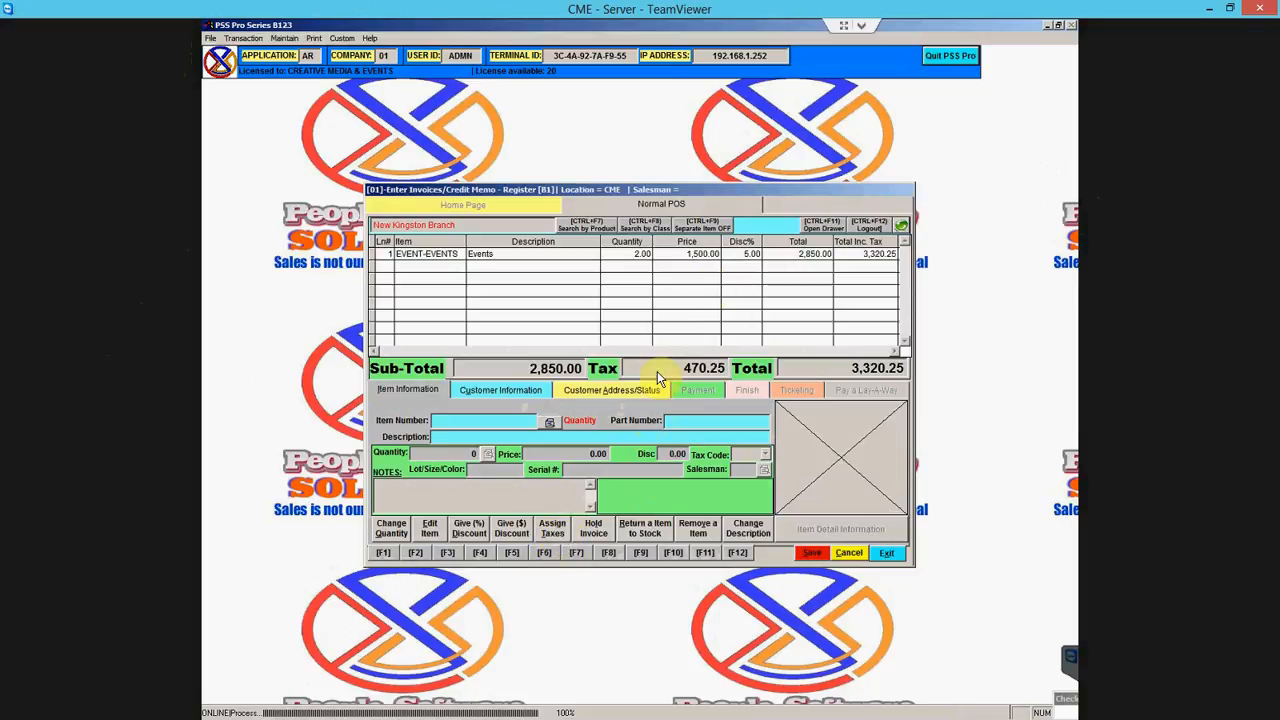
{"action": "left_click", "coordinate": [634, 289]}
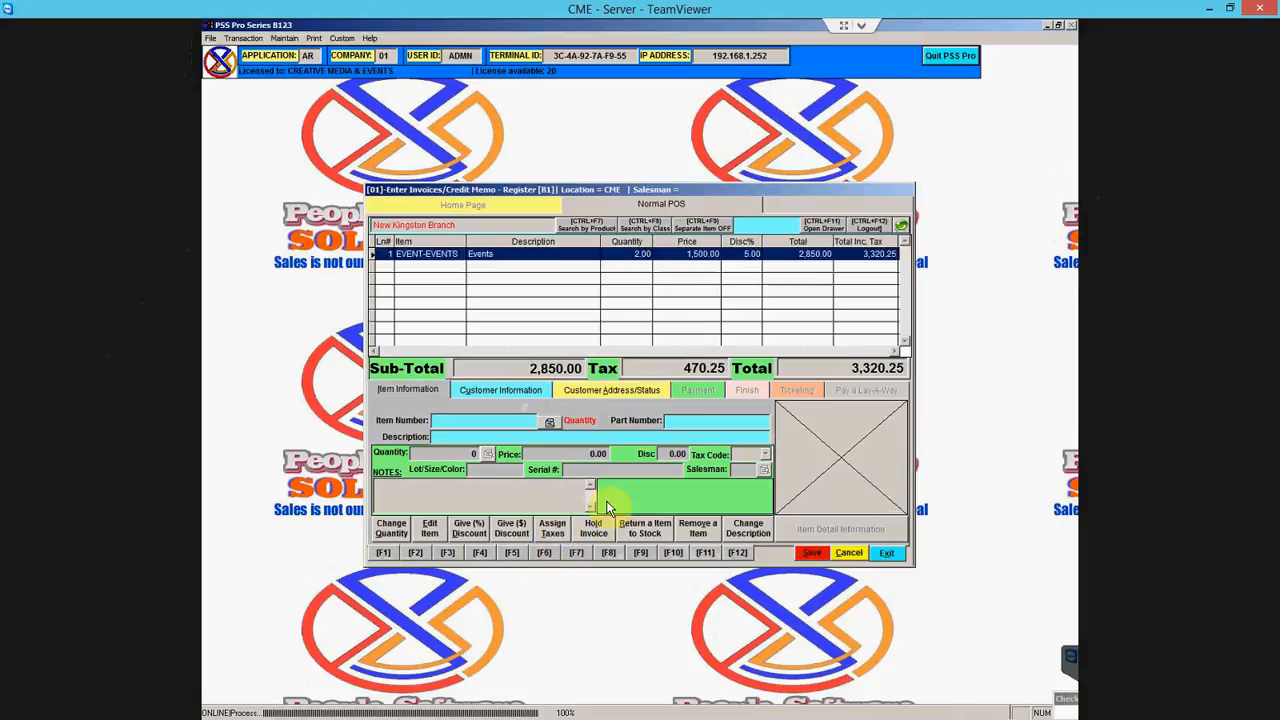
- Apply tax code N to all items, dropping tax to 0.00
{"action": "left_click", "coordinate": [552, 530]}
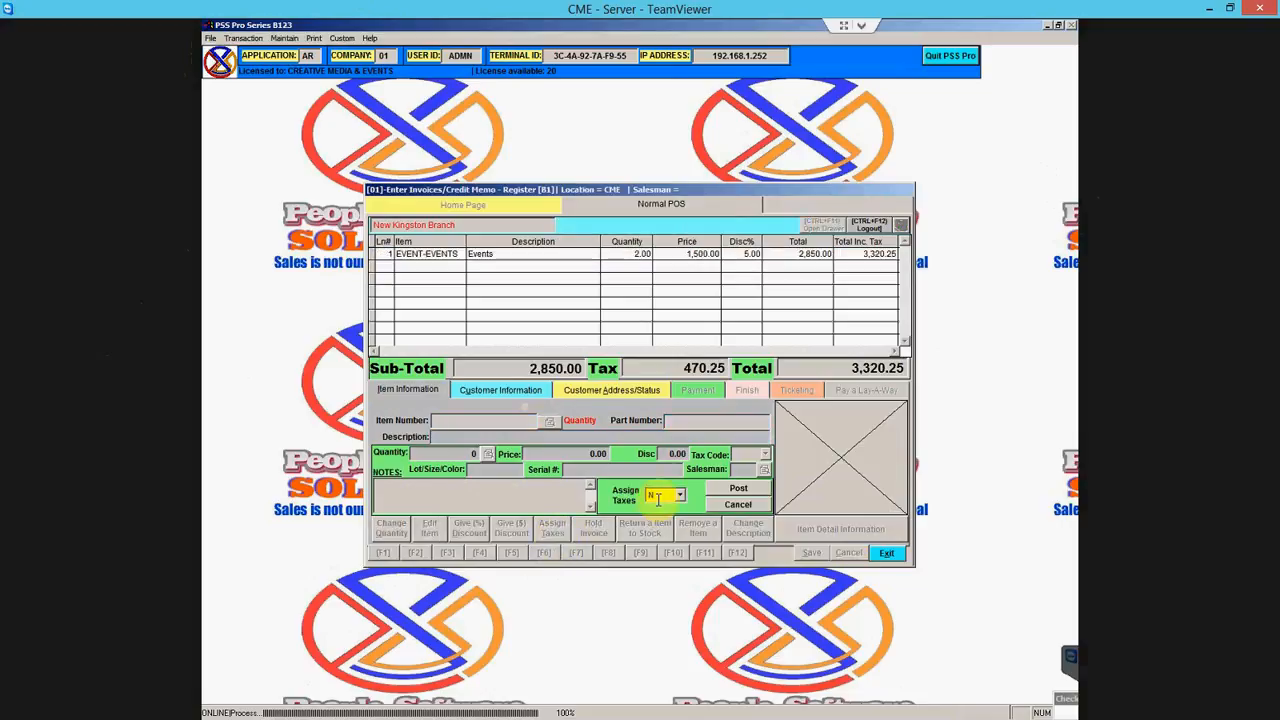
{"action": "left_click", "coordinate": [736, 489]}
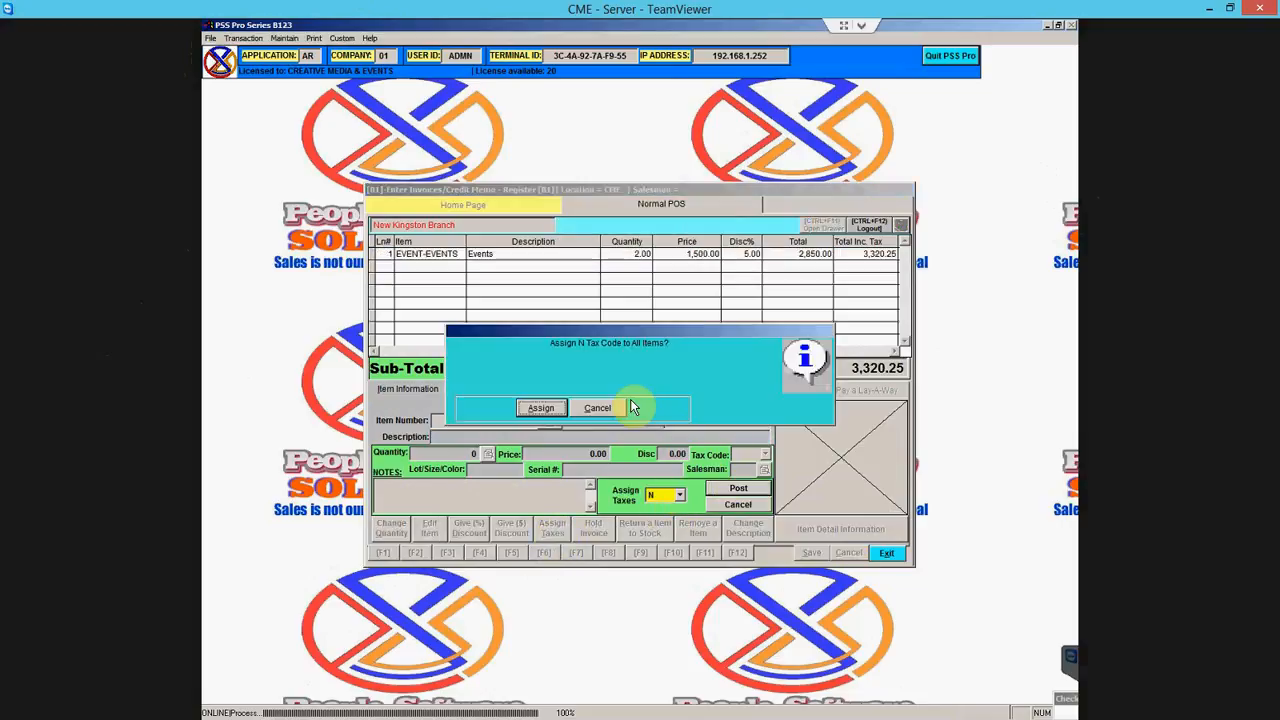
{"action": "left_click", "coordinate": [554, 413]}
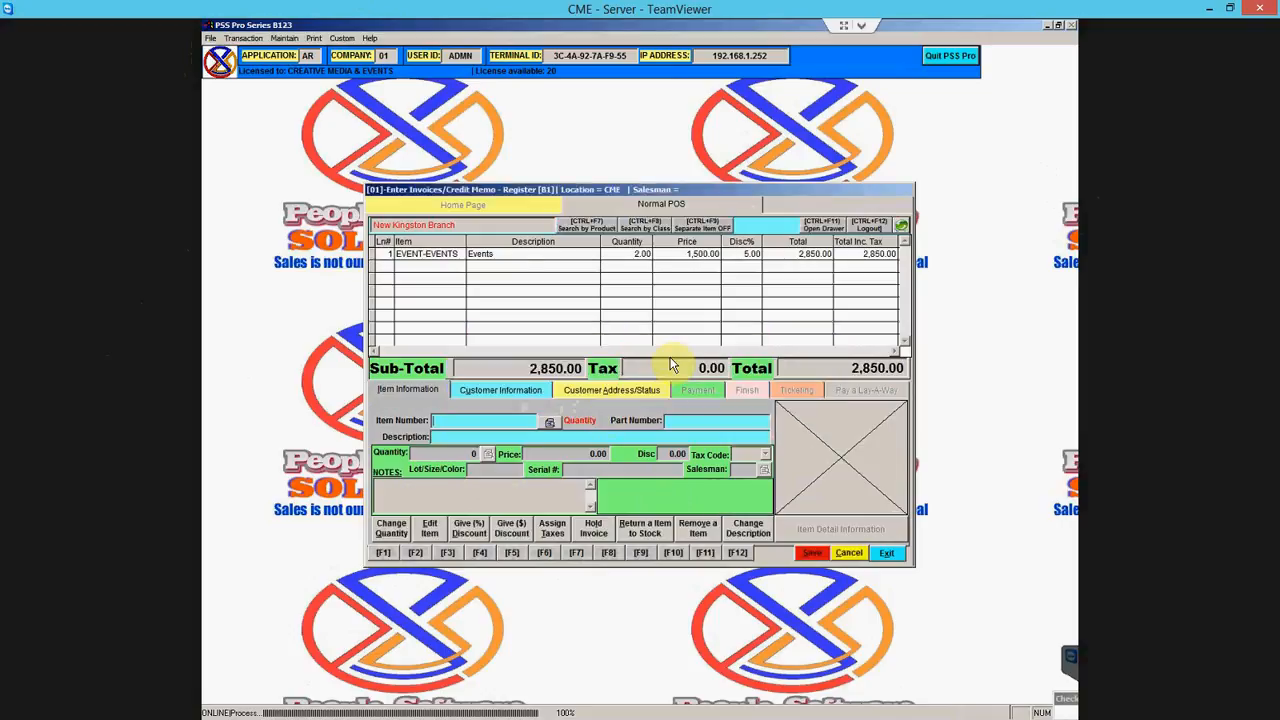
- Hold the current invoice as a ticket without a proforma
{"action": "left_click", "coordinate": [600, 535]}
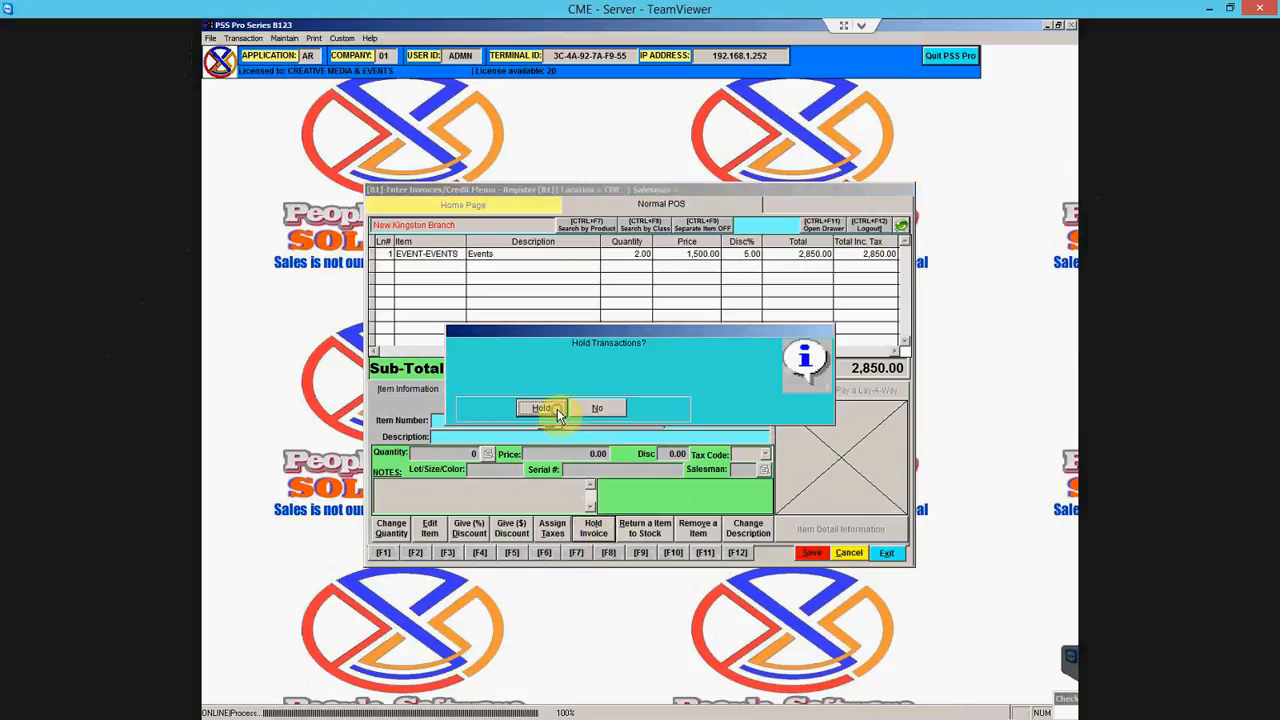
{"action": "left_click", "coordinate": [557, 410]}
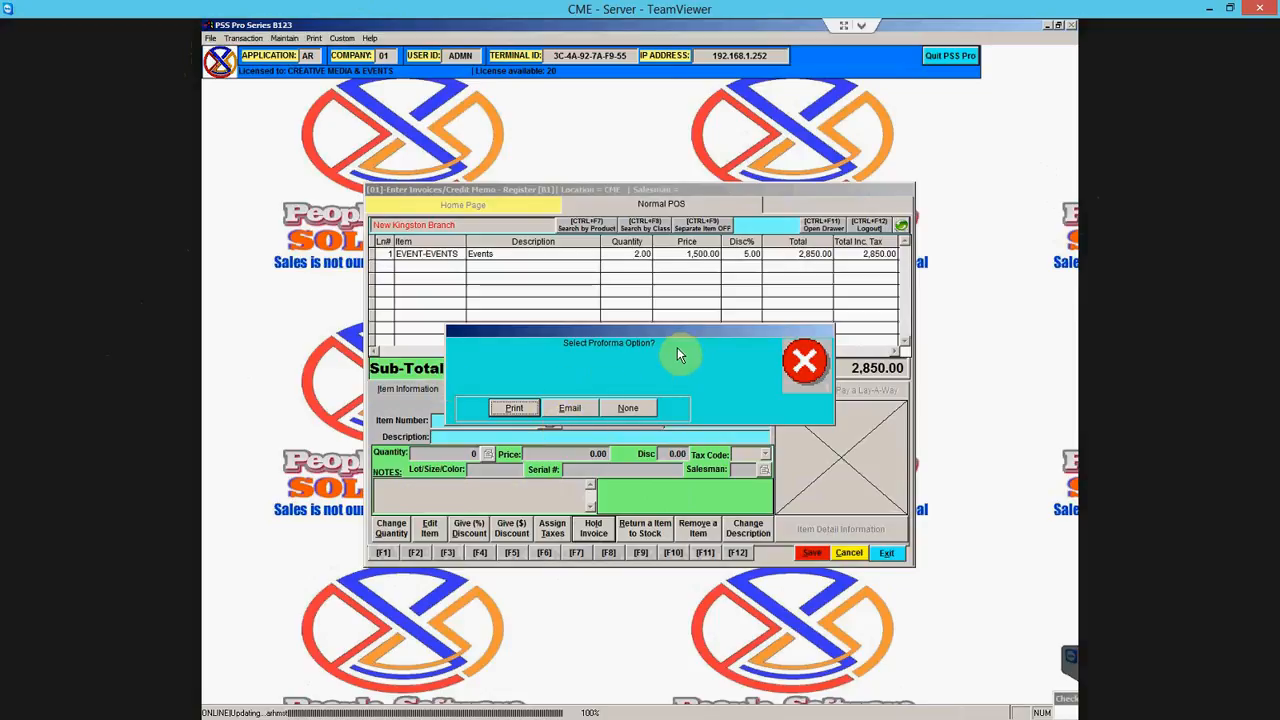
{"action": "left_click", "coordinate": [627, 408]}
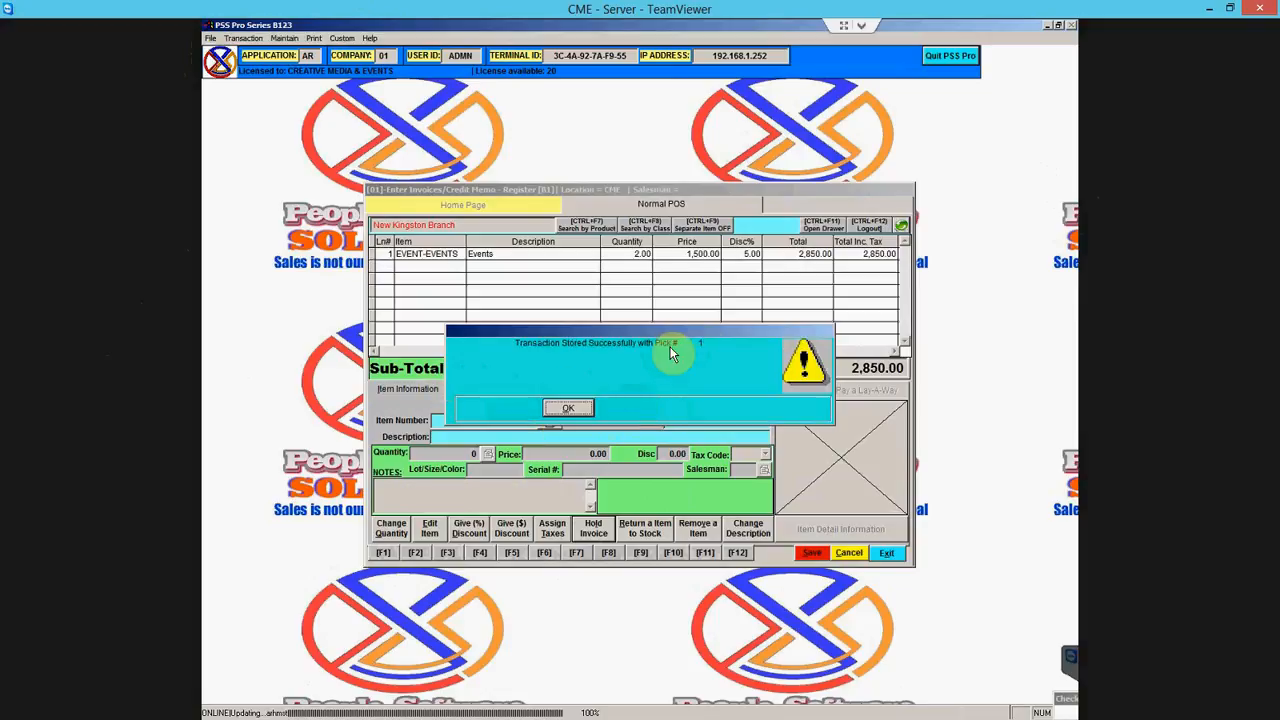
{"action": "left_click", "coordinate": [578, 409]}
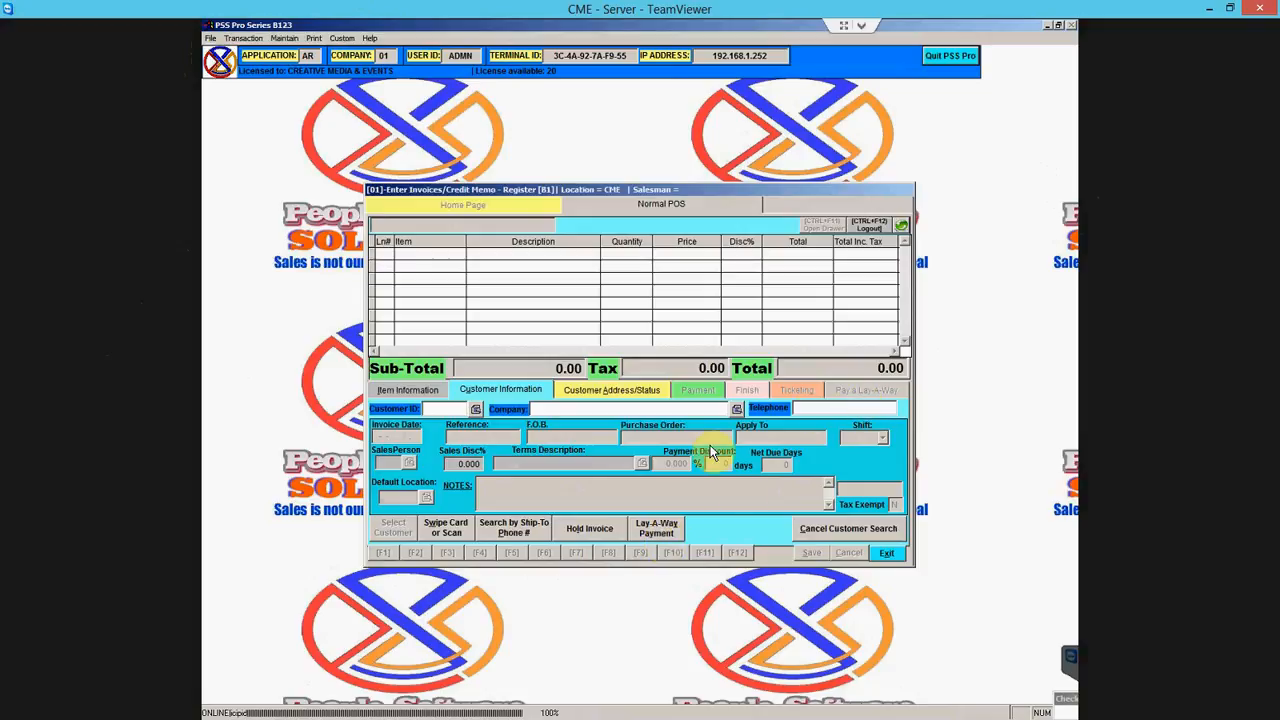
- Import held ticket 1 back into the register
{"action": "left_click", "coordinate": [588, 527]}
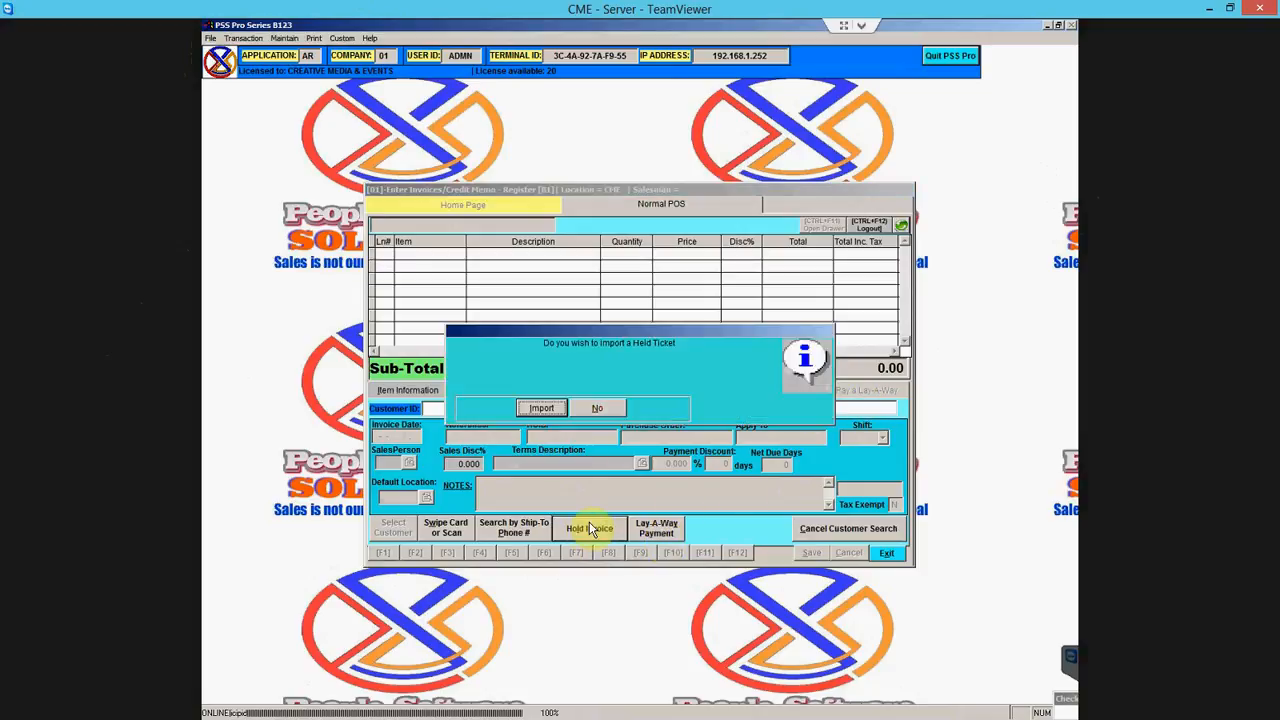
{"action": "left_click", "coordinate": [541, 408]}
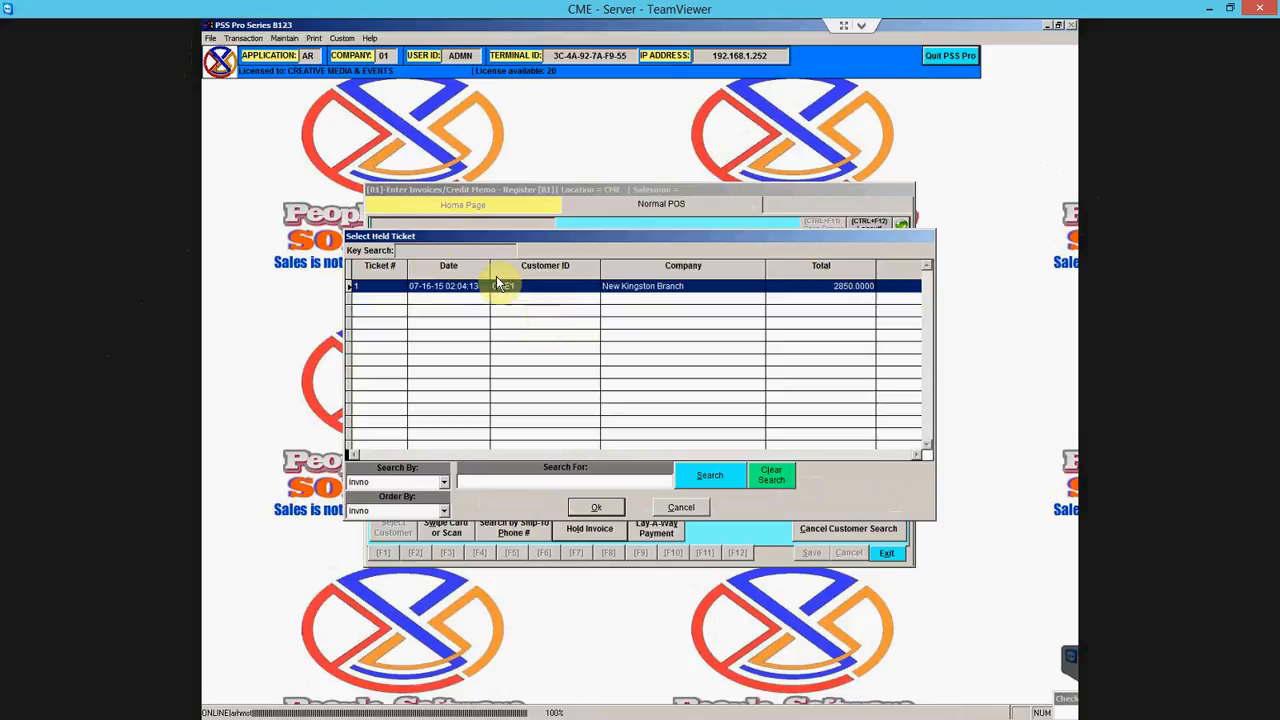
{"action": "left_click", "coordinate": [604, 508]}
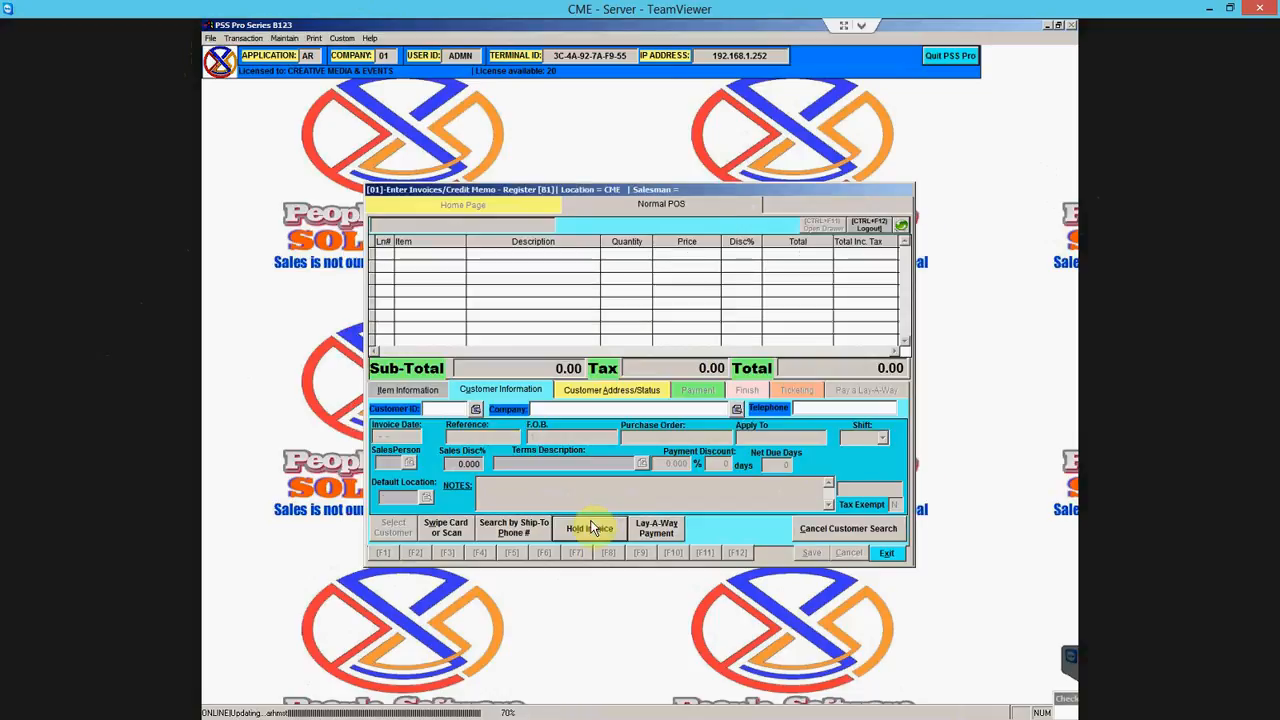
- Reassign tax code Y to all items, giving 470.25 tax and 3,320.25 total
{"action": "left_click", "coordinate": [427, 393]}
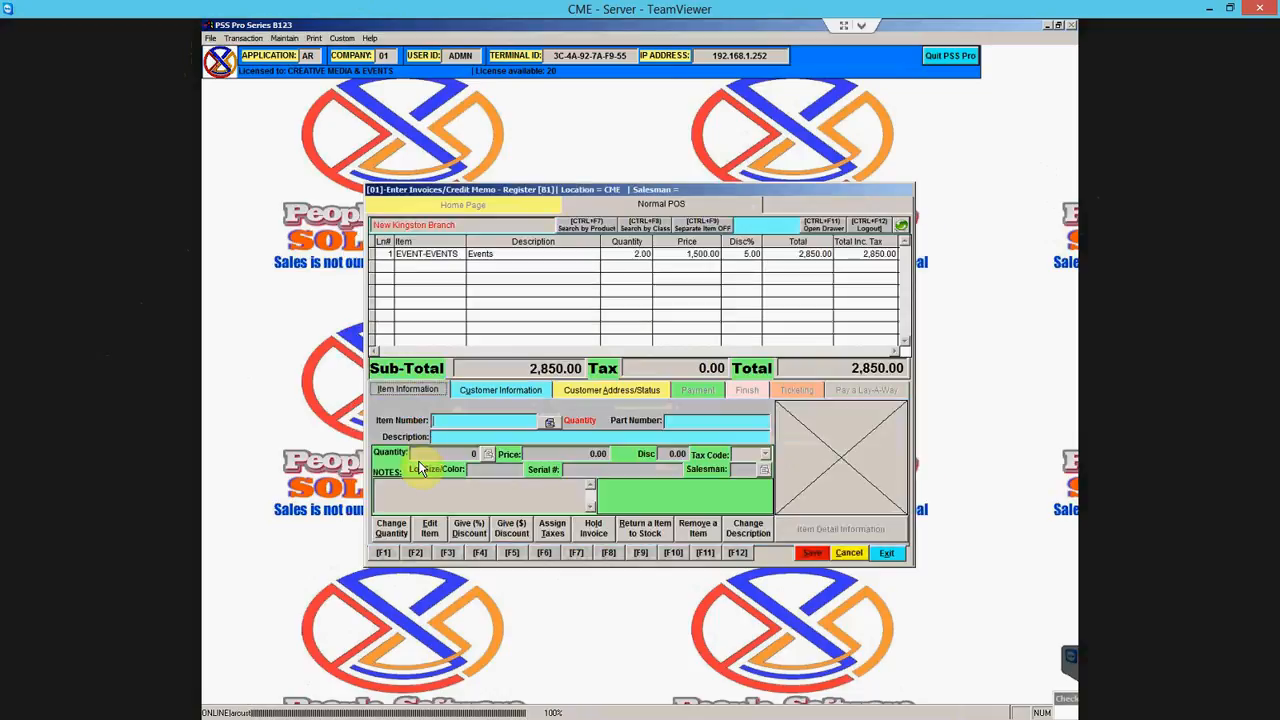
{"action": "left_click", "coordinate": [552, 528]}
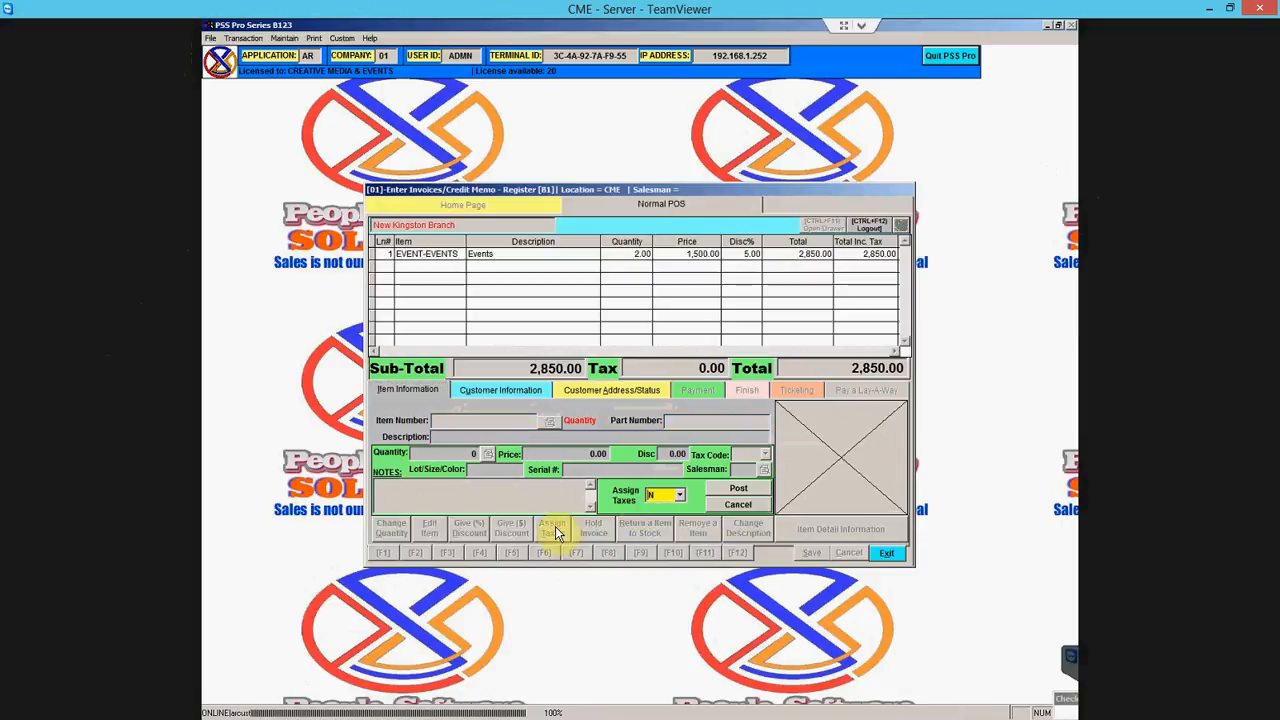
{"action": "left_click", "coordinate": [680, 495]}
{"action": "key", "text": "y"}
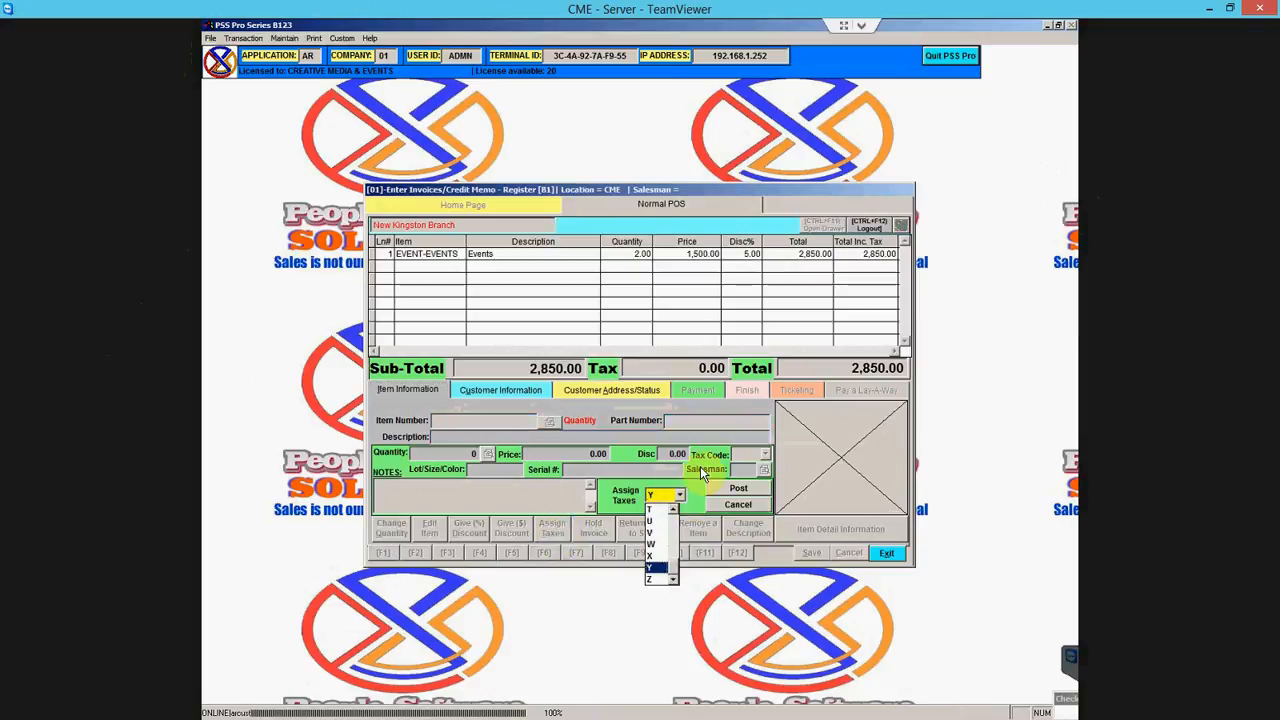
{"action": "key", "text": "Return"}
{"action": "left_click", "coordinate": [720, 494]}
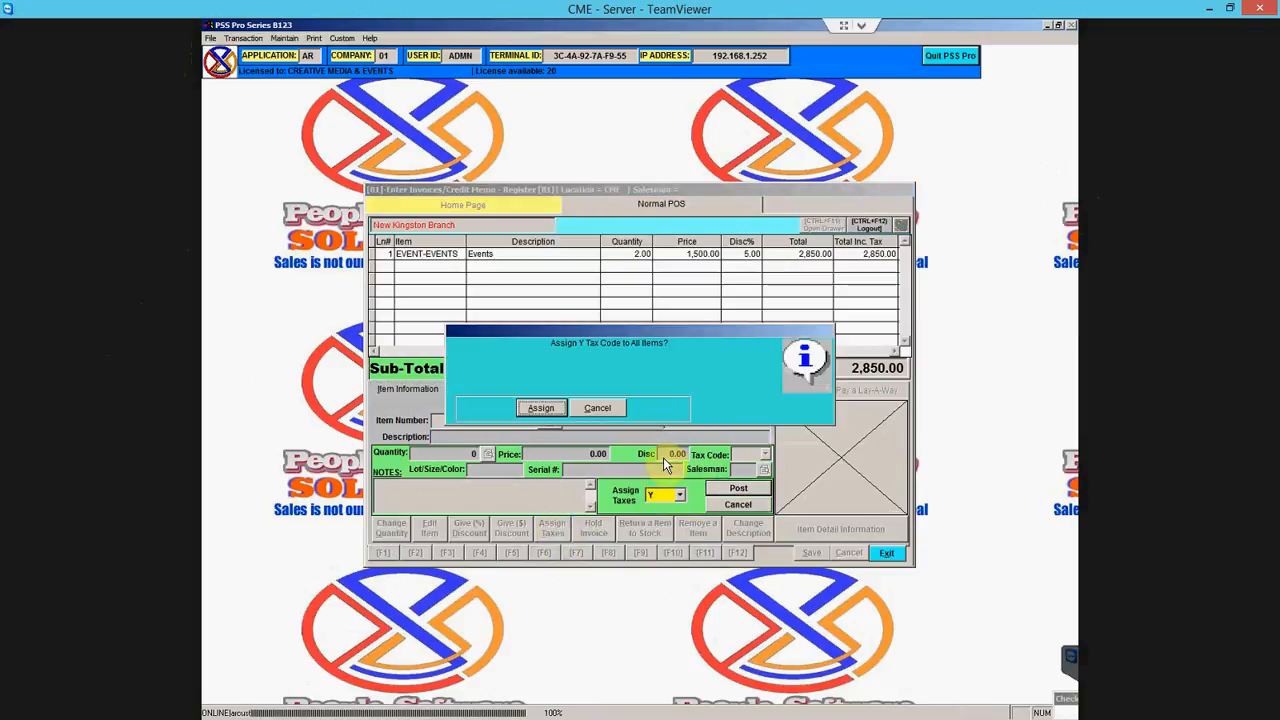
{"action": "left_click", "coordinate": [552, 407]}
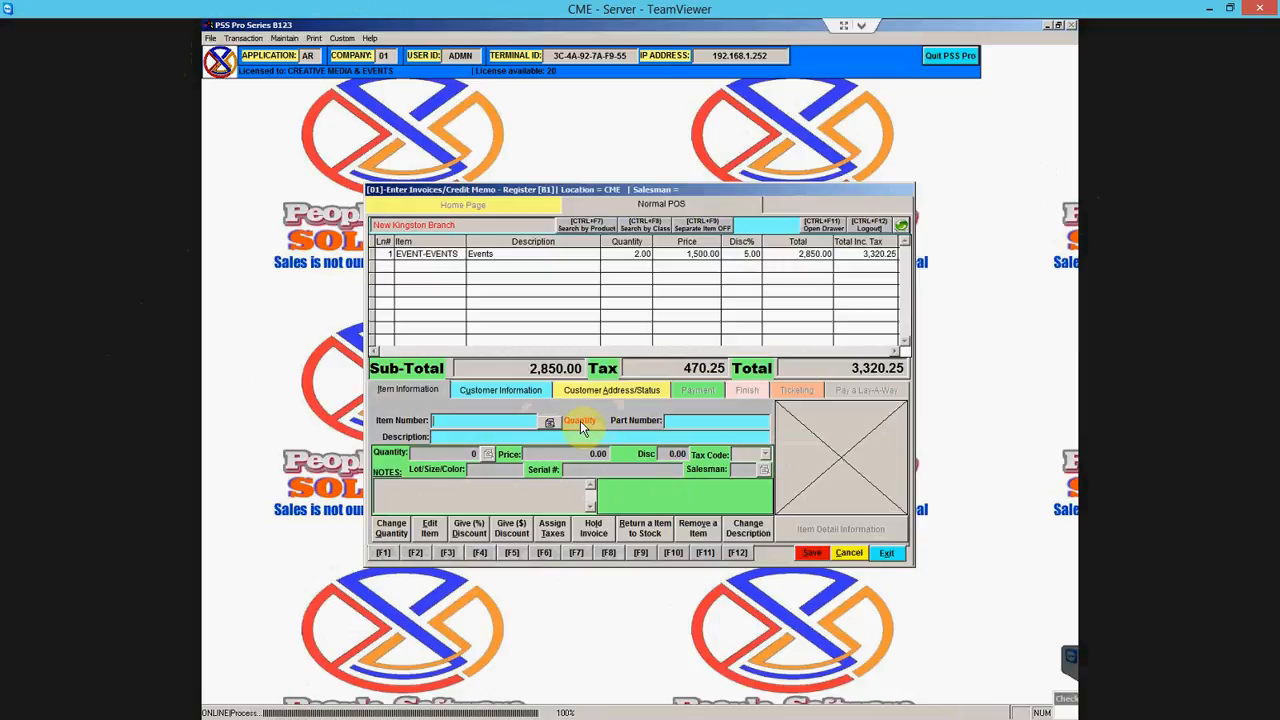
{"action": "left_click", "coordinate": [643, 530]}
{"action": "left_click", "coordinate": [554, 428]}
{"action": "left_click", "coordinate": [482, 324]}
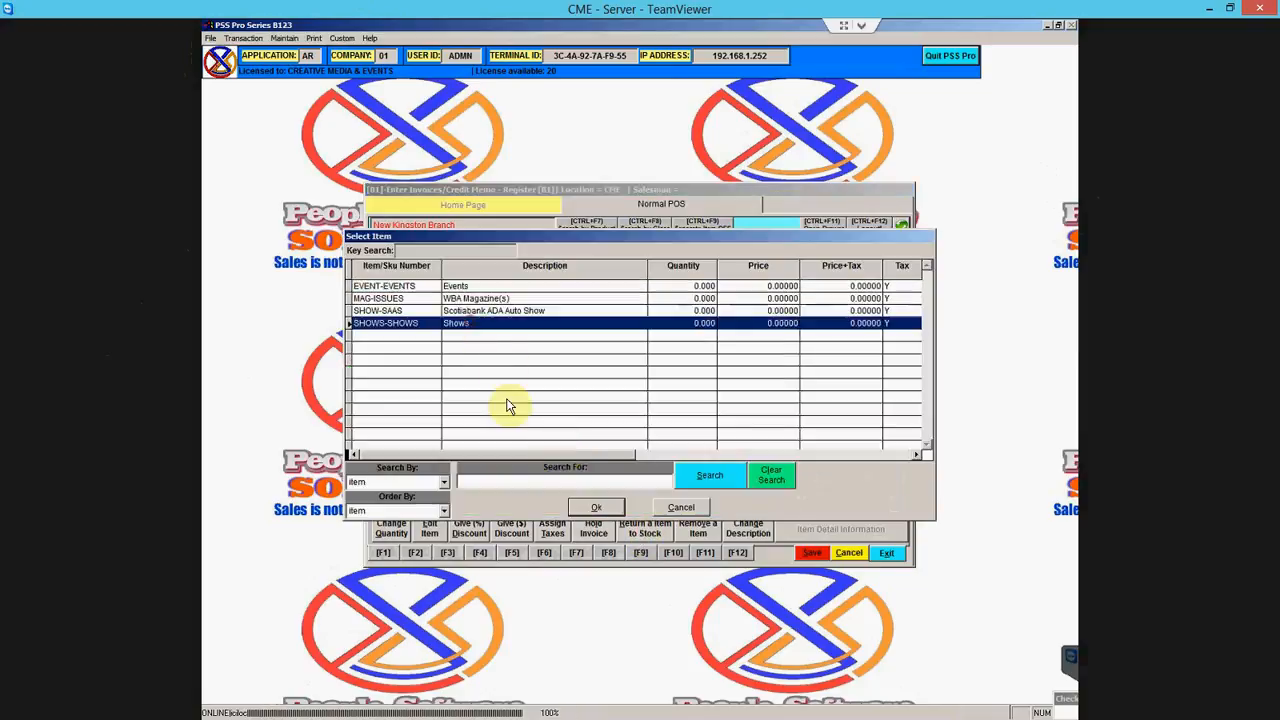
{"action": "left_click", "coordinate": [598, 510]}
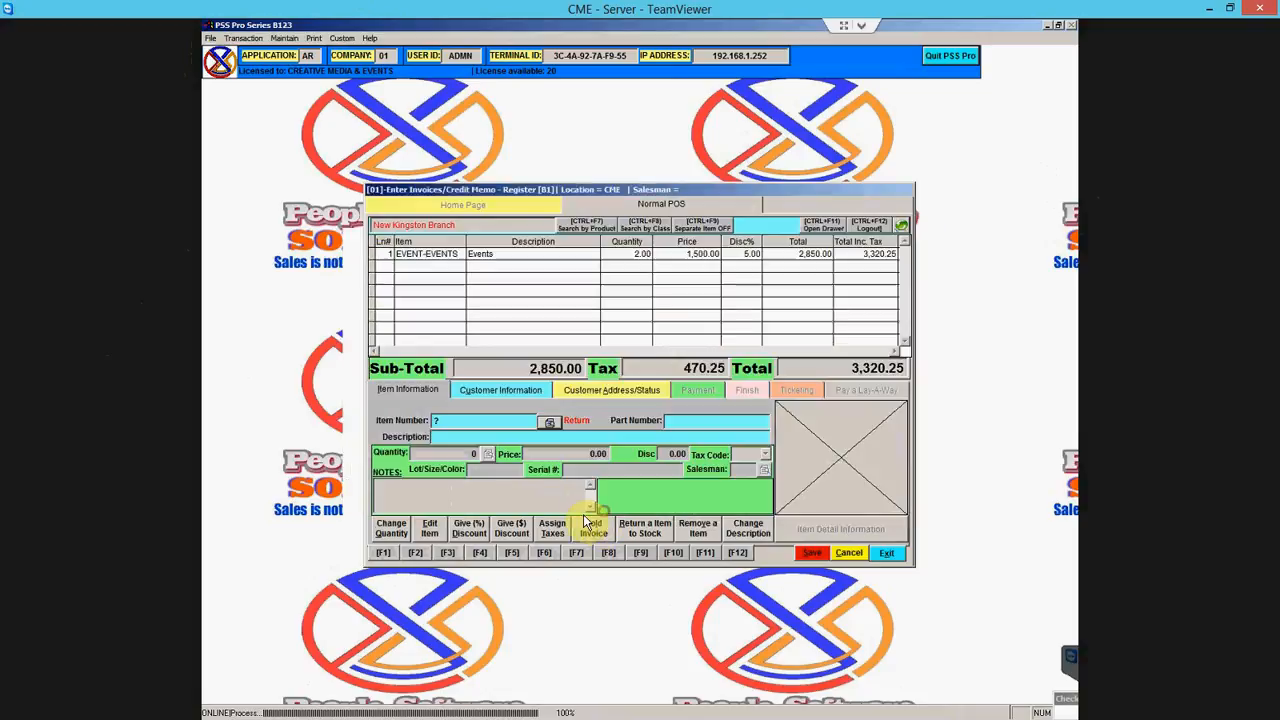
{"action": "left_click", "coordinate": [528, 453]}
{"action": "type", "text": "500"}
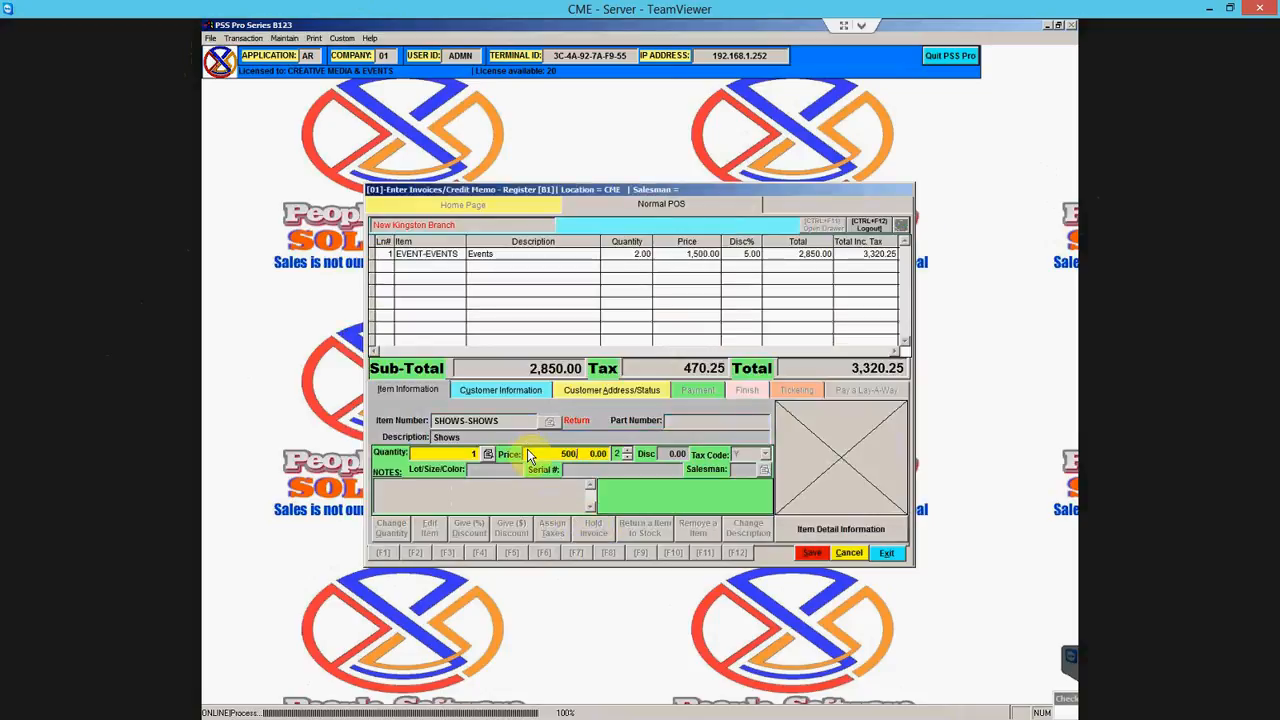
{"action": "key", "text": "Return"}
{"action": "key", "text": "Return"}
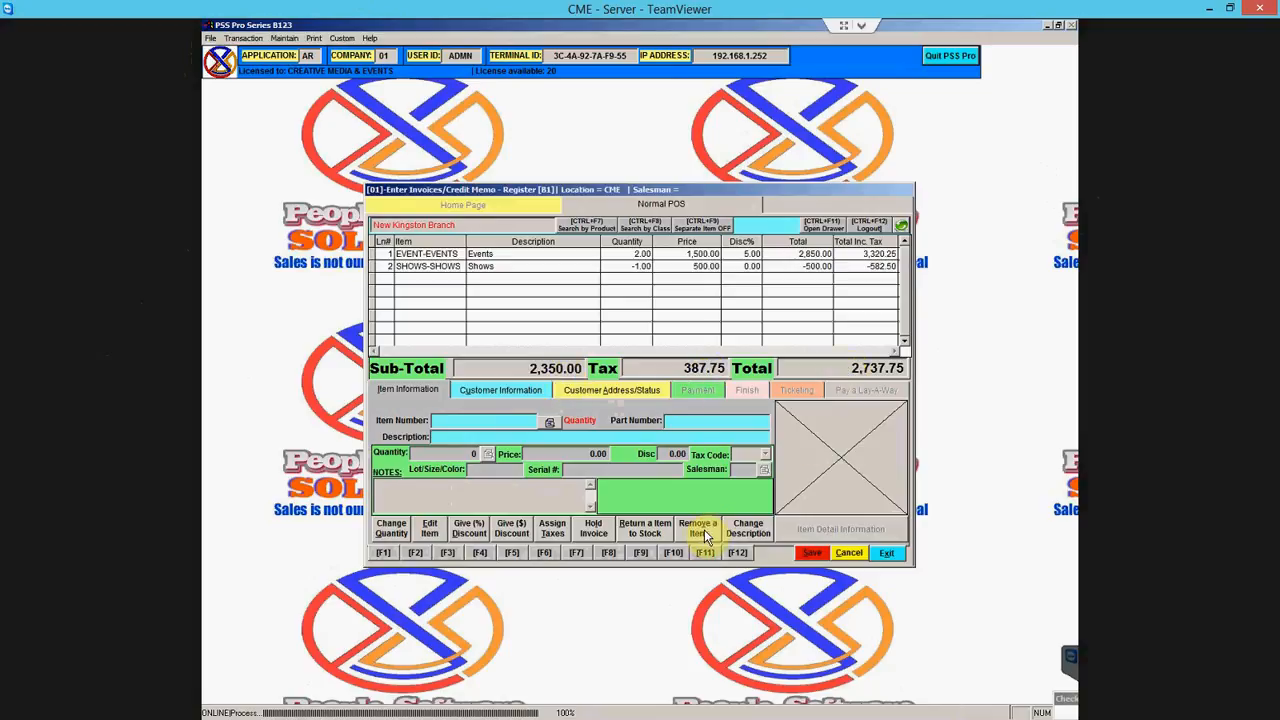
{"action": "left_click", "coordinate": [656, 268]}
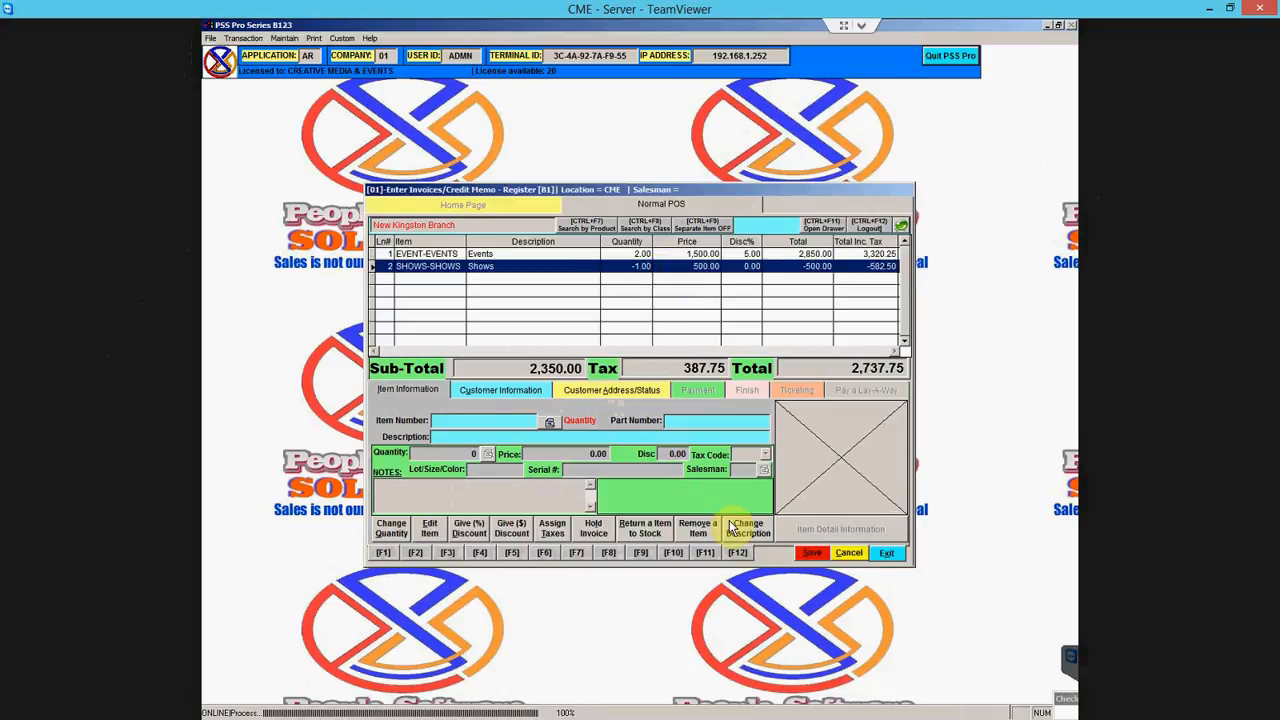
{"action": "left_click", "coordinate": [696, 532]}
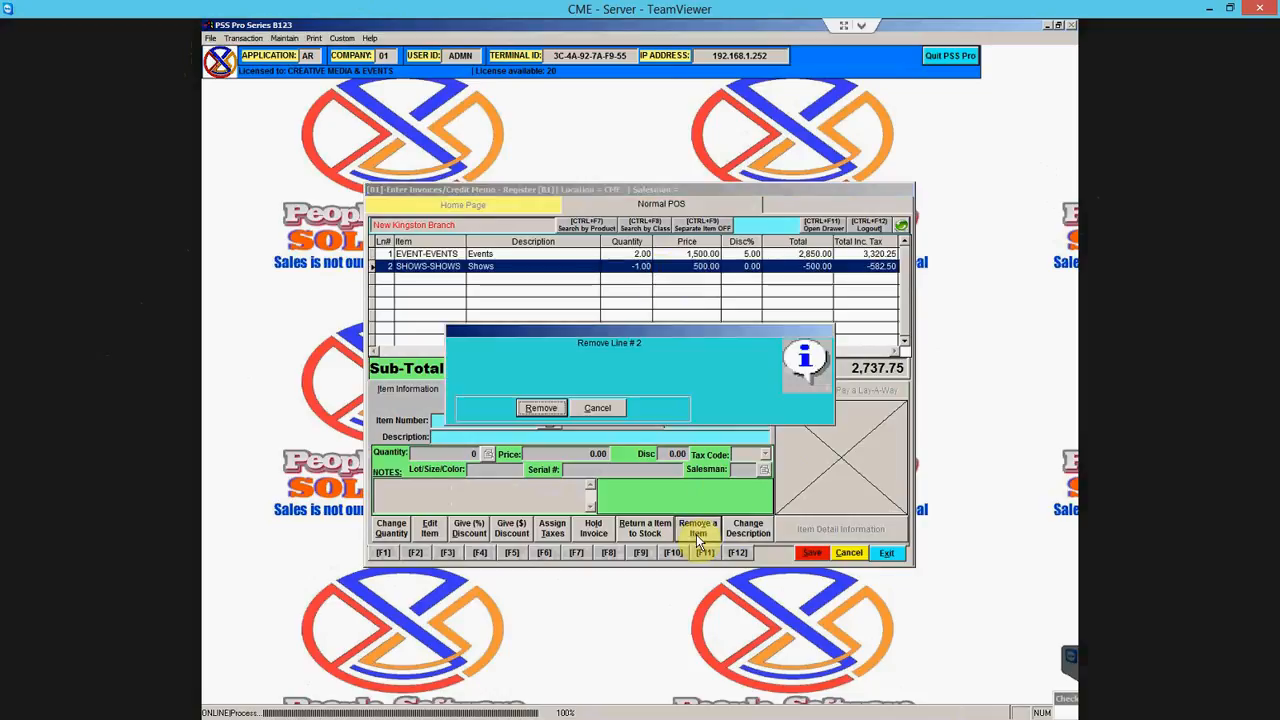
{"action": "left_click", "coordinate": [541, 409]}
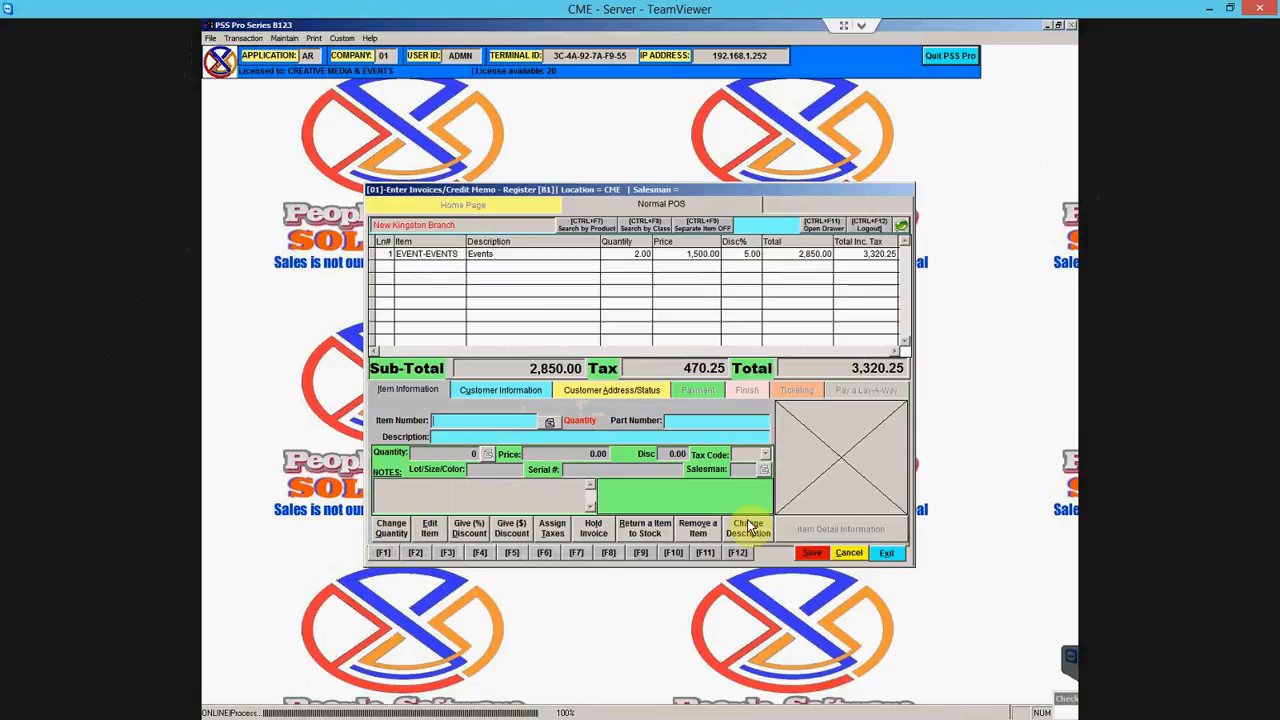
- Rename the EVENT-EVENTS line to 'Events for Burger King', keep the discount, then decline saving
{"action": "left_click", "coordinate": [547, 257]}
{"action": "left_click", "coordinate": [748, 528]}
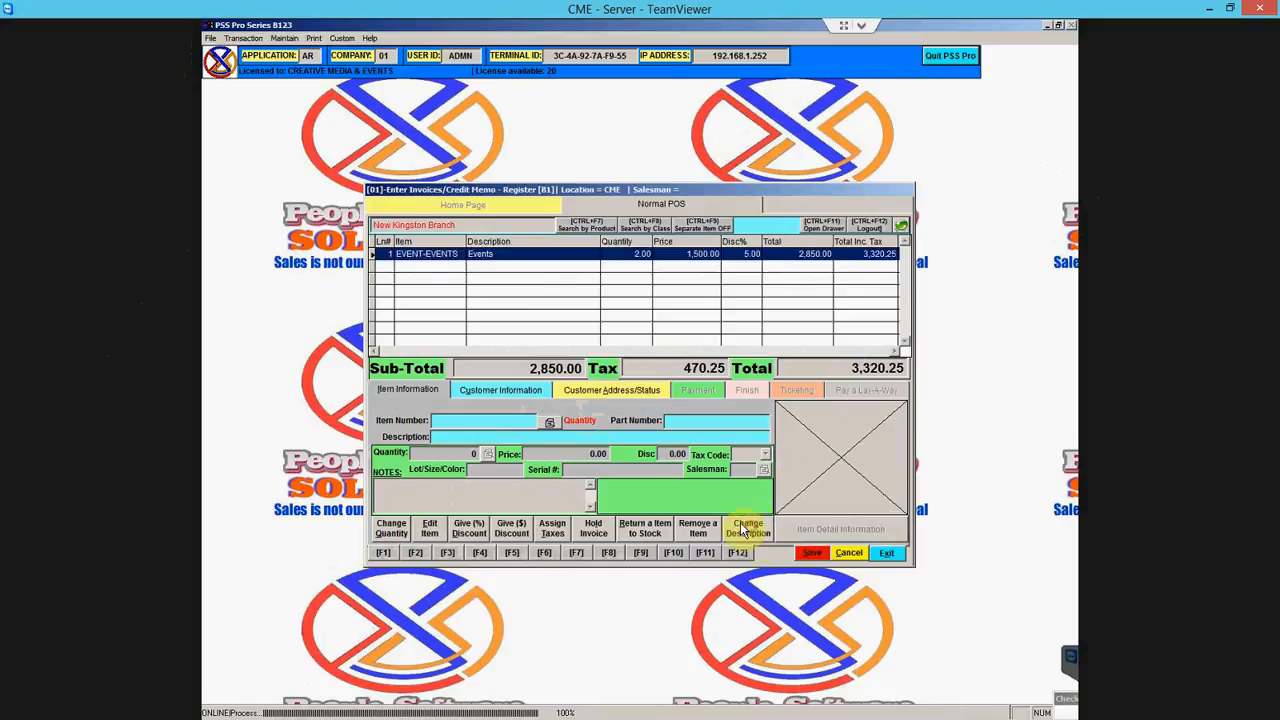
{"action": "left_click", "coordinate": [477, 437]}
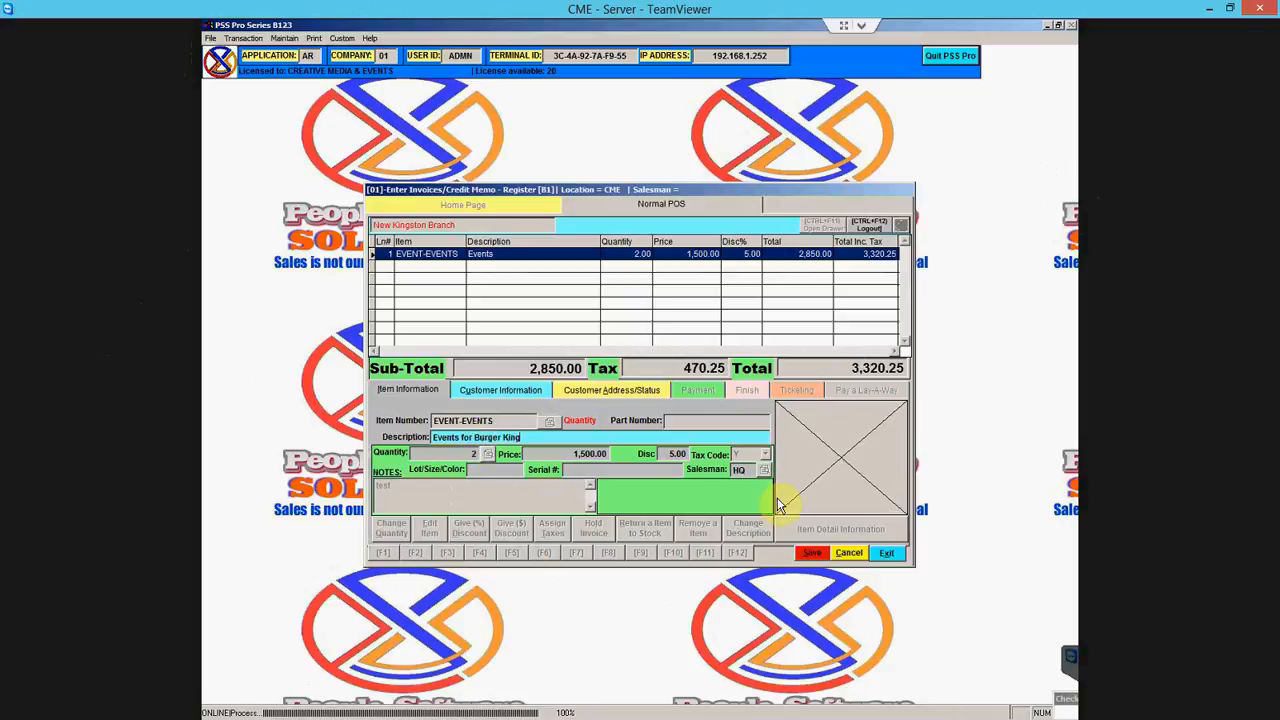
{"action": "left_click", "coordinate": [810, 553]}
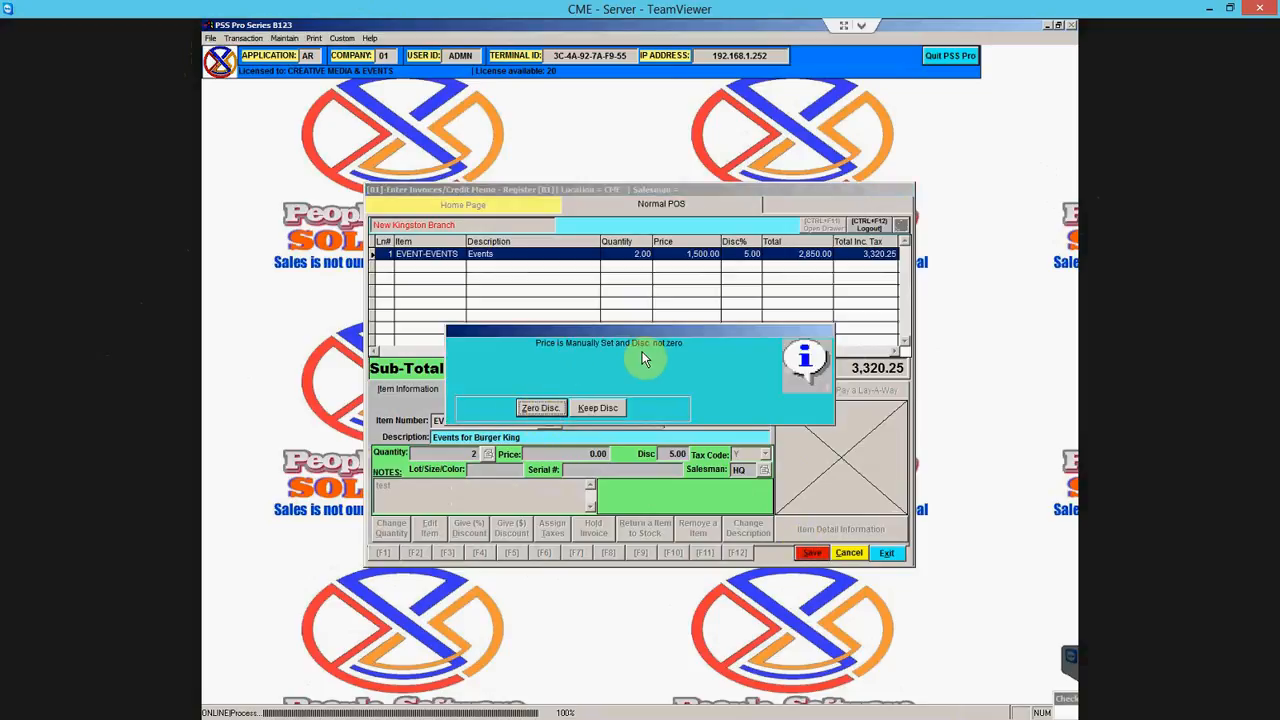
{"action": "left_click", "coordinate": [612, 409]}
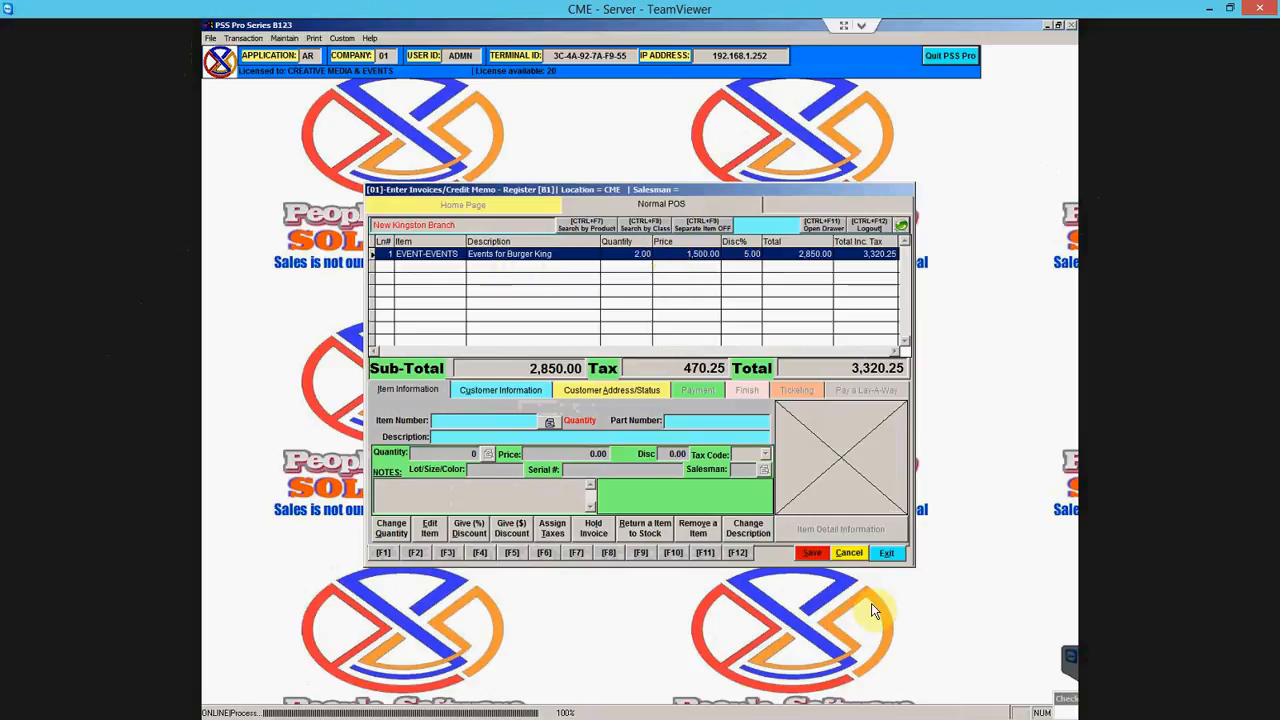
{"action": "left_click", "coordinate": [810, 558]}
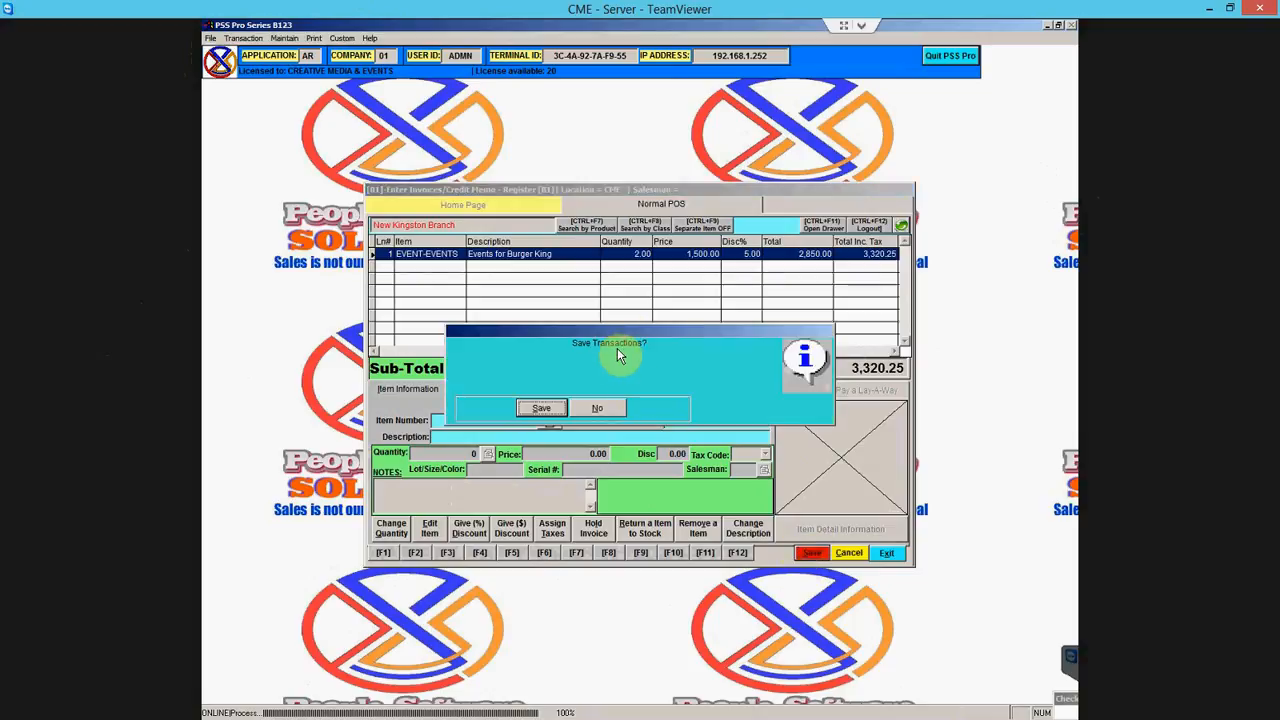
{"action": "left_click", "coordinate": [601, 409]}
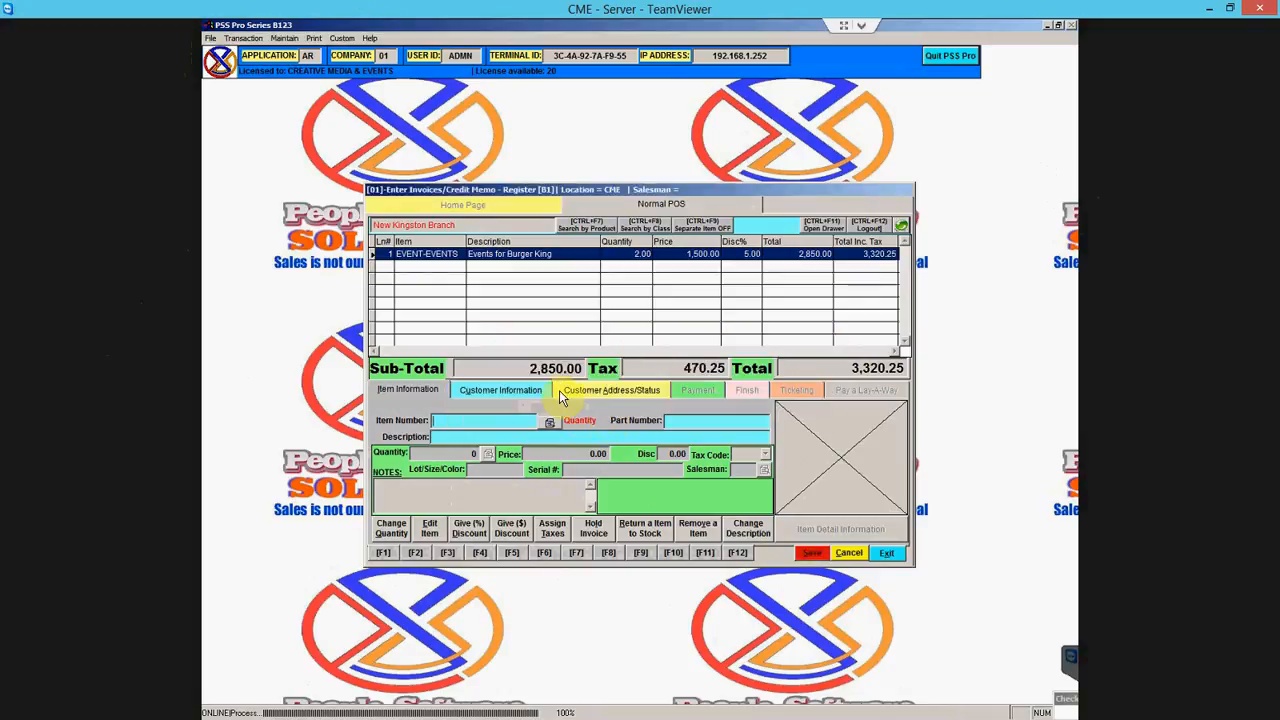
- Set the invoice's terms to Due Upon Receipt from the customer terms lookup
{"action": "left_click", "coordinate": [514, 392]}
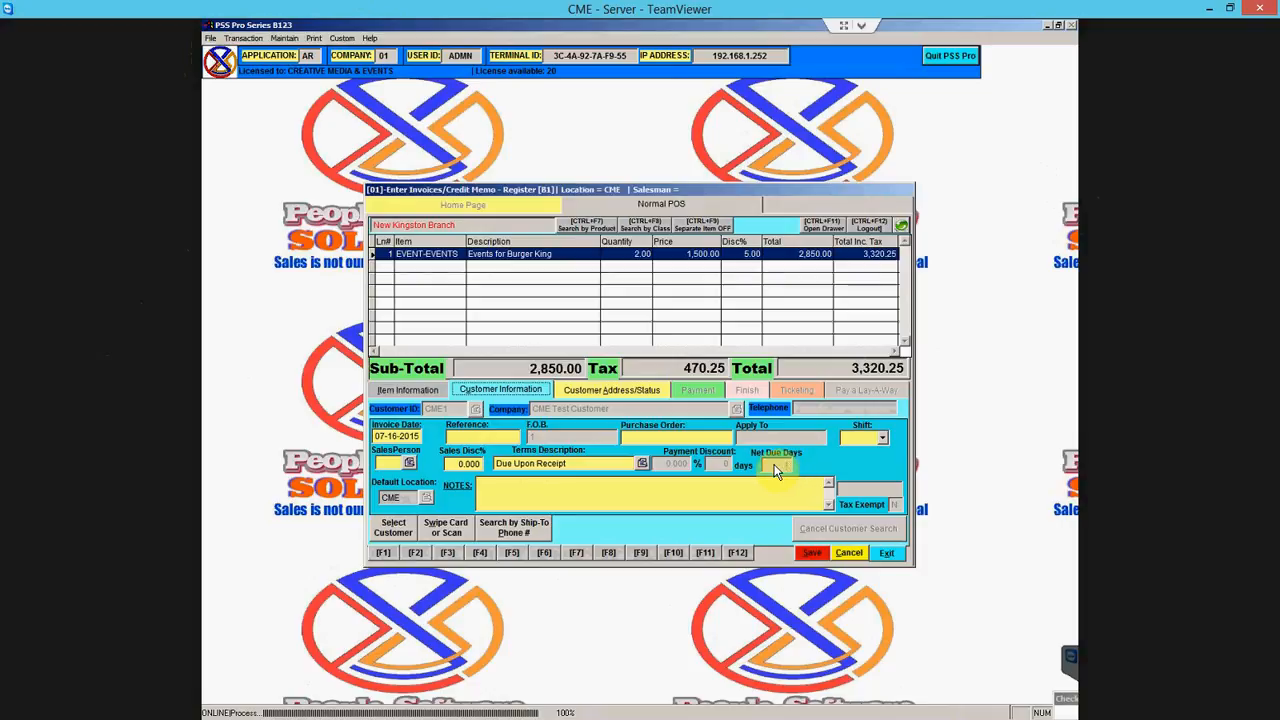
{"action": "left_click", "coordinate": [643, 463]}
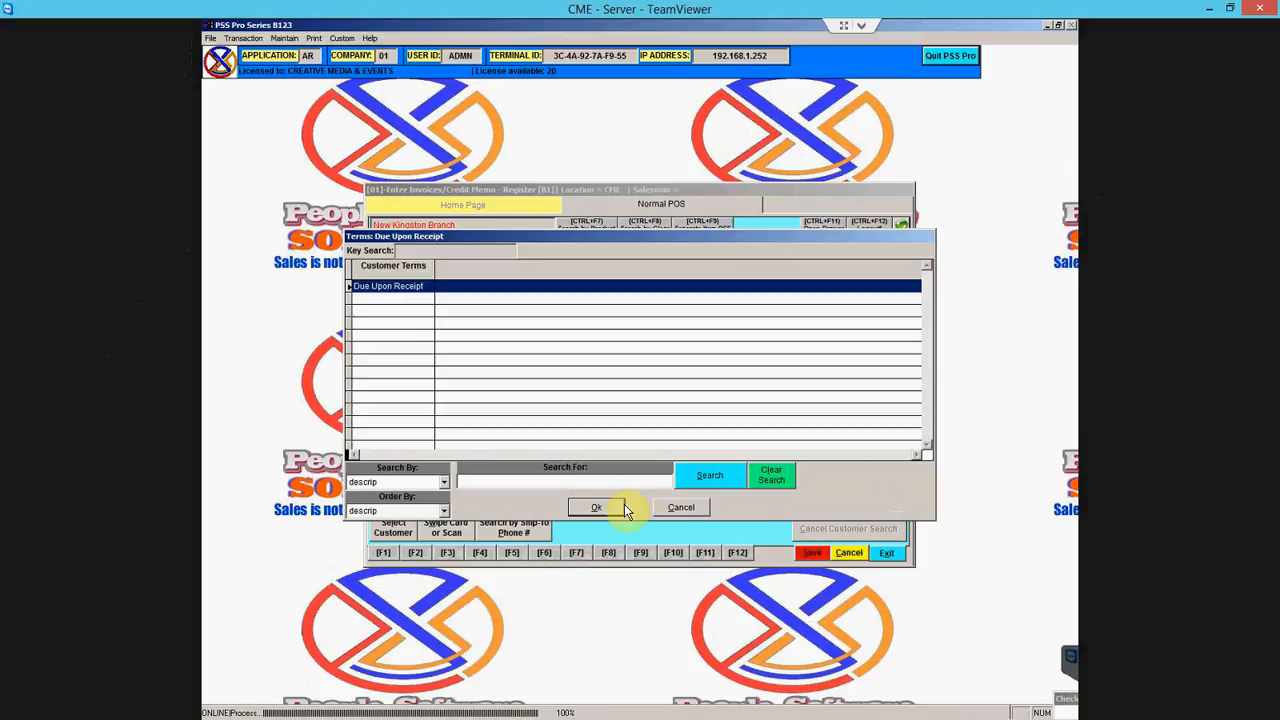
{"action": "left_click", "coordinate": [596, 507]}
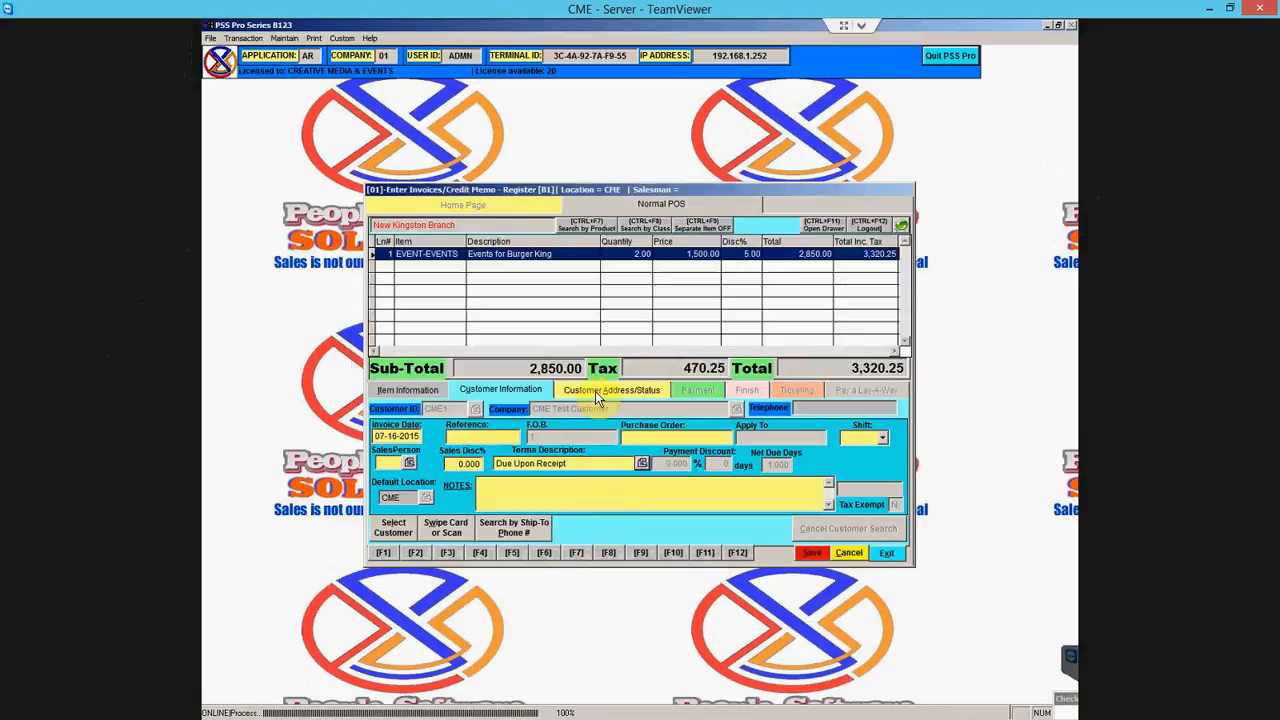
- Add a new rule 000 in Rule ID Maintenance
{"action": "left_click", "coordinate": [286, 38]}
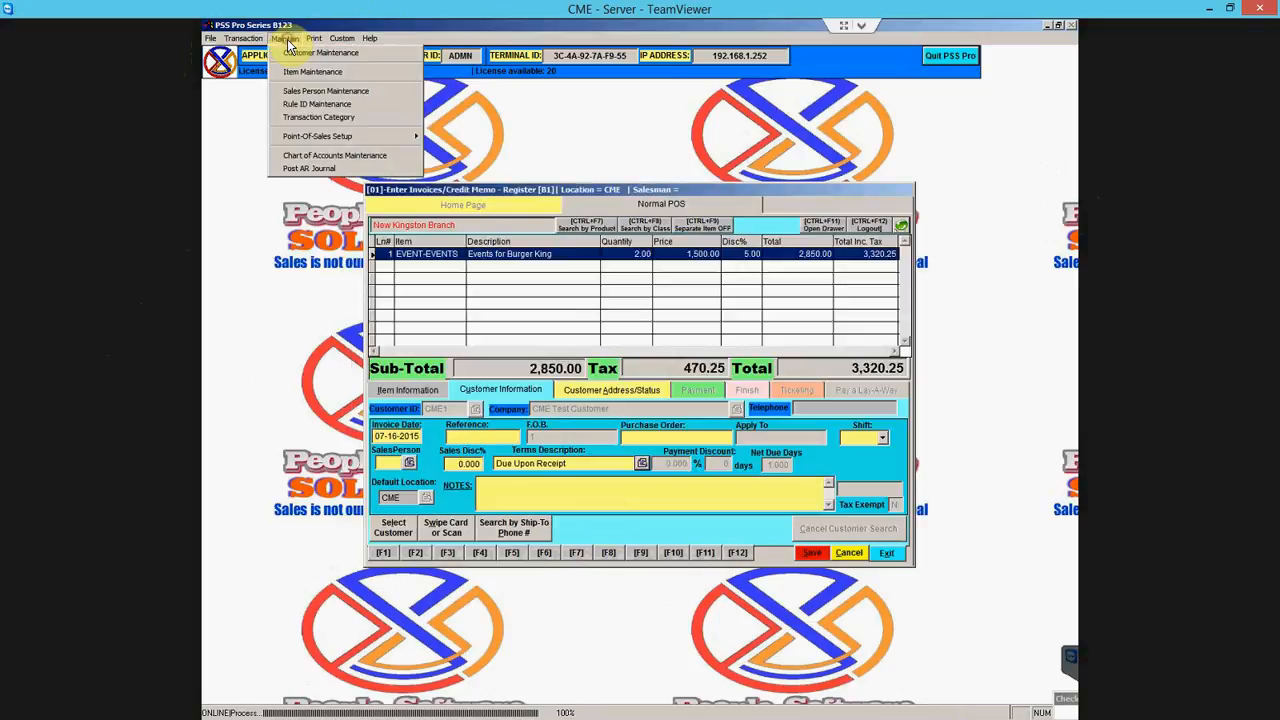
{"action": "left_click", "coordinate": [317, 107]}
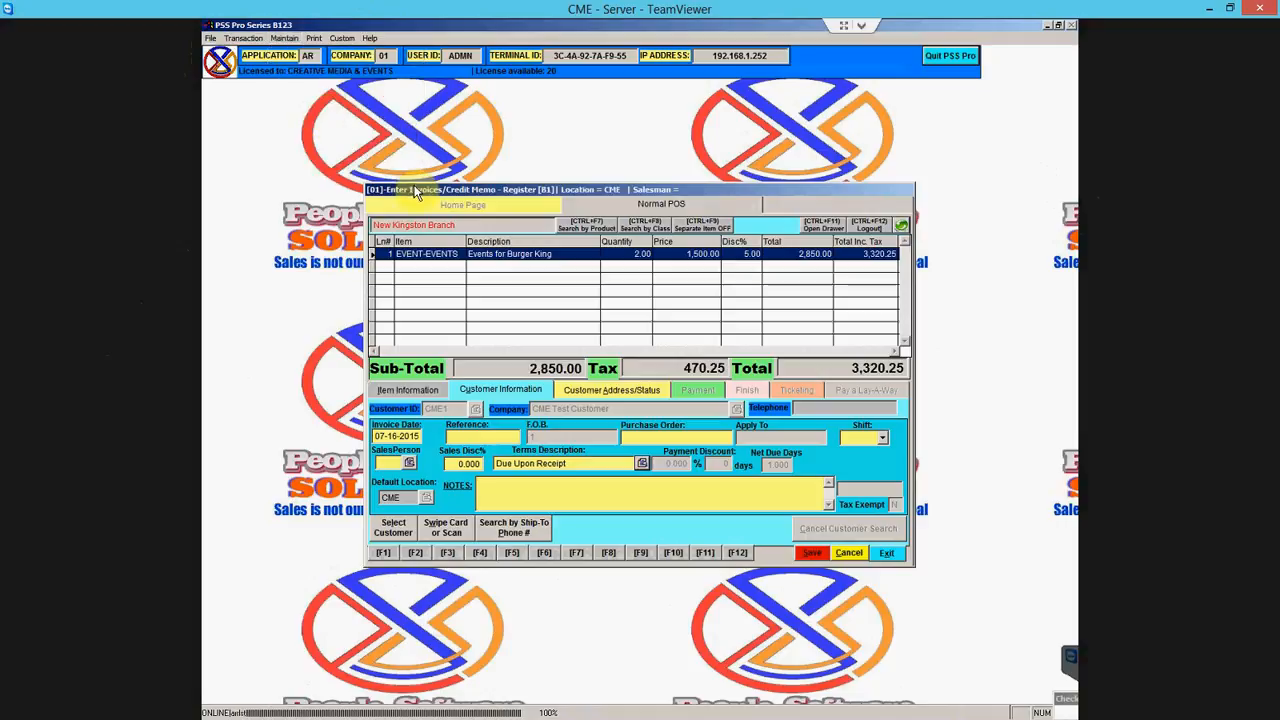
{"action": "left_click", "coordinate": [288, 40]}
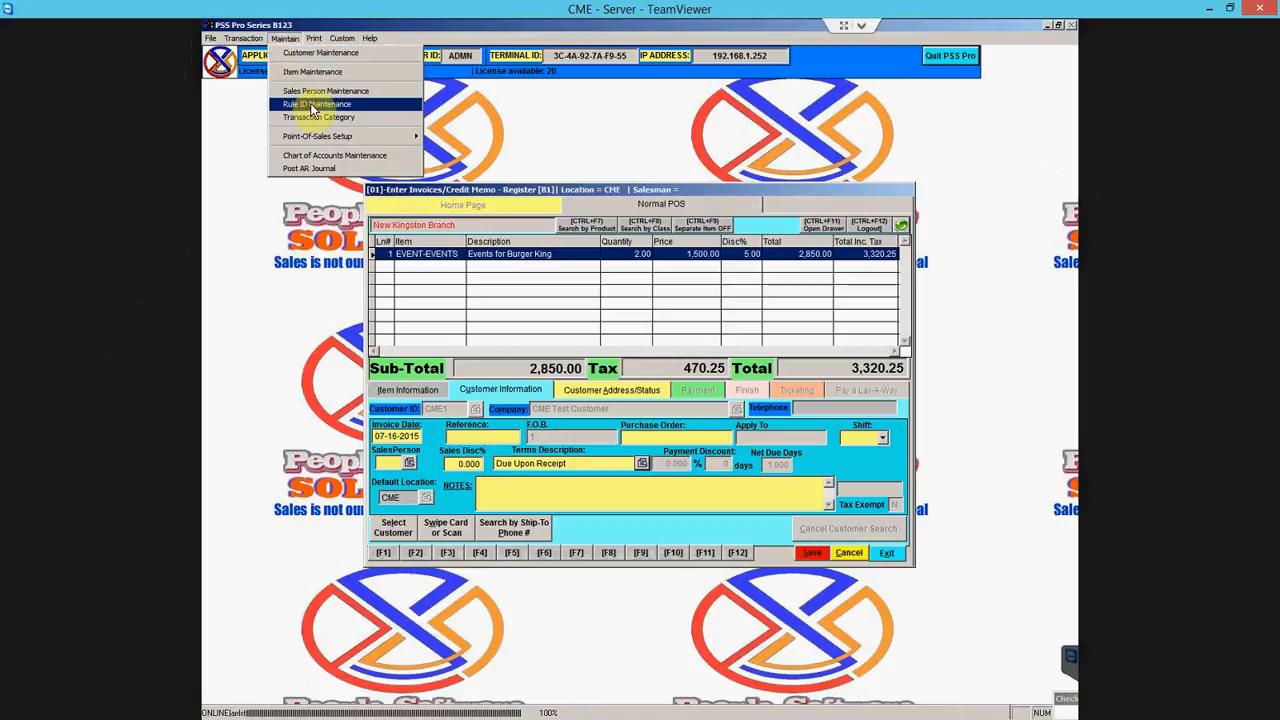
{"action": "left_click", "coordinate": [317, 107]}
{"action": "left_click", "coordinate": [432, 224]}
{"action": "type", "text": "0"}
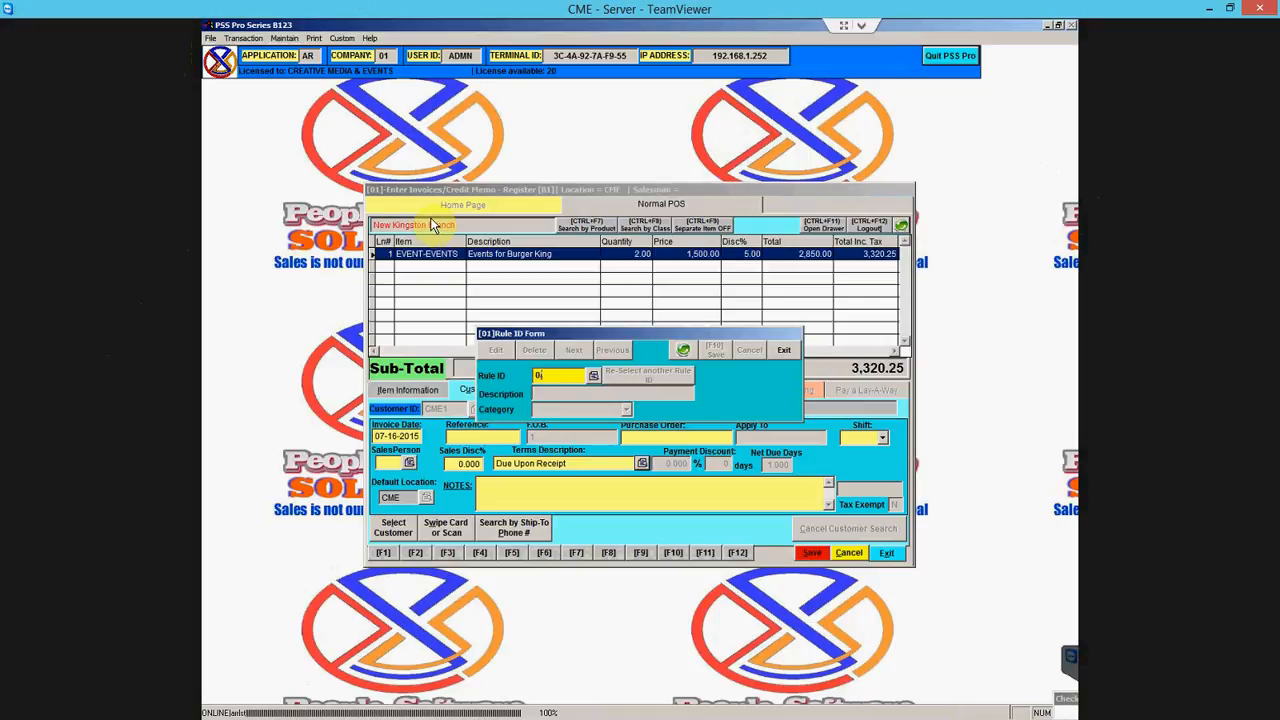
{"action": "type", "text": "00"}
{"action": "key", "text": "Return"}
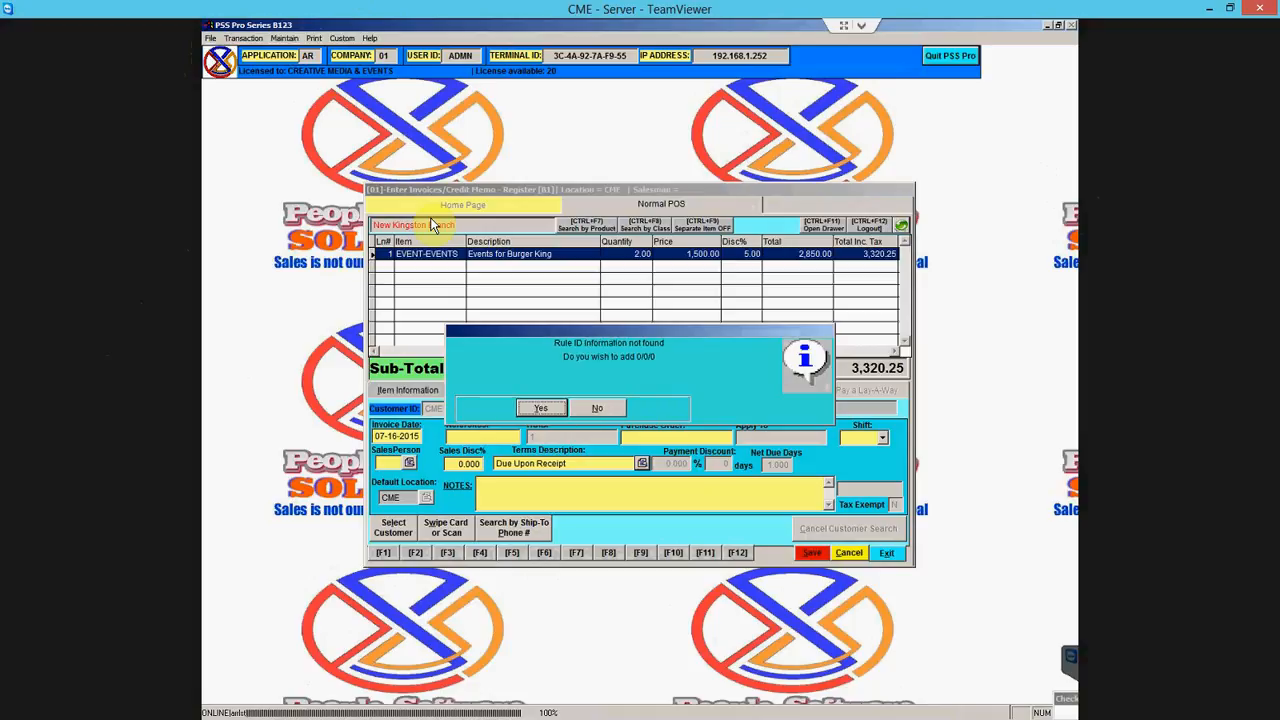
{"action": "key", "text": "Return"}
- Save the new Cash On Delivery rule with category CSTTERMS
{"action": "type", "text": "Cash On Delivery"}
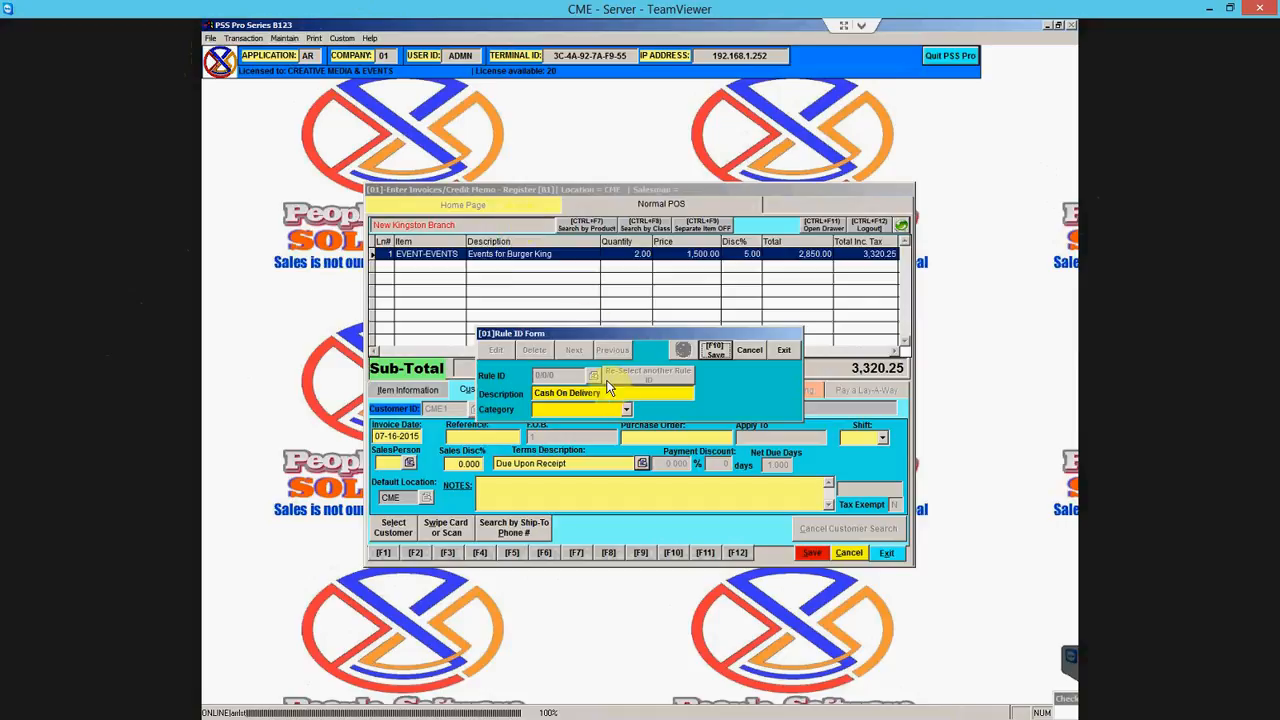
{"action": "left_click", "coordinate": [626, 409]}
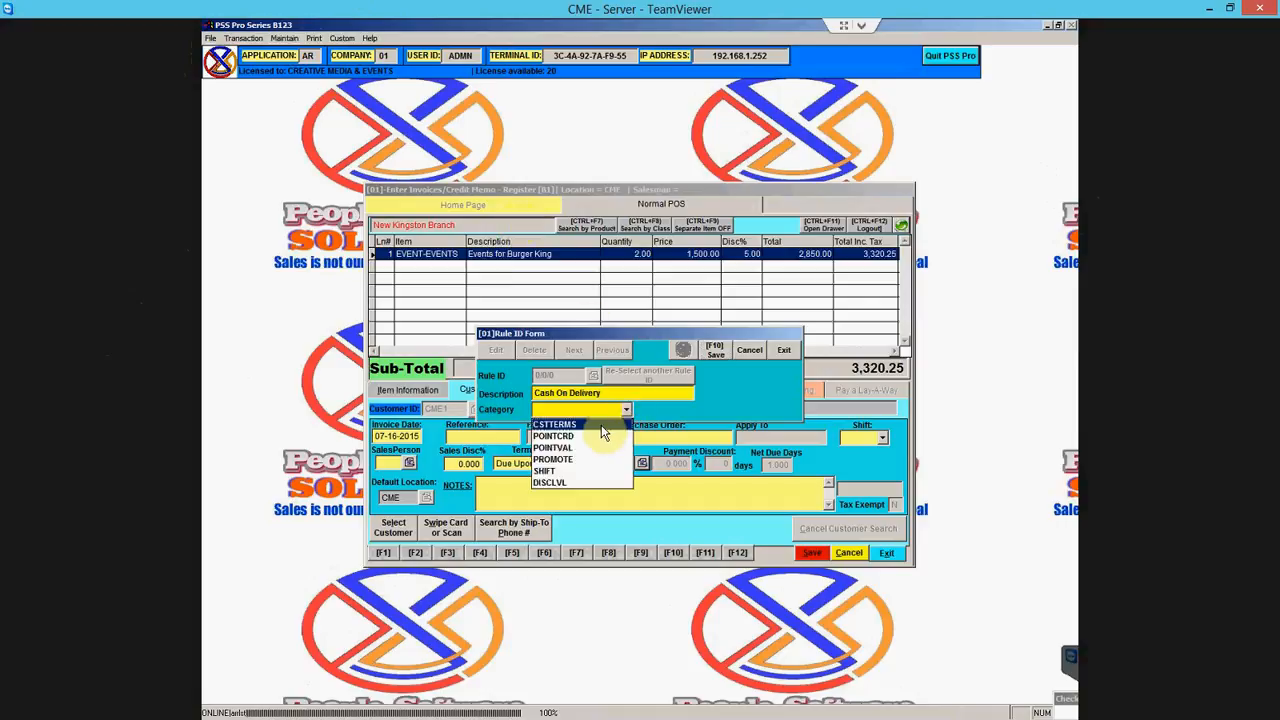
{"action": "left_click", "coordinate": [601, 426]}
{"action": "left_click", "coordinate": [711, 348]}
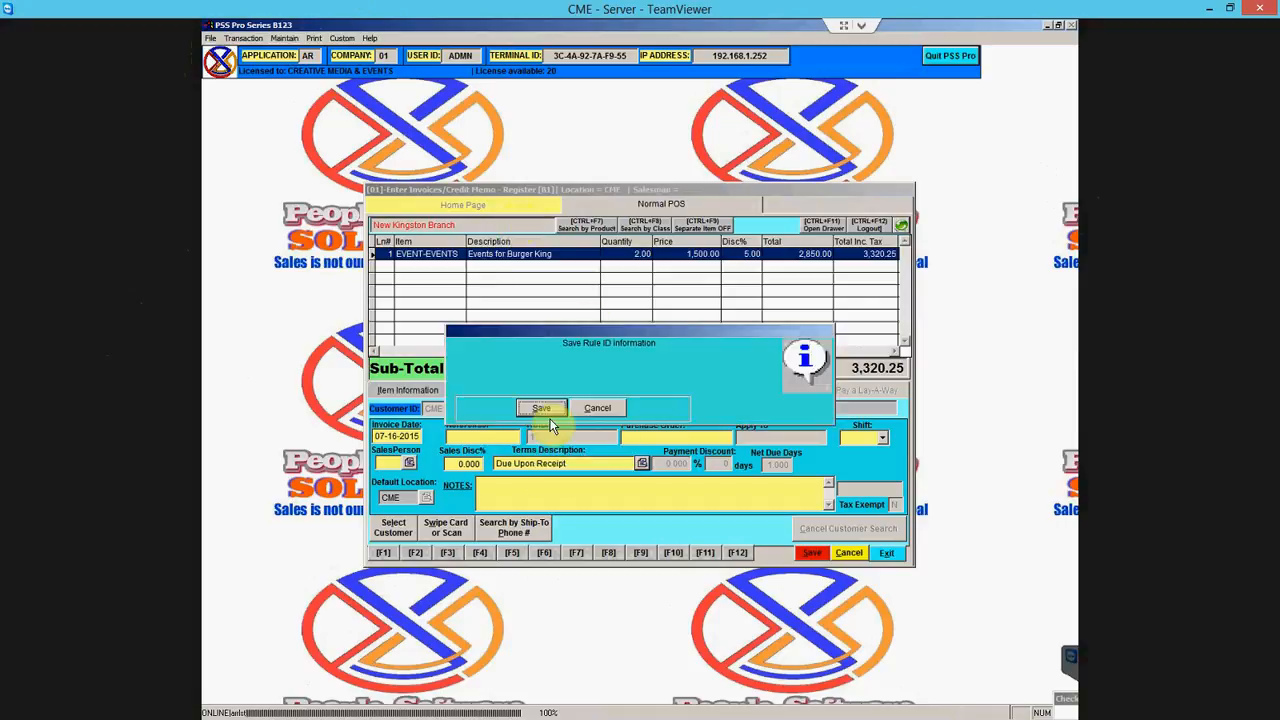
{"action": "left_click", "coordinate": [594, 410]}
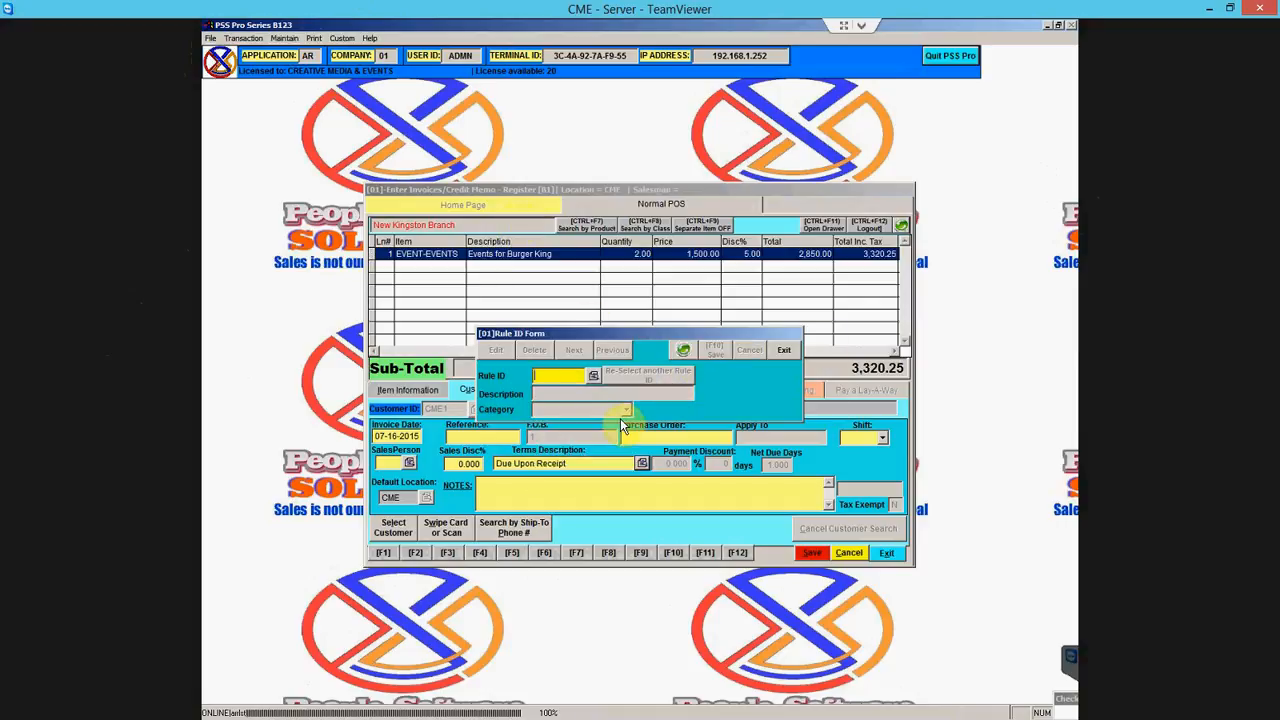
{"action": "left_click", "coordinate": [777, 354]}
- Refresh the tables and set the invoice terms to Cash On Delivery
{"action": "left_click", "coordinate": [901, 226]}
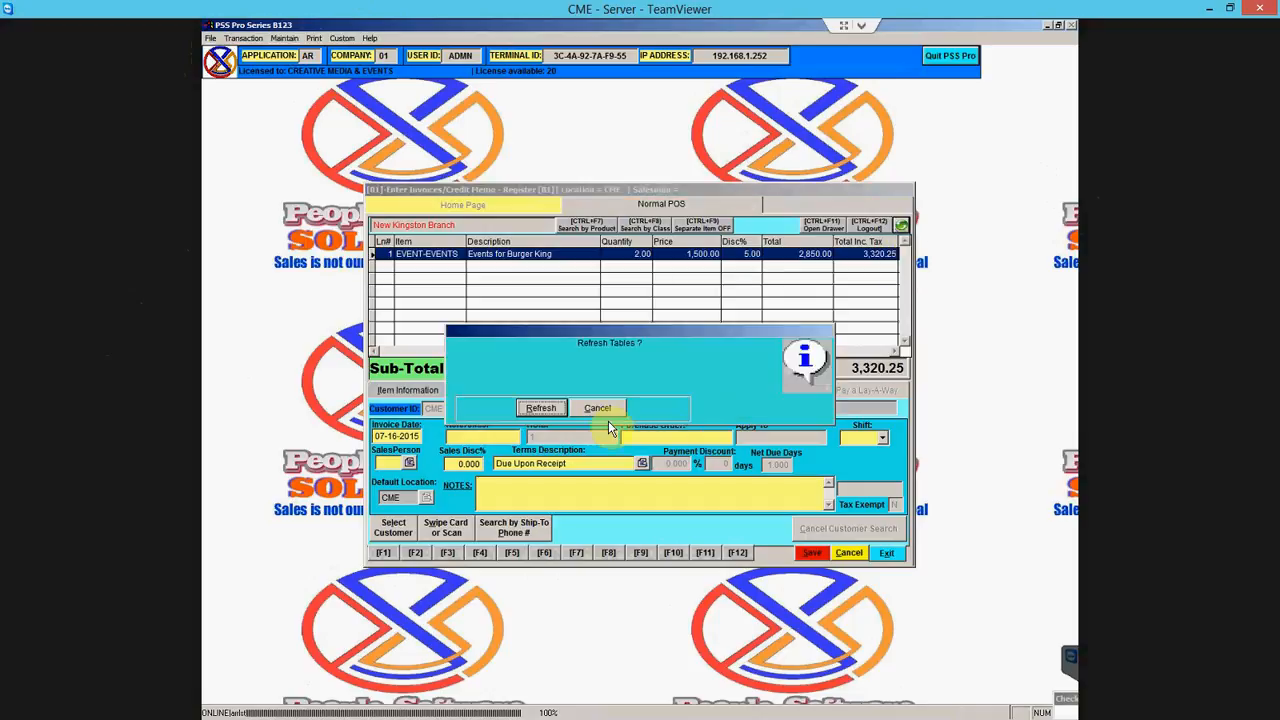
{"action": "left_click", "coordinate": [541, 408]}
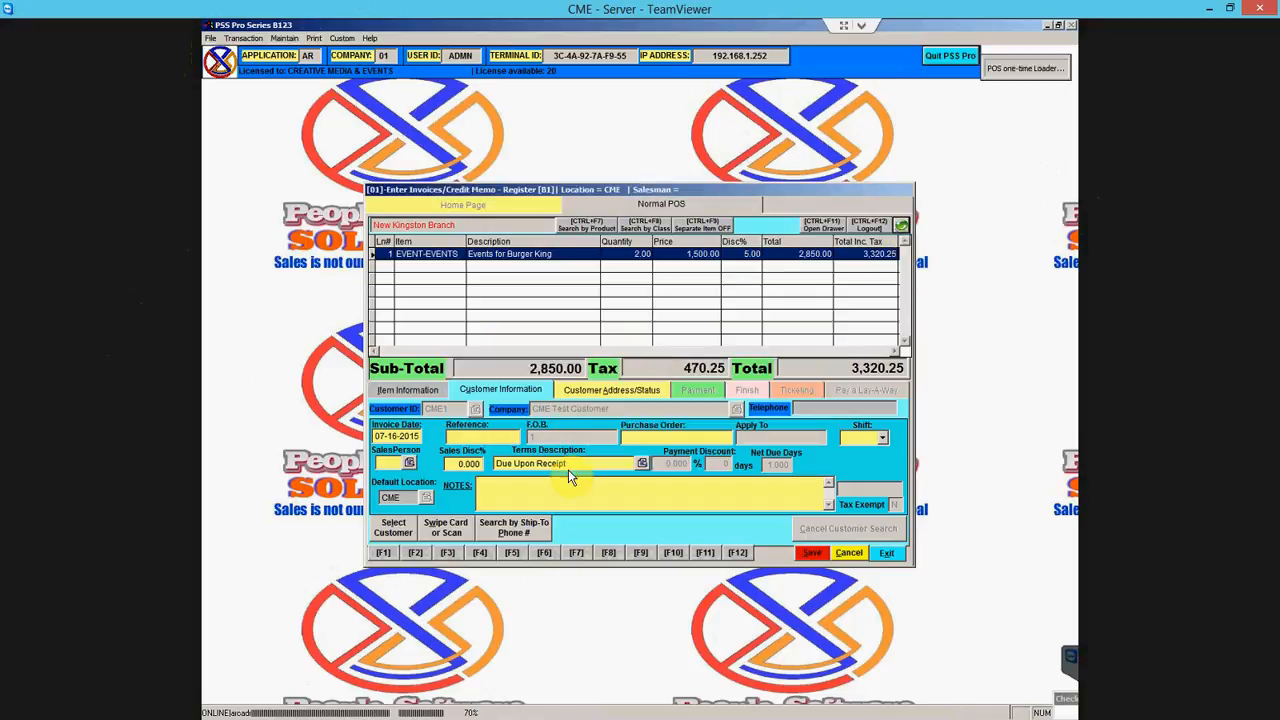
{"action": "left_click", "coordinate": [641, 463]}
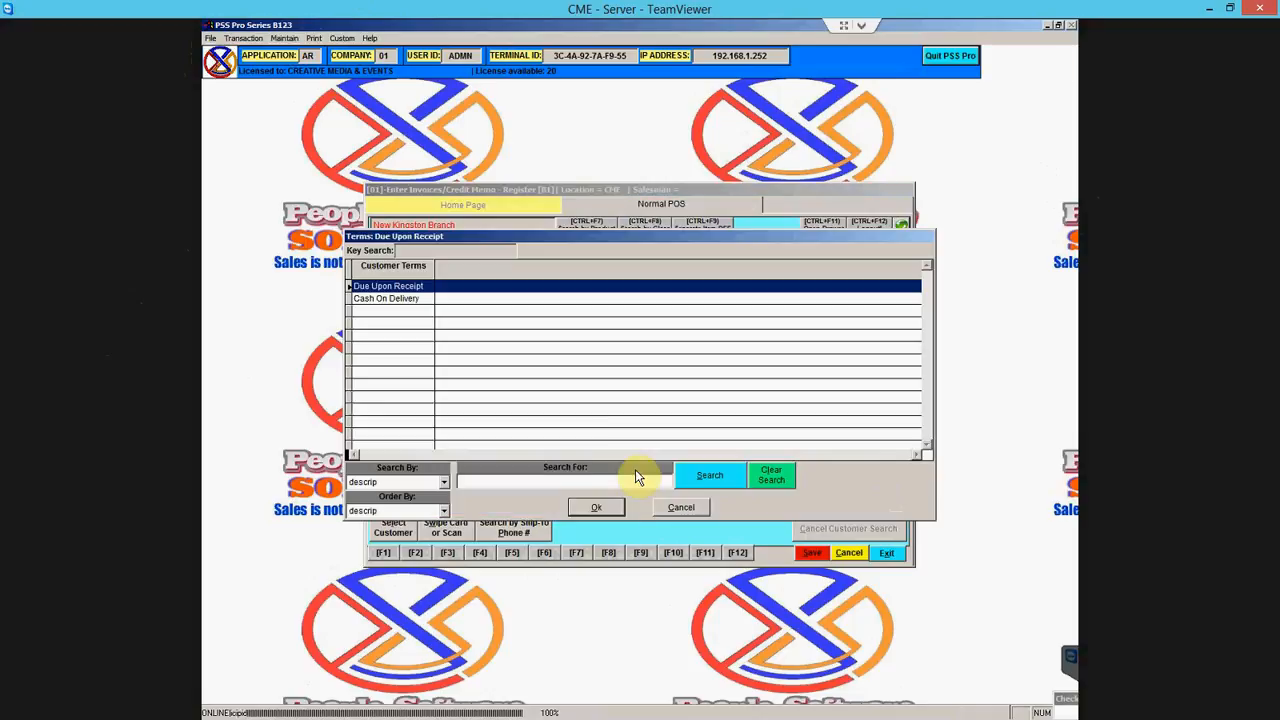
{"action": "left_click", "coordinate": [412, 298]}
{"action": "left_click", "coordinate": [596, 507]}
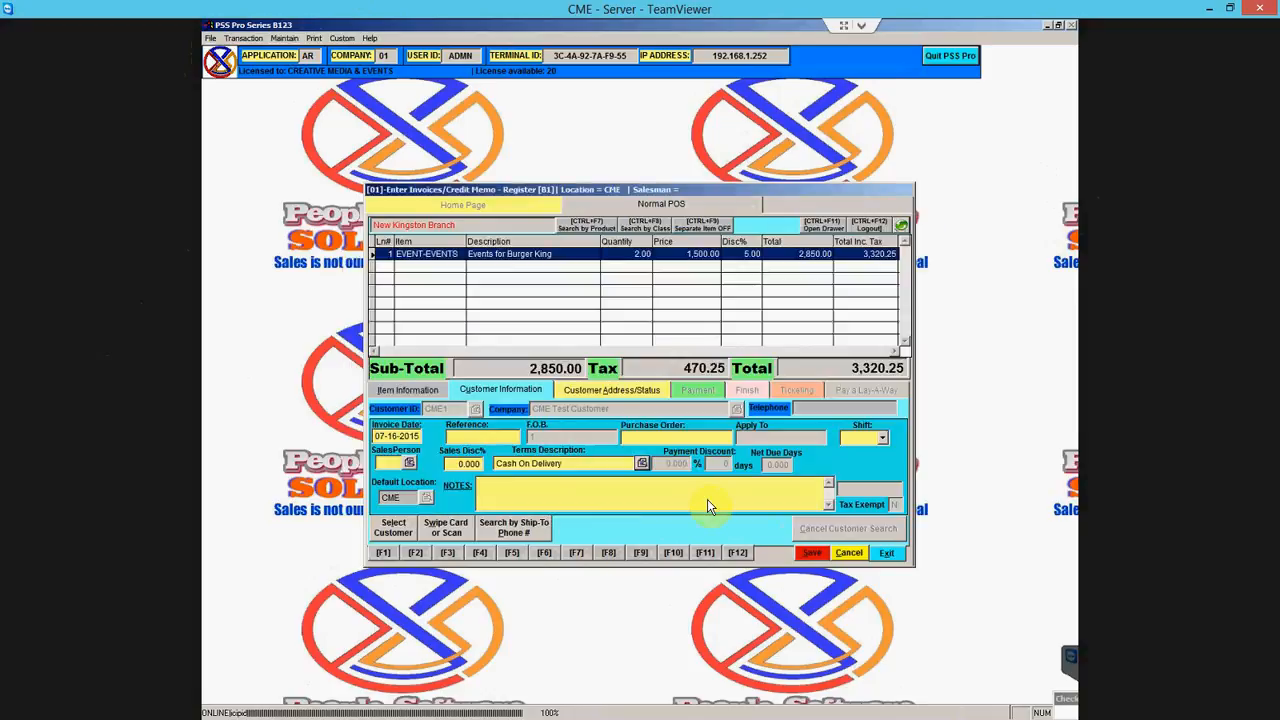
{"action": "left_click", "coordinate": [428, 388]}
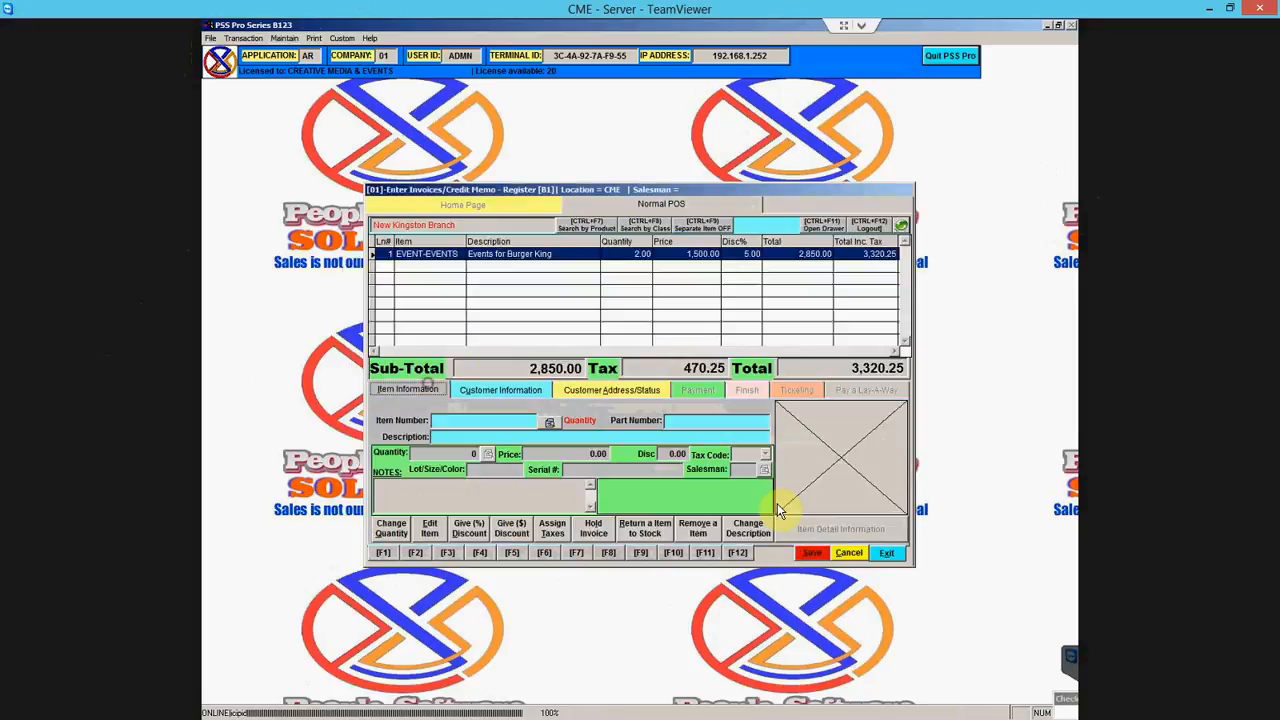
{"action": "left_click", "coordinate": [809, 549]}
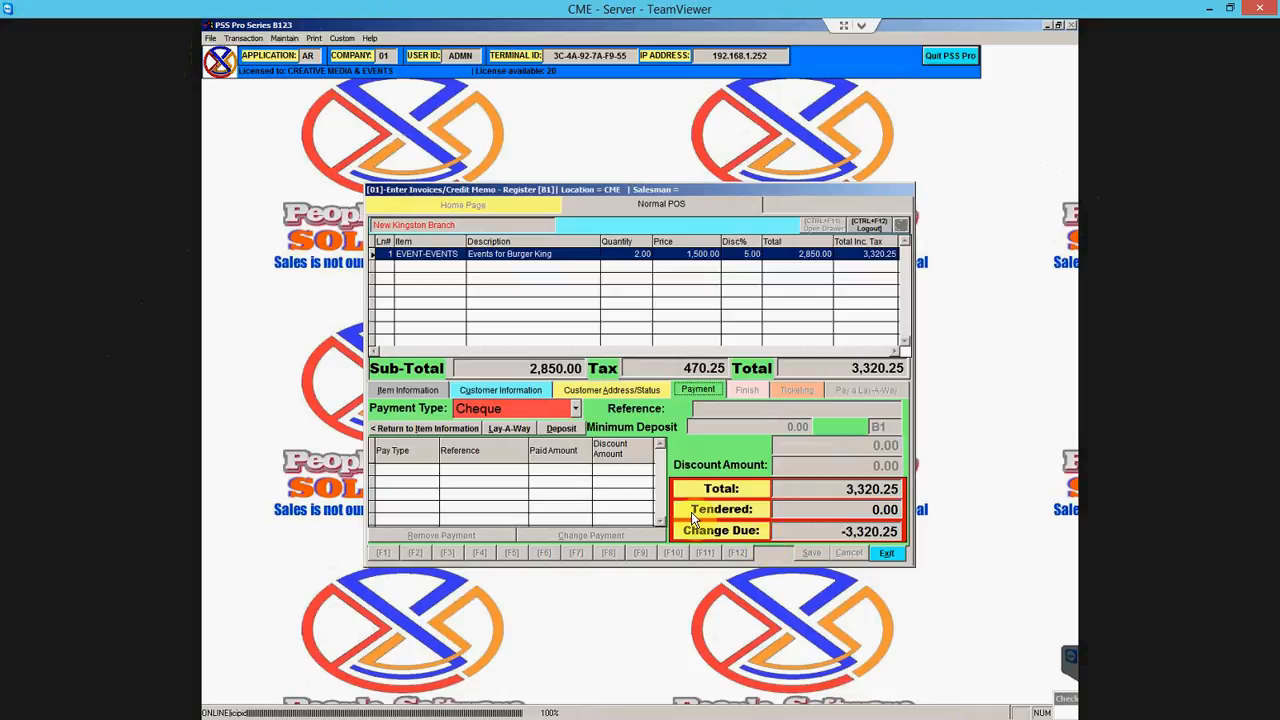
{"action": "left_click", "coordinate": [575, 411]}
{"action": "left_click", "coordinate": [652, 414]}
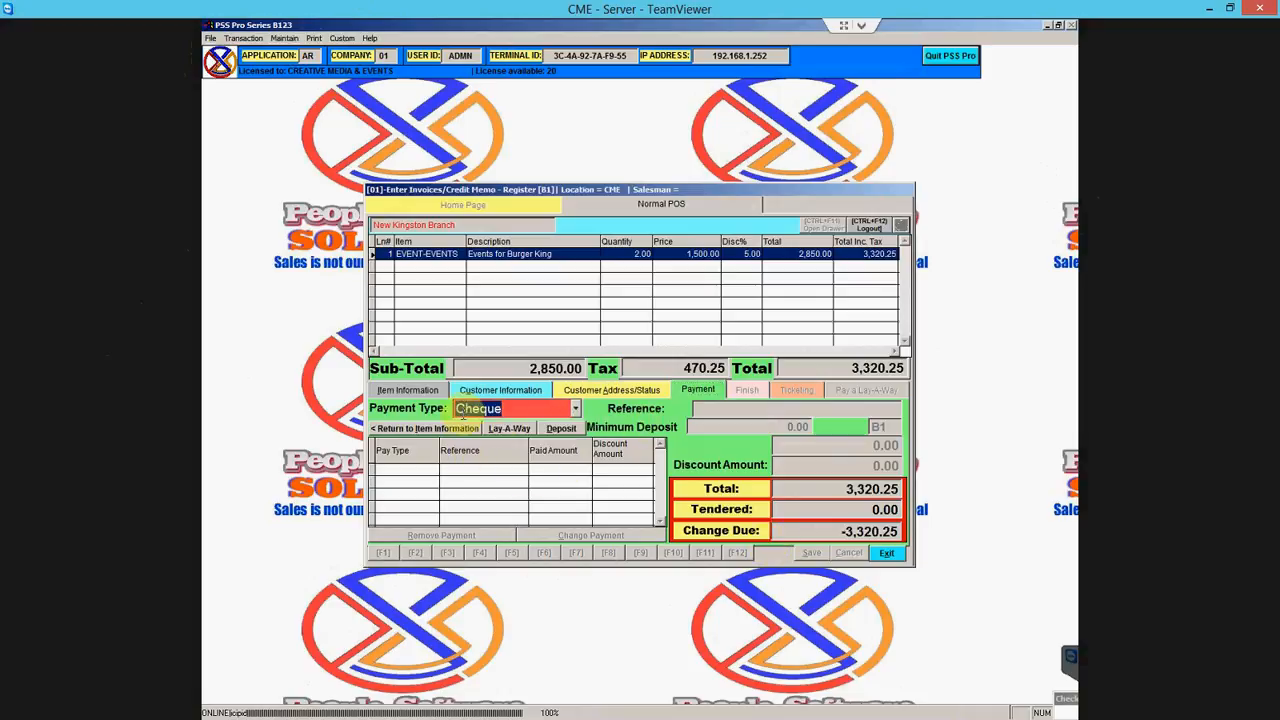
{"action": "left_click", "coordinate": [410, 390]}
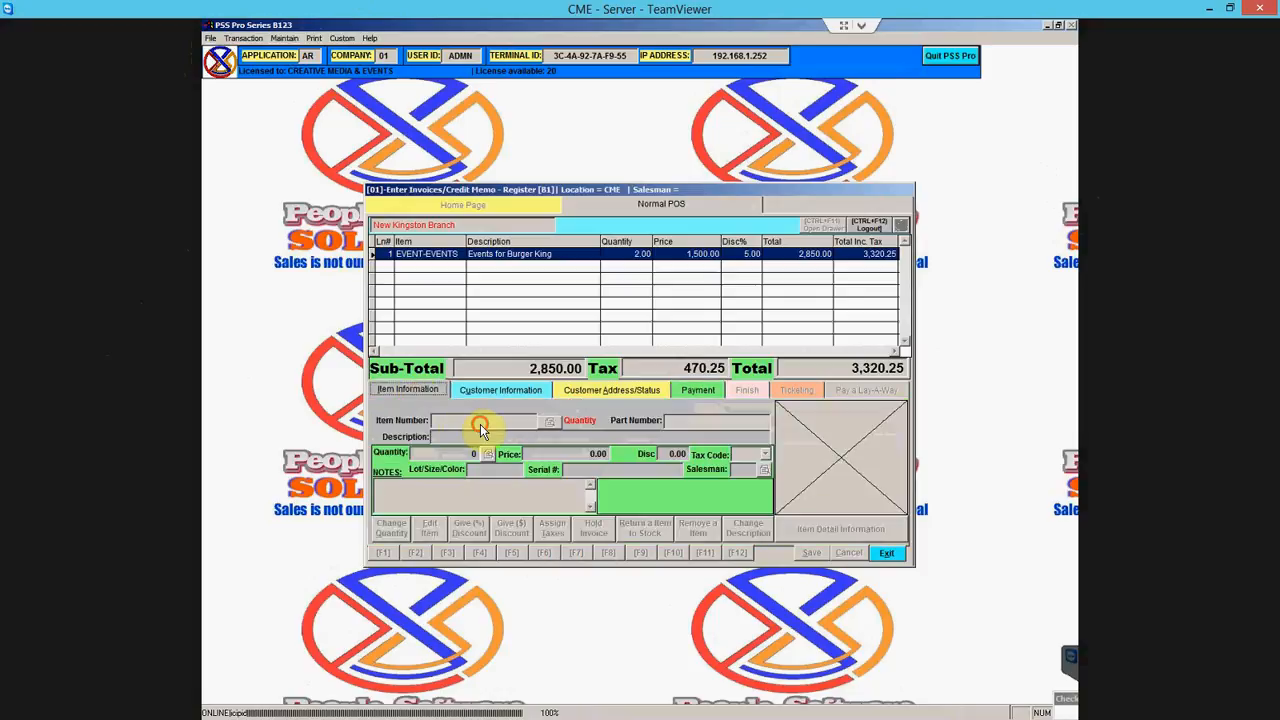
{"action": "left_click", "coordinate": [494, 390]}
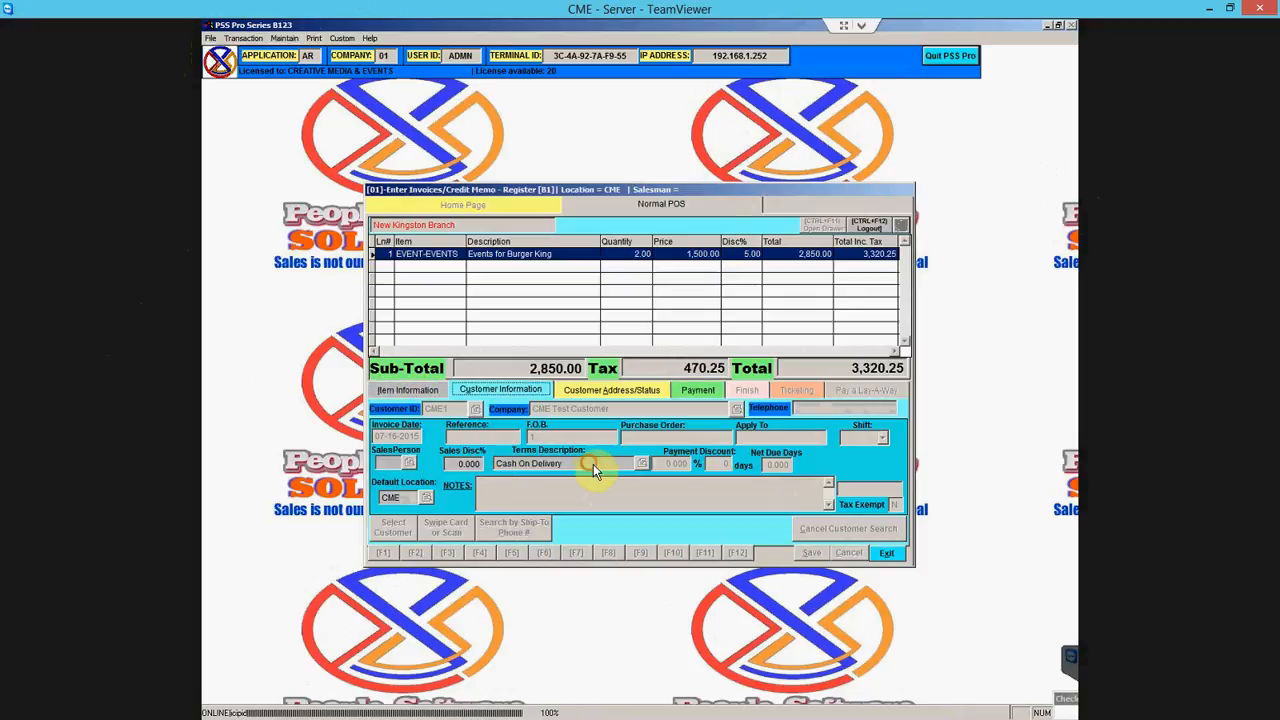
{"action": "left_click", "coordinate": [705, 390]}
{"action": "left_click", "coordinate": [455, 429]}
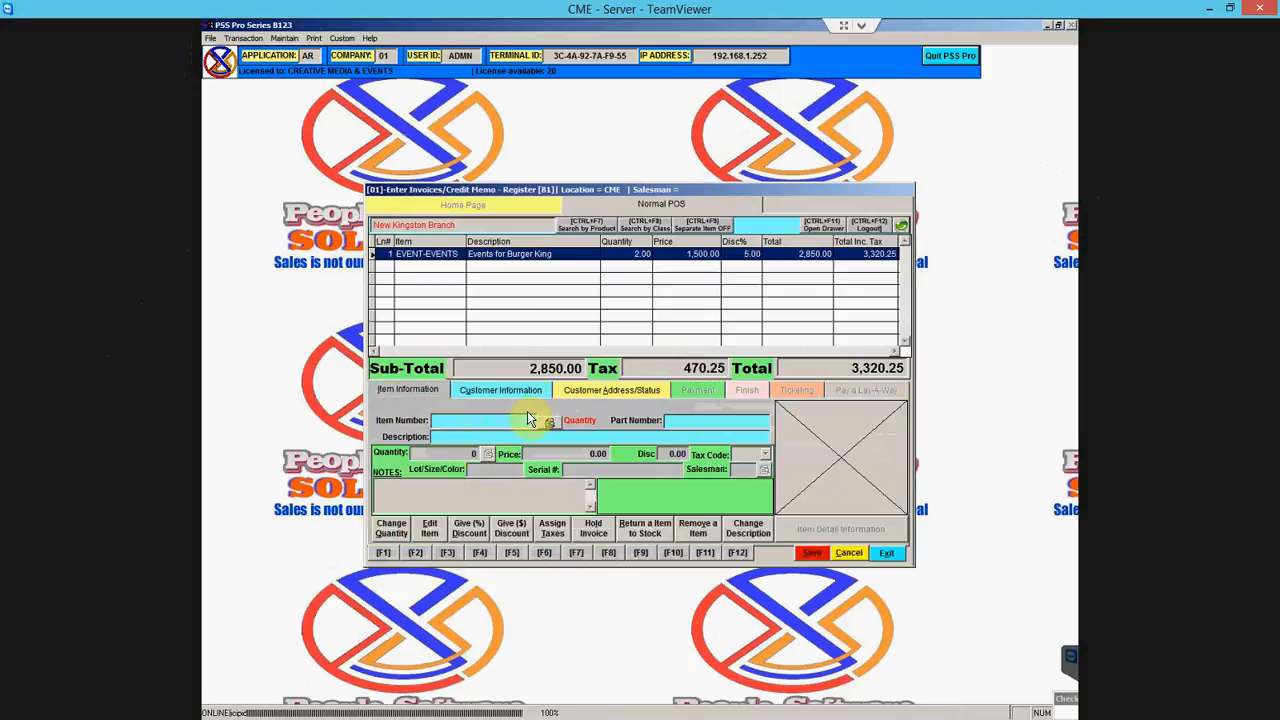
- Change the Events for Burger King line quantity to 1, keeping its 5% discount
{"action": "left_click", "coordinate": [516, 291]}
{"action": "left_click", "coordinate": [393, 528]}
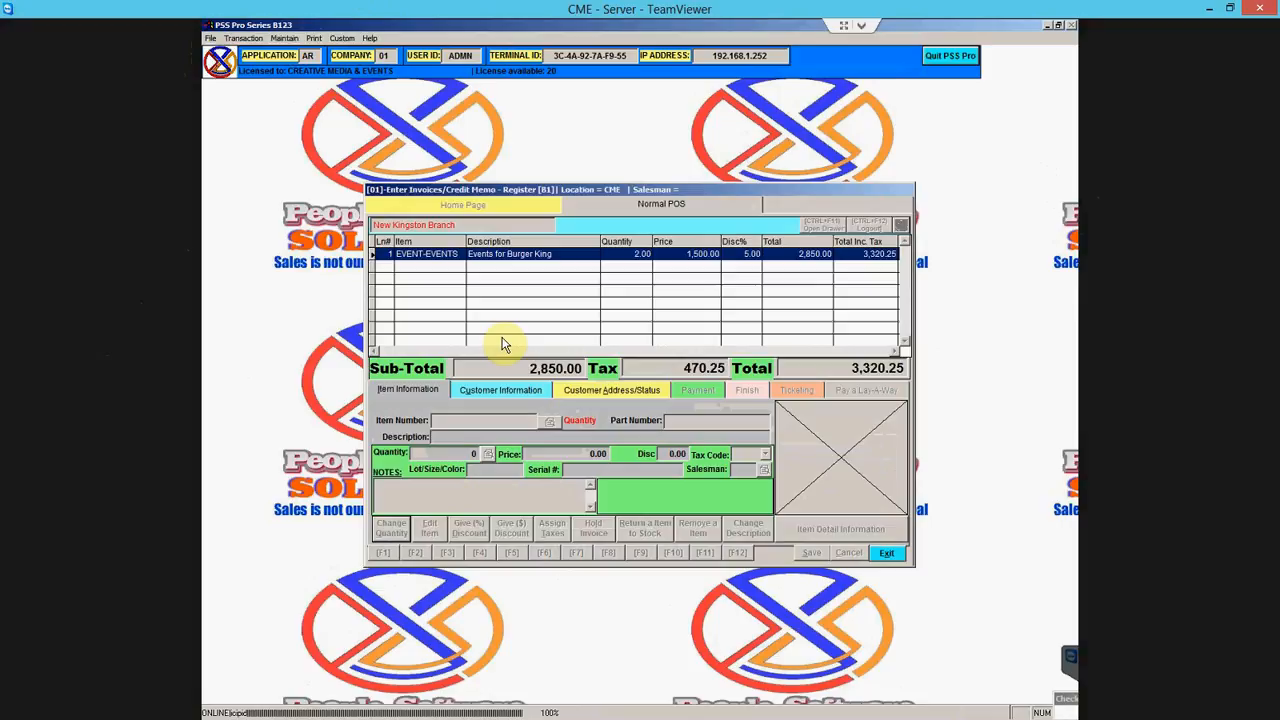
{"action": "type", "text": "1"}
{"action": "key", "text": "Return"}
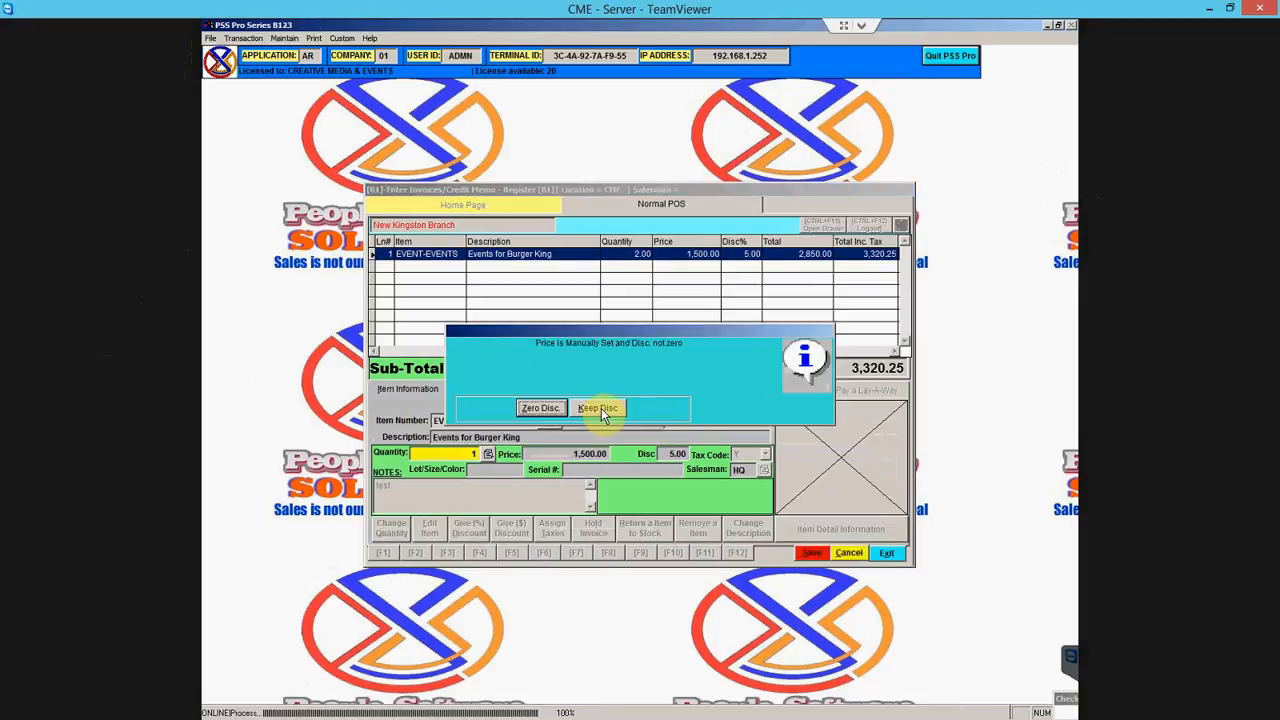
{"action": "left_click", "coordinate": [592, 407]}
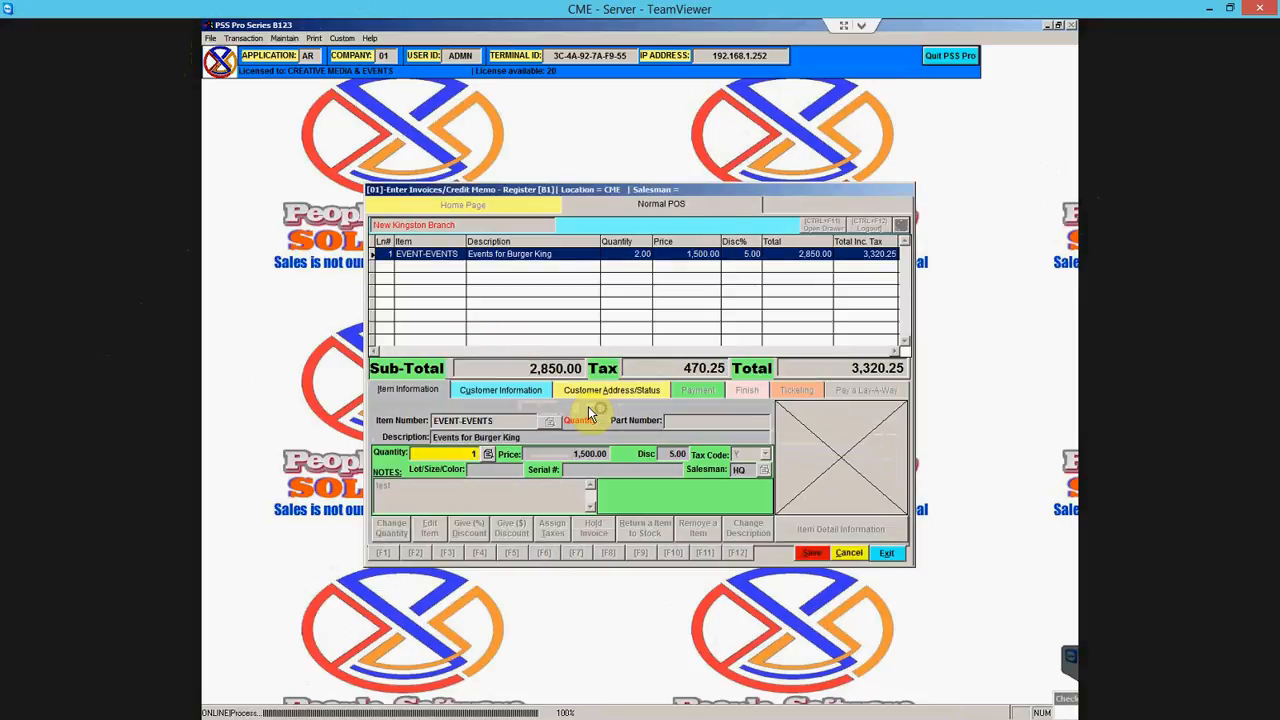
- Start a cheque payment with reference 'bns#', then decline tendering the full 1,660.13
{"action": "key", "text": "alt+s"}
{"action": "left_click", "coordinate": [532, 410]}
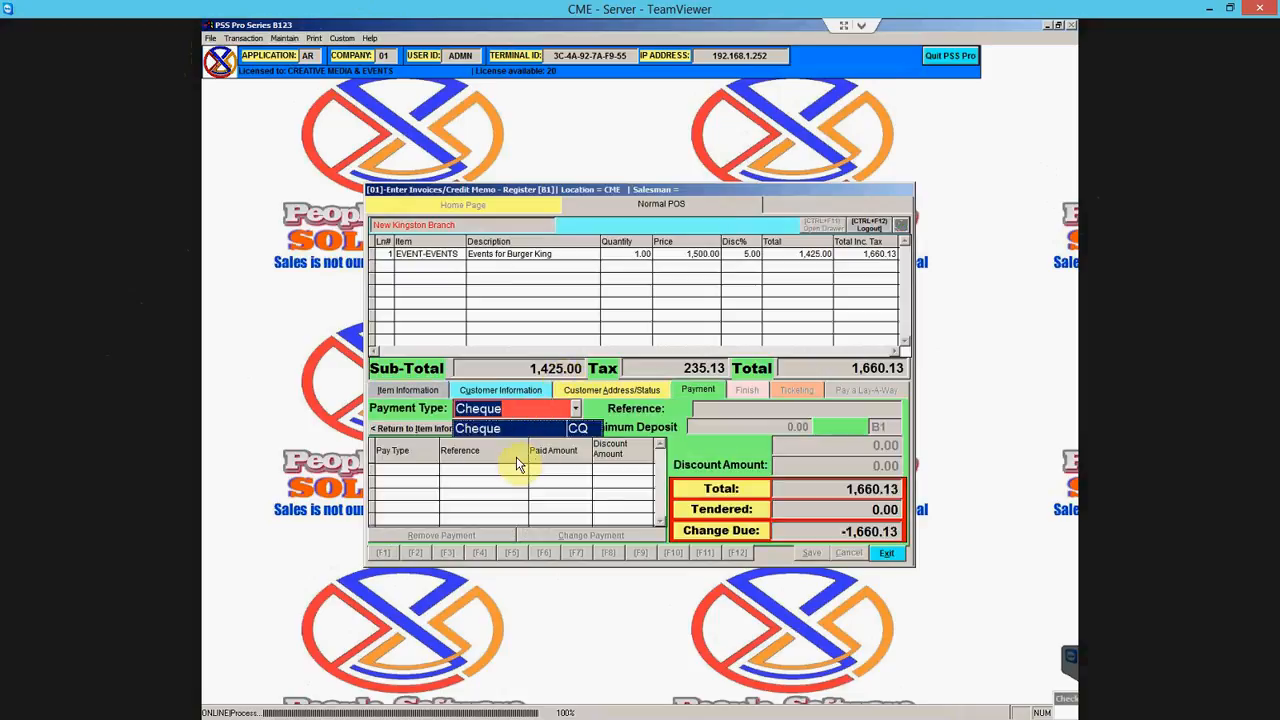
{"action": "left_click", "coordinate": [567, 432]}
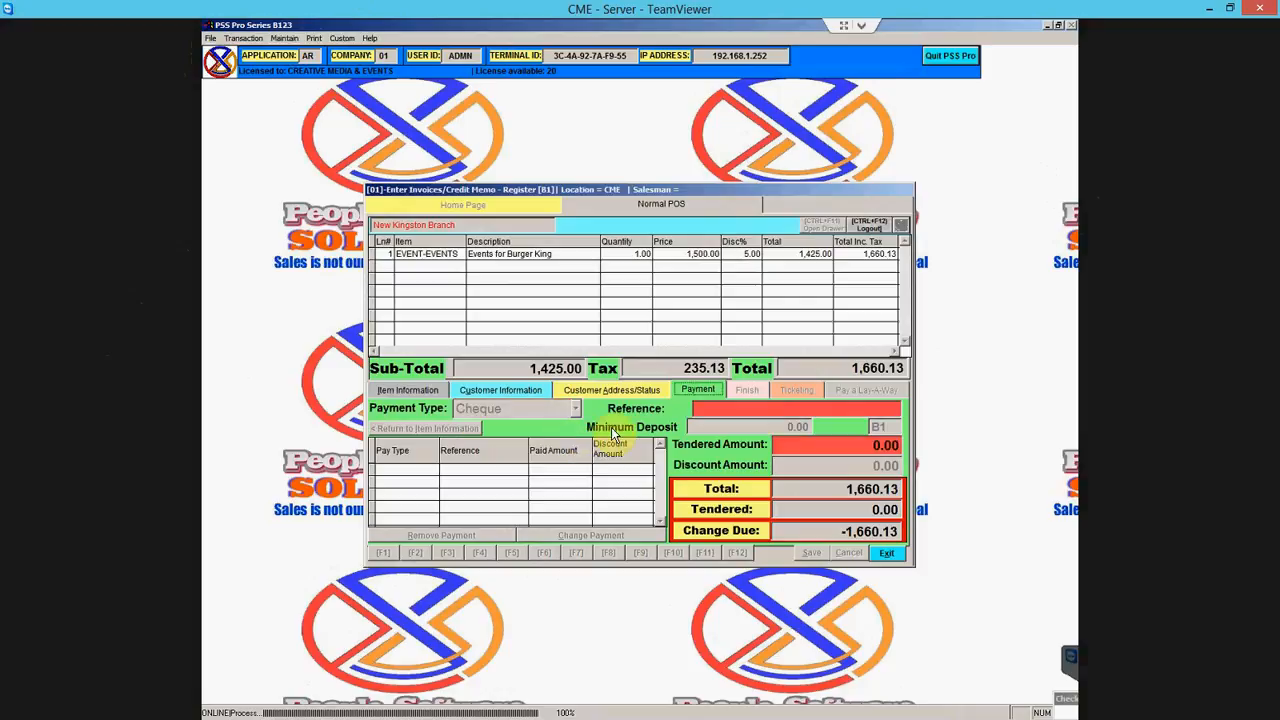
{"action": "left_click", "coordinate": [700, 410]}
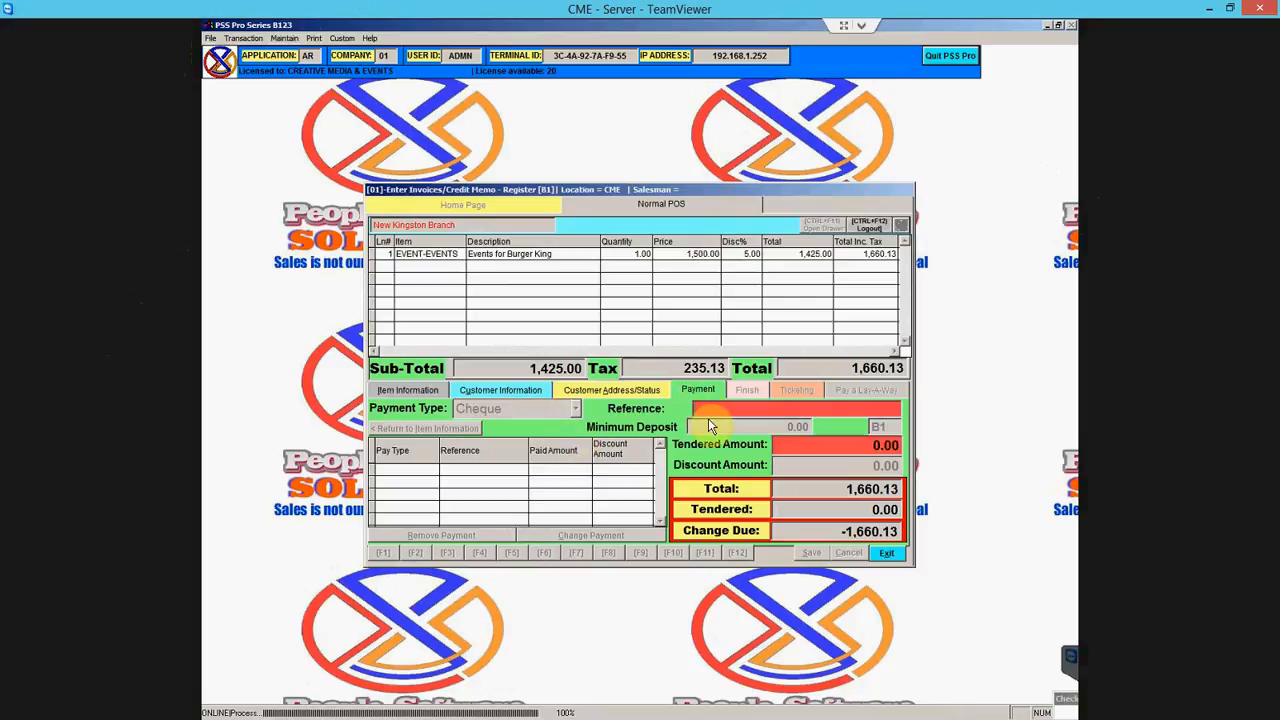
{"action": "type", "text": "bns# 54544"}
{"action": "key", "text": "Return"}
{"action": "key", "text": "Return"}
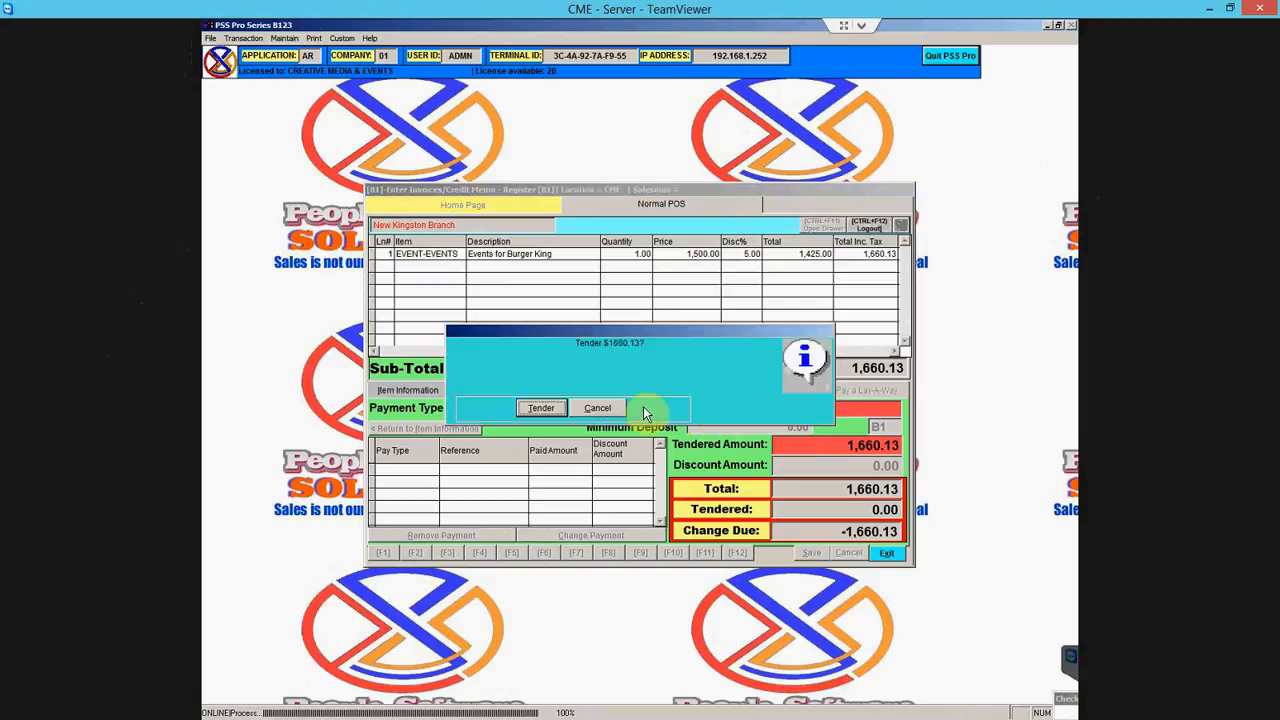
{"action": "left_click", "coordinate": [607, 409]}
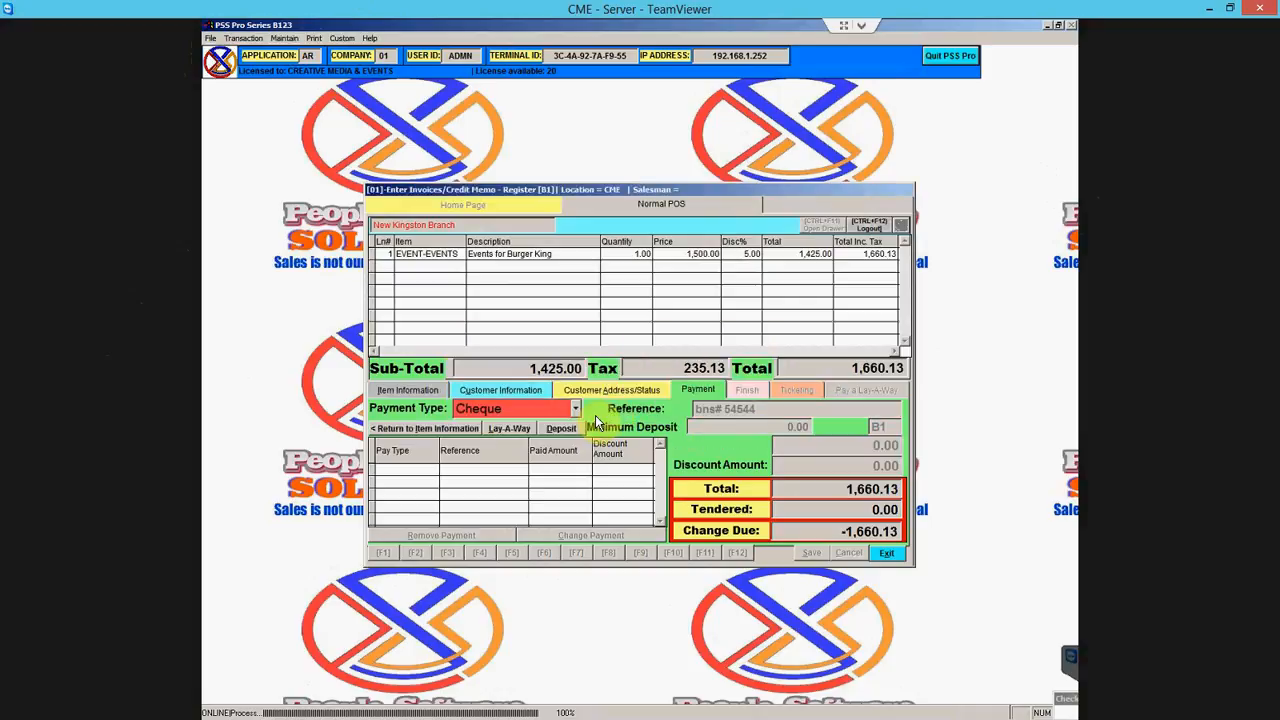
{"action": "left_click", "coordinate": [428, 429]}
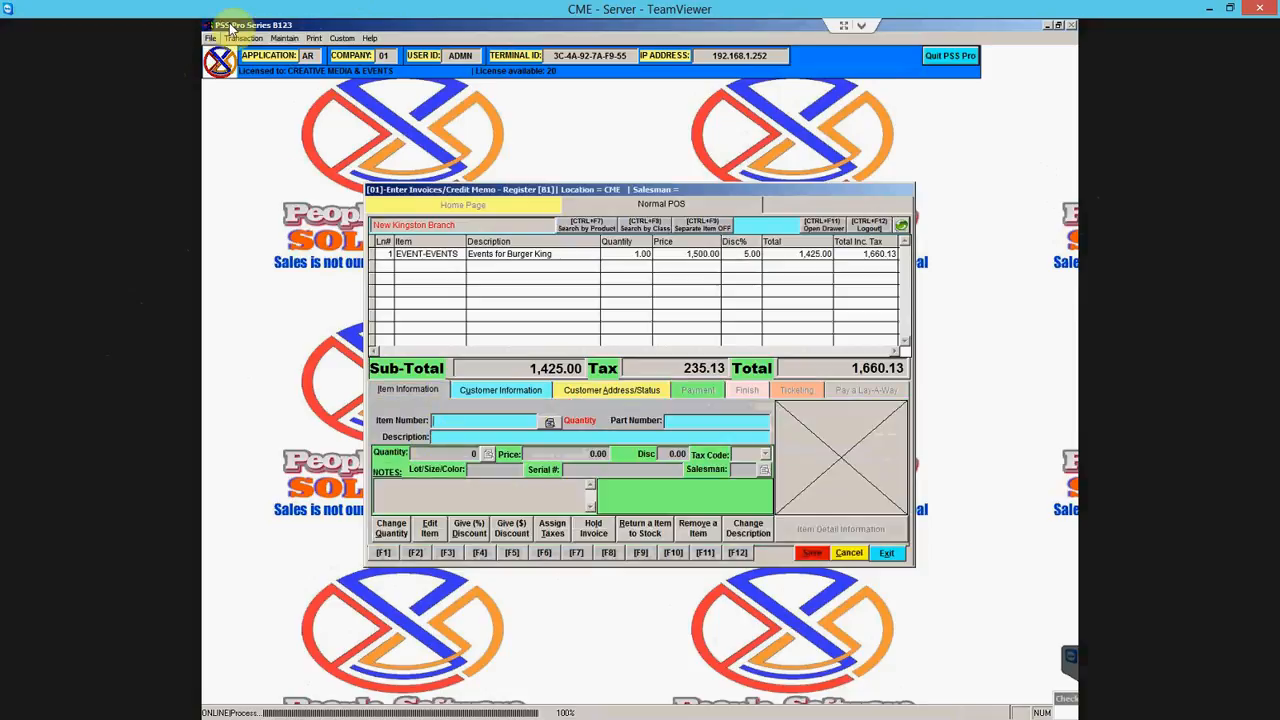
{"action": "left_click", "coordinate": [284, 38]}
- Add a new payment code CA in the payment types setup
{"action": "mouse_move", "coordinate": [340, 136]}
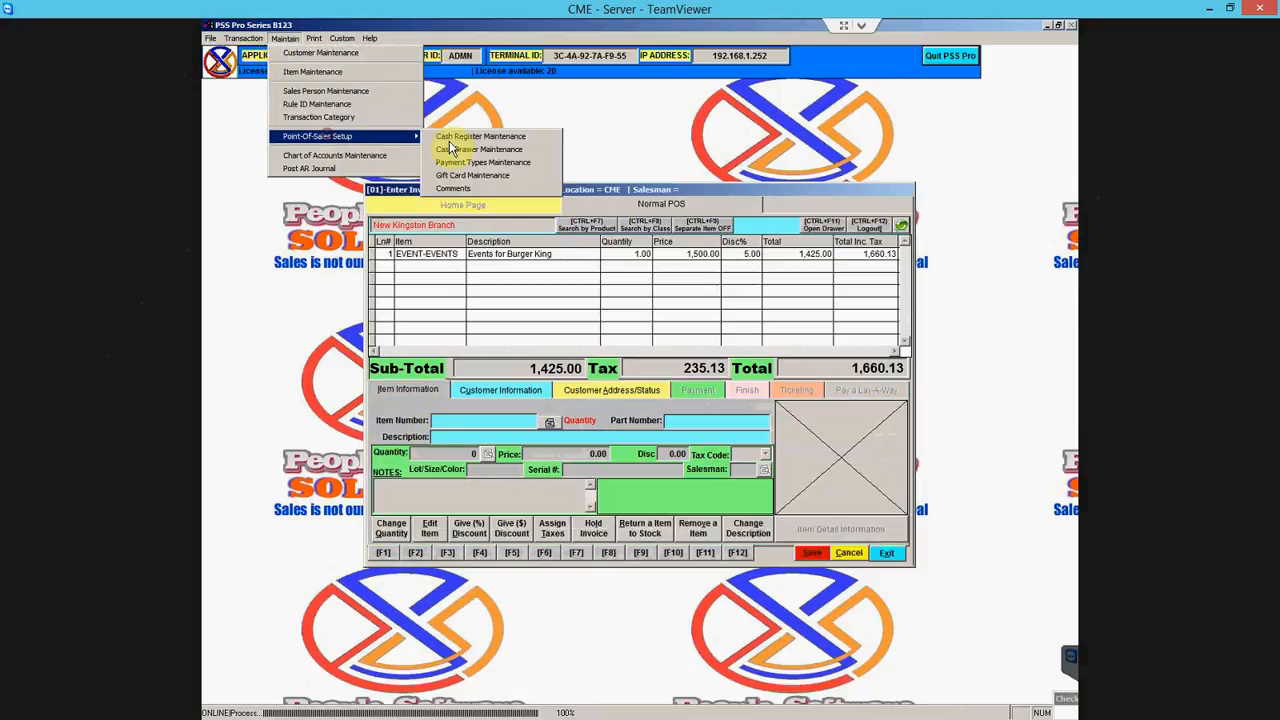
{"action": "left_click", "coordinate": [469, 162]}
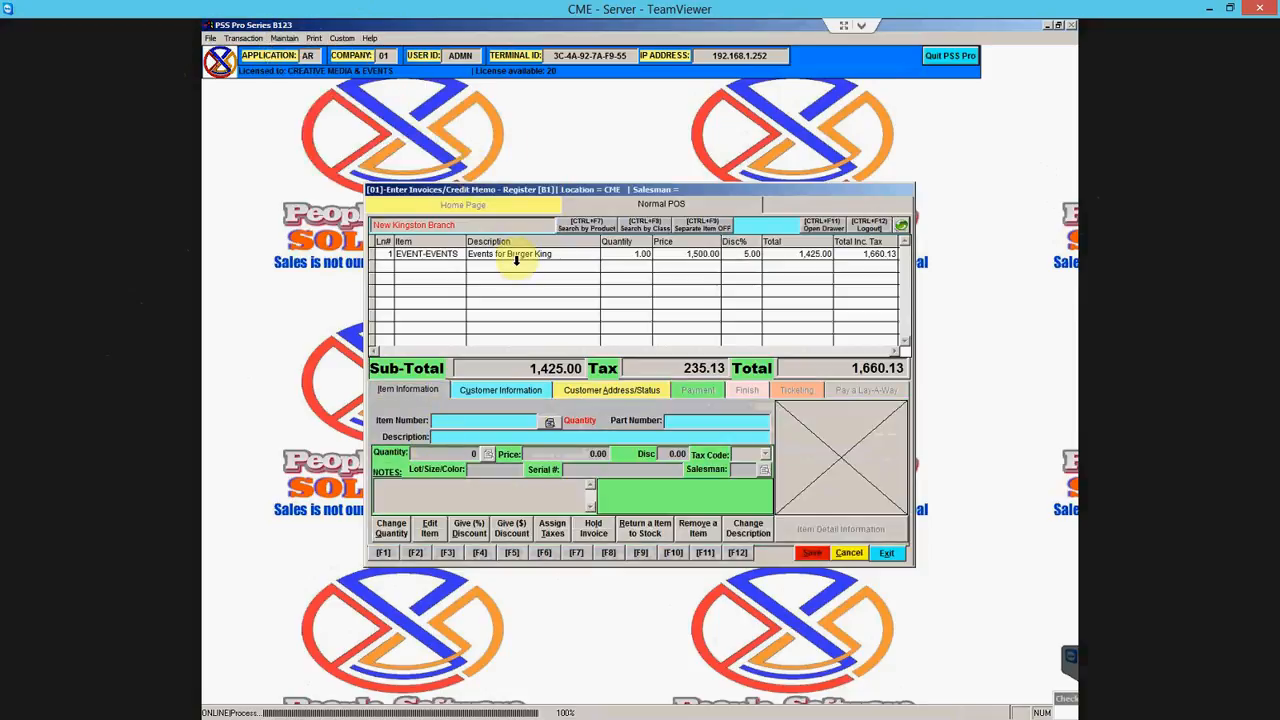
{"action": "left_click", "coordinate": [284, 38]}
{"action": "mouse_move", "coordinate": [330, 136]}
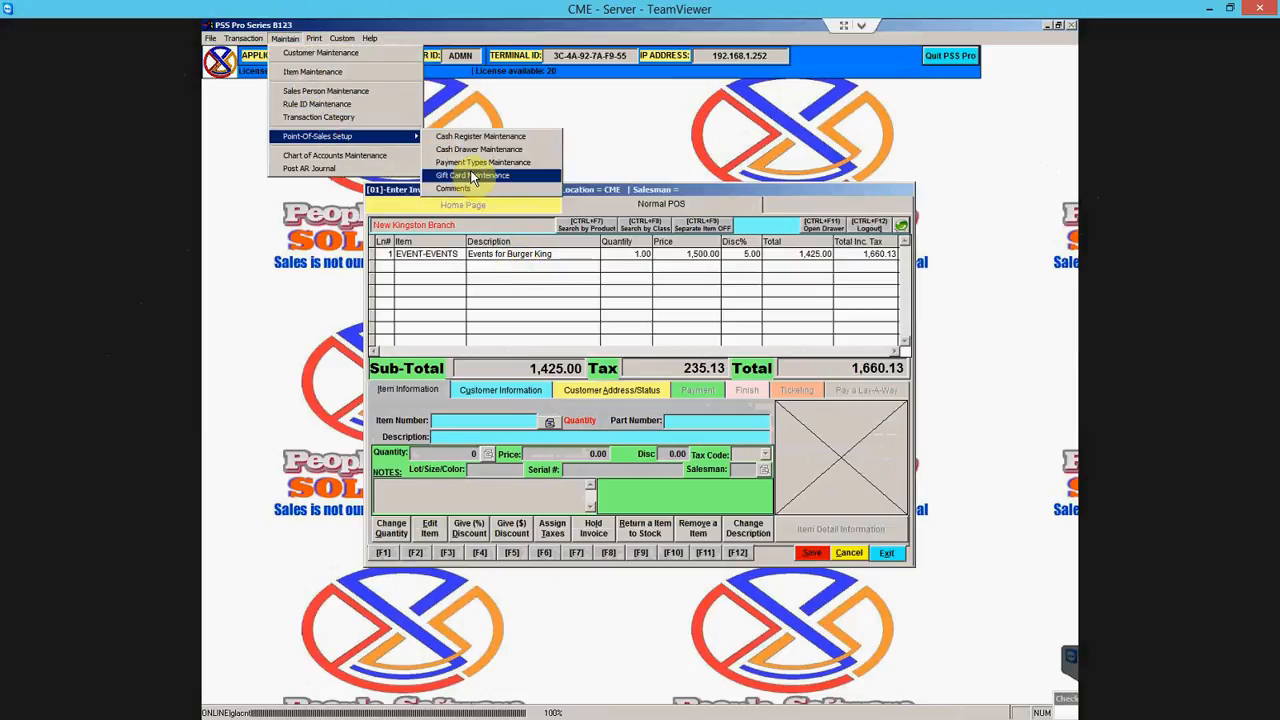
{"action": "left_click", "coordinate": [479, 163]}
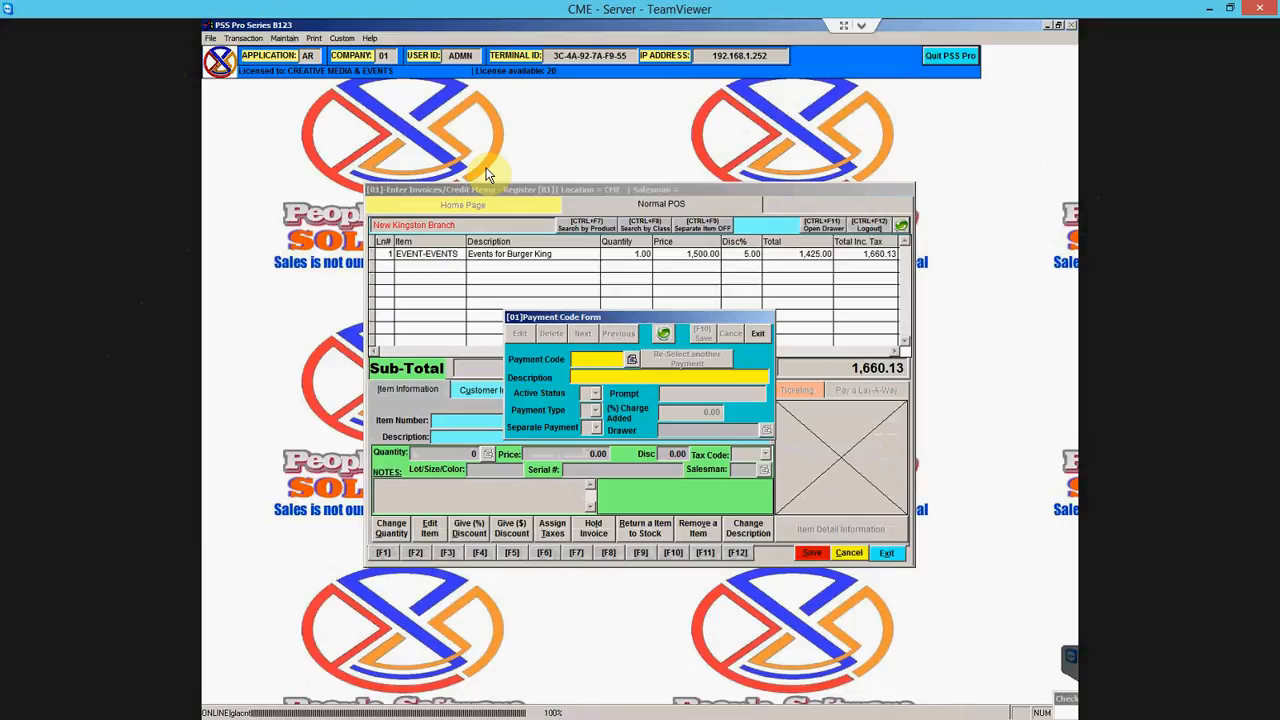
{"action": "type", "text": "CA"}
{"action": "key", "text": "Return"}
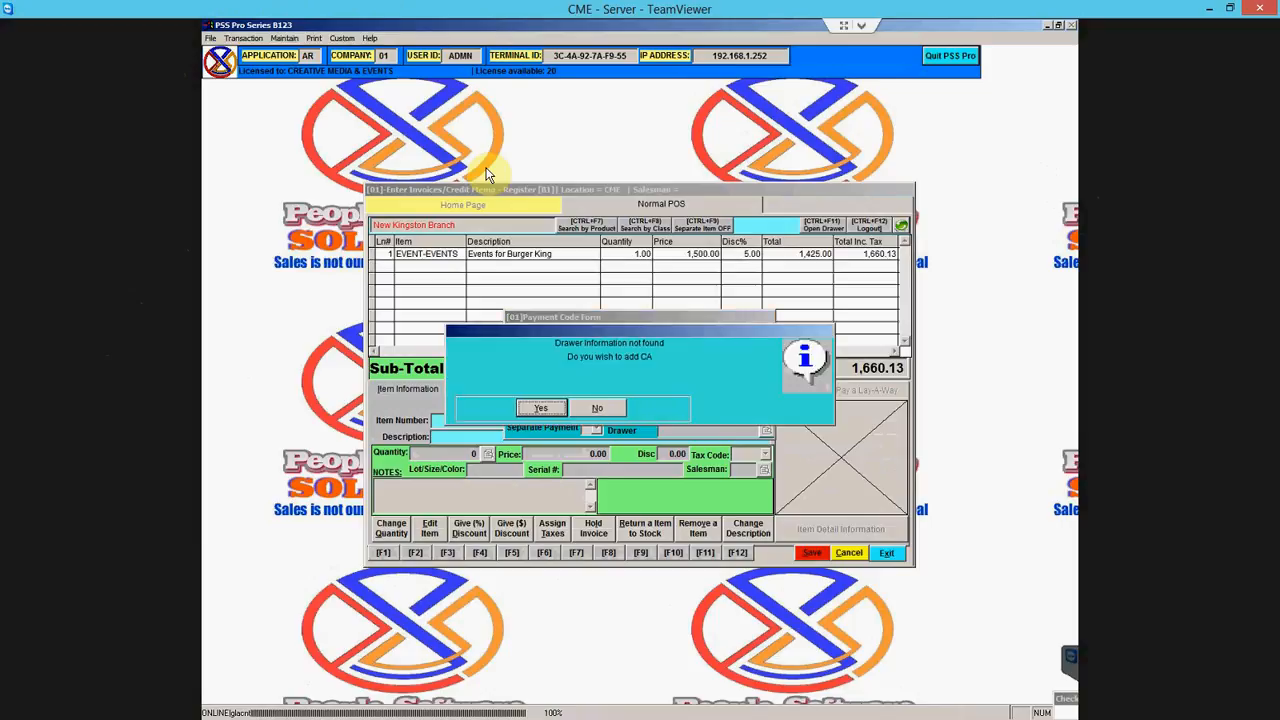
{"action": "key", "text": "Return"}
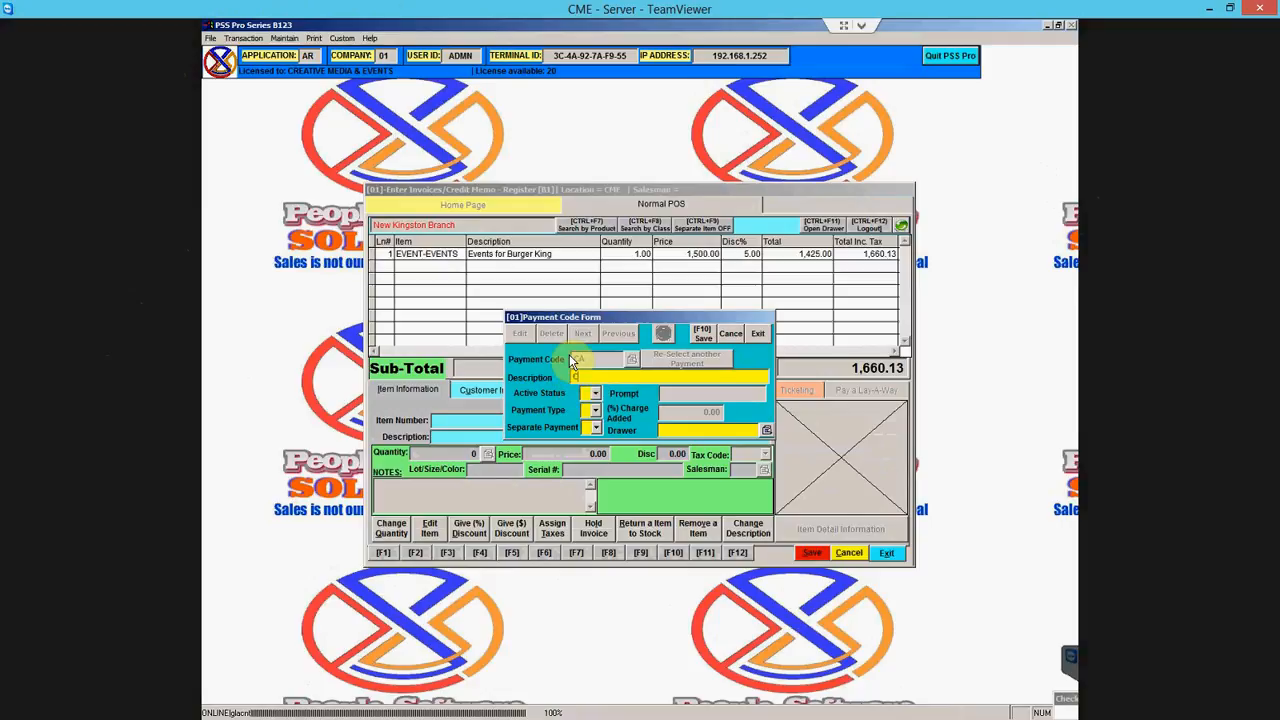
- Describe CA as Cash with payment type 1 and separate payment set to No
{"action": "type", "text": "Cash"}
{"action": "left_click", "coordinate": [596, 393]}
{"action": "left_click", "coordinate": [595, 410]}
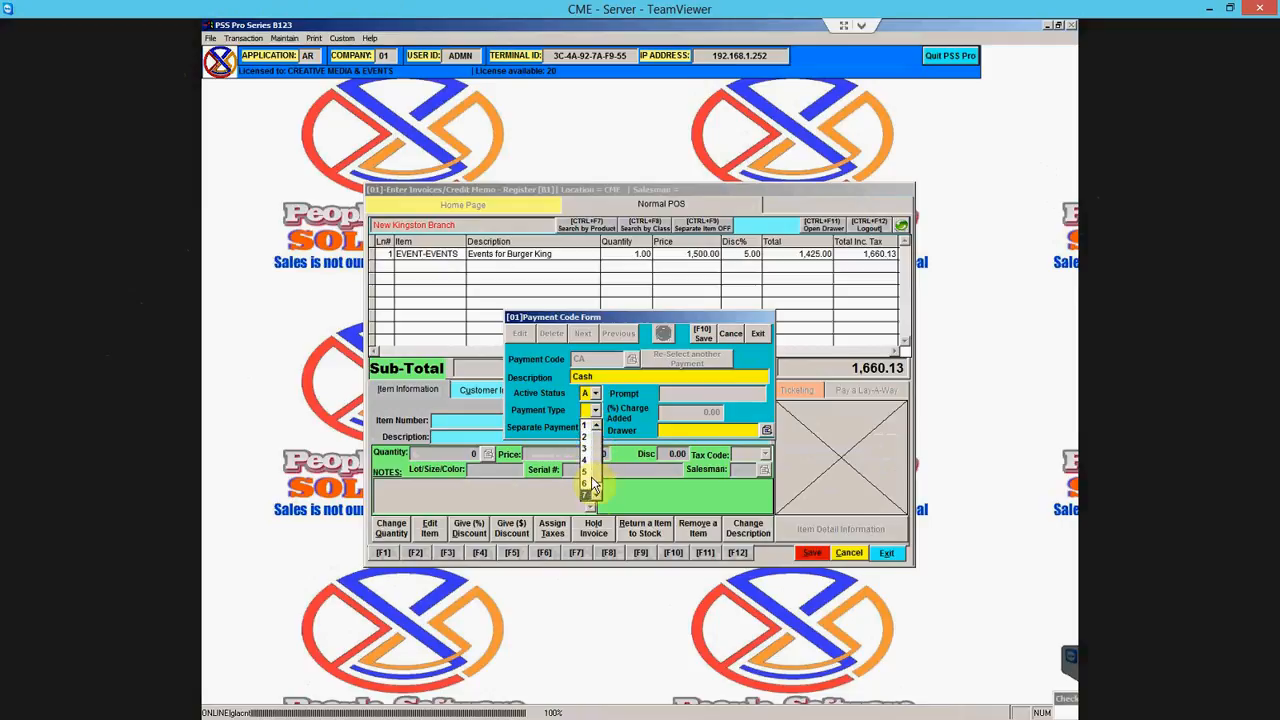
{"action": "left_click", "coordinate": [596, 411]}
{"action": "left_click", "coordinate": [596, 411]}
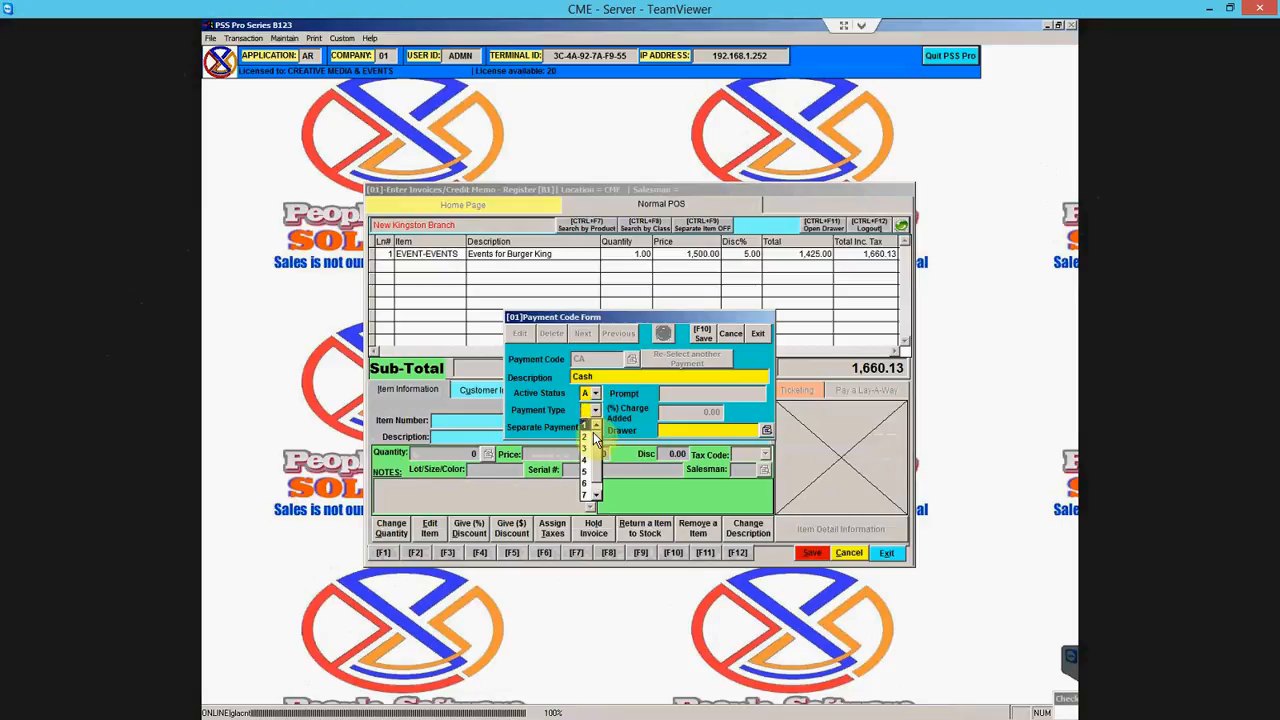
{"action": "left_click", "coordinate": [598, 442]}
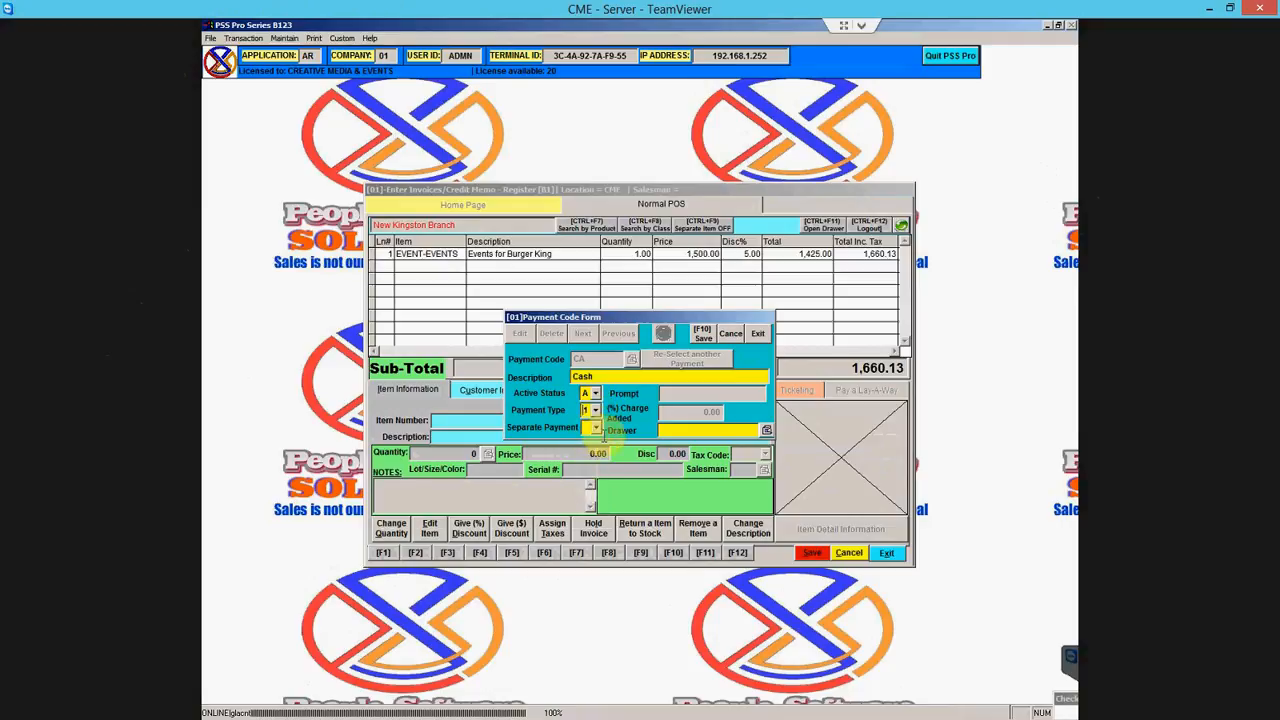
{"action": "left_click", "coordinate": [595, 430]}
{"action": "left_click", "coordinate": [596, 455]}
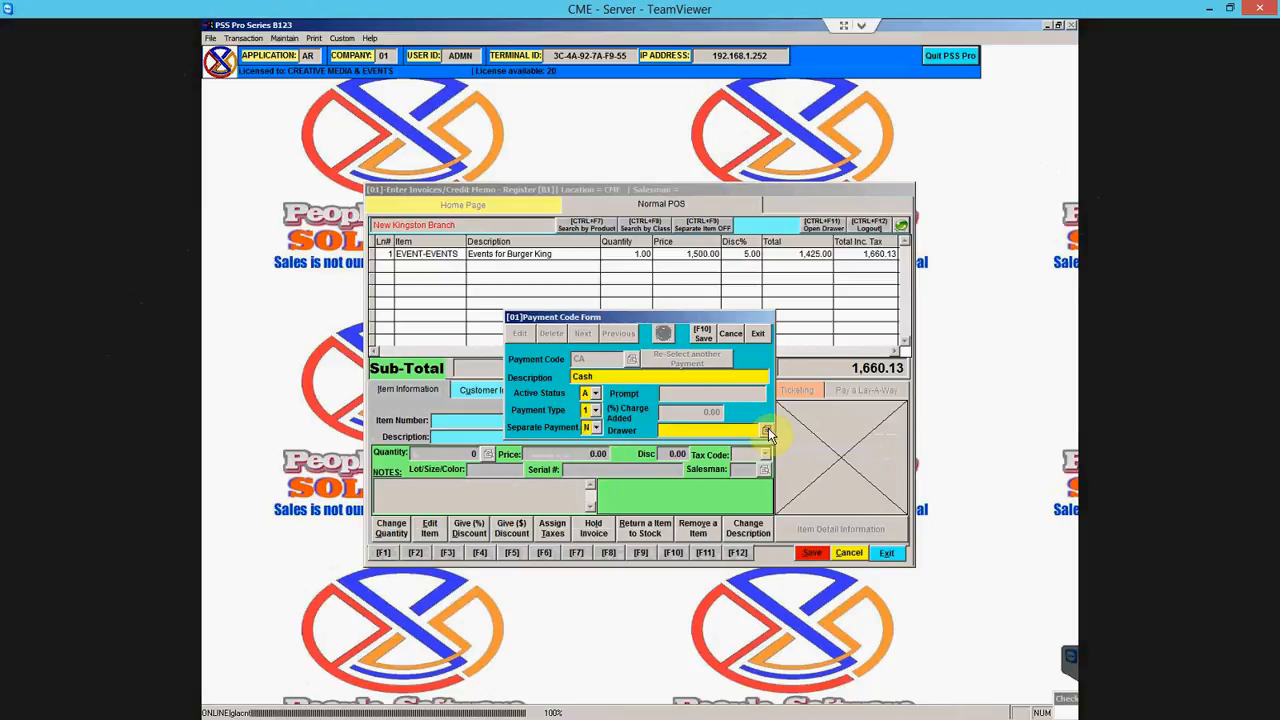
- Assign drawer account 10002-000 (Cash and bank) and save the Cash code
{"action": "left_click", "coordinate": [767, 431]}
{"action": "left_click", "coordinate": [457, 311]}
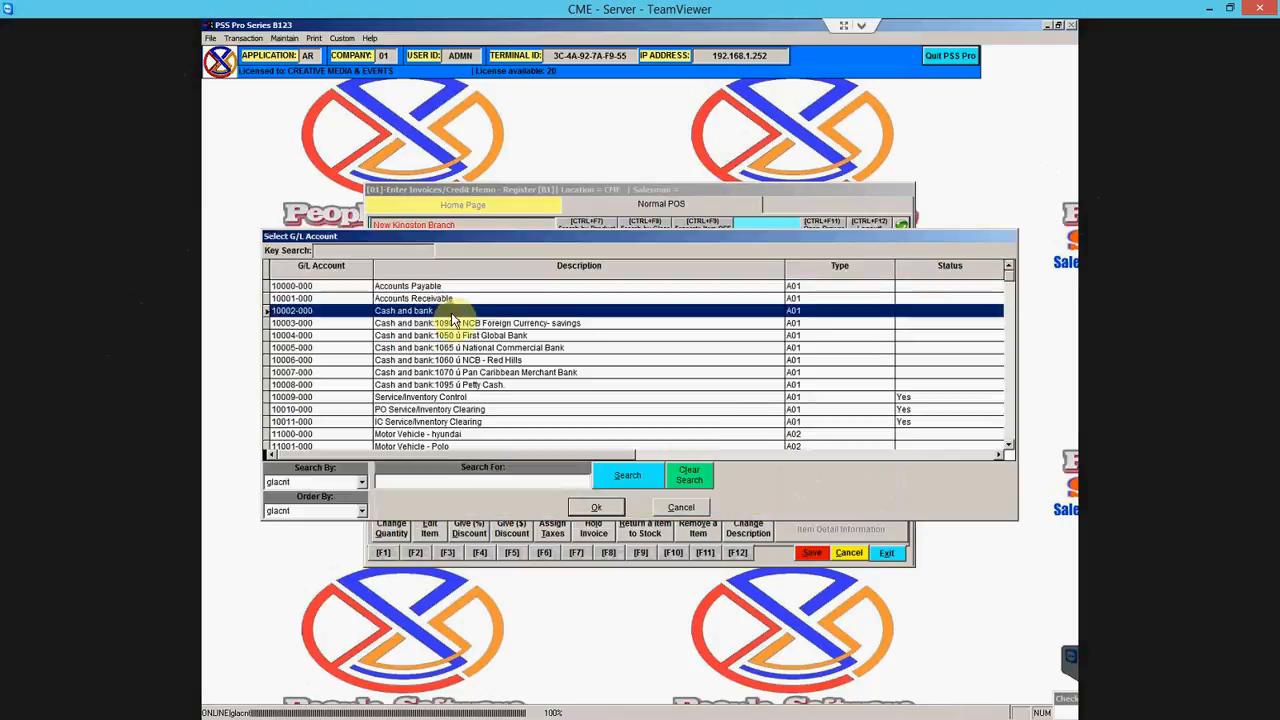
{"action": "left_click", "coordinate": [596, 507]}
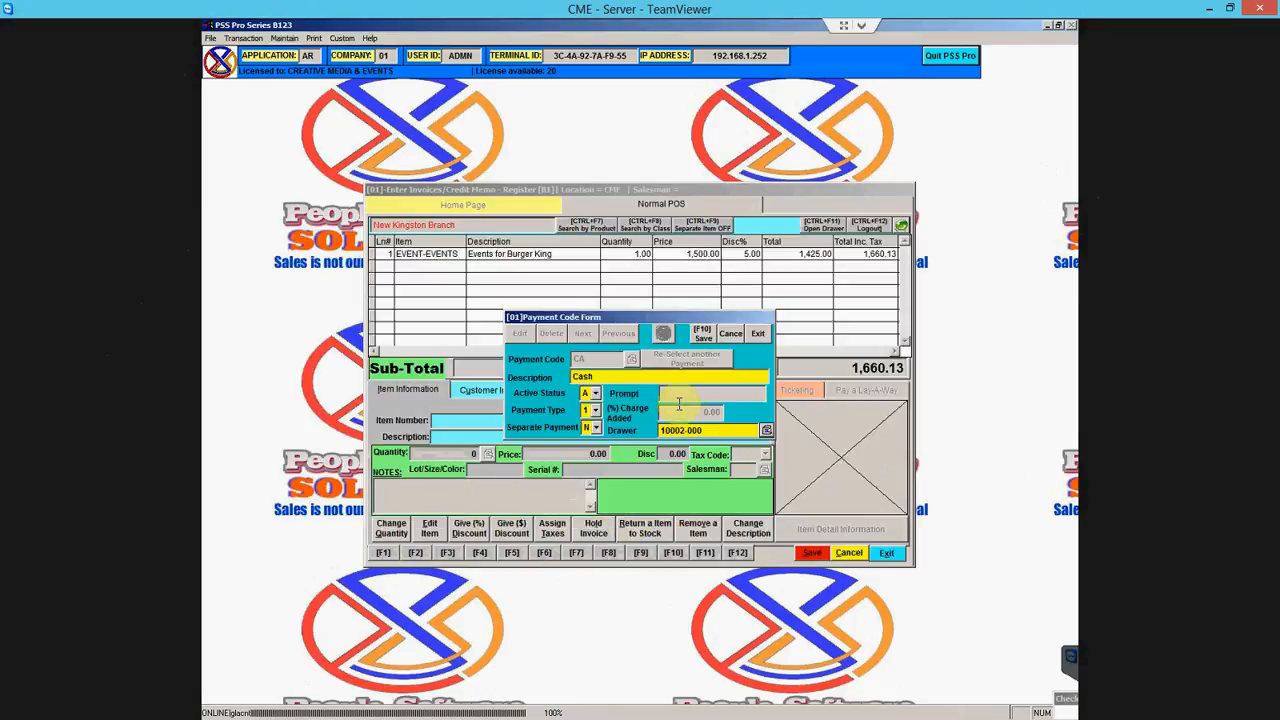
{"action": "left_click", "coordinate": [705, 333]}
{"action": "left_click", "coordinate": [548, 411]}
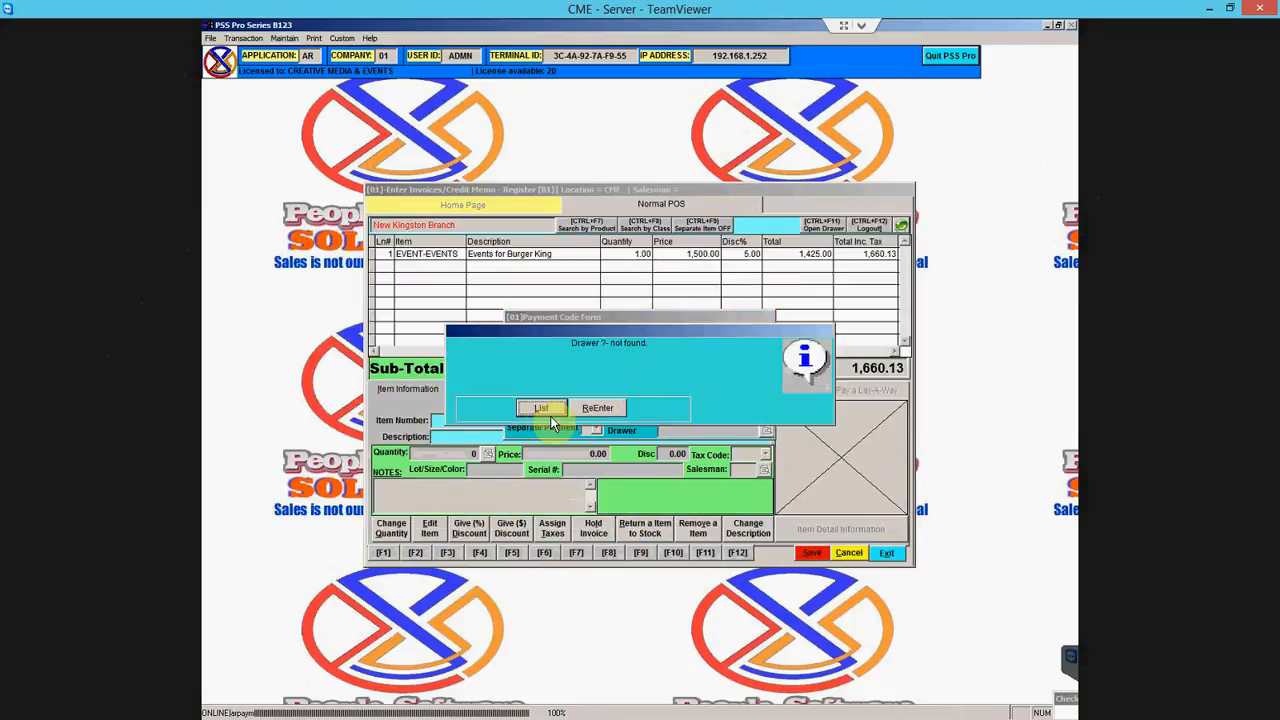
- Review the Cheque payment code, then close the payment code form
{"action": "left_click", "coordinate": [545, 405]}
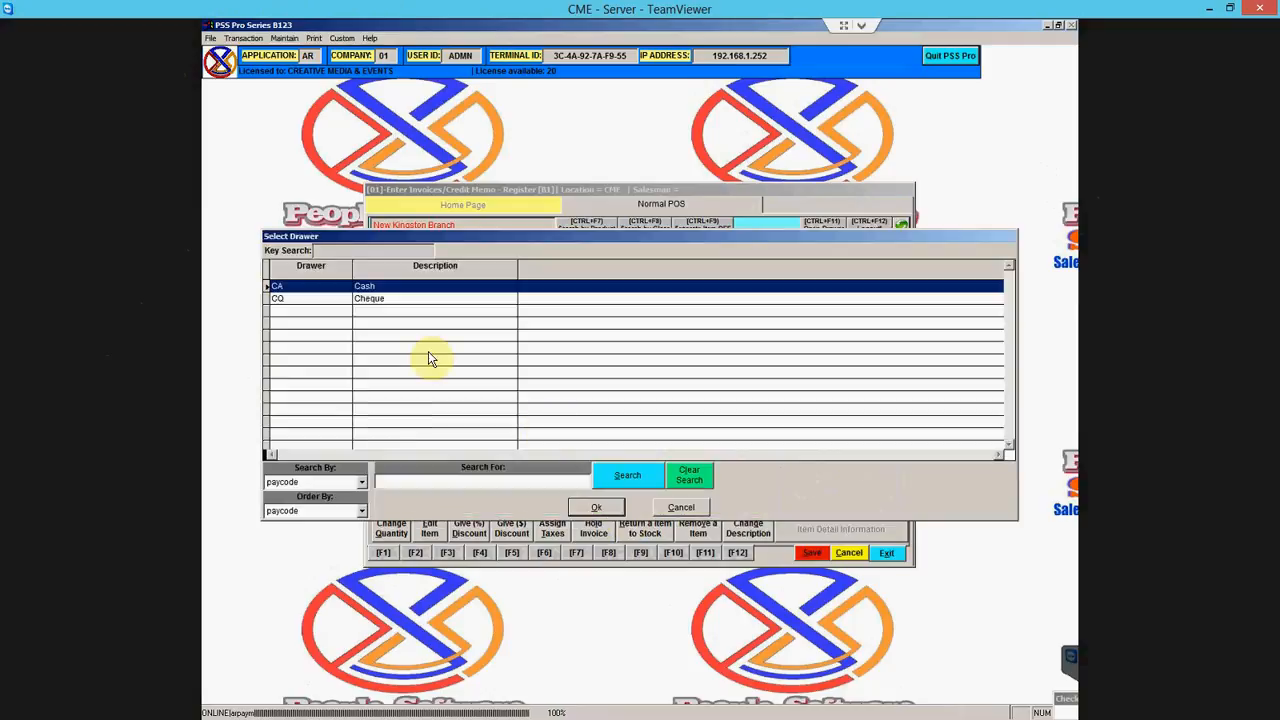
{"action": "left_click", "coordinate": [364, 299]}
{"action": "left_click", "coordinate": [596, 507]}
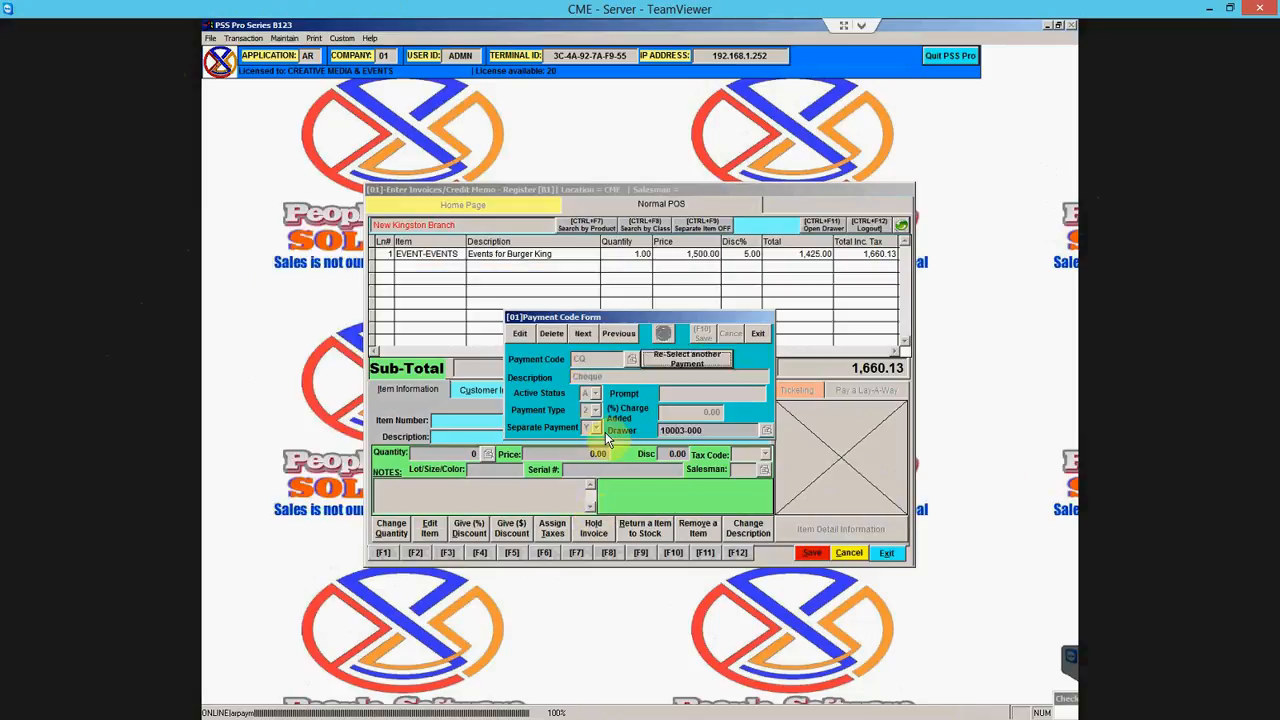
{"action": "left_click", "coordinate": [755, 333]}
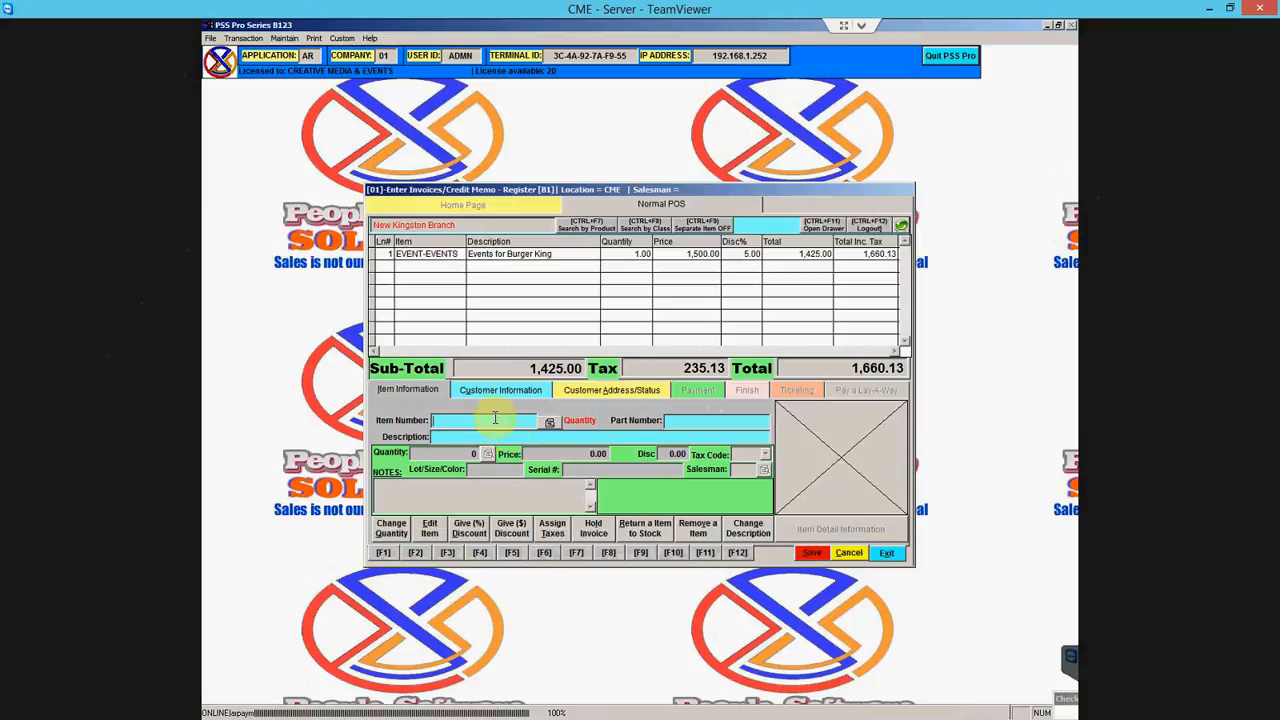
- After refreshing tables, tender a 500.00 cheque, leaving 1,160.13 still due
{"action": "left_click", "coordinate": [903, 230]}
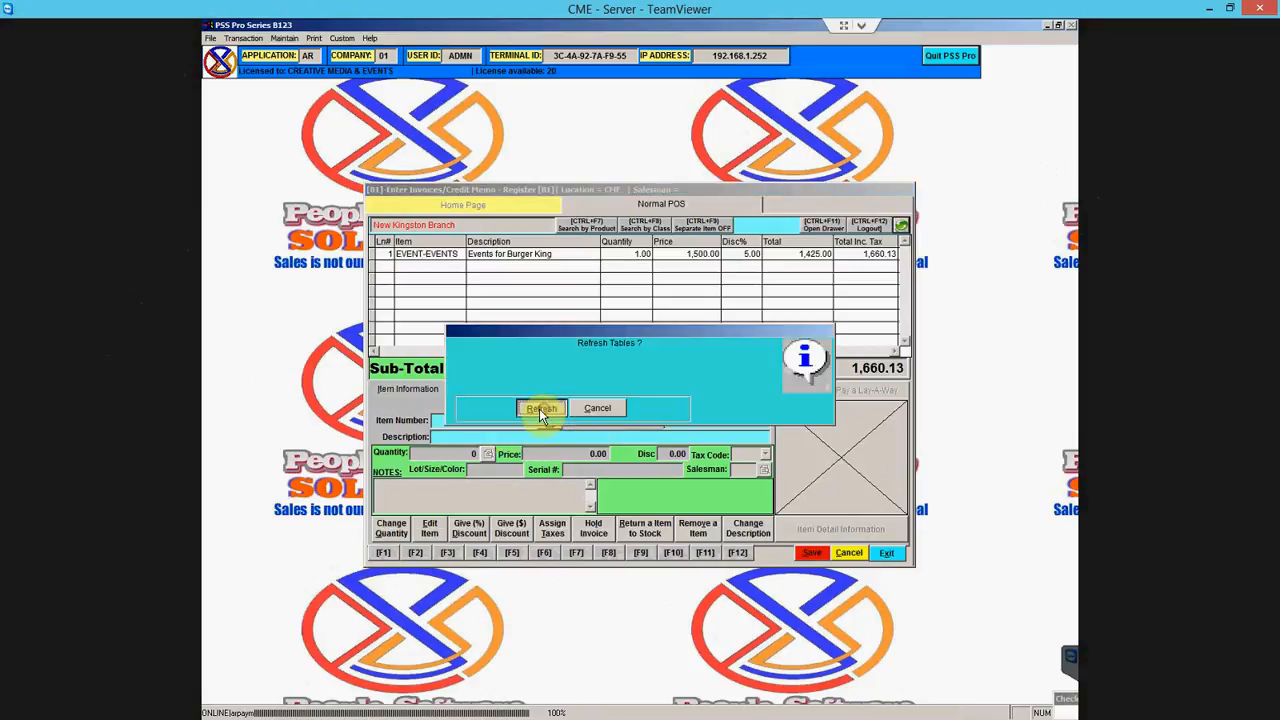
{"action": "left_click", "coordinate": [540, 408]}
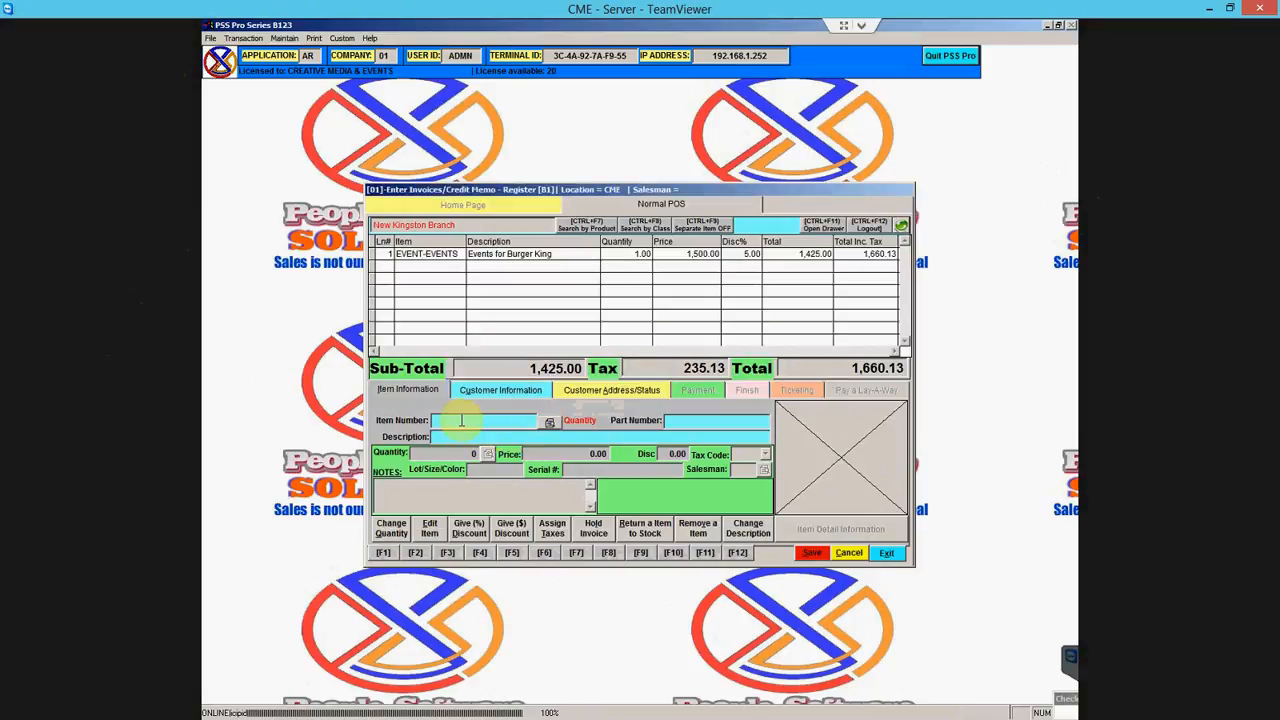
{"action": "key", "text": "Return"}
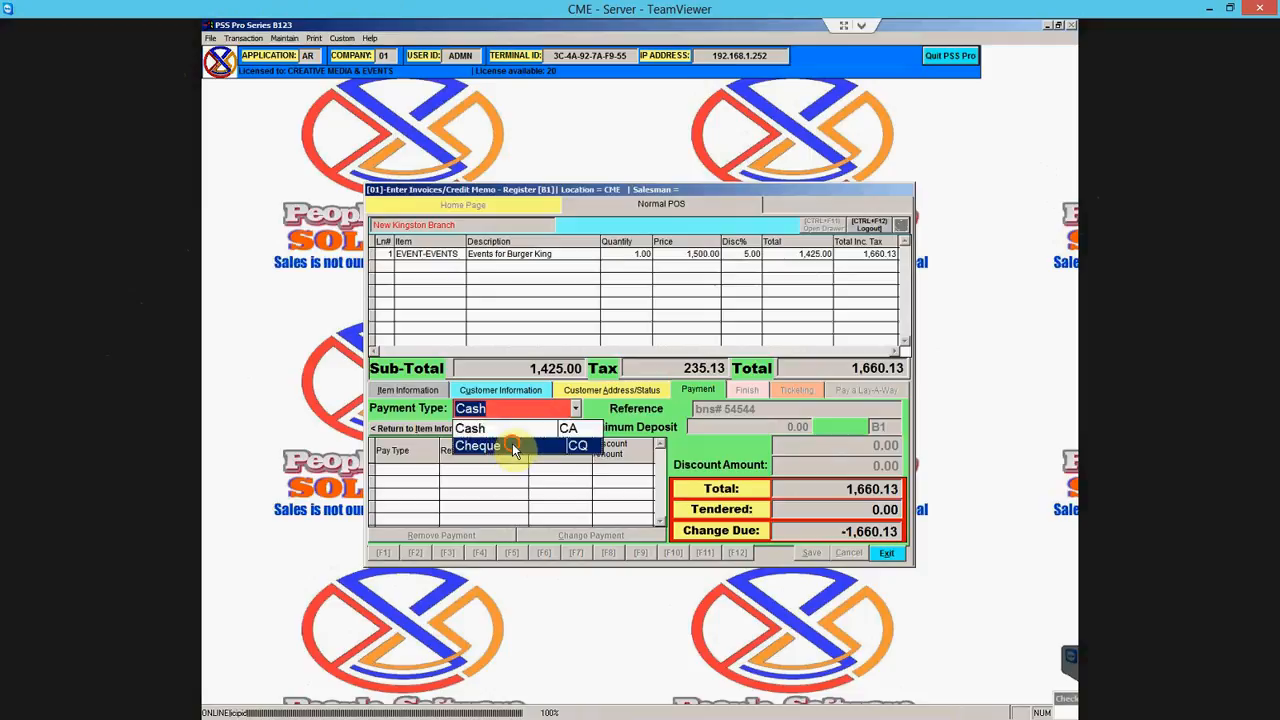
{"action": "left_click", "coordinate": [512, 446]}
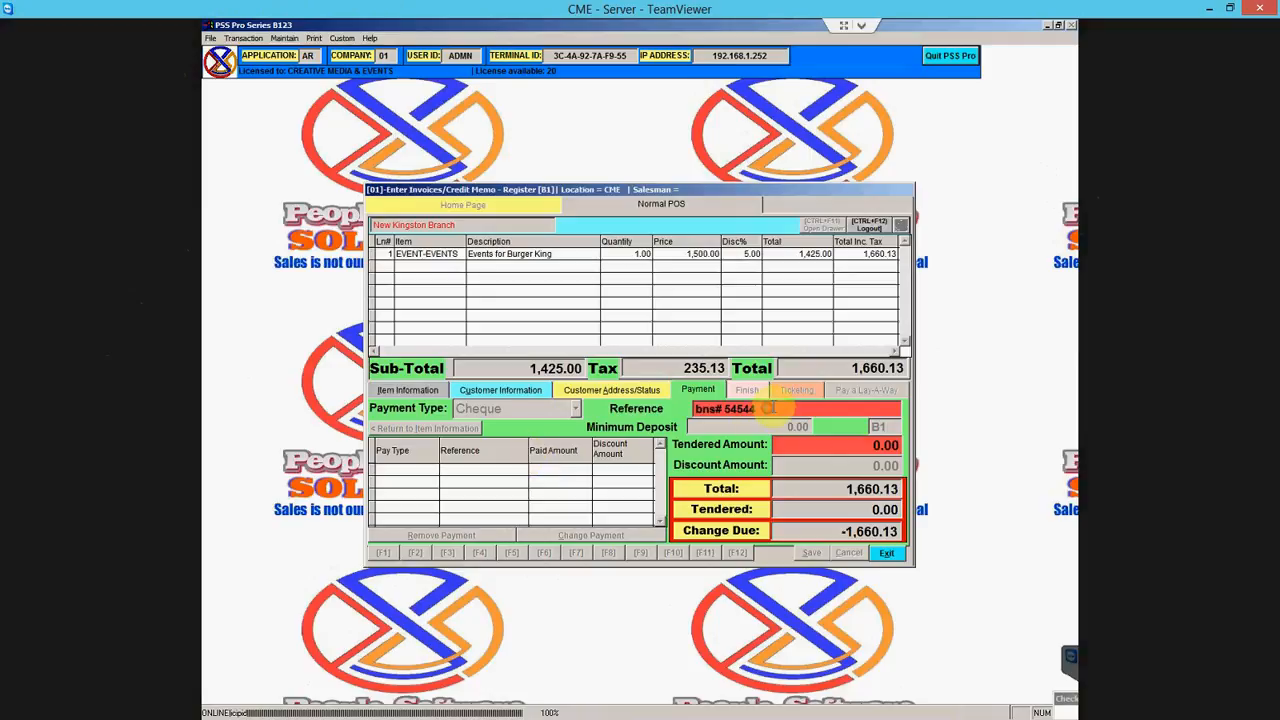
{"action": "key", "text": "Return"}
{"action": "type", "text": "500"}
{"action": "key", "text": "Return"}
{"action": "key", "text": "Return"}
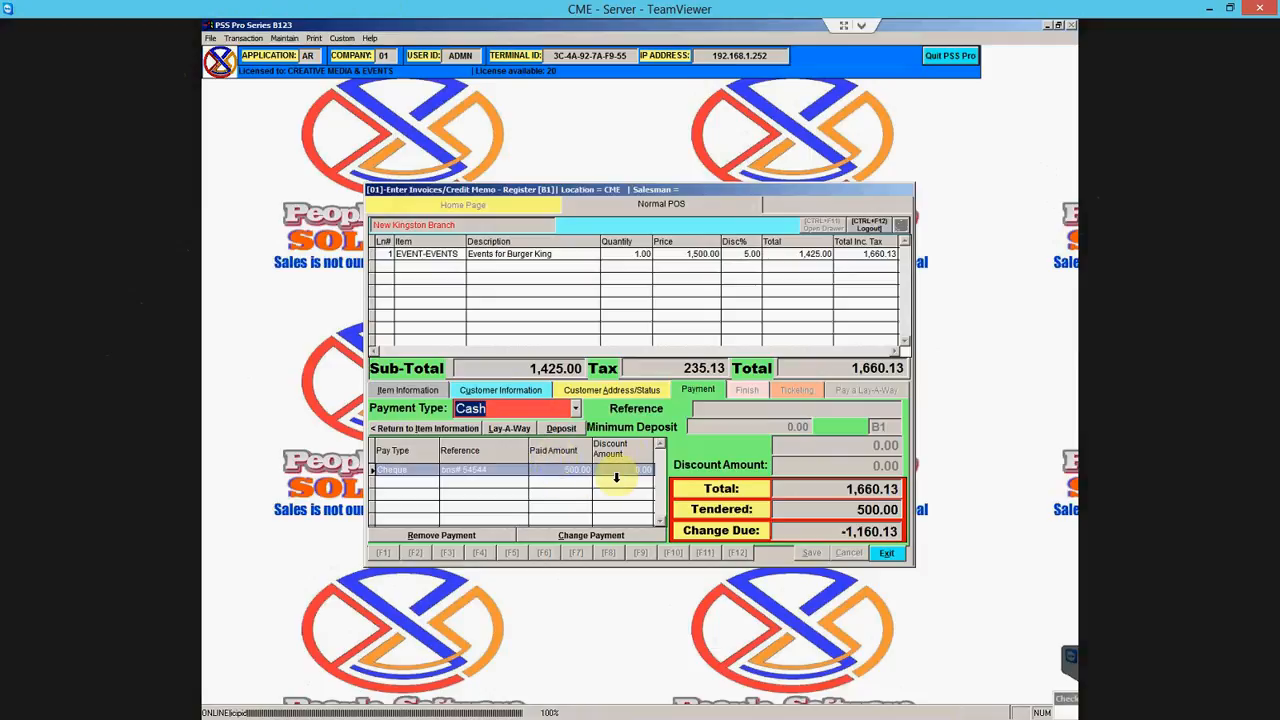
- Add a second cheque payment of 250.00 with its cheque reference
{"action": "left_click", "coordinate": [578, 408]}
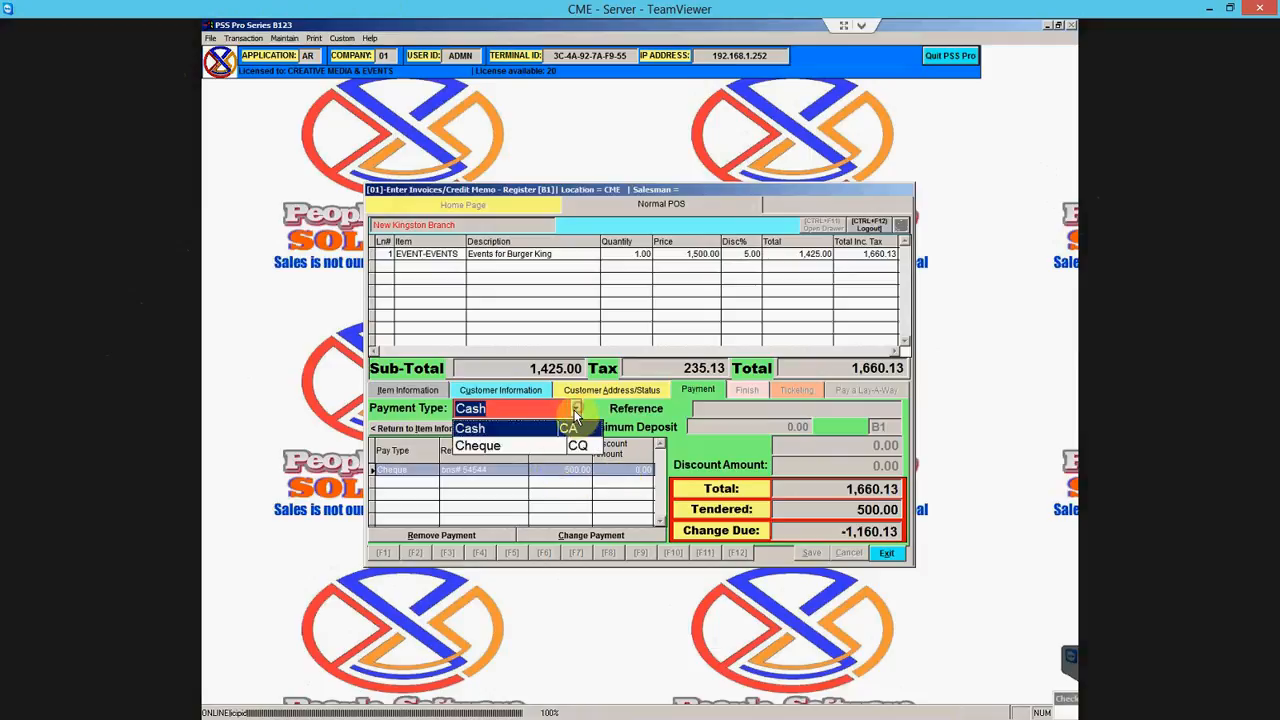
{"action": "left_click", "coordinate": [549, 447]}
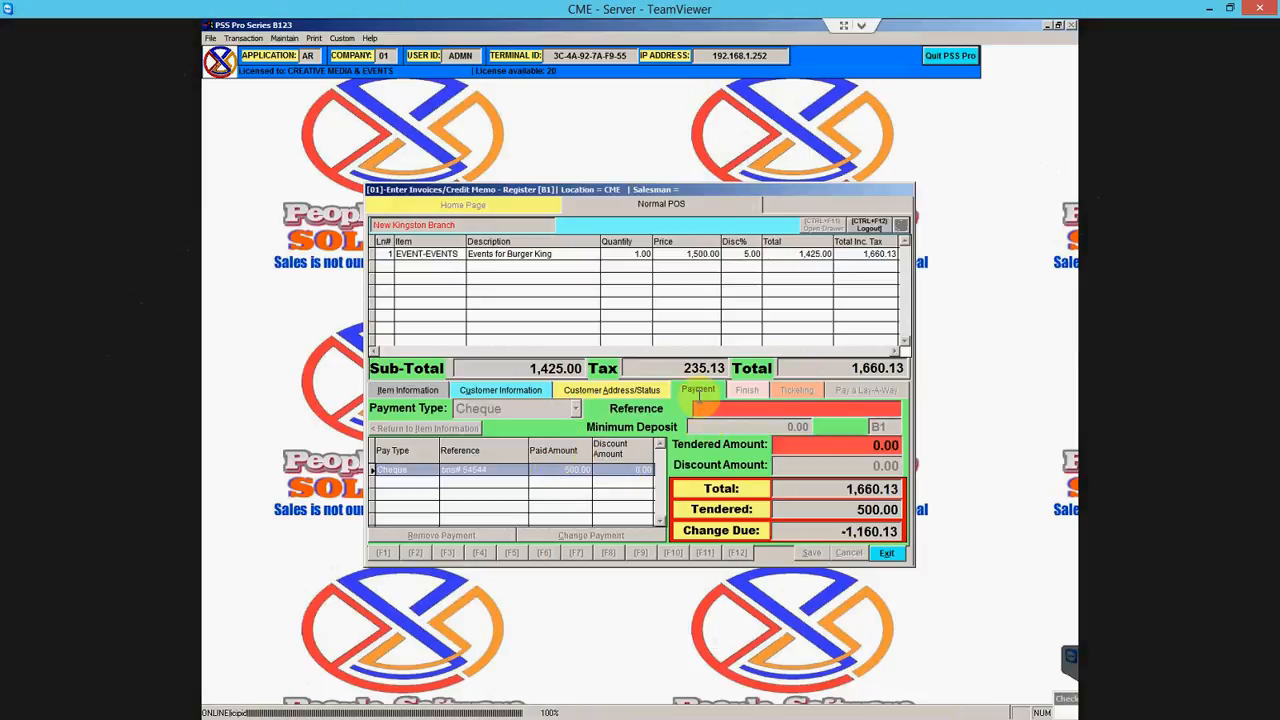
{"action": "type", "text": "rbc#87878"}
{"action": "key", "text": "Return"}
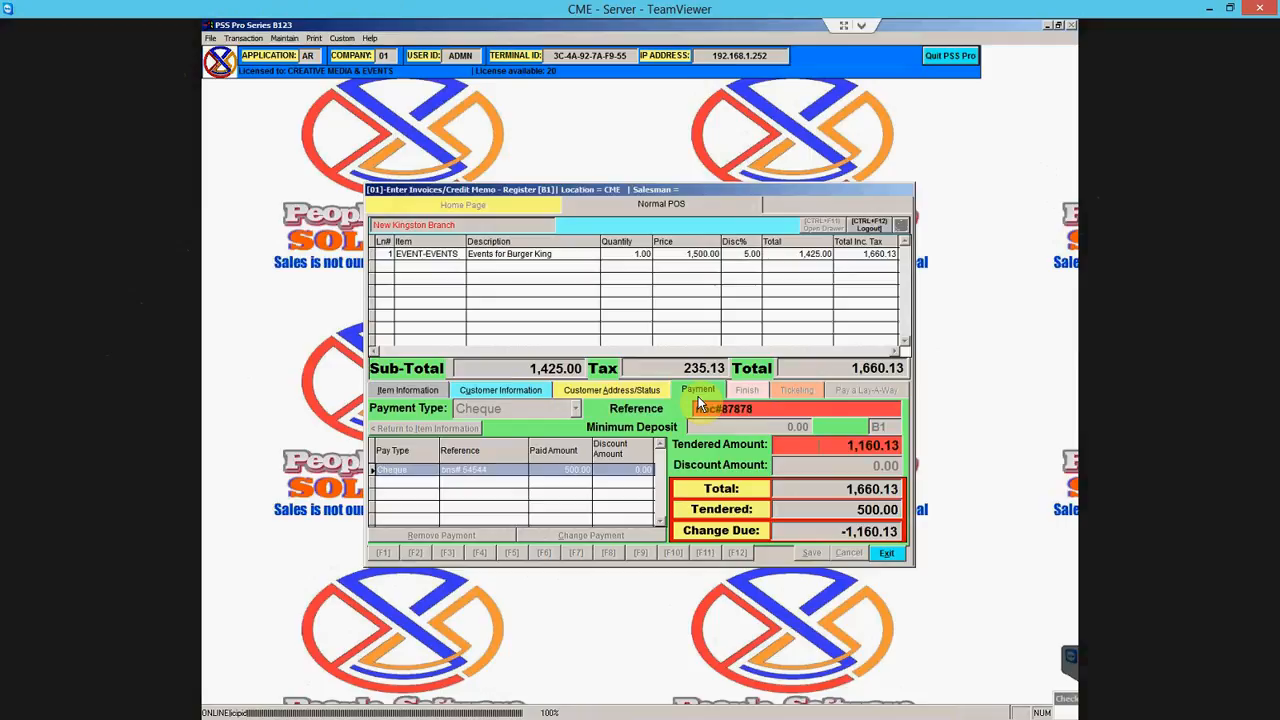
{"action": "type", "text": "250"}
{"action": "key", "text": "Return"}
{"action": "key", "text": "Return"}
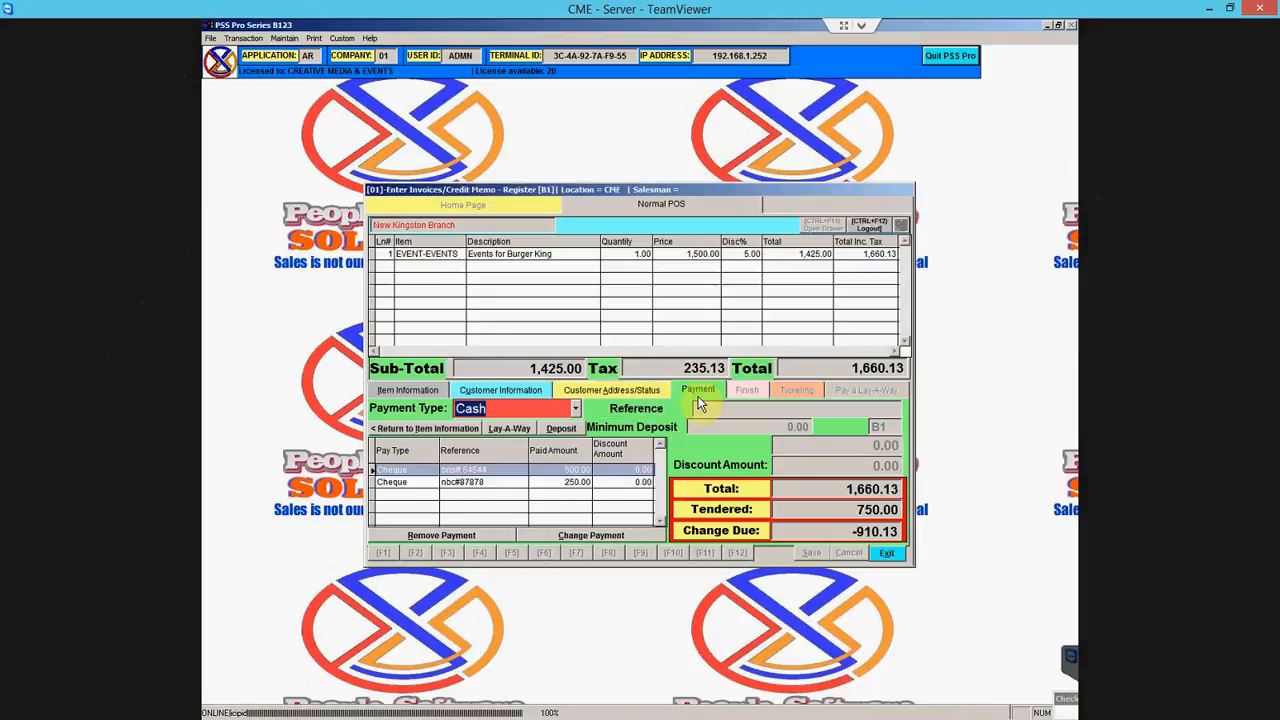
{"action": "left_click", "coordinate": [474, 488]}
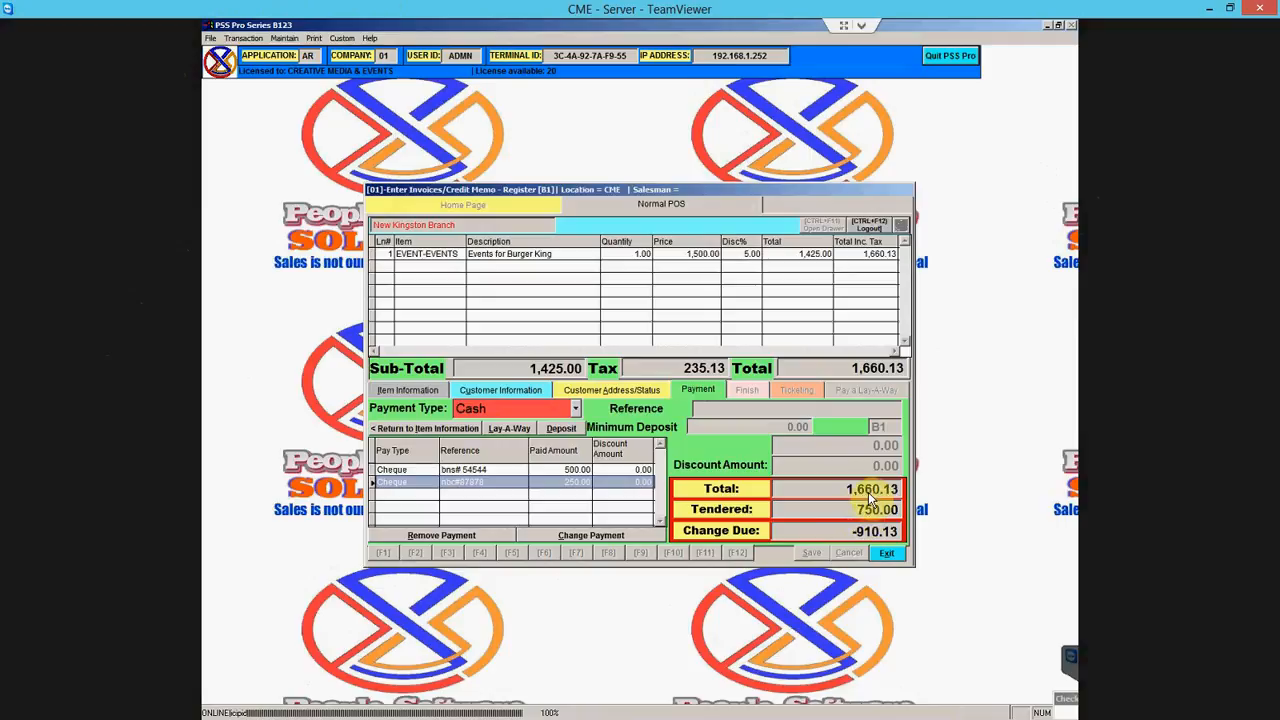
- Tender 1,000.00 in cash for the remaining balance
{"action": "left_click", "coordinate": [578, 410]}
{"action": "left_click", "coordinate": [567, 428]}
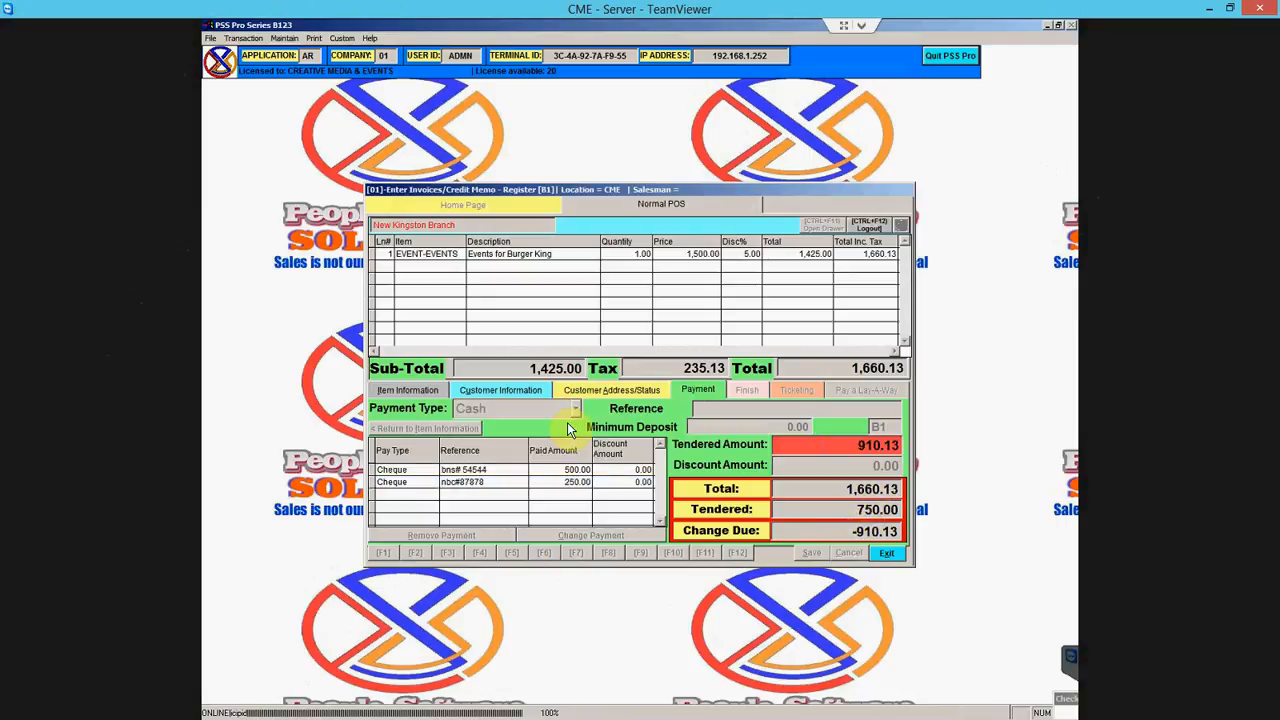
{"action": "type", "text": "1000"}
{"action": "key", "text": "Return"}
{"action": "key", "text": "Return"}
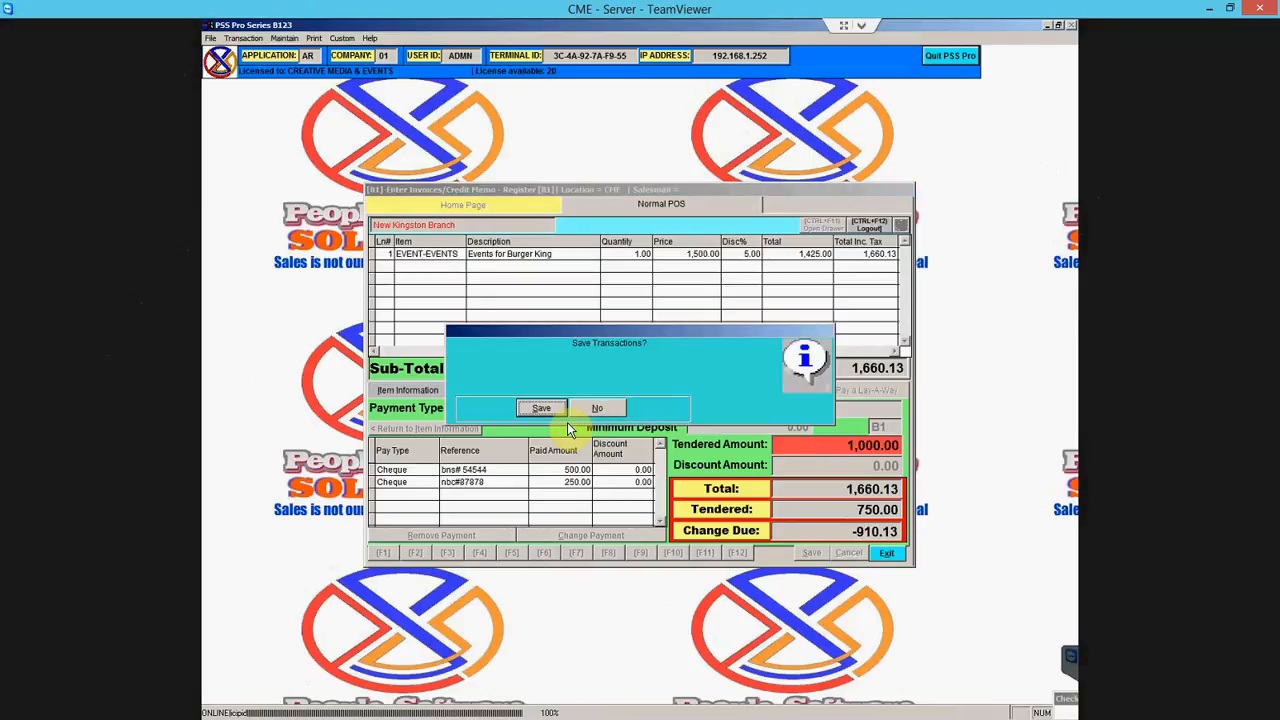
{"action": "key", "text": "Return"}
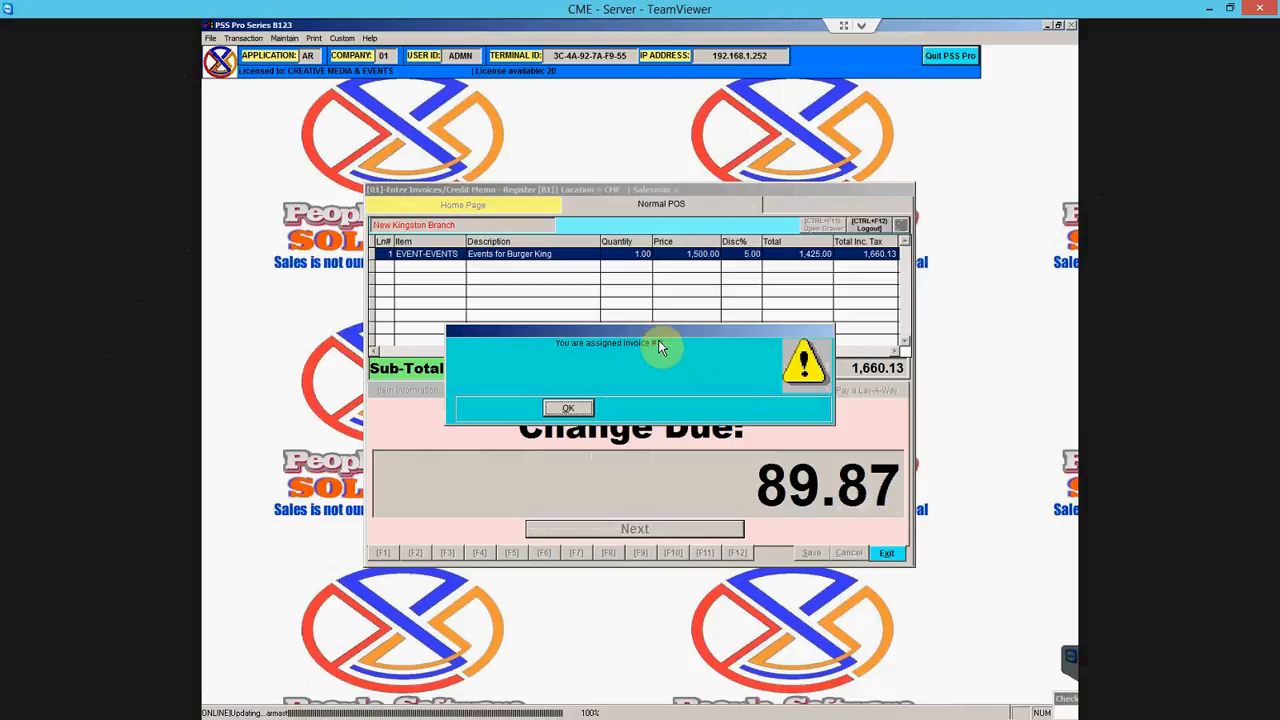
- Acknowledge the assigned invoice #3, revealing 89.87 change due
{"action": "left_click", "coordinate": [560, 410]}
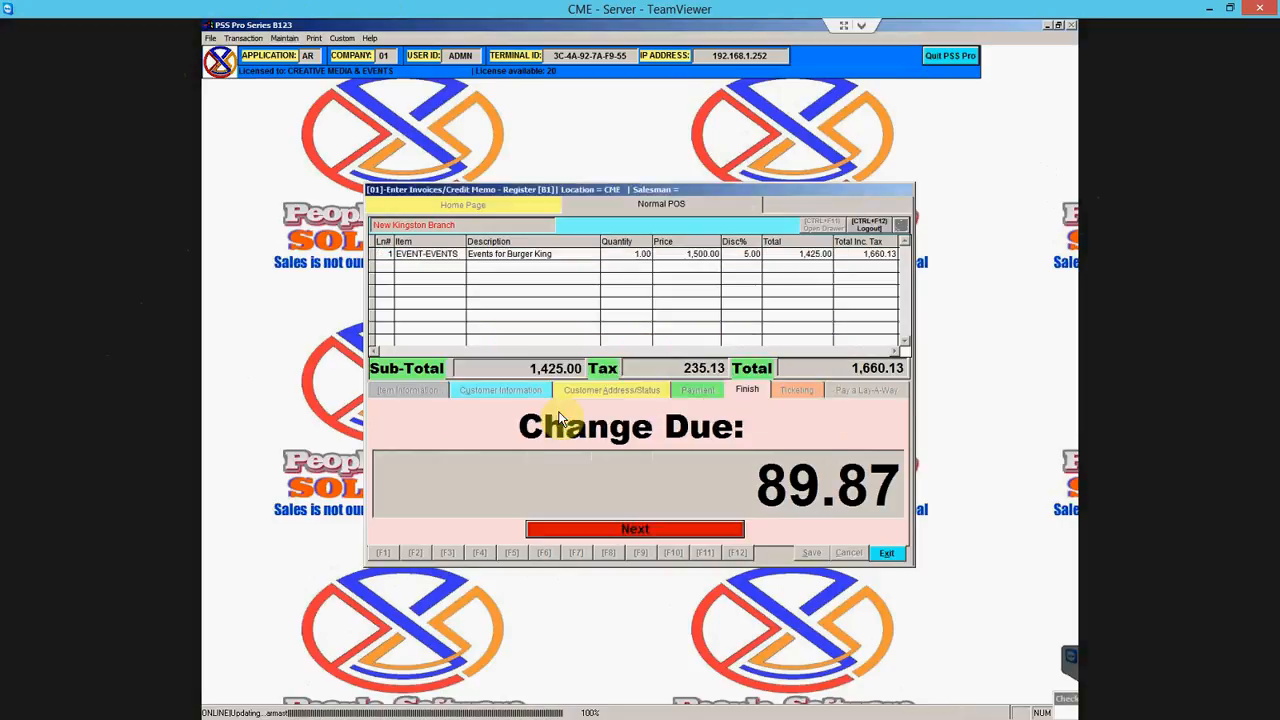
- Start a new invoice, dismiss the empty lay-a-way payment, and exit invoice entry
{"action": "left_click", "coordinate": [615, 530]}
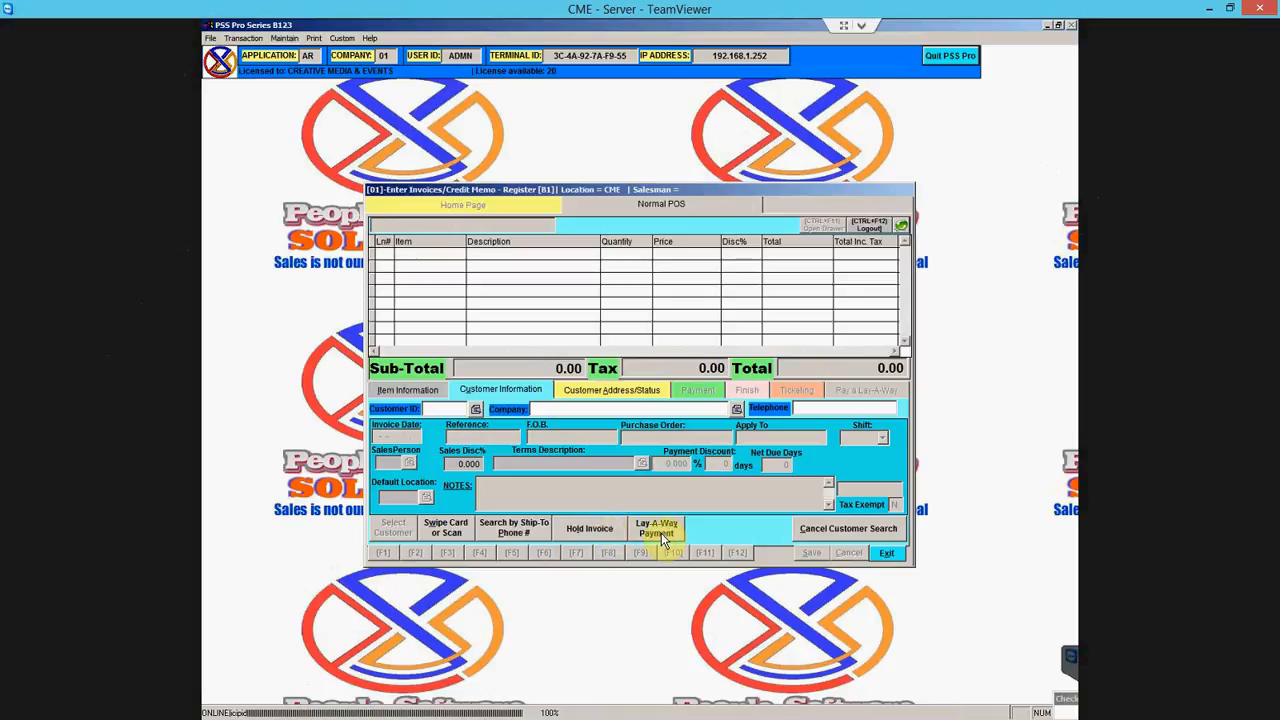
{"action": "left_click", "coordinate": [659, 535]}
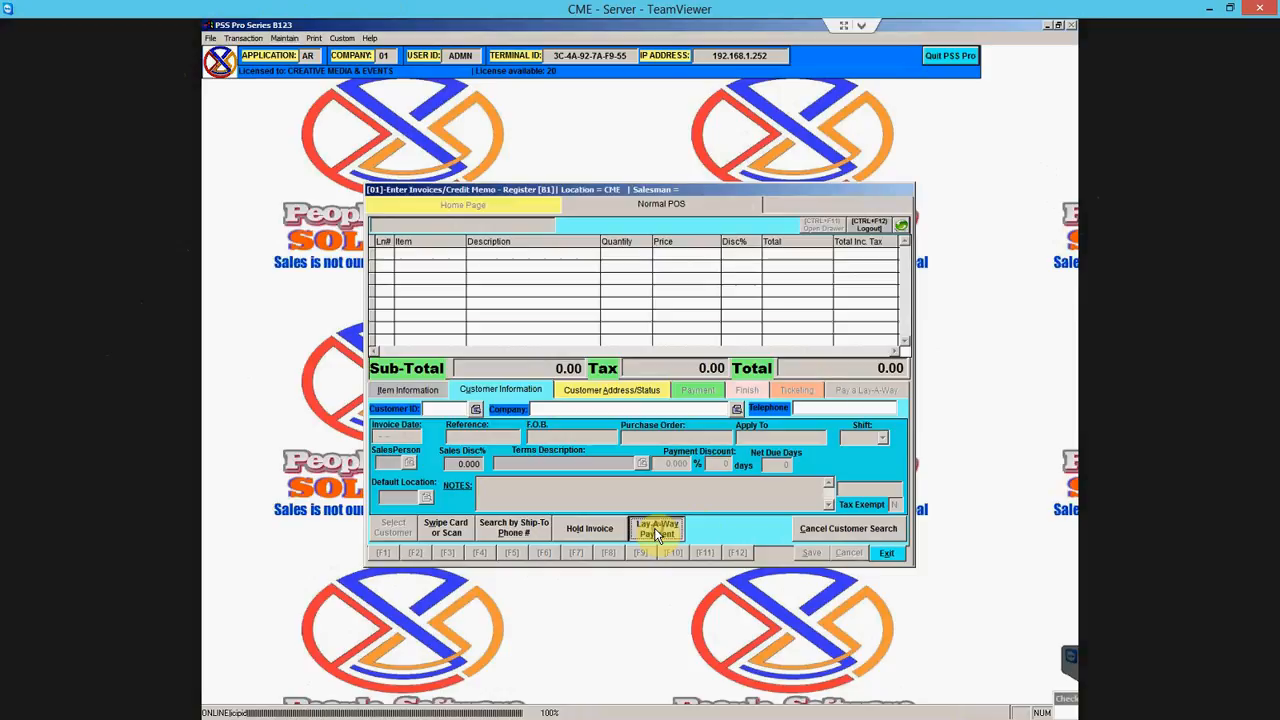
{"action": "left_click", "coordinate": [542, 409]}
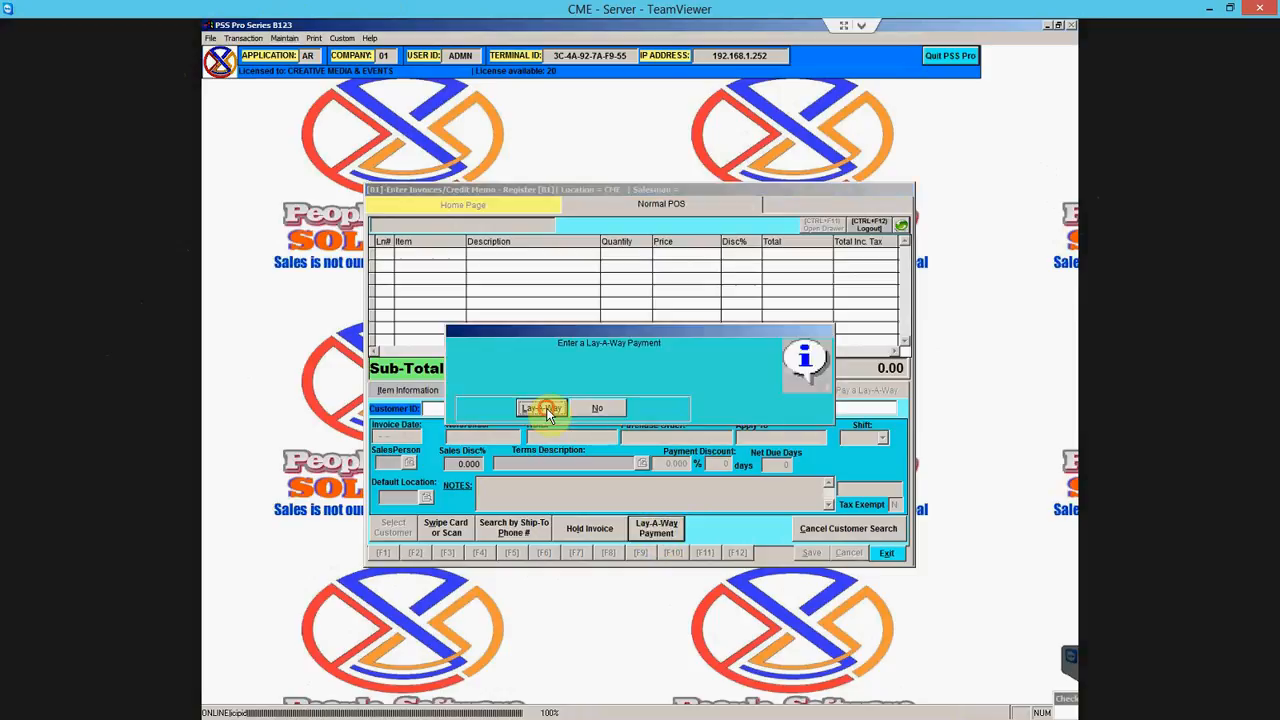
{"action": "left_click", "coordinate": [572, 411]}
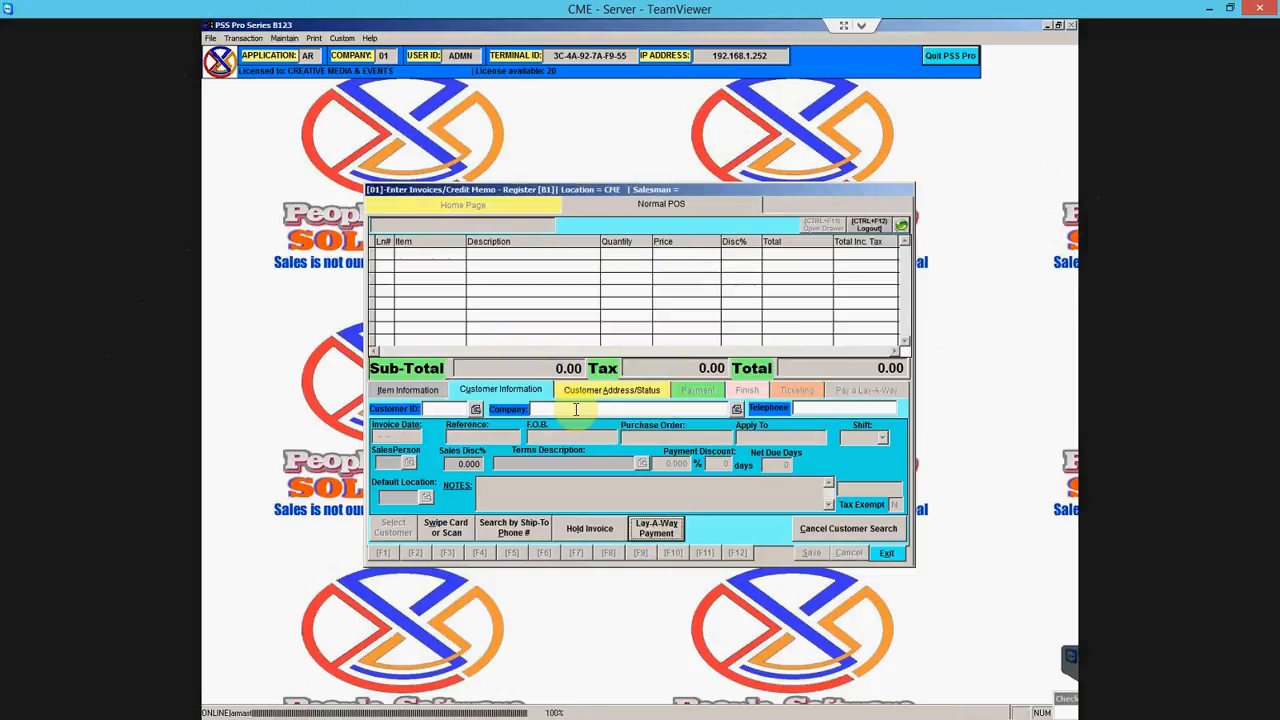
{"action": "left_click", "coordinate": [450, 410]}
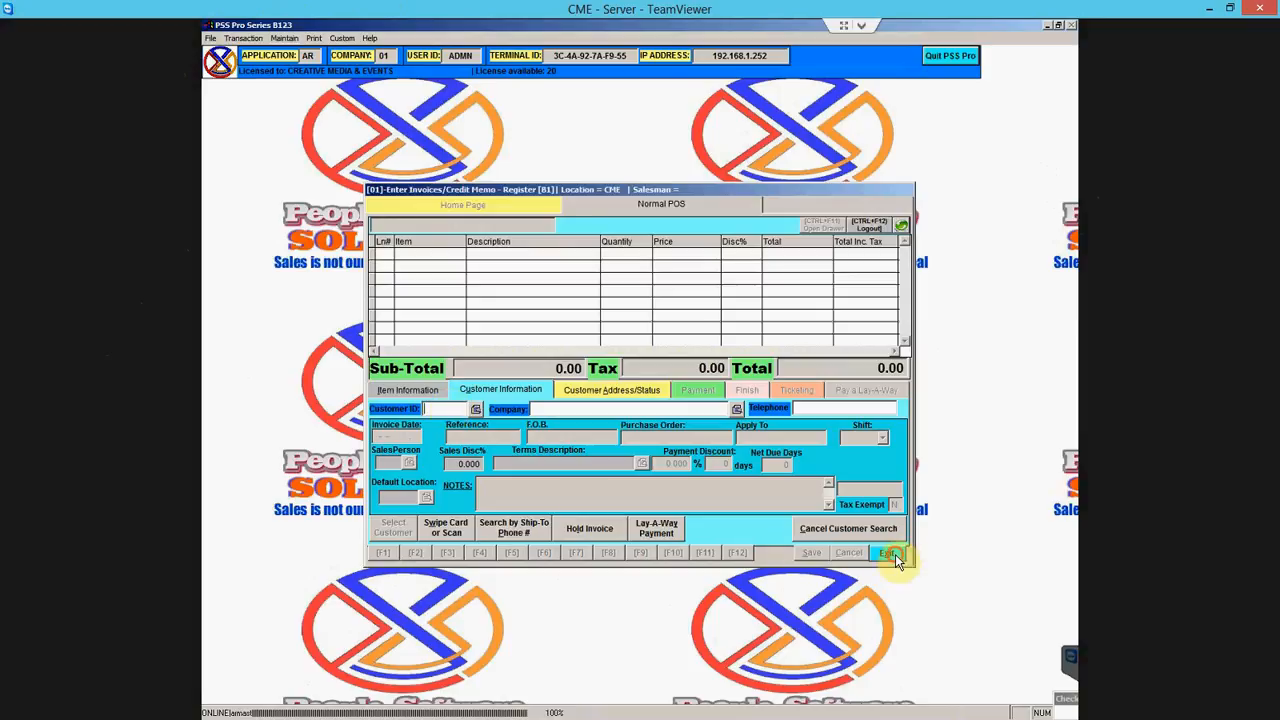
{"action": "left_click", "coordinate": [890, 554]}
{"action": "left_click", "coordinate": [537, 406]}
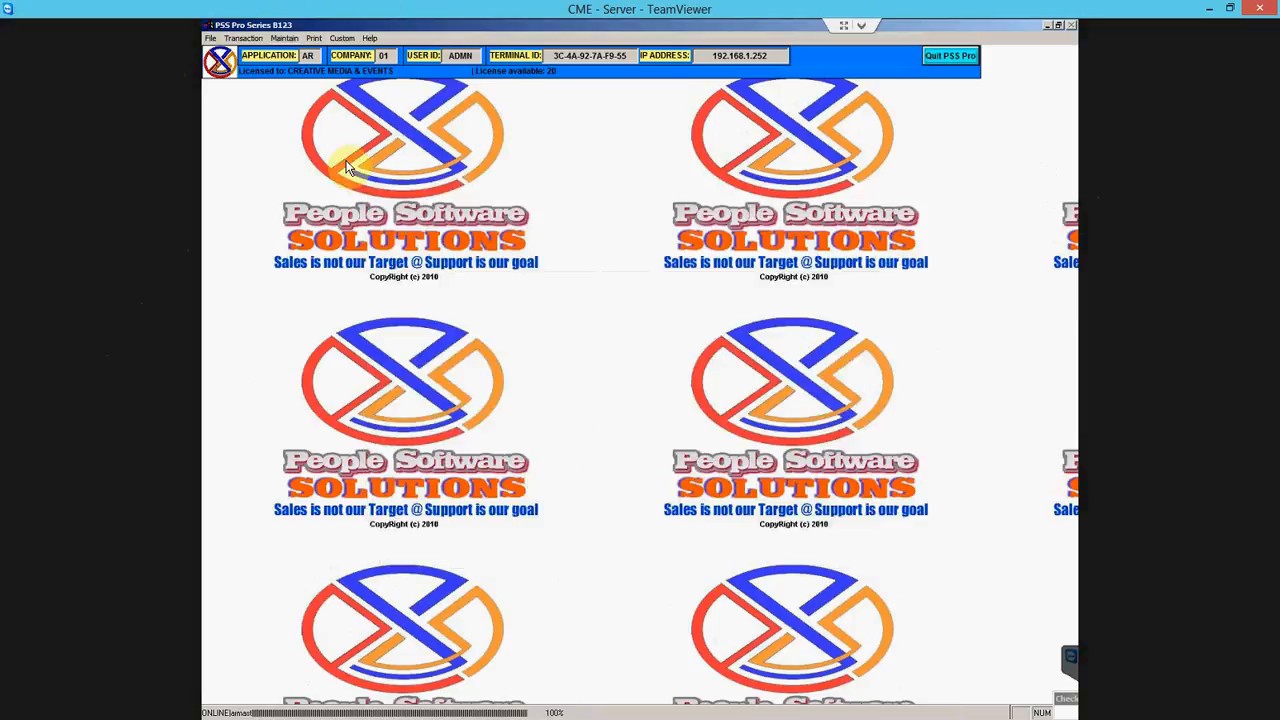
- Show the Transaction Reports submenu under the Print menu
{"action": "left_click", "coordinate": [309, 40]}
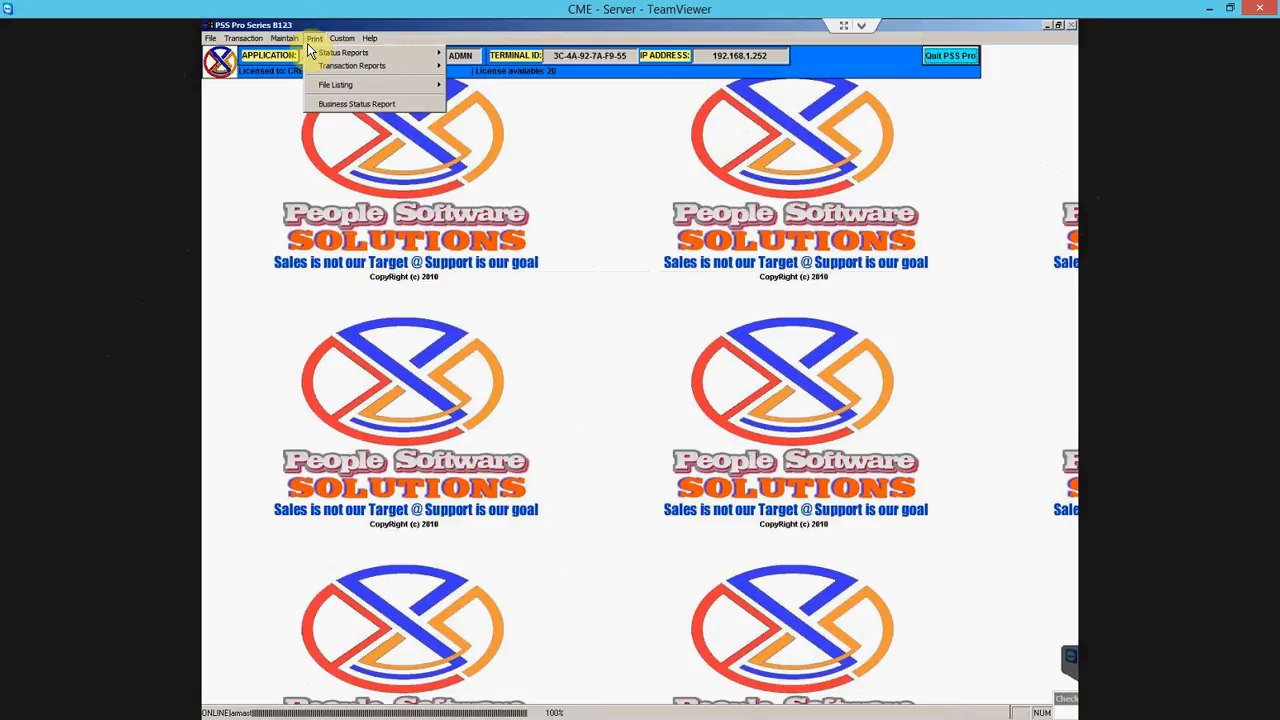
{"action": "mouse_move", "coordinate": [352, 68]}
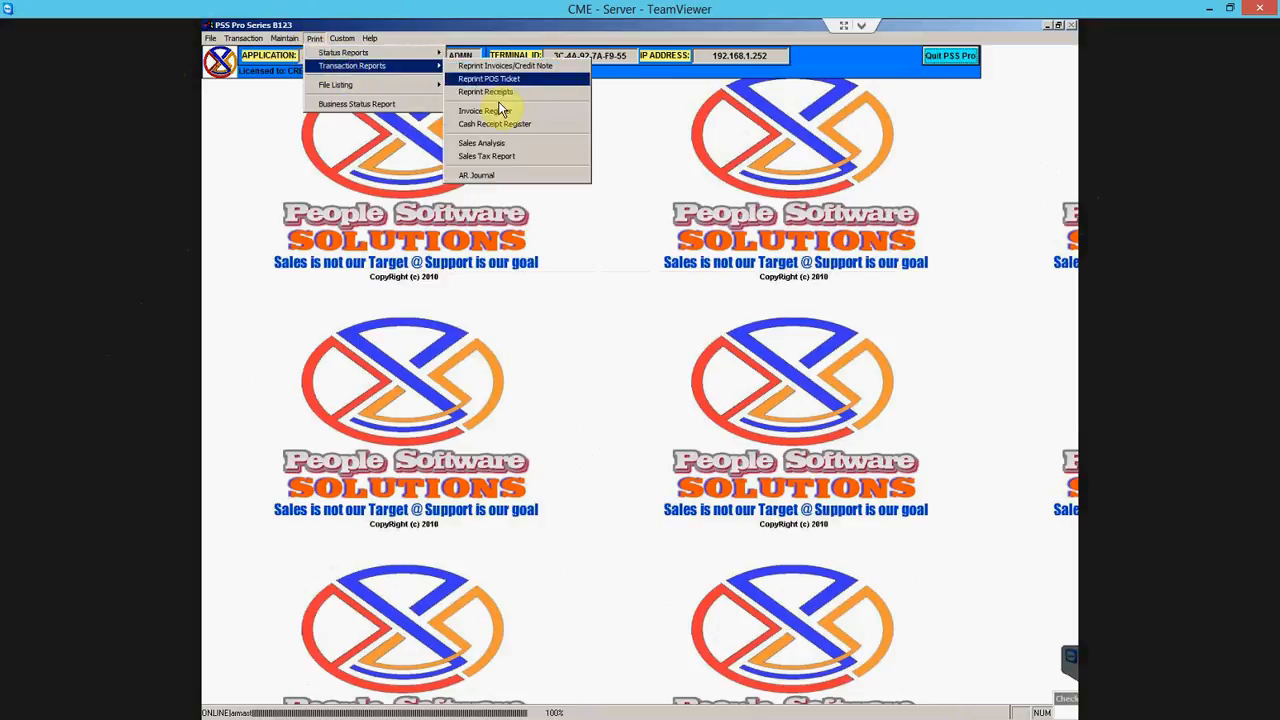
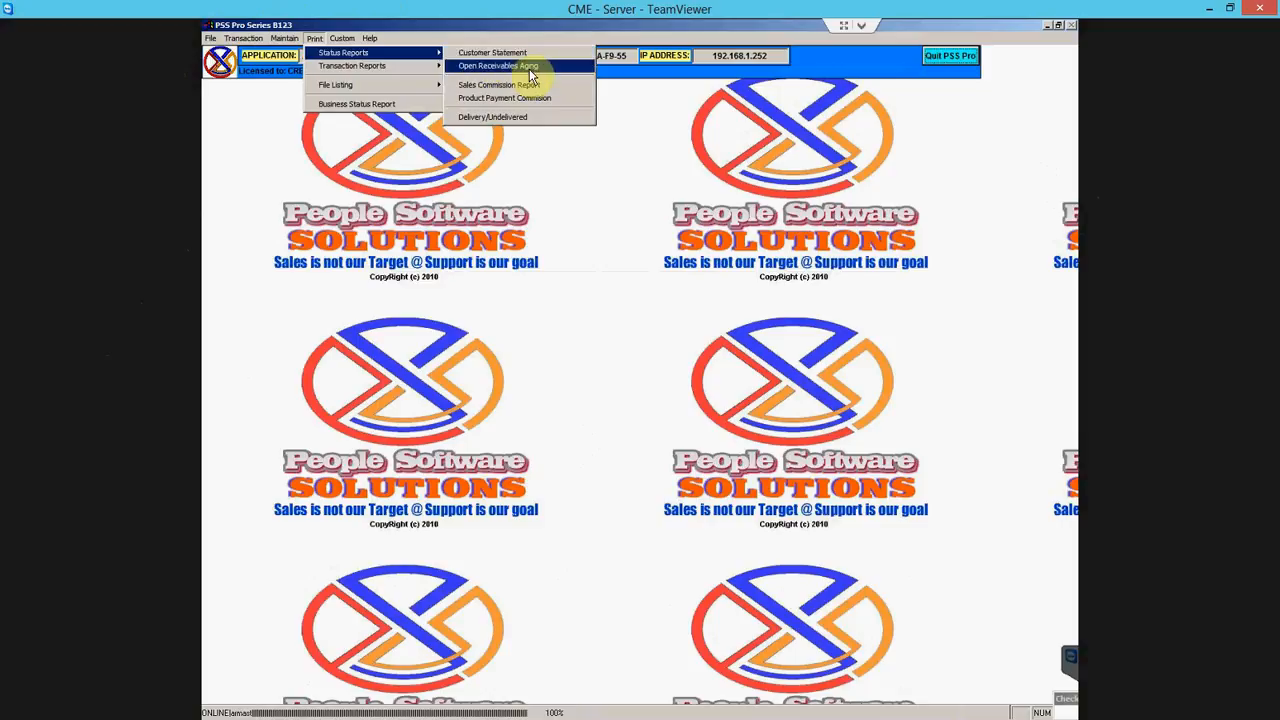
- Open the Customer Statement report setup and set the as-of date to 07-31-15
{"action": "left_click", "coordinate": [492, 52]}
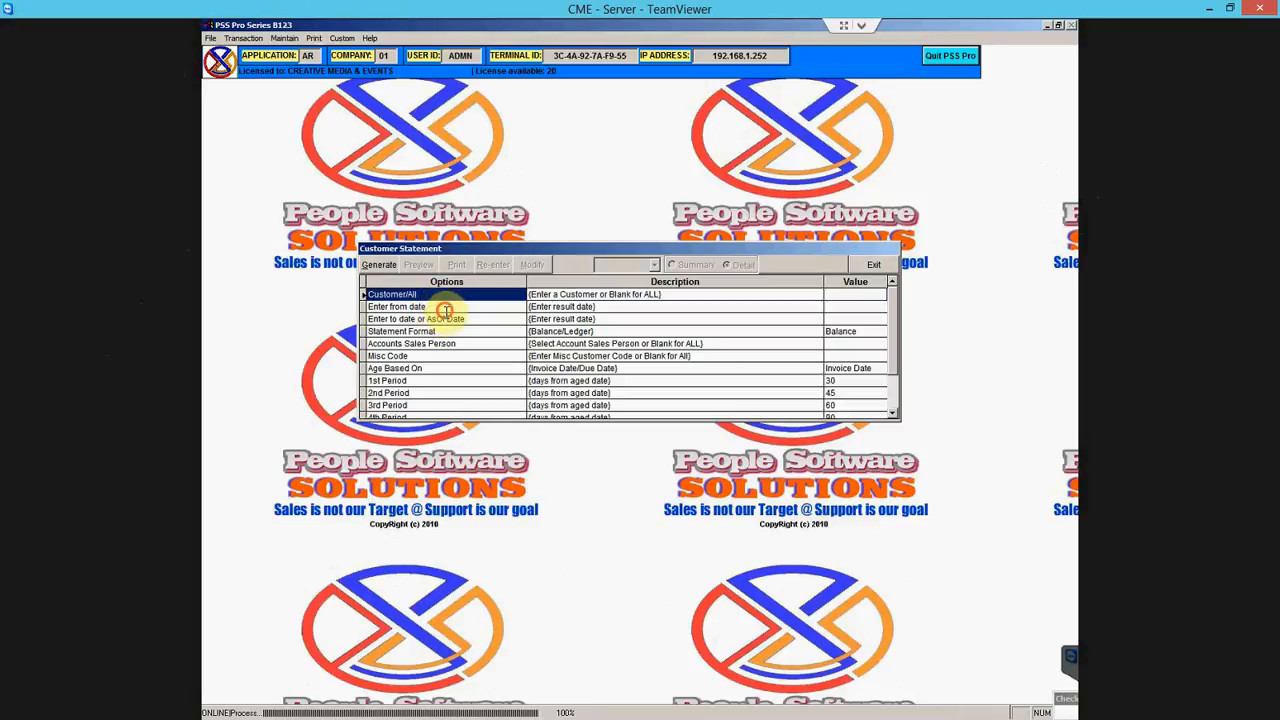
{"action": "left_click", "coordinate": [479, 319]}
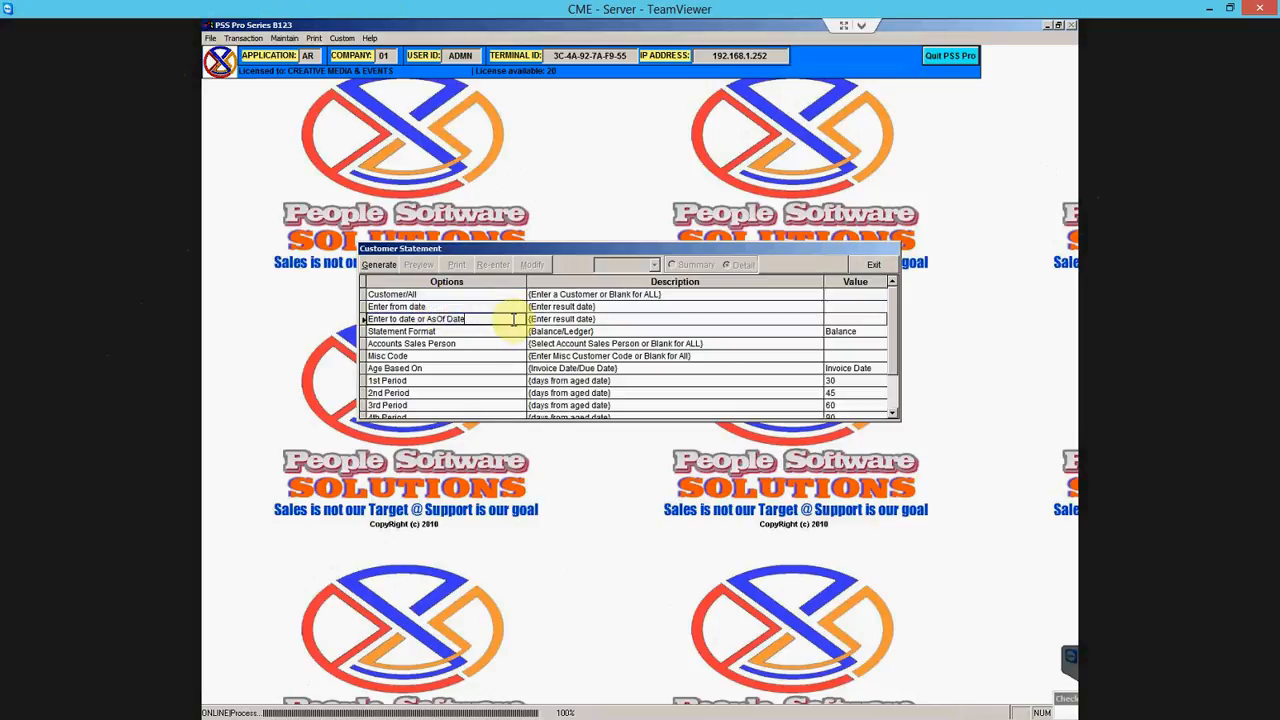
{"action": "double_click", "coordinate": [513, 319]}
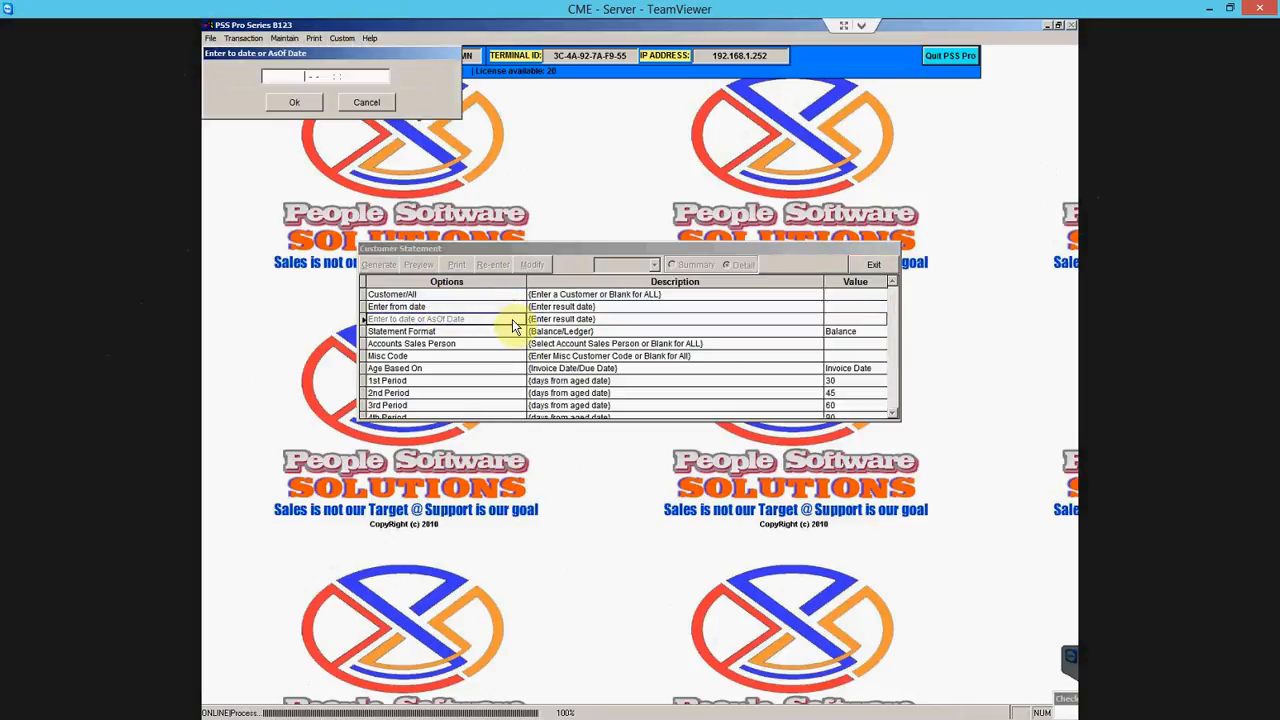
{"action": "type", "text": "073115"}
{"action": "key", "text": "Return"}
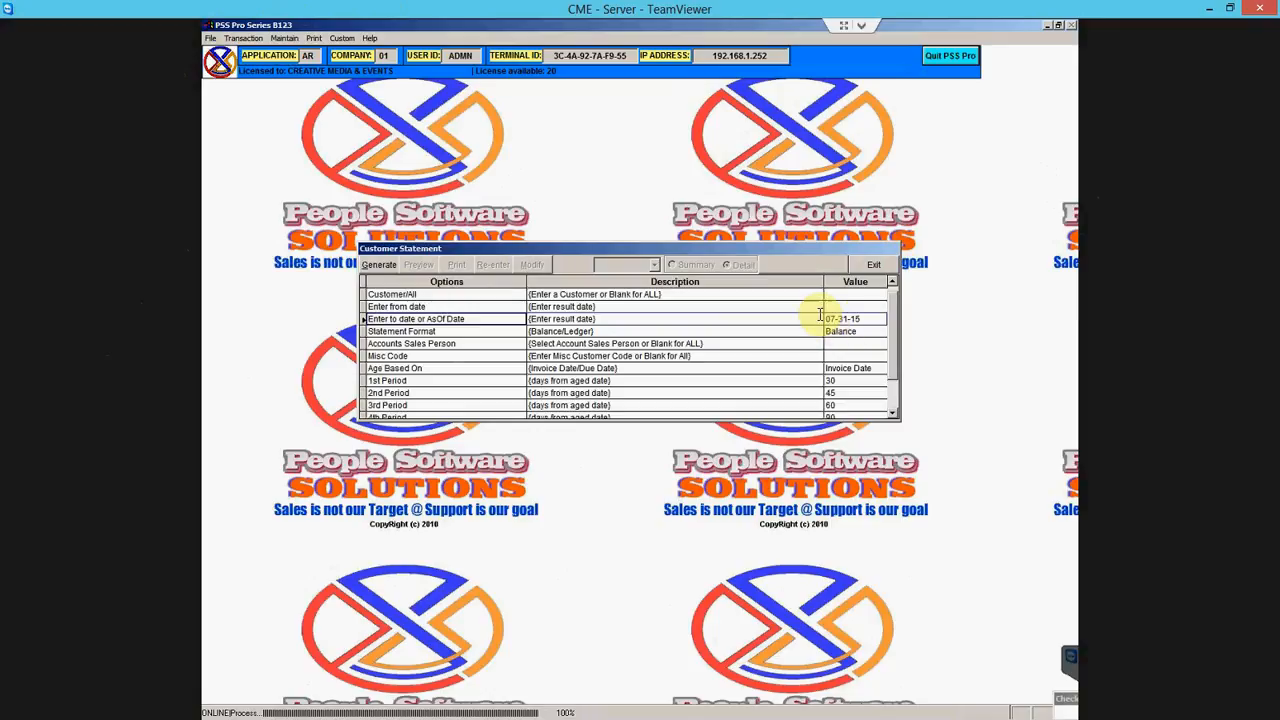
- Open the accounts salesperson lookup and dismiss it without choosing anyone
{"action": "left_click", "coordinate": [472, 344]}
{"action": "scroll", "coordinate": [495, 358], "scroll_direction": "down", "scroll_amount": 1}
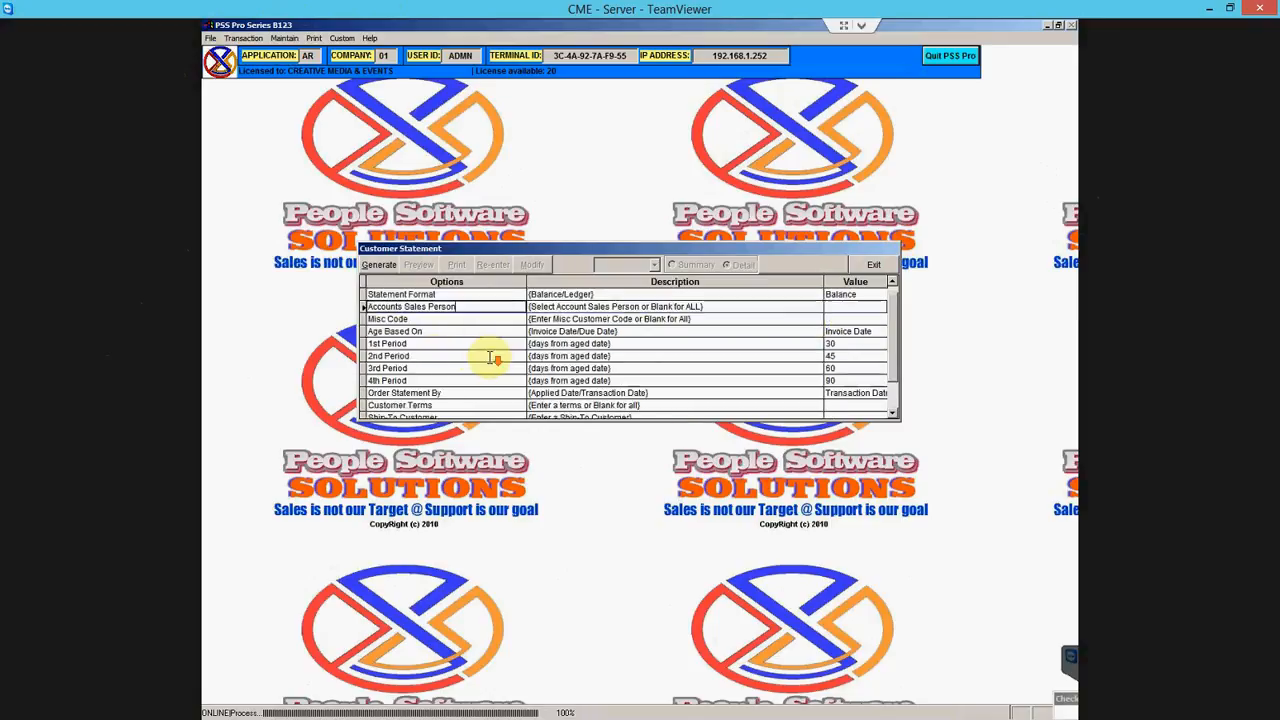
{"action": "scroll", "coordinate": [493, 358], "scroll_direction": "down", "scroll_amount": 3}
{"action": "scroll", "coordinate": [493, 357], "scroll_direction": "up", "scroll_amount": 1}
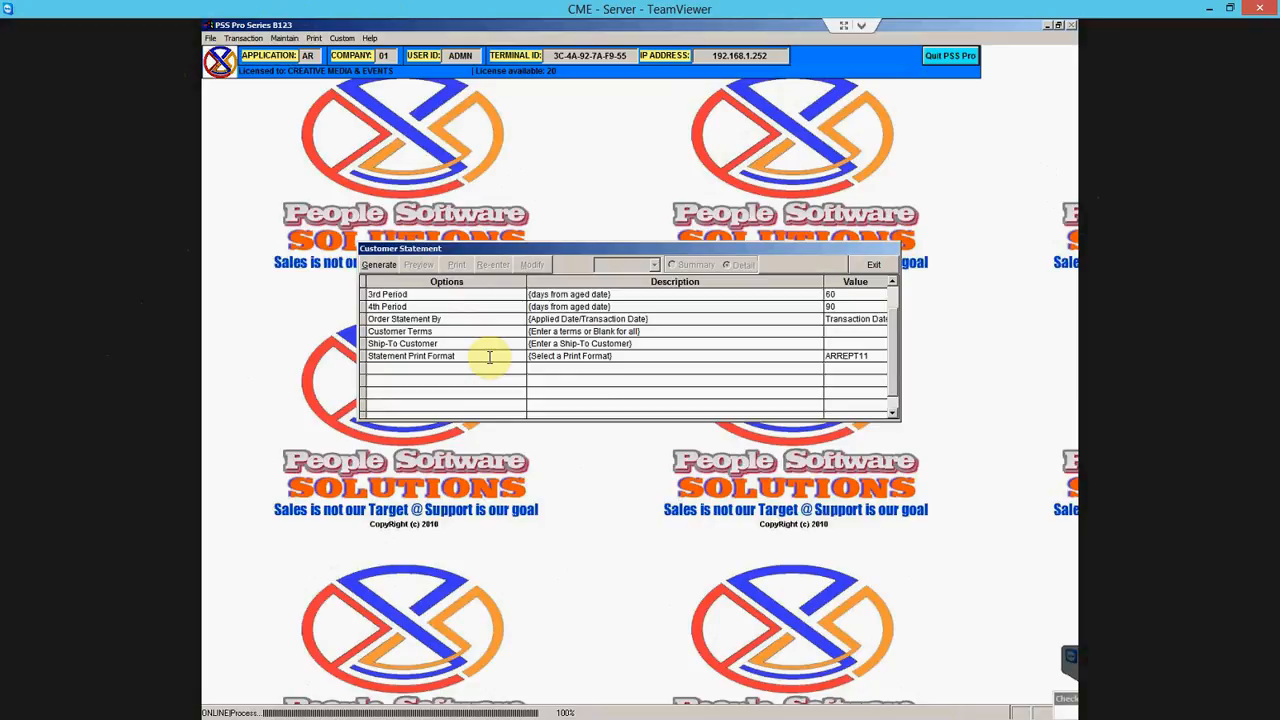
{"action": "left_click", "coordinate": [489, 356]}
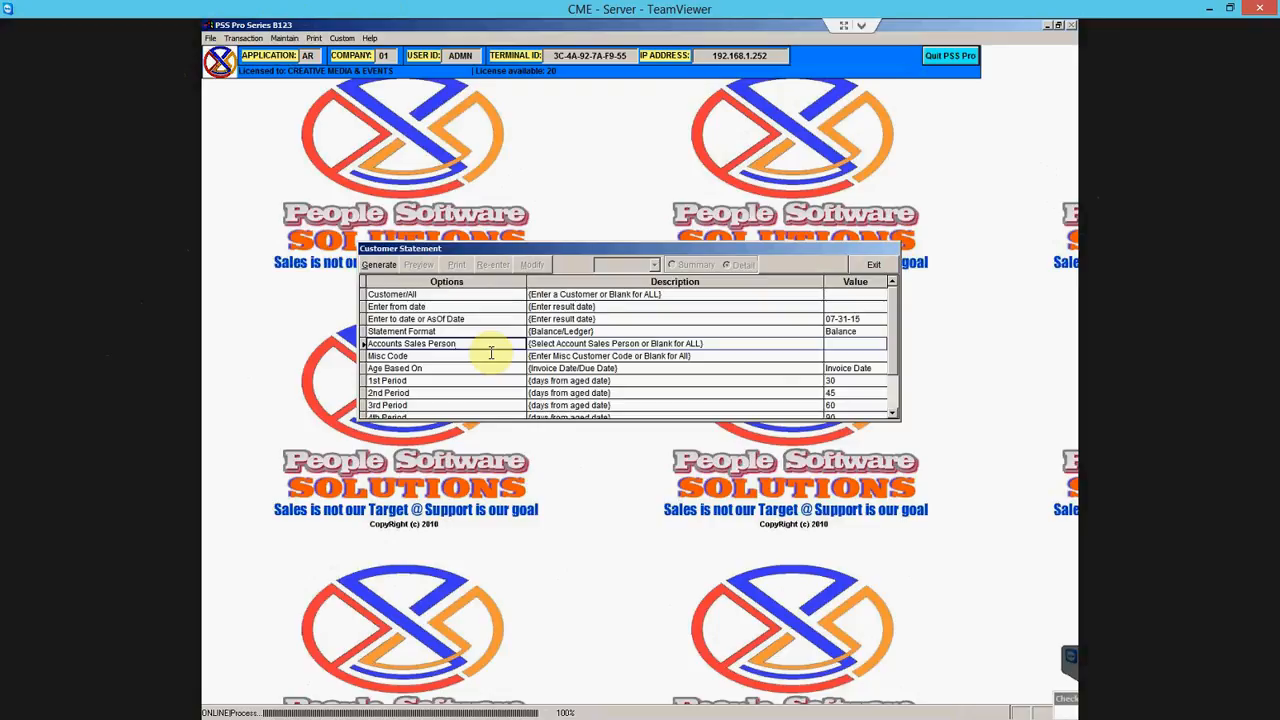
{"action": "double_click", "coordinate": [491, 353]}
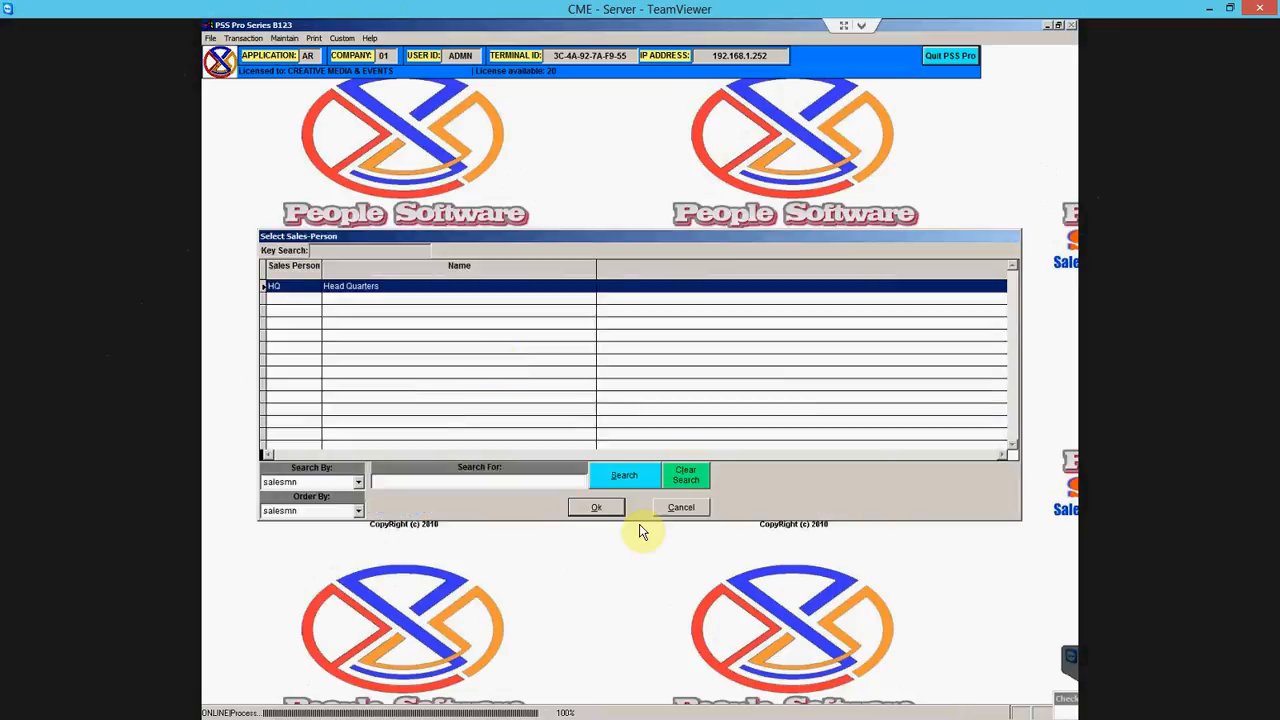
{"action": "left_click", "coordinate": [680, 507]}
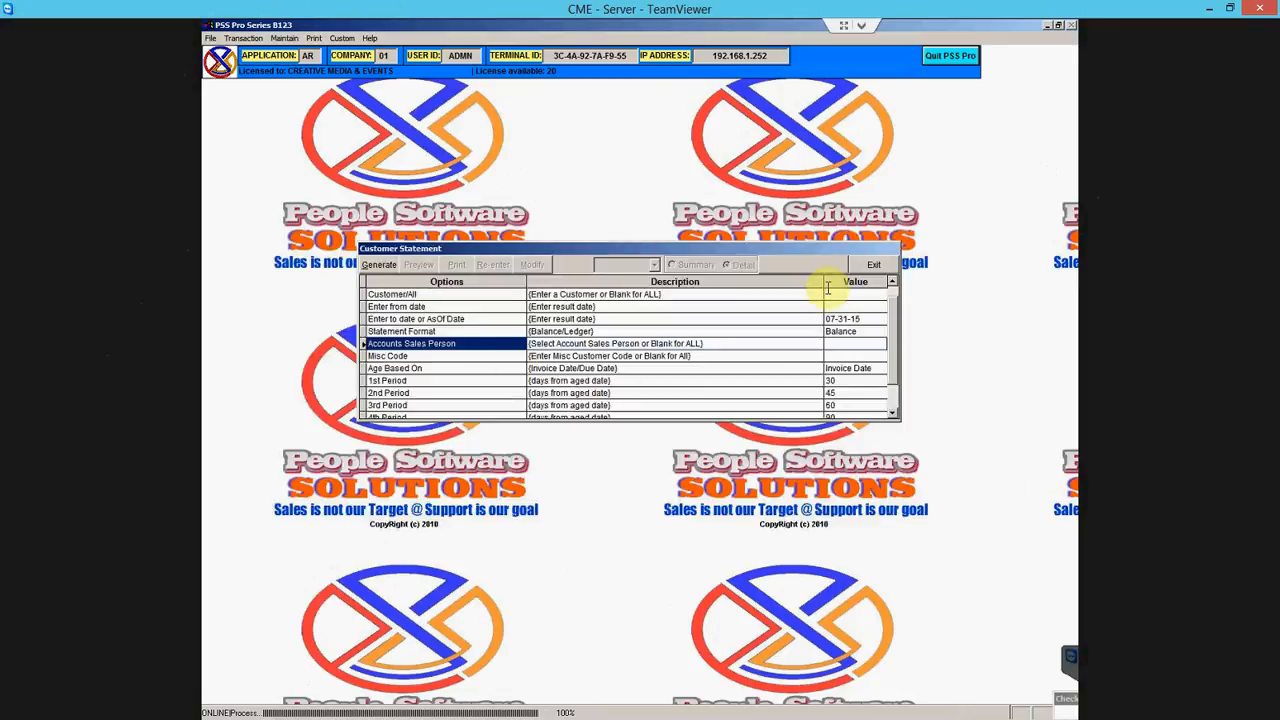
- Generate the statement excluding zero-balance customers, using the Detail layout
{"action": "left_click", "coordinate": [381, 264]}
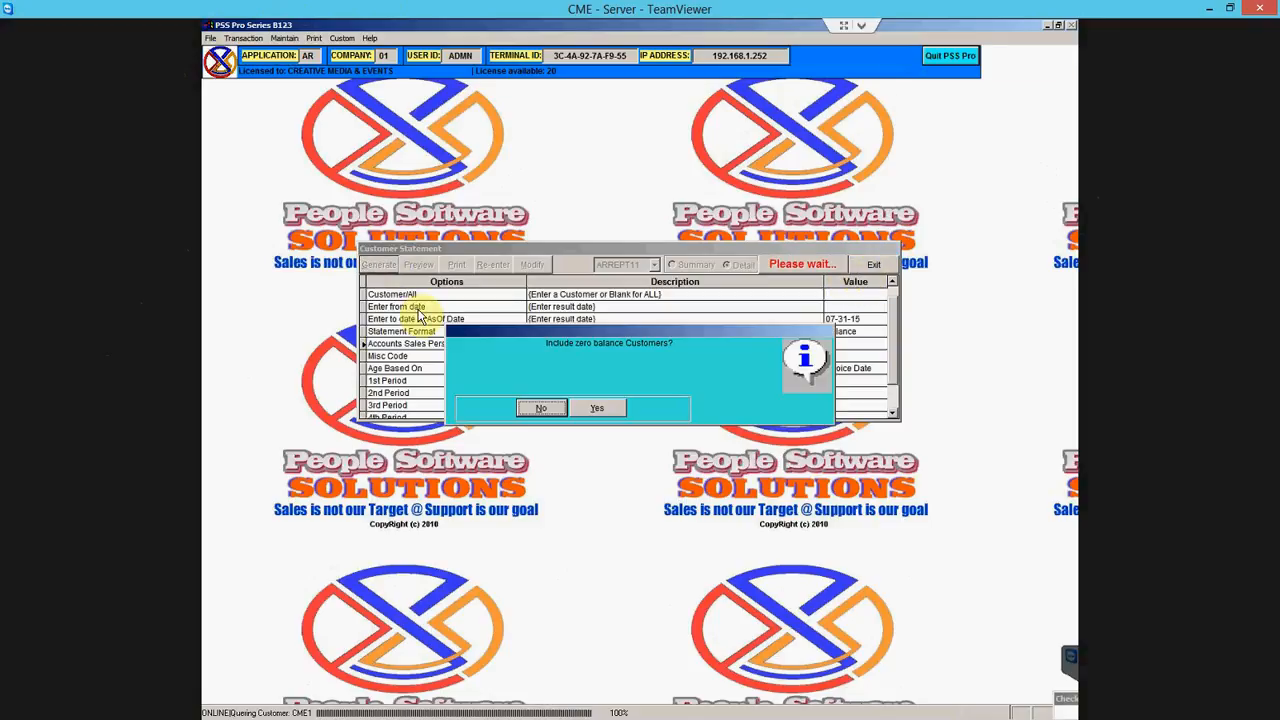
{"action": "left_click", "coordinate": [545, 408]}
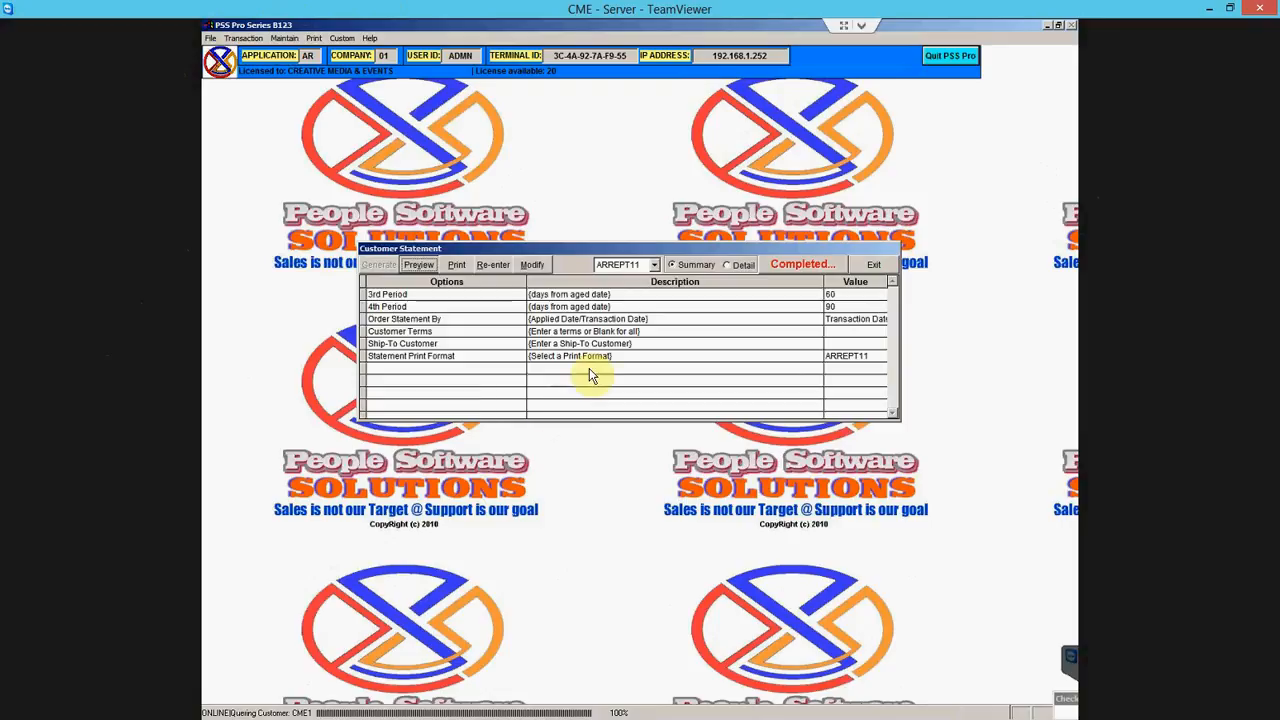
{"action": "left_click", "coordinate": [737, 265]}
- Review the full-size statement preview showing 366.00, then close it and the statement settings
{"action": "left_click", "coordinate": [433, 263]}
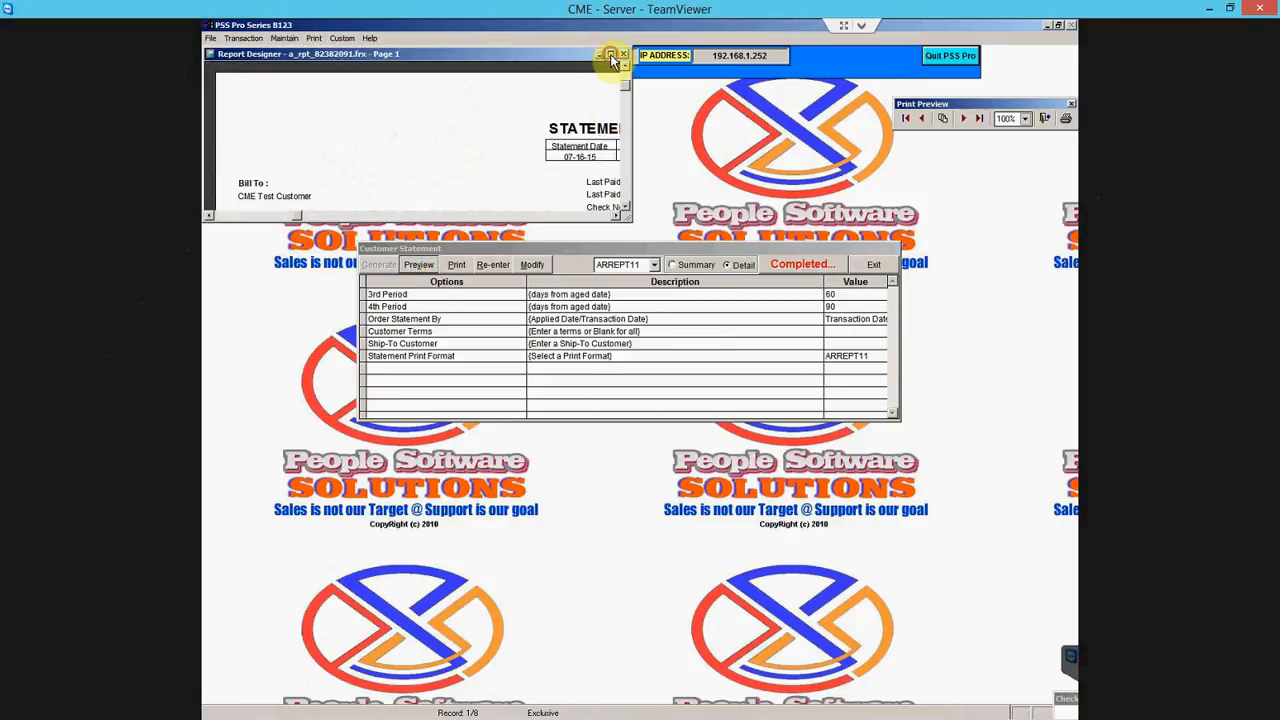
{"action": "left_click", "coordinate": [611, 56]}
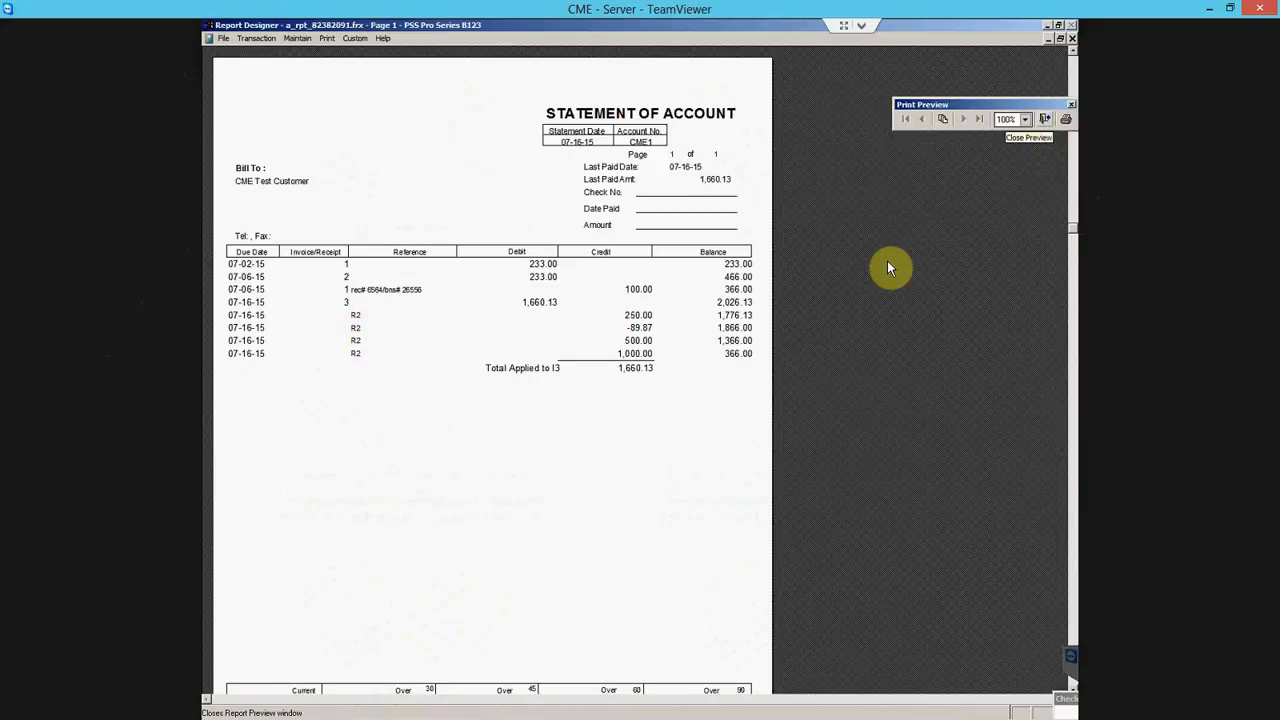
{"action": "scroll", "coordinate": [766, 314], "scroll_direction": "down", "scroll_amount": 3}
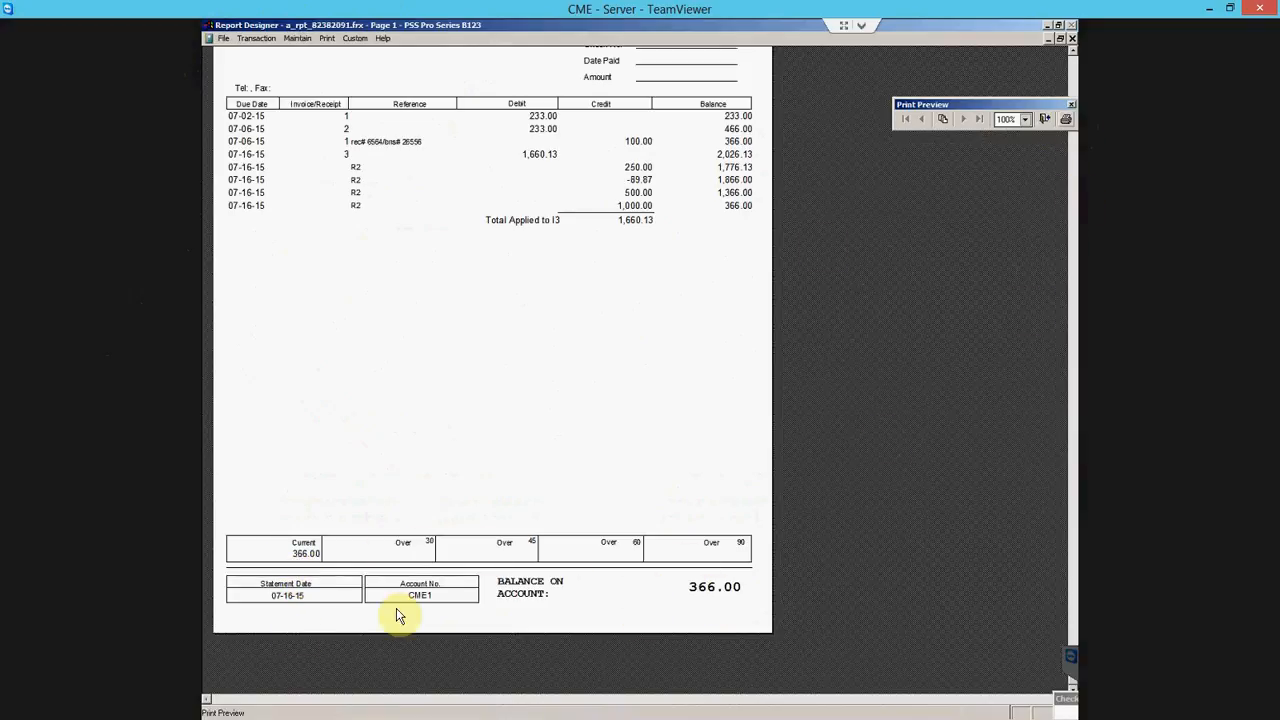
{"action": "left_click", "coordinate": [1044, 119]}
{"action": "left_click", "coordinate": [872, 264]}
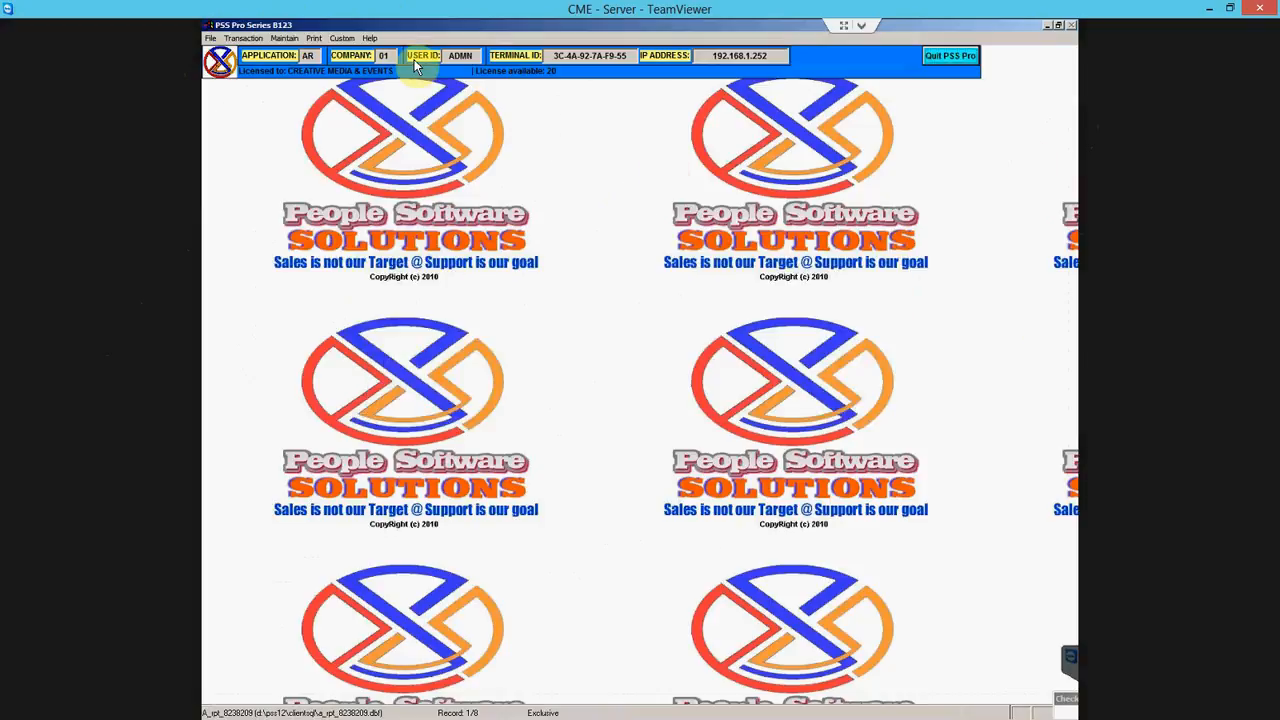
- Open the Open Receivables Aging report setup with an As Of Date of 07-31-15
{"action": "left_click", "coordinate": [314, 38]}
{"action": "mouse_move", "coordinate": [345, 53]}
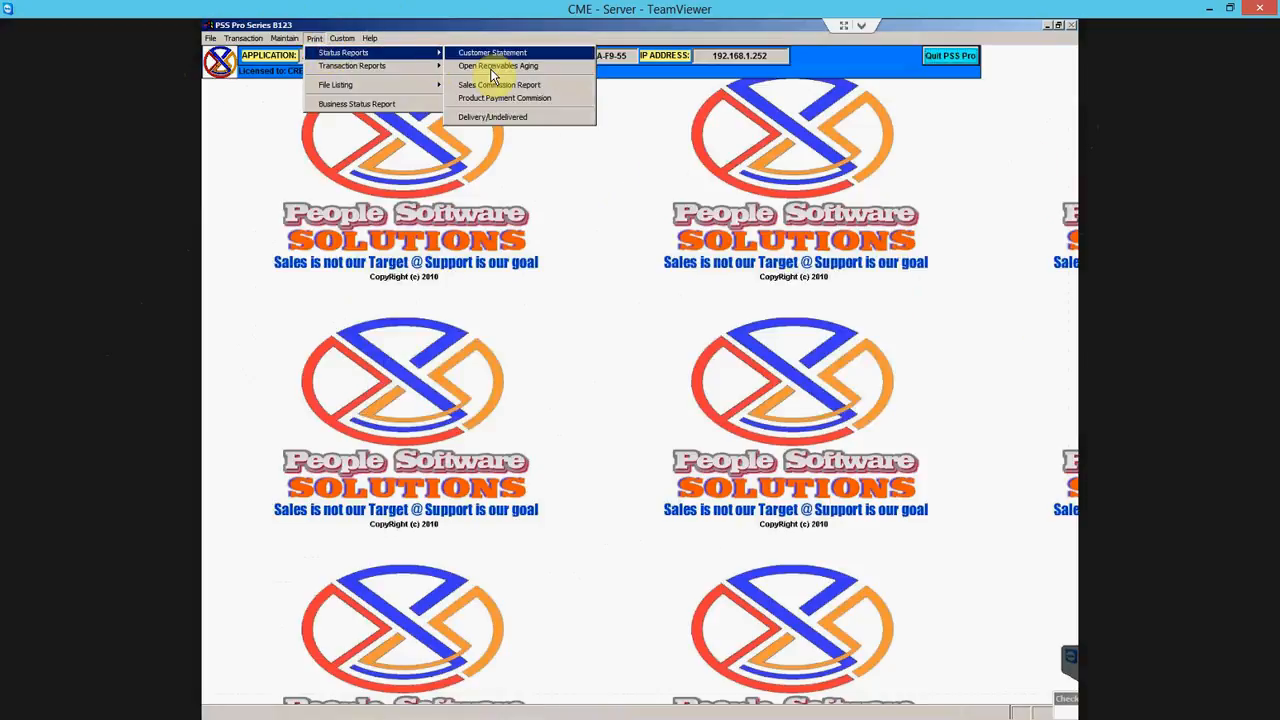
{"action": "left_click", "coordinate": [493, 66]}
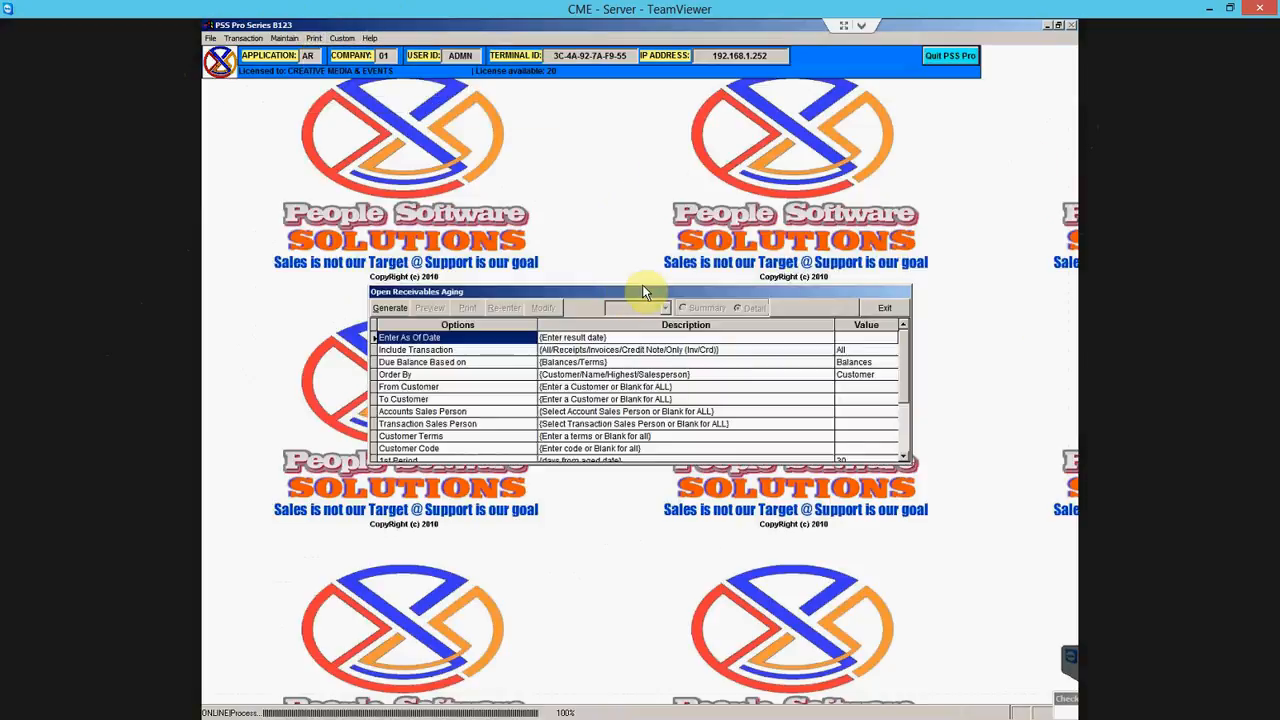
{"action": "double_click", "coordinate": [476, 340]}
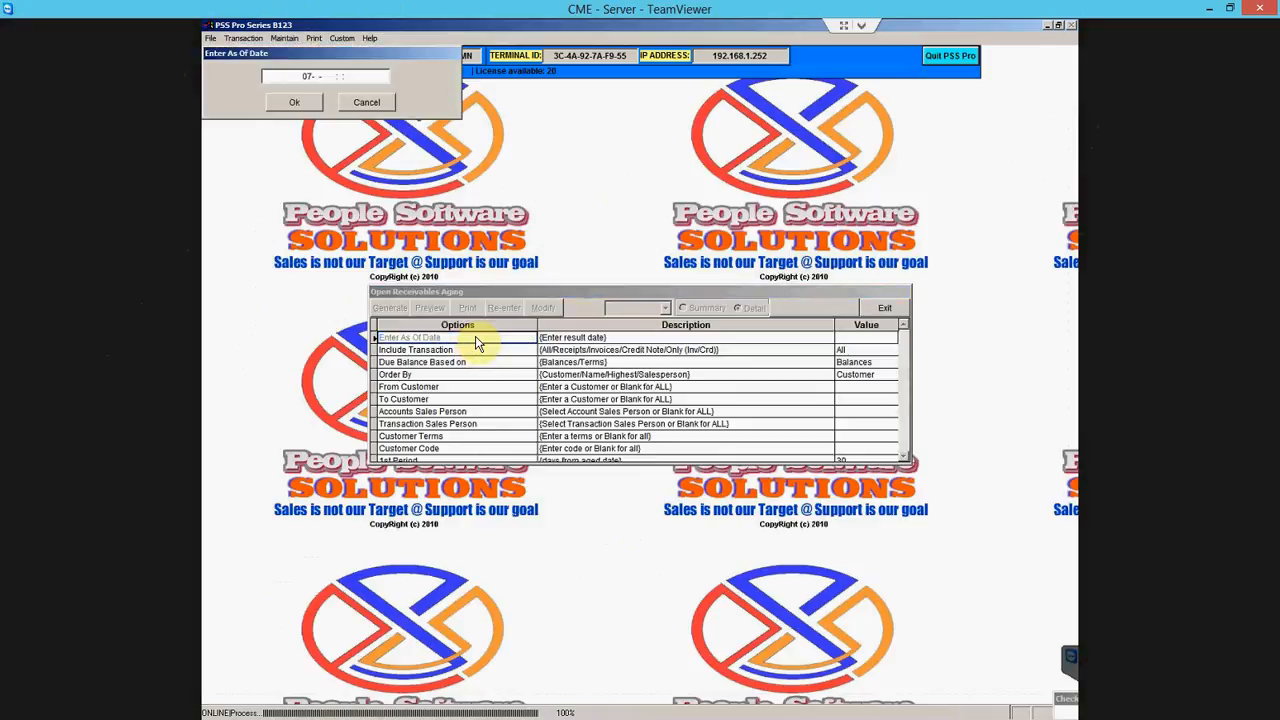
{"action": "type", "text": "07-31-15"}
{"action": "key", "text": "Return"}
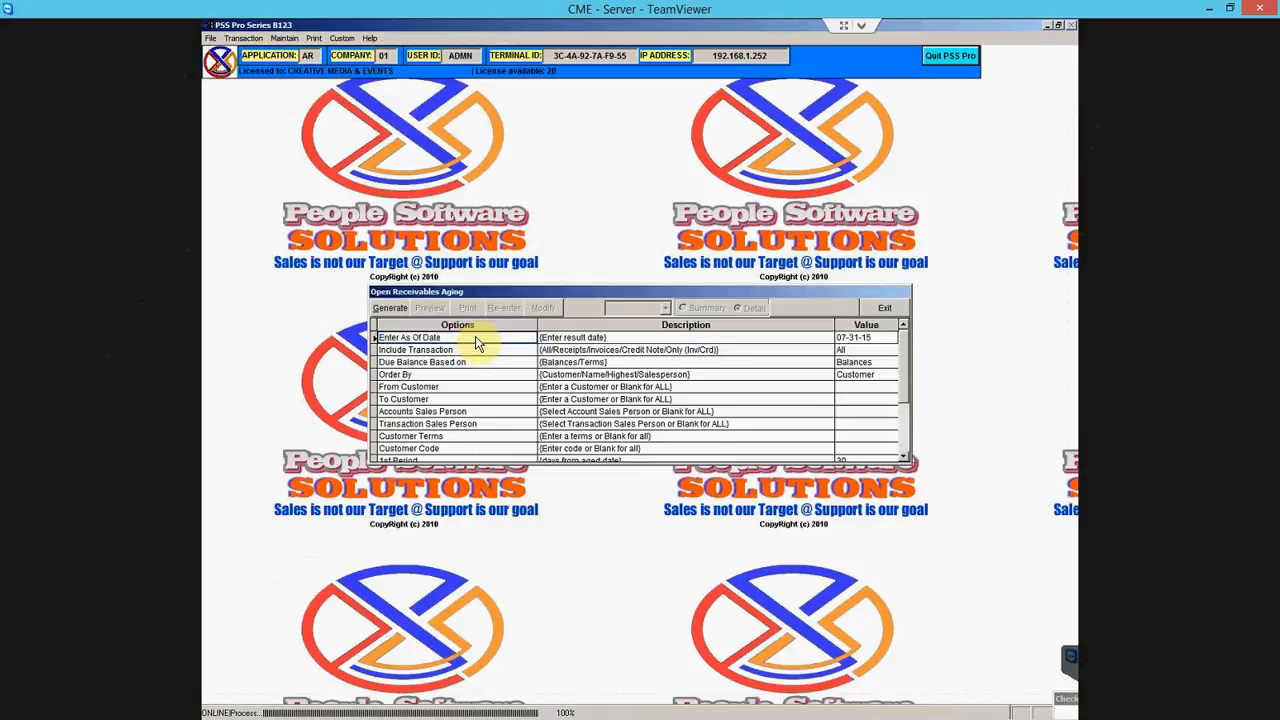
- Step through the Due Balance, Accounts Sales Person and Transaction Sales Person options
{"action": "key", "text": "Down"}
{"action": "key", "text": "Down"}
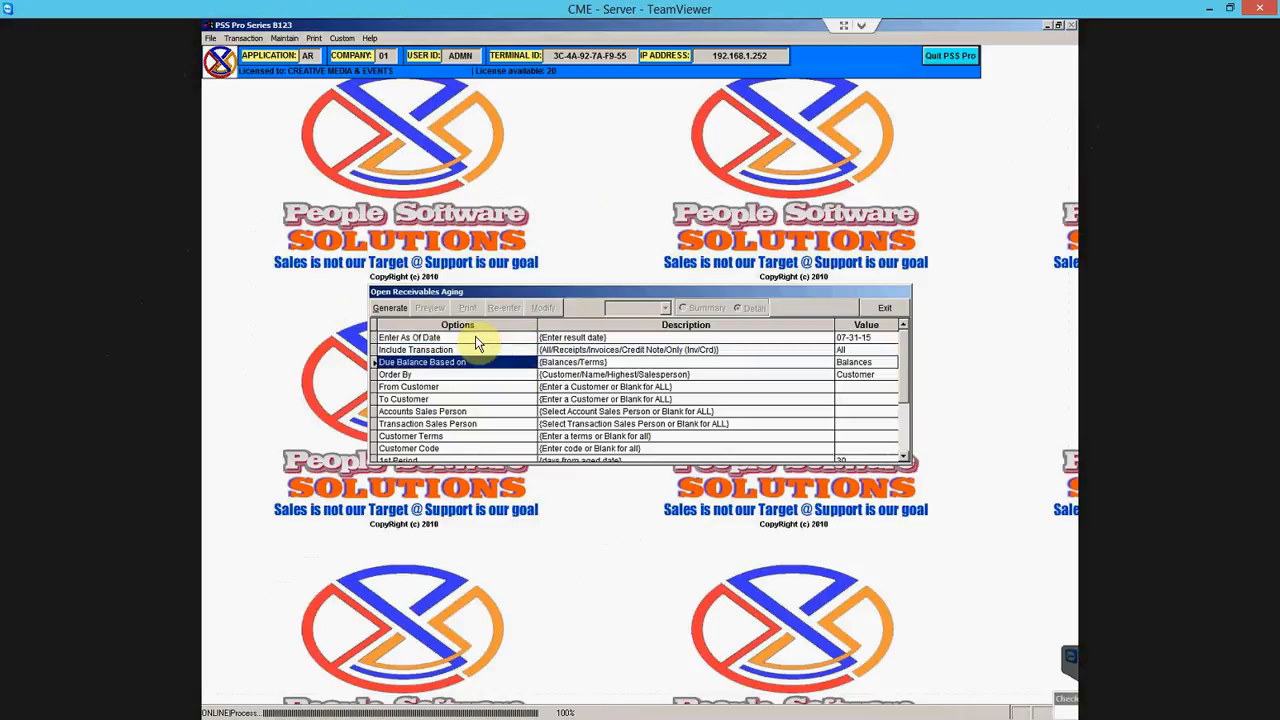
{"action": "key", "text": "Down"}
{"action": "key", "text": "Down"}
{"action": "key", "text": "Down"}
{"action": "key", "text": "Down"}
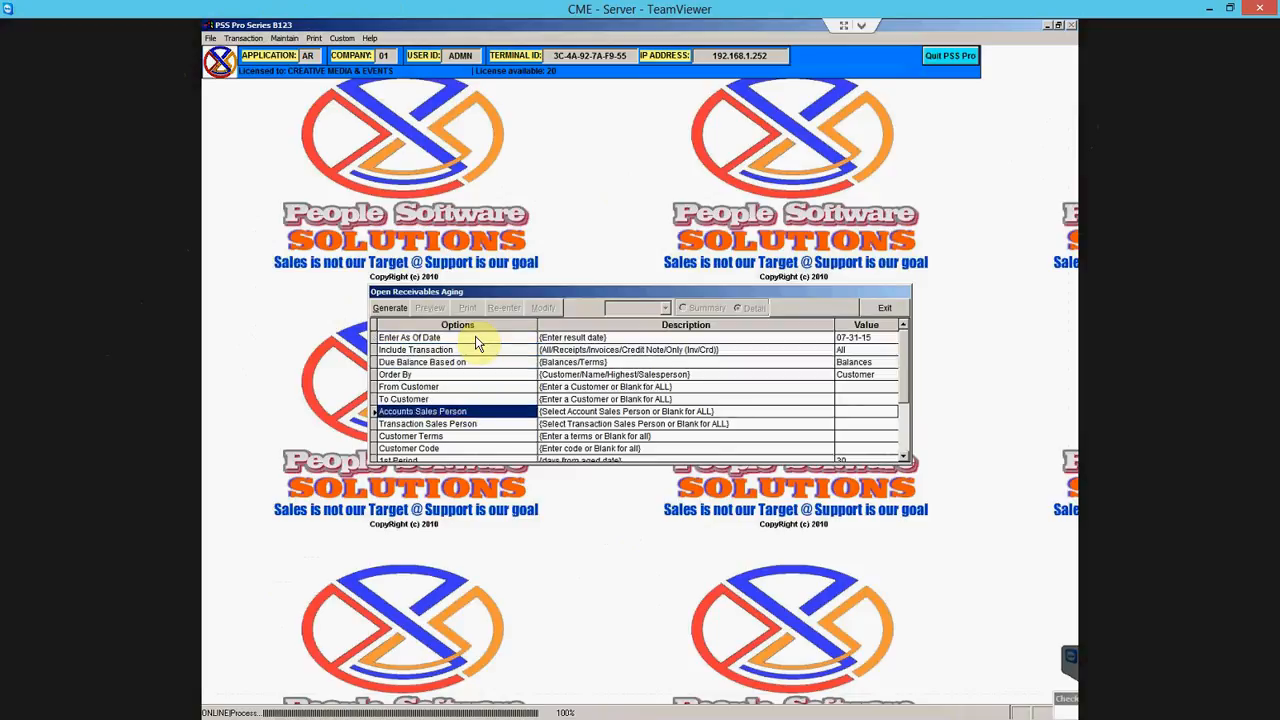
{"action": "key", "text": "Down"}
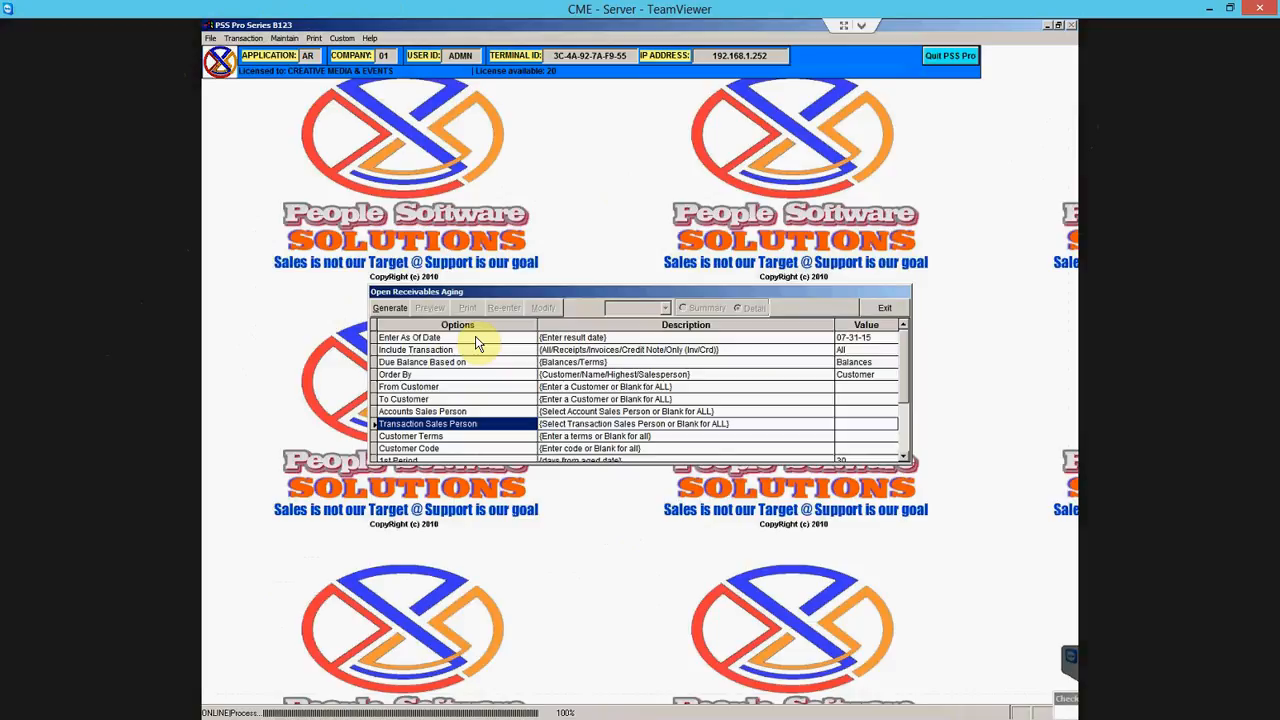
{"action": "key", "text": "Up"}
{"action": "key", "text": "Up"}
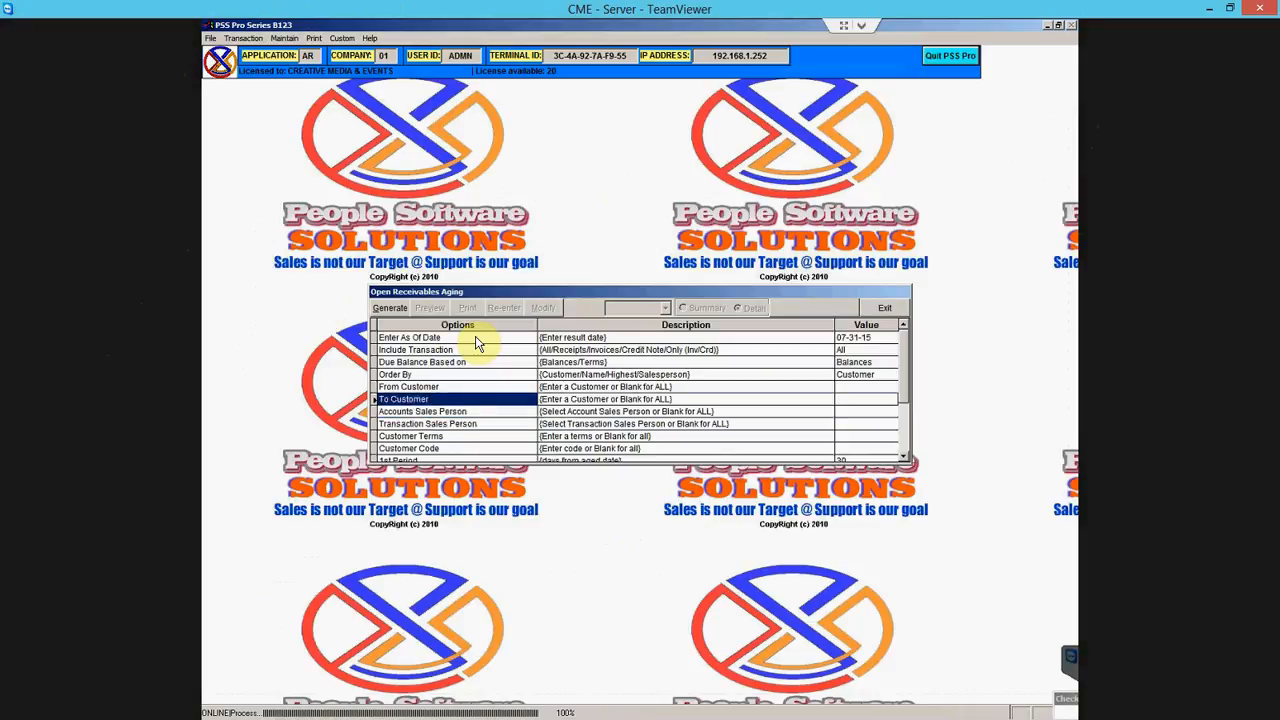
{"action": "key", "text": "Down"}
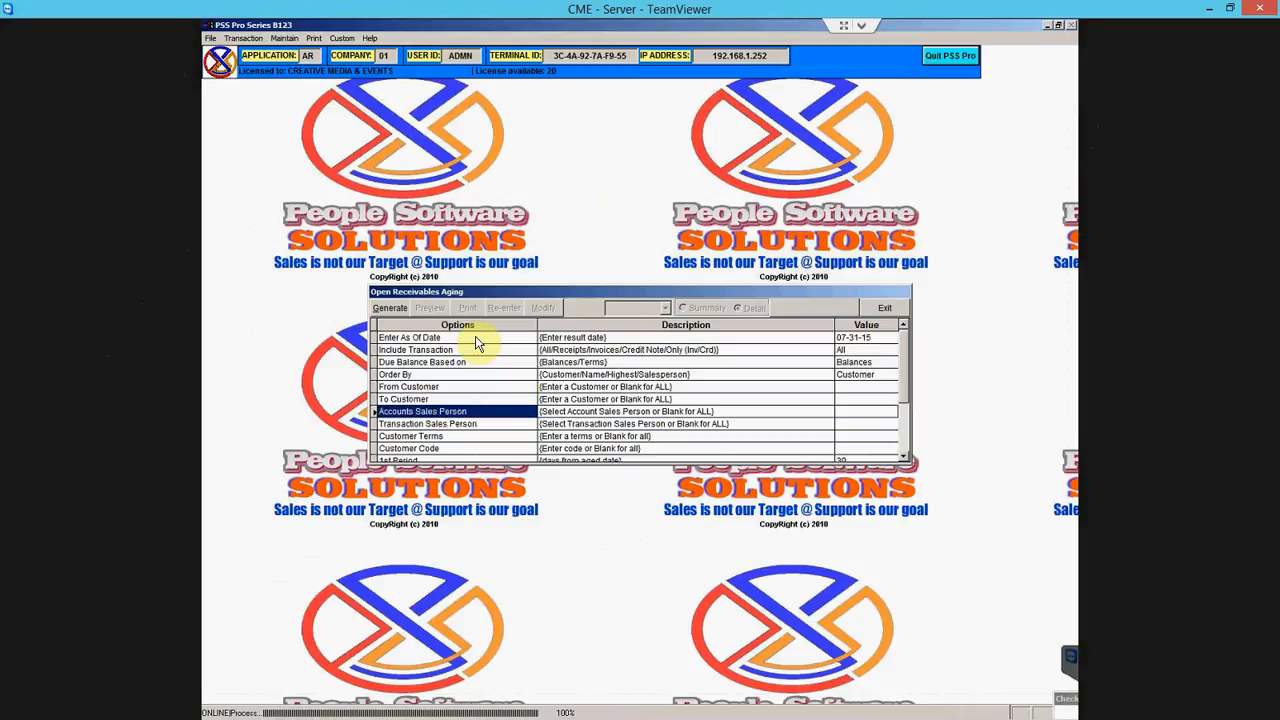
{"action": "key", "text": "Down"}
{"action": "key", "text": "Up"}
- Generate the aging without zero-balance customers, ordered by ship-to, and review its full-size preview showing 366.00
{"action": "left_click", "coordinate": [391, 309]}
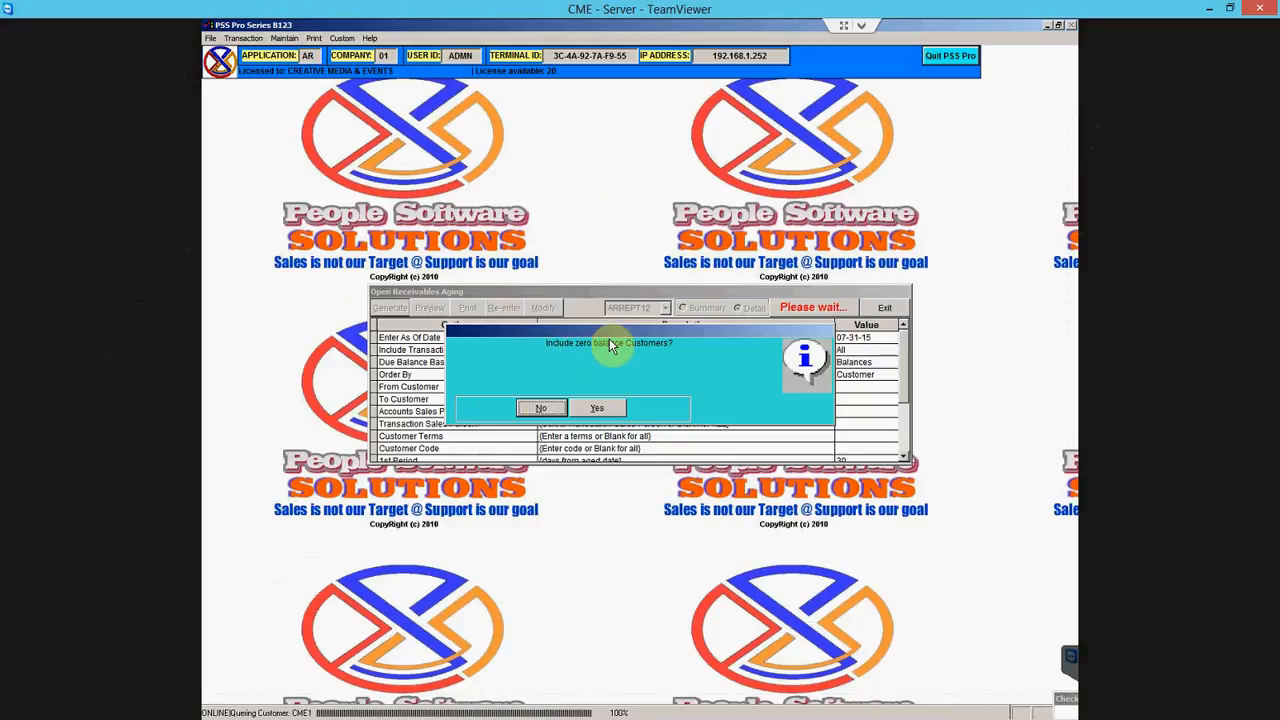
{"action": "left_click", "coordinate": [544, 409]}
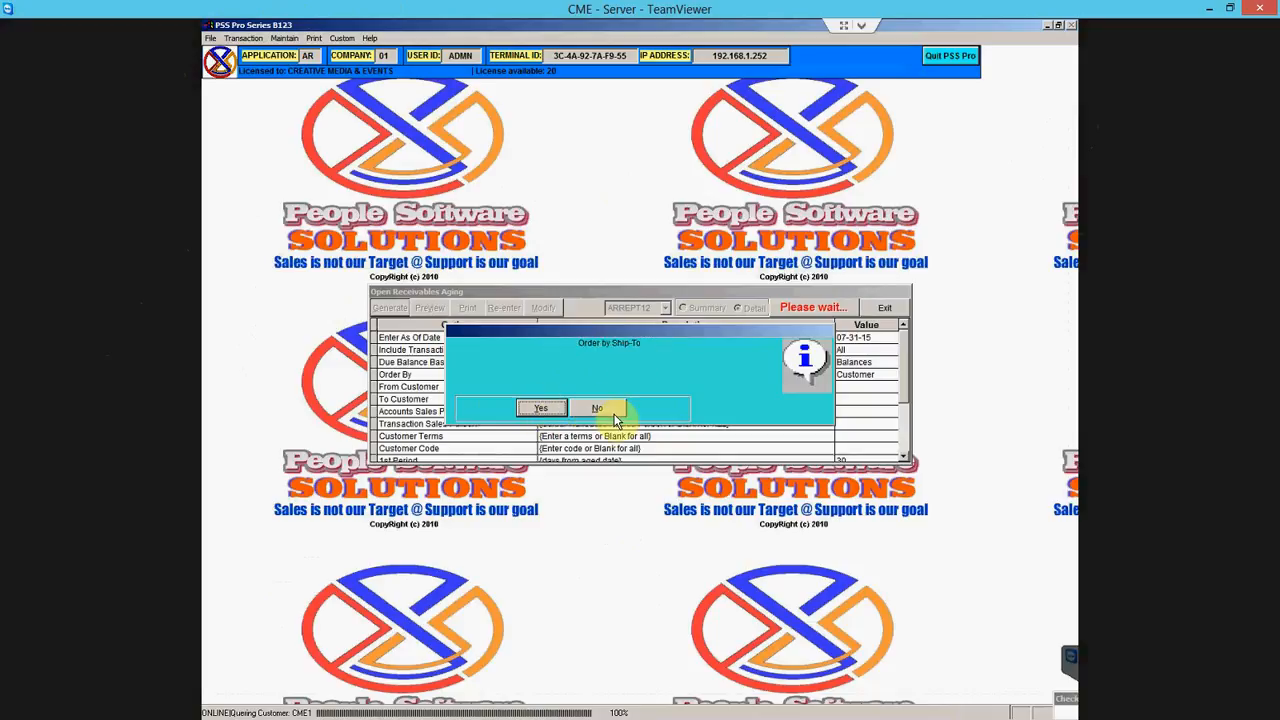
{"action": "left_click", "coordinate": [551, 408]}
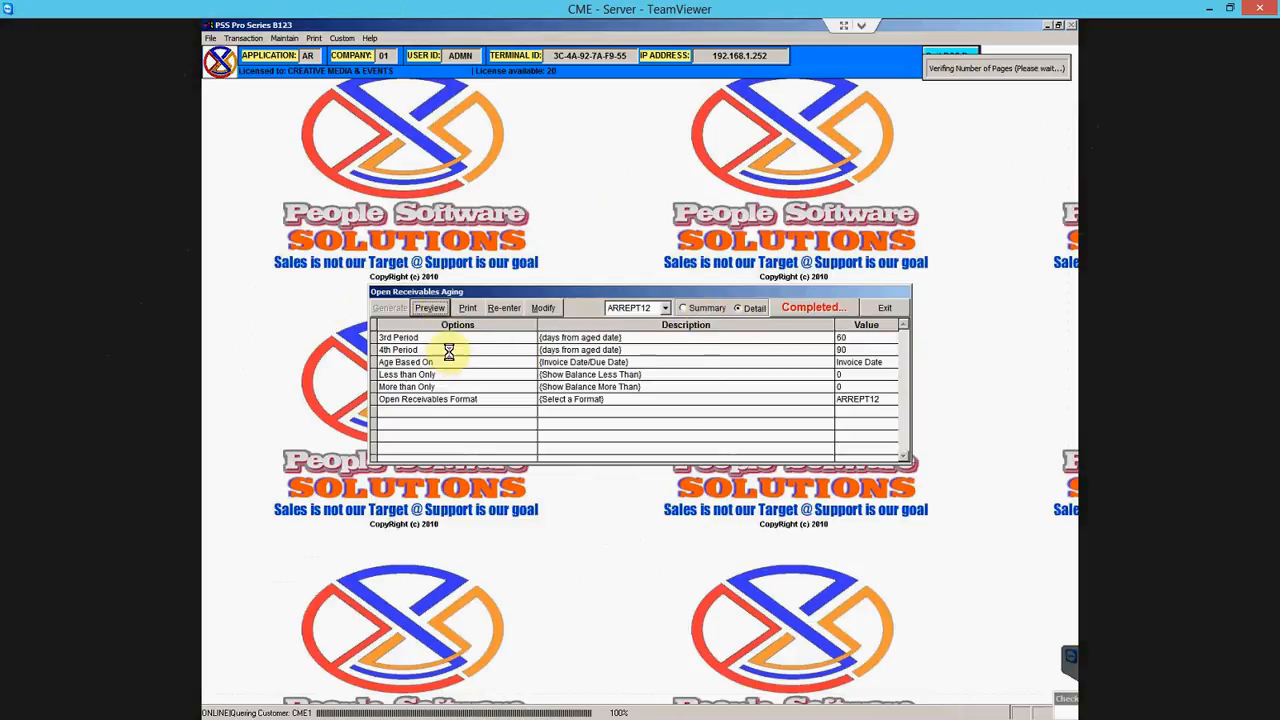
{"action": "left_click", "coordinate": [611, 56]}
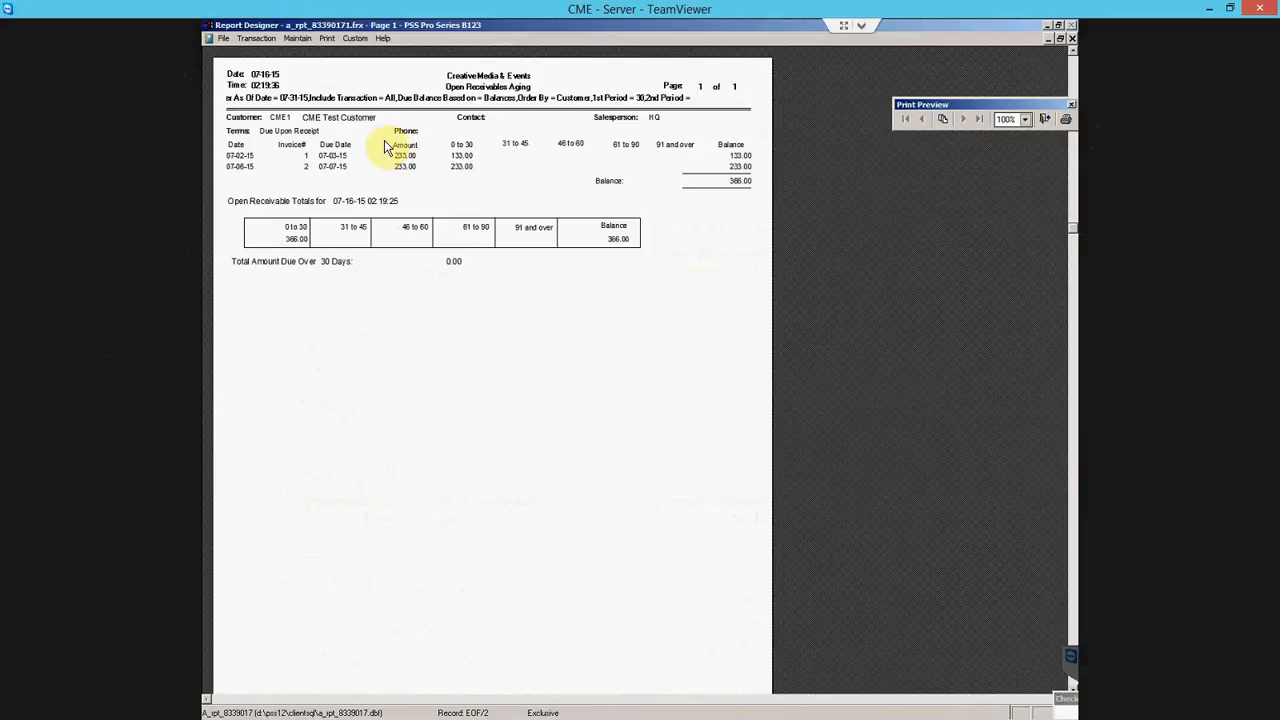
{"action": "left_click", "coordinate": [1042, 122]}
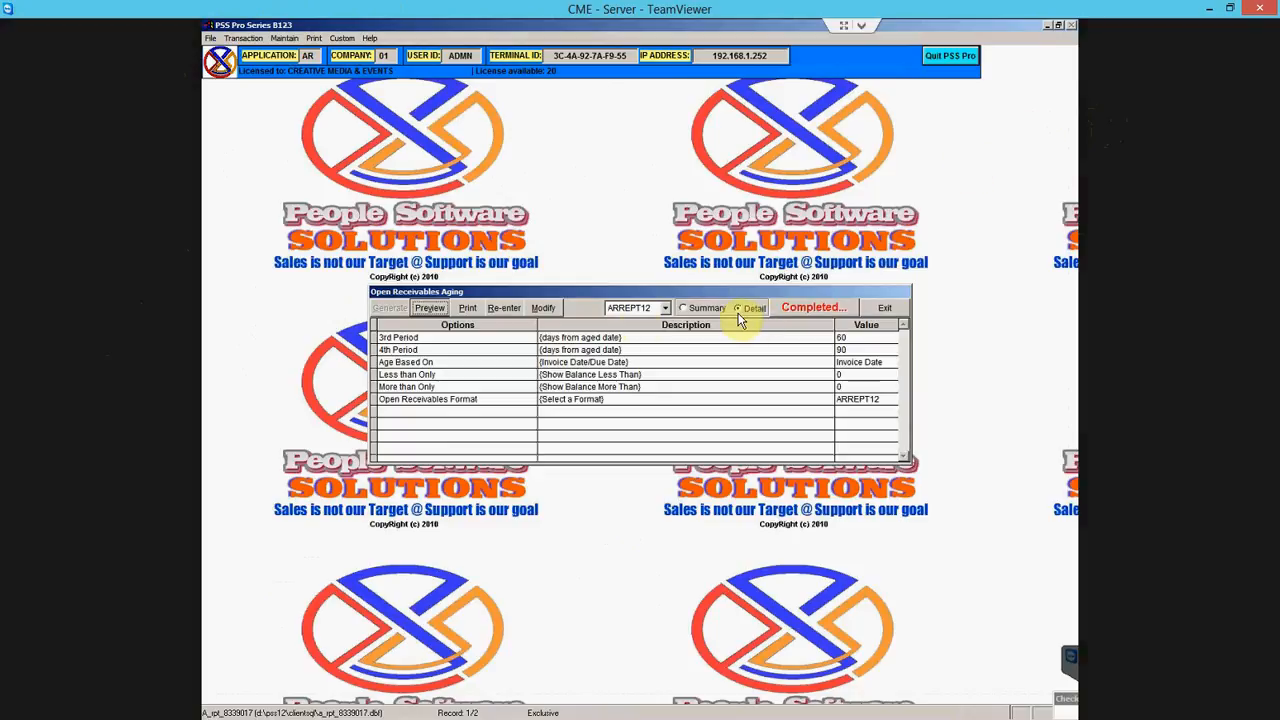
- Try the ARREPS12 format, then choose the Summary layout with the ARREPT12 format
{"action": "left_click", "coordinate": [667, 309]}
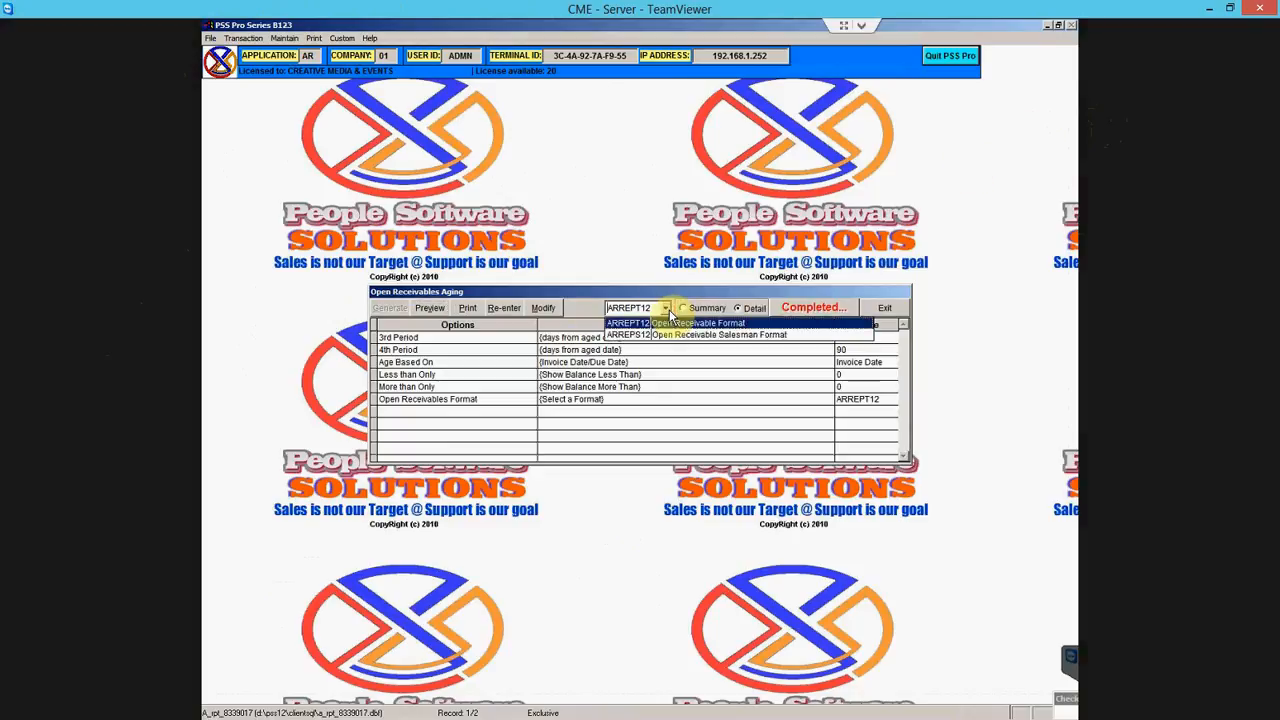
{"action": "left_click", "coordinate": [667, 309]}
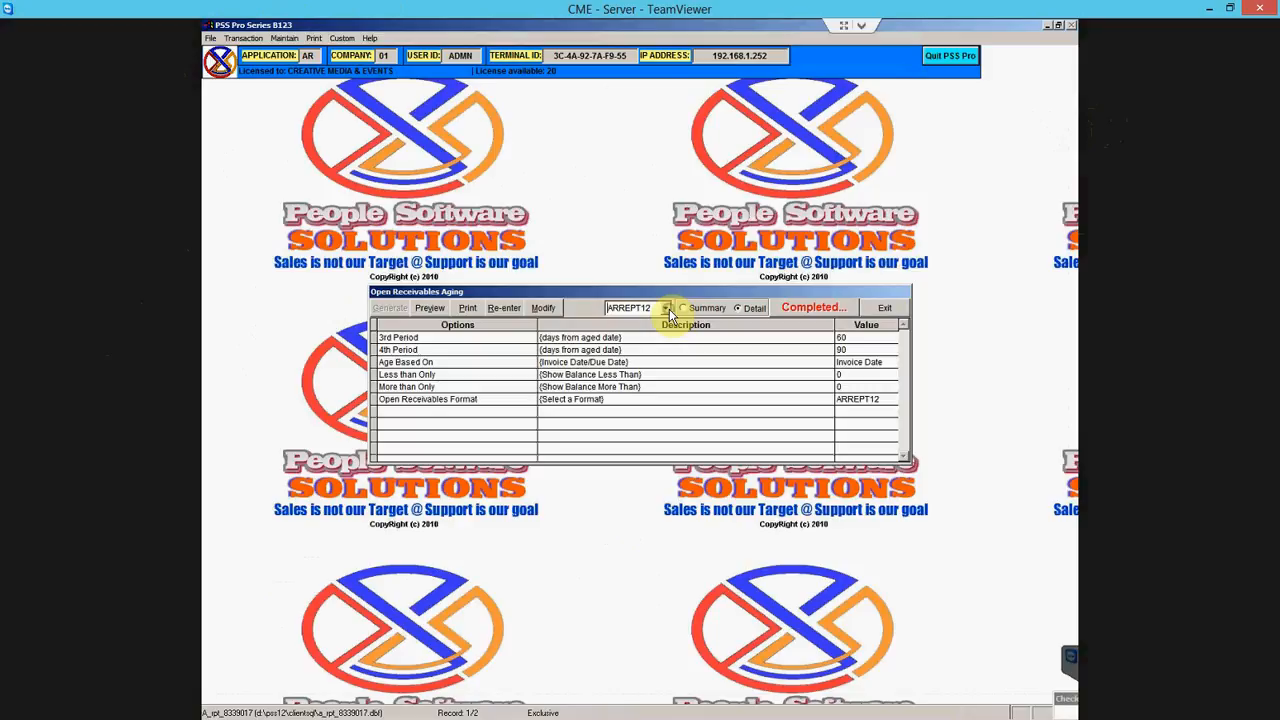
{"action": "left_click", "coordinate": [666, 309]}
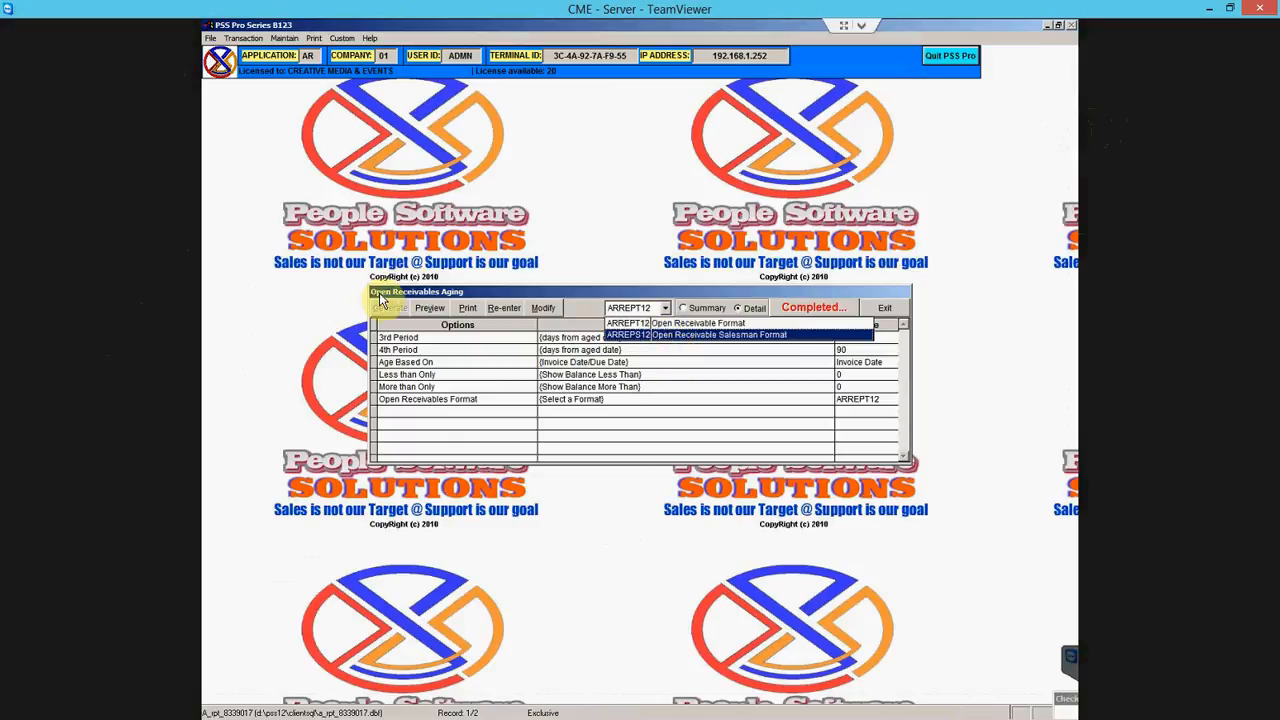
{"action": "left_click", "coordinate": [680, 340]}
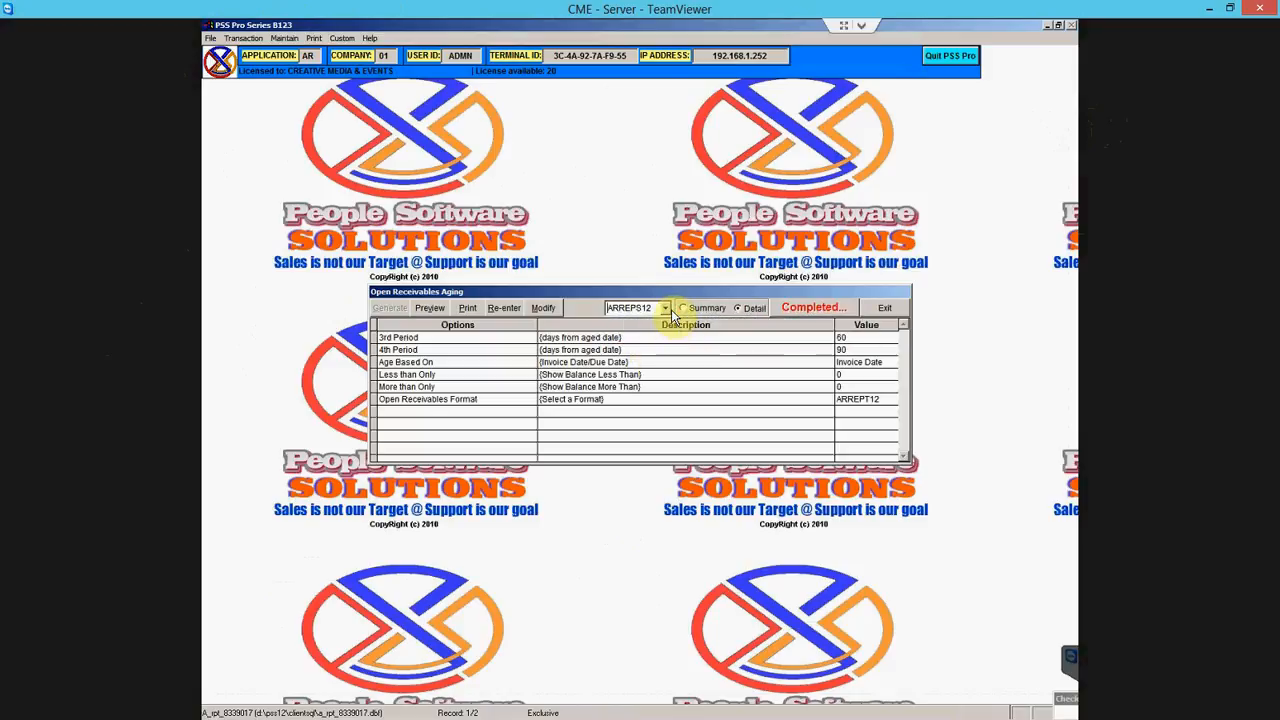
{"action": "left_click", "coordinate": [665, 309]}
{"action": "left_click", "coordinate": [685, 338]}
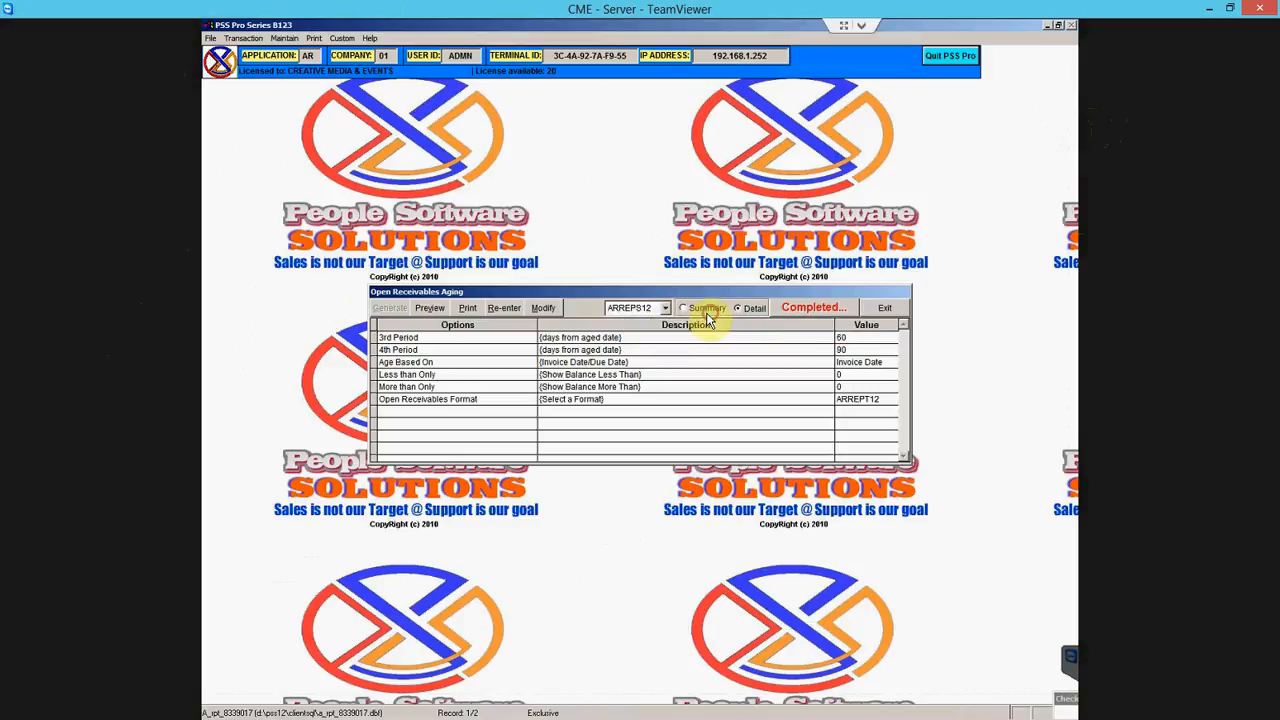
{"action": "left_click", "coordinate": [704, 310]}
{"action": "left_click", "coordinate": [665, 308]}
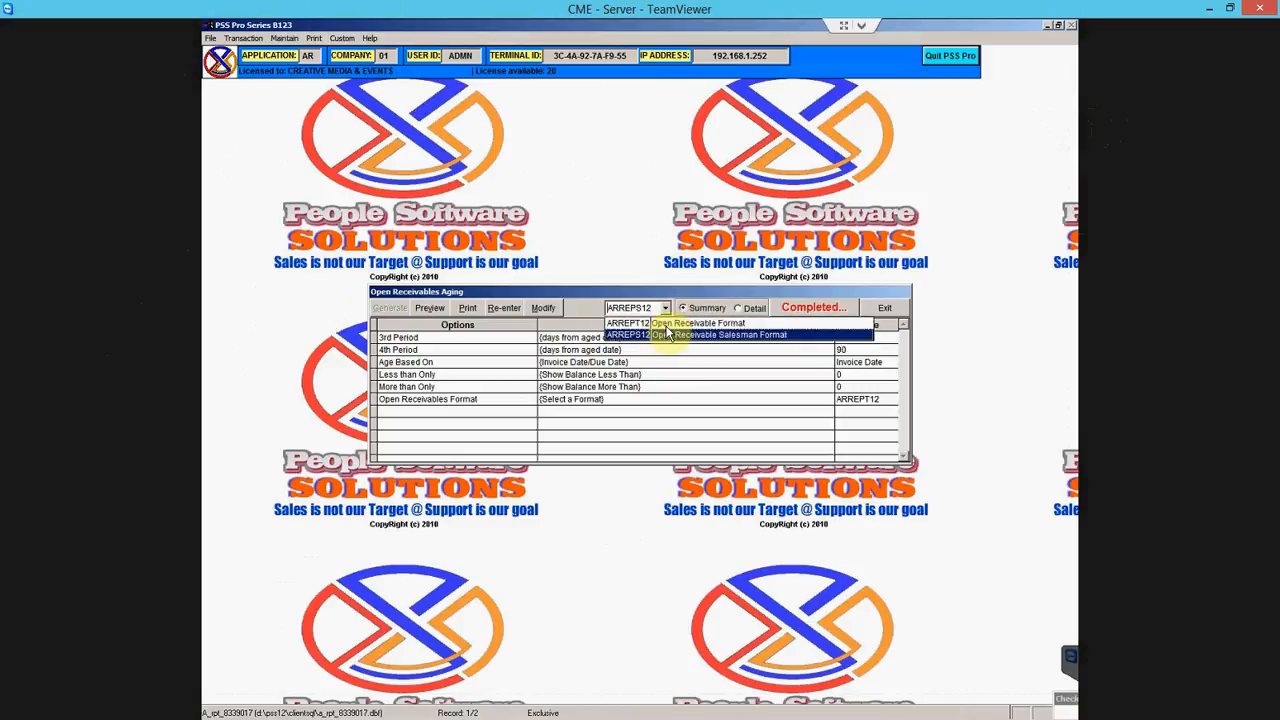
{"action": "left_click", "coordinate": [664, 324]}
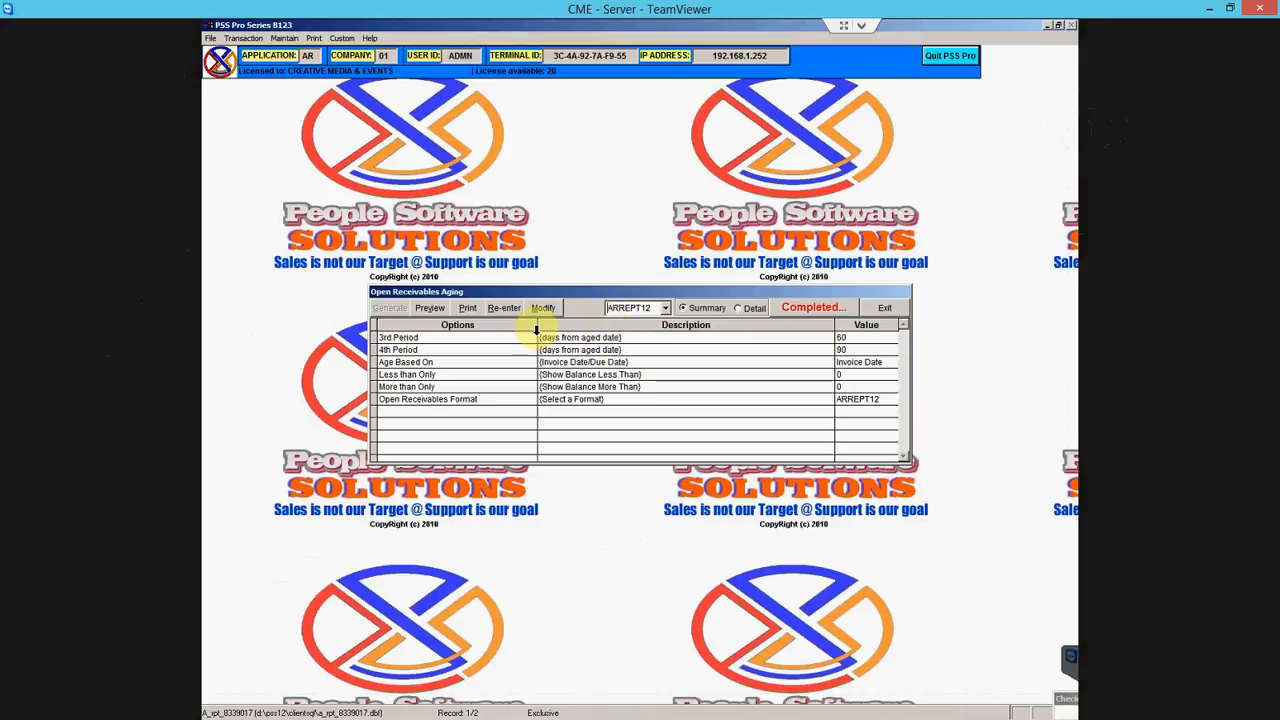
- Preview the summary aging showing 366.00 in 0–30 days, then close the preview and aging window
{"action": "left_click", "coordinate": [432, 309]}
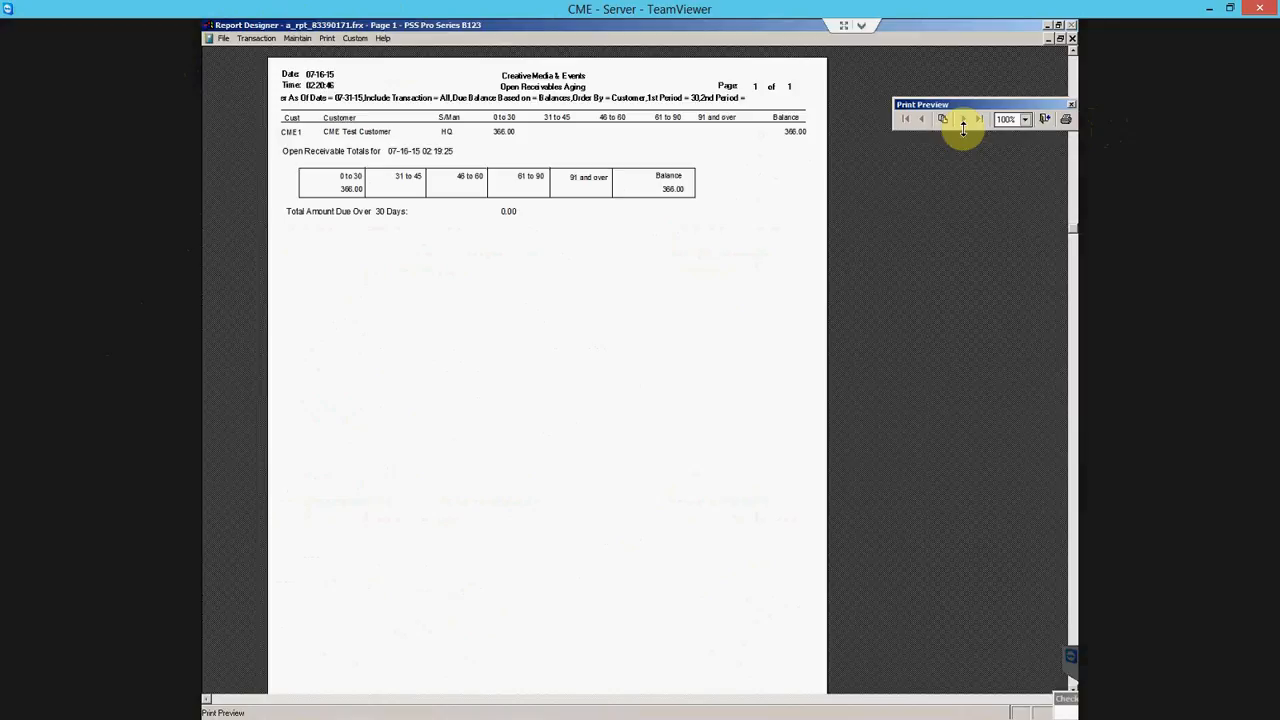
{"action": "left_click", "coordinate": [1045, 119]}
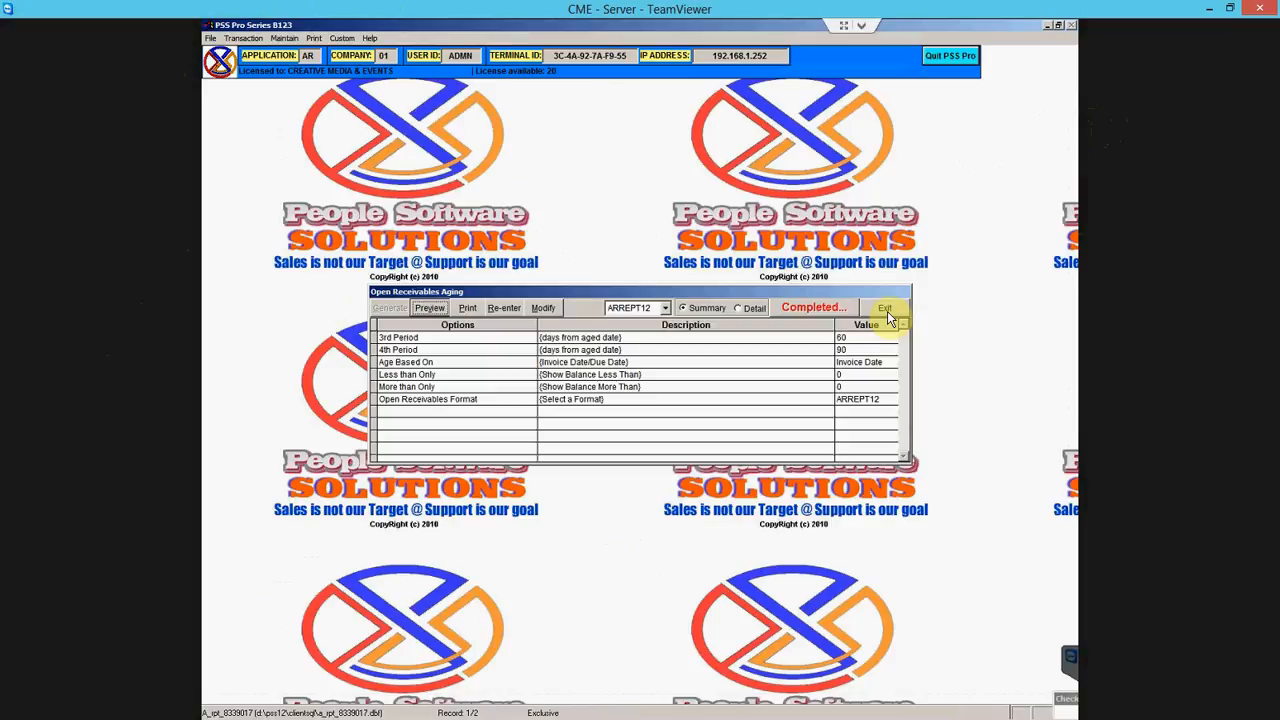
{"action": "left_click", "coordinate": [886, 308]}
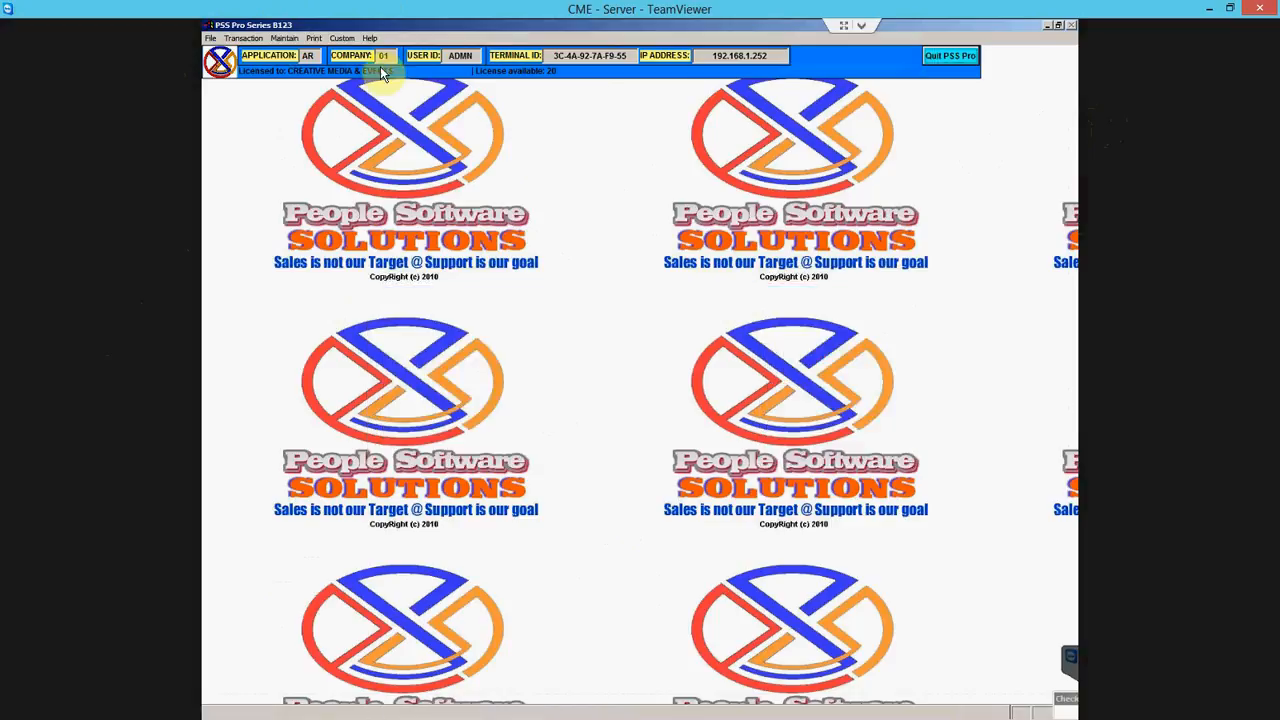
- Open the Invoice Register report from the Transaction Reports list
{"action": "left_click", "coordinate": [313, 38]}
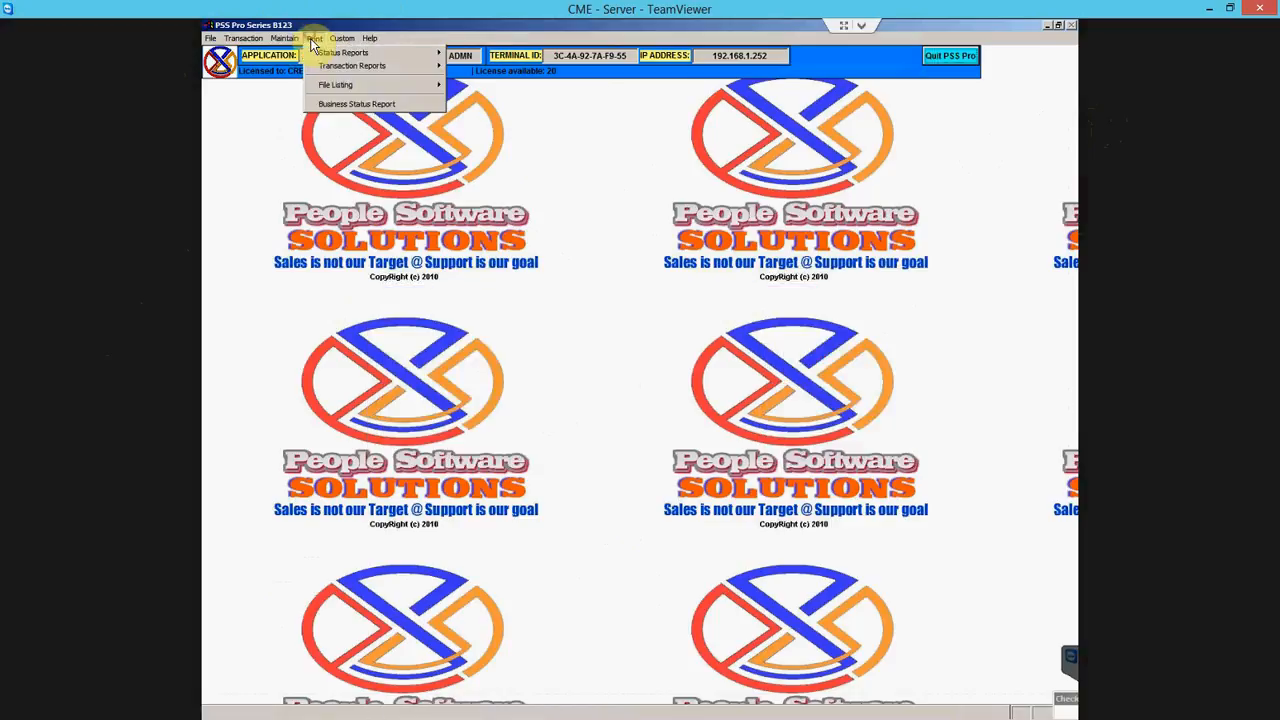
{"action": "mouse_move", "coordinate": [348, 63]}
{"action": "mouse_move", "coordinate": [391, 72]}
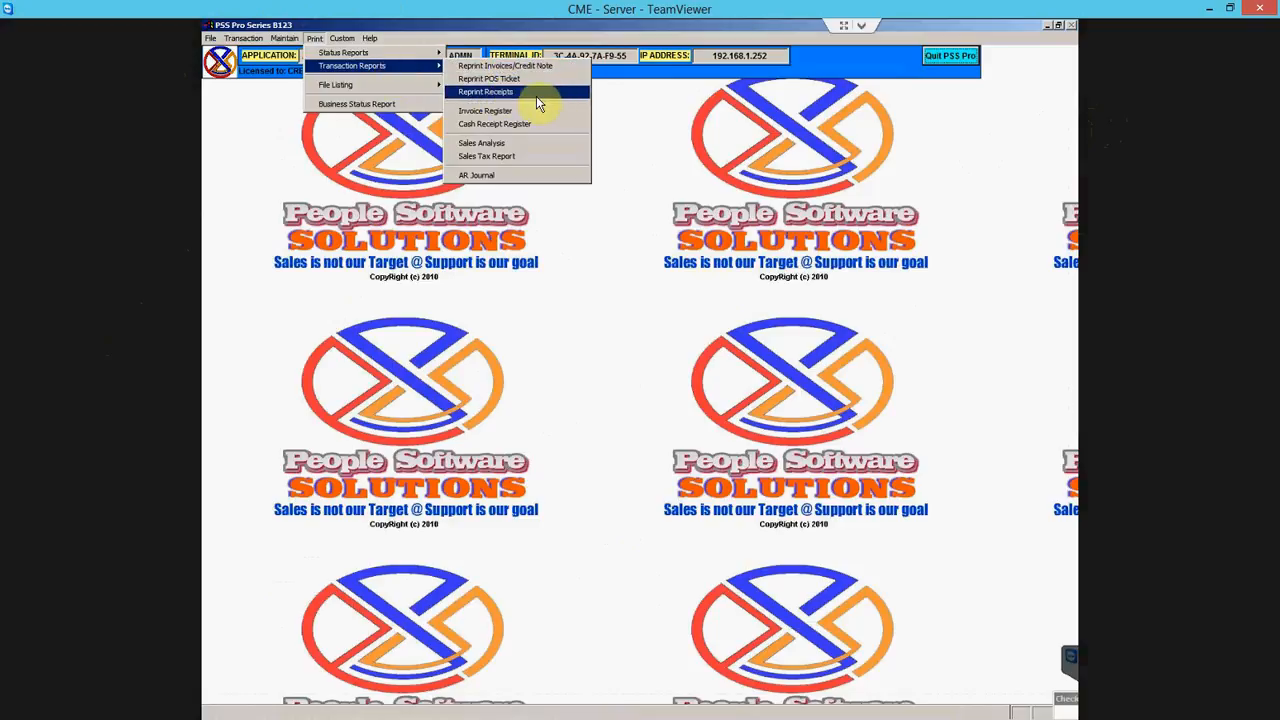
{"action": "left_click", "coordinate": [503, 113]}
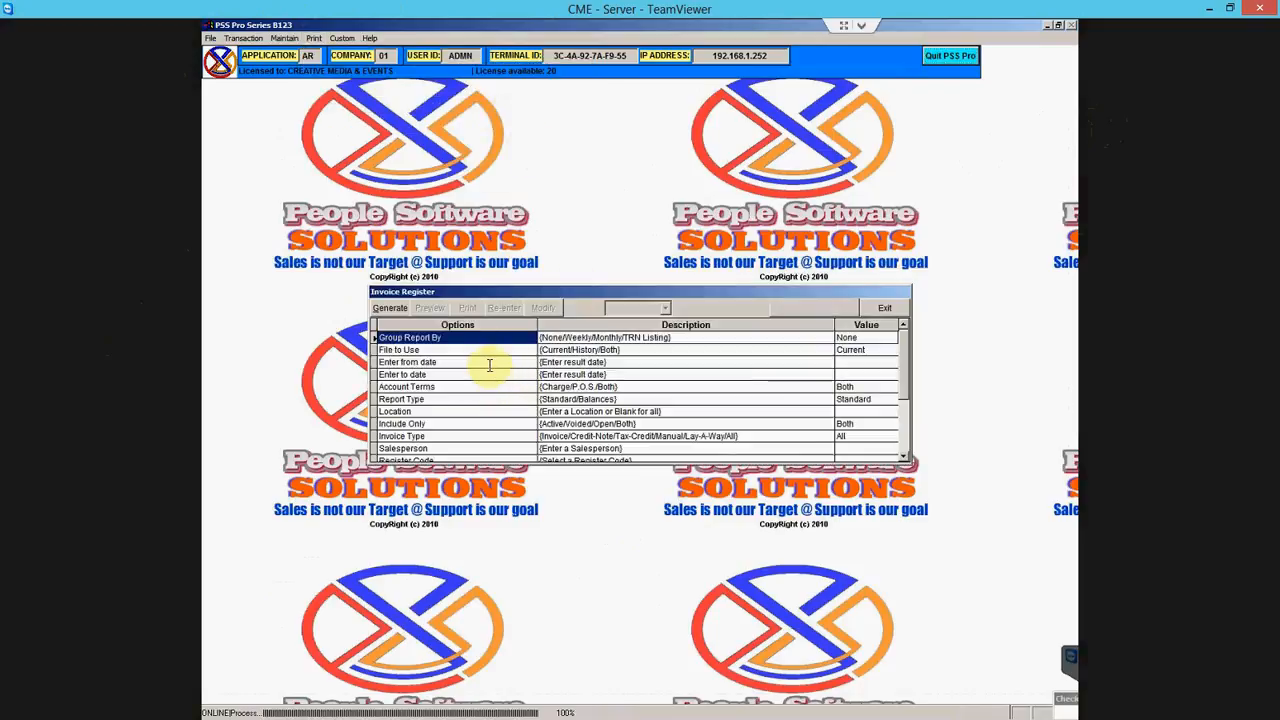
- Set the Invoice Register date range from 07-01-15 to 07-31-15
{"action": "left_click", "coordinate": [489, 363]}
{"action": "left_click", "coordinate": [480, 376]}
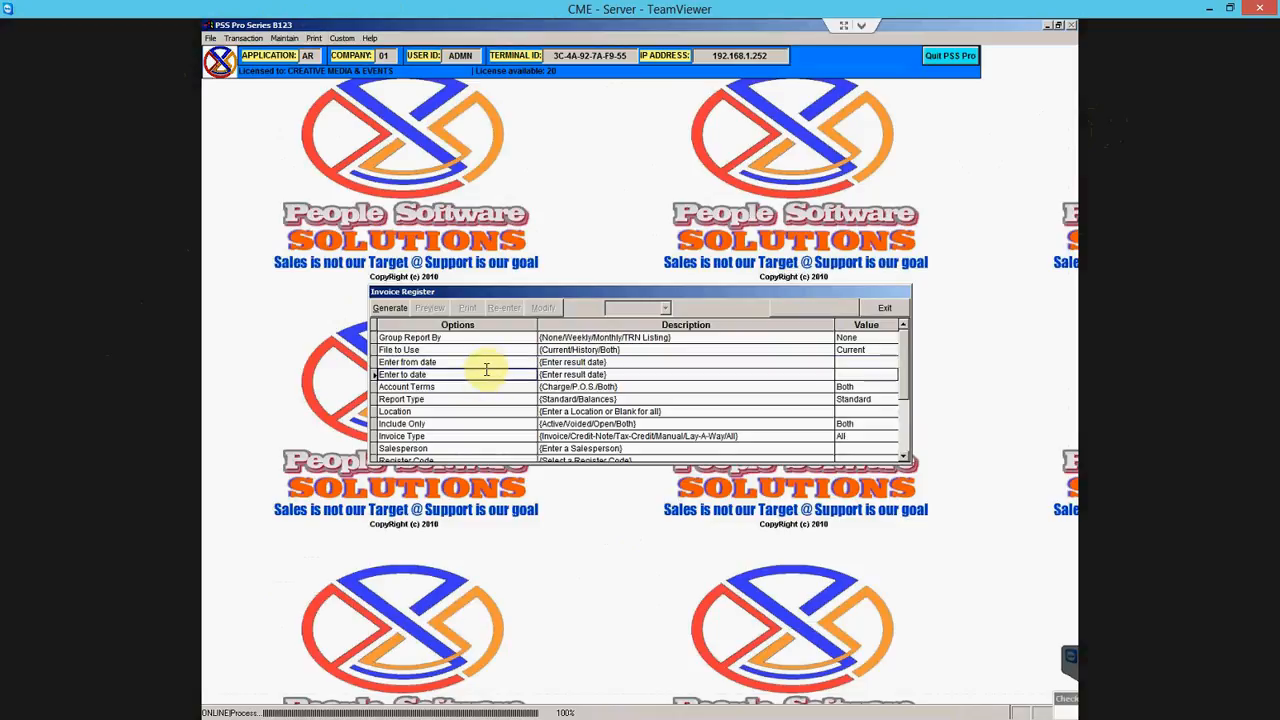
{"action": "left_click", "coordinate": [489, 361]}
{"action": "double_click", "coordinate": [489, 362]}
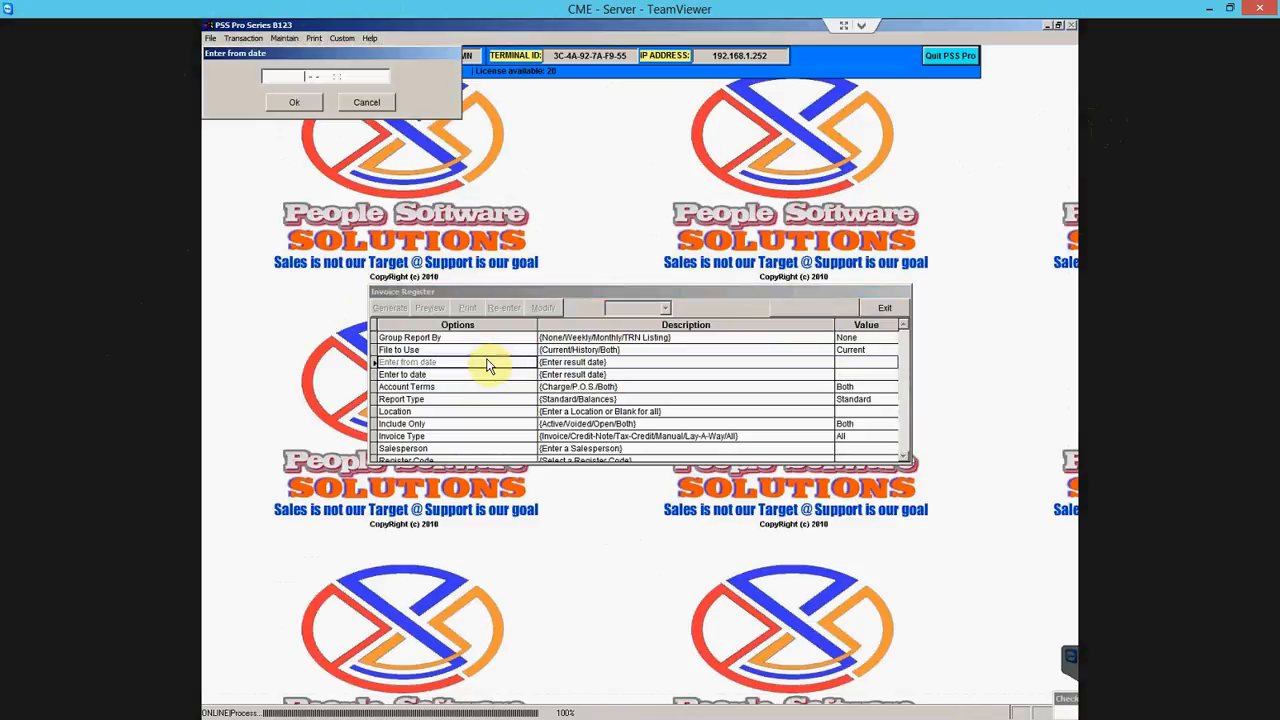
{"action": "type", "text": "07-01-15"}
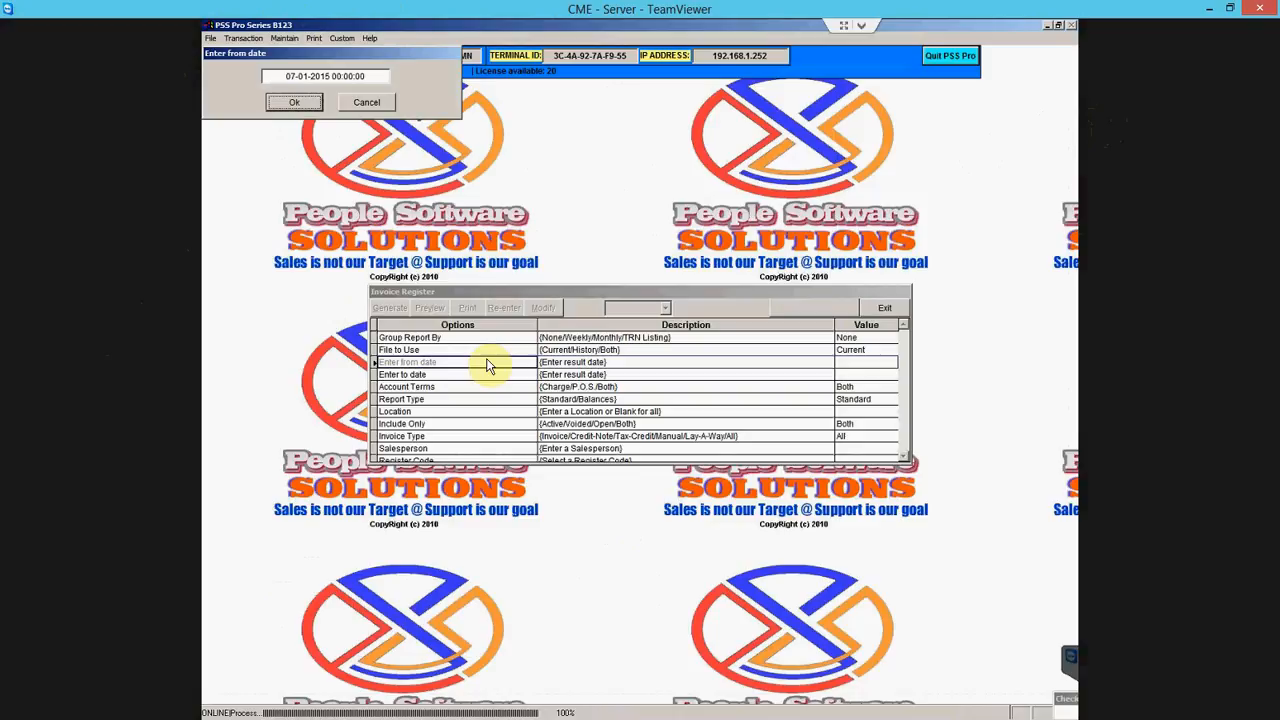
{"action": "key", "text": "Return"}
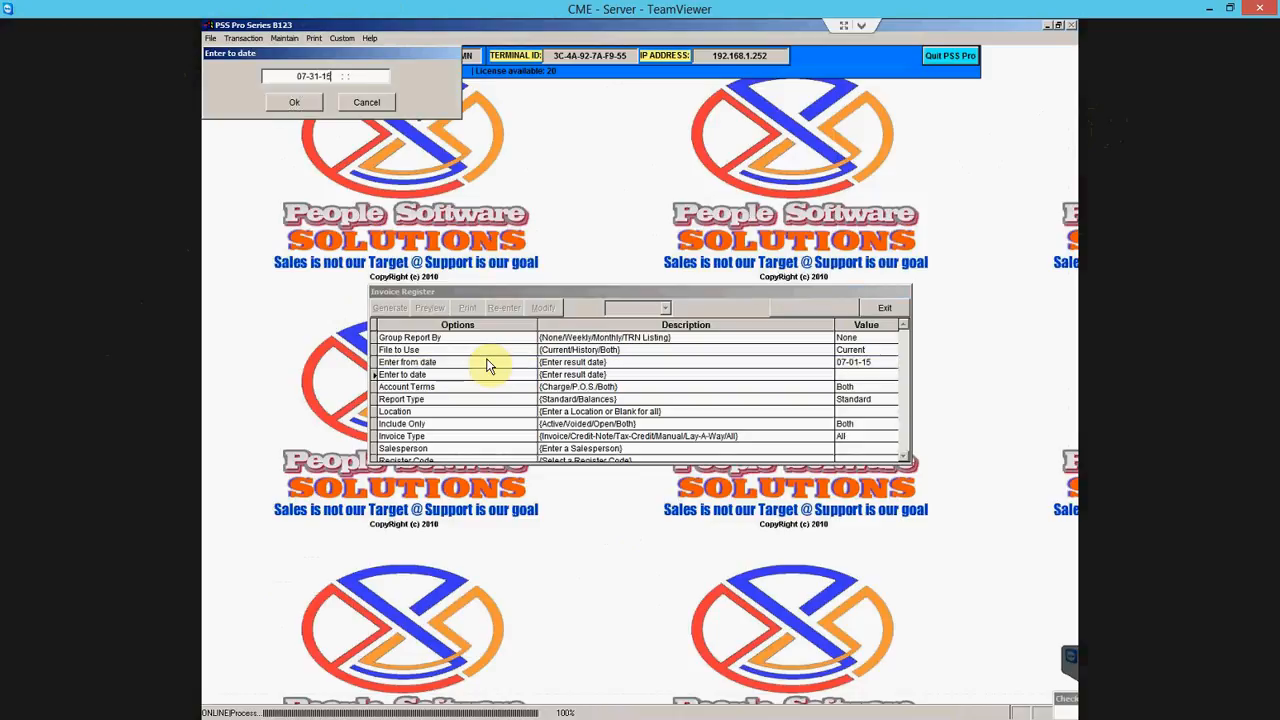
{"action": "type", "text": "073115"}
{"action": "key", "text": "Return"}
- Generate and preview the Invoice Register totalling 2,126.13, then close its window
{"action": "left_click", "coordinate": [403, 314]}
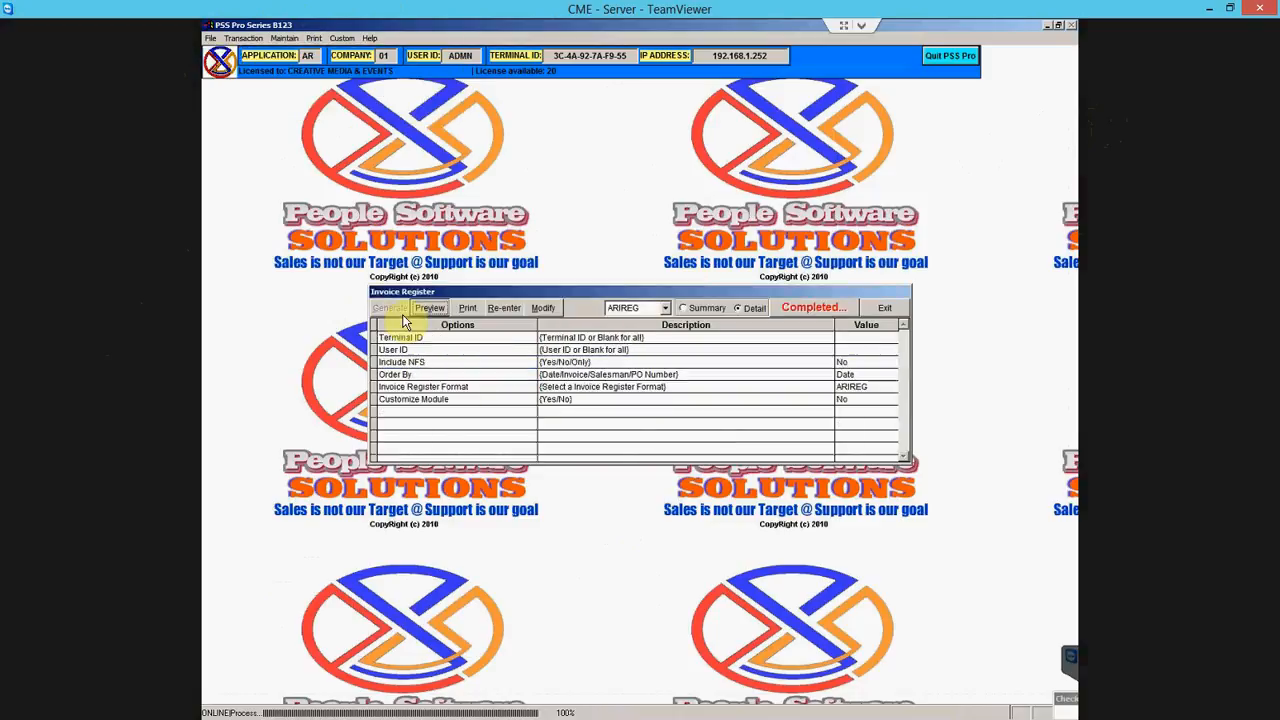
{"action": "left_click", "coordinate": [430, 308]}
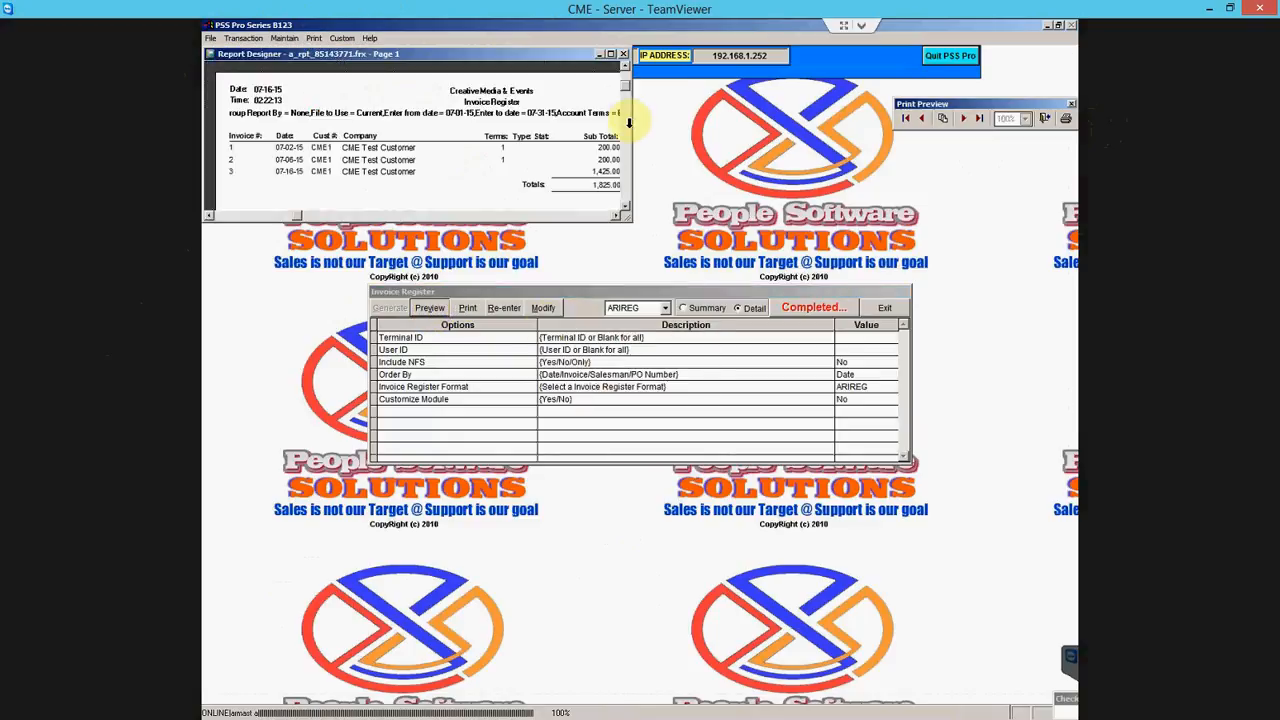
{"action": "left_click", "coordinate": [611, 55]}
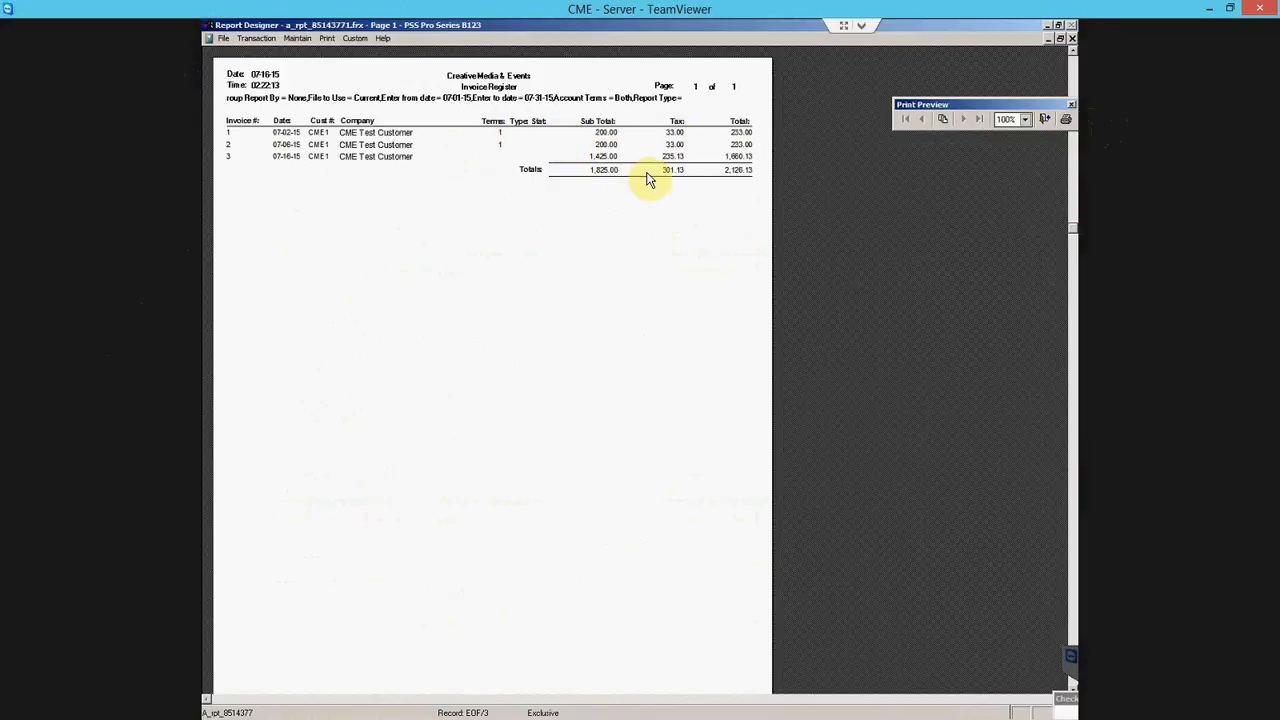
{"action": "left_click", "coordinate": [1045, 119]}
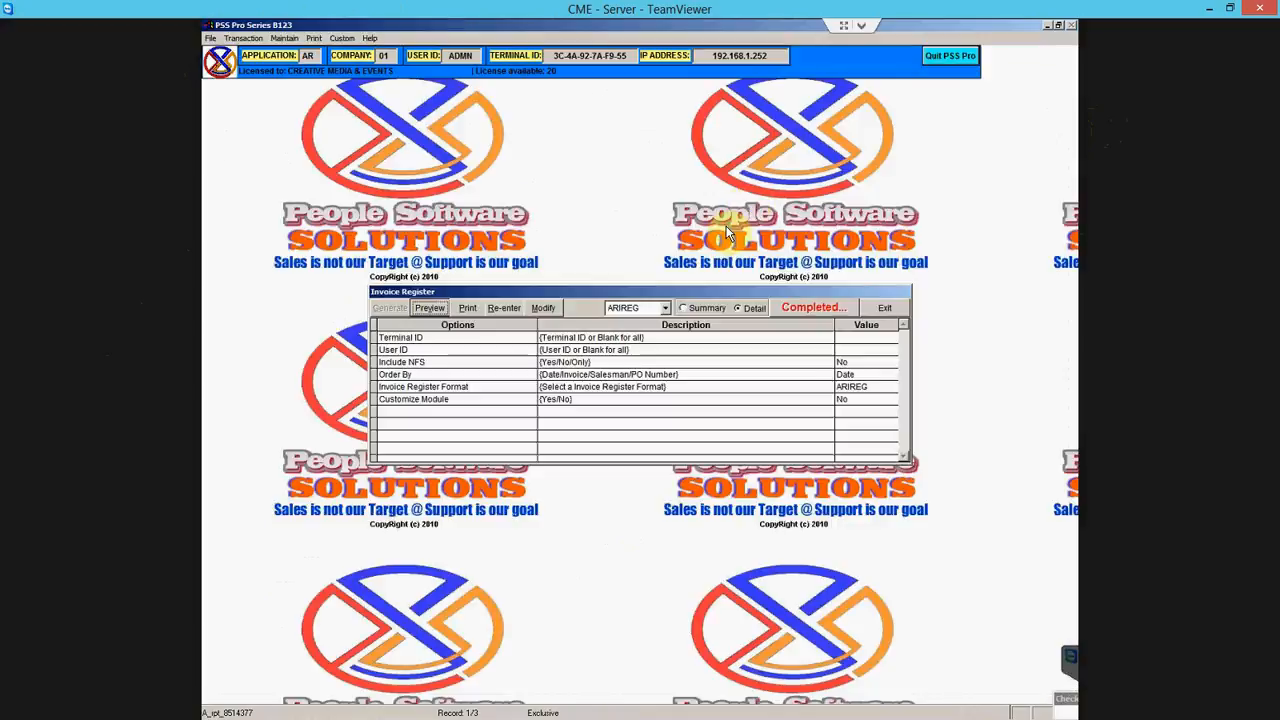
{"action": "left_click", "coordinate": [430, 308]}
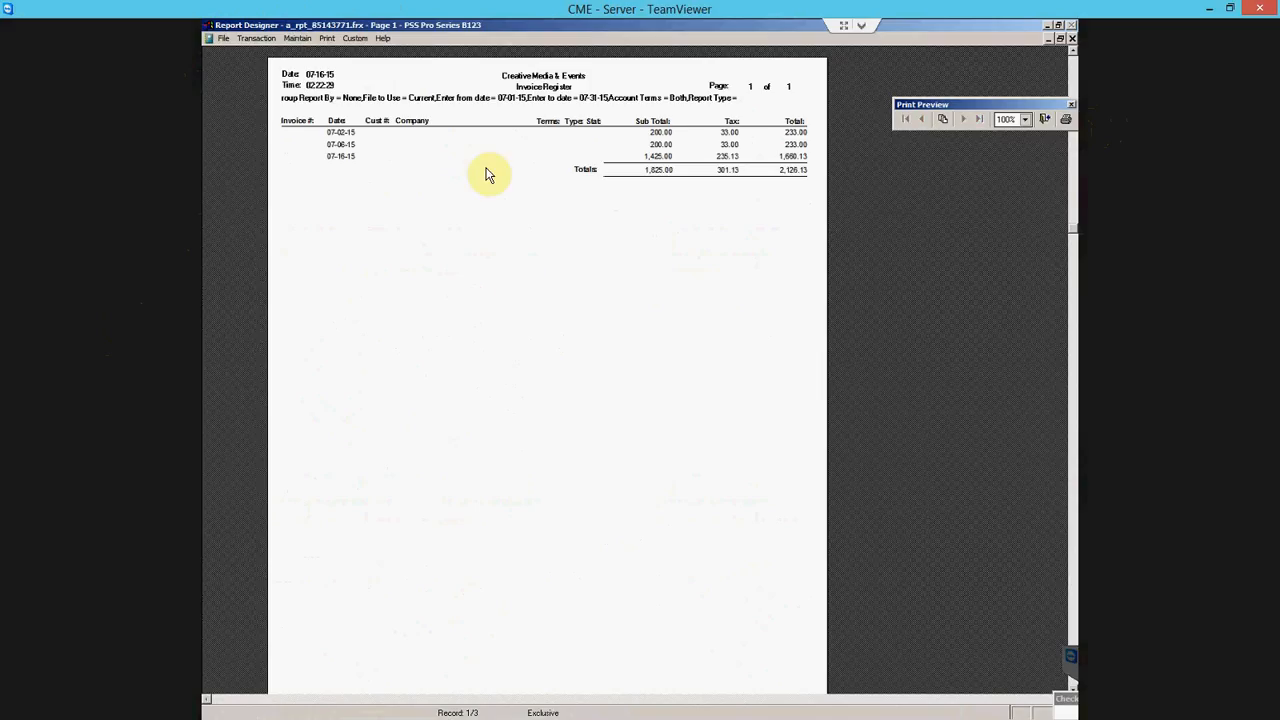
{"action": "left_click", "coordinate": [1045, 118]}
{"action": "left_click", "coordinate": [887, 308]}
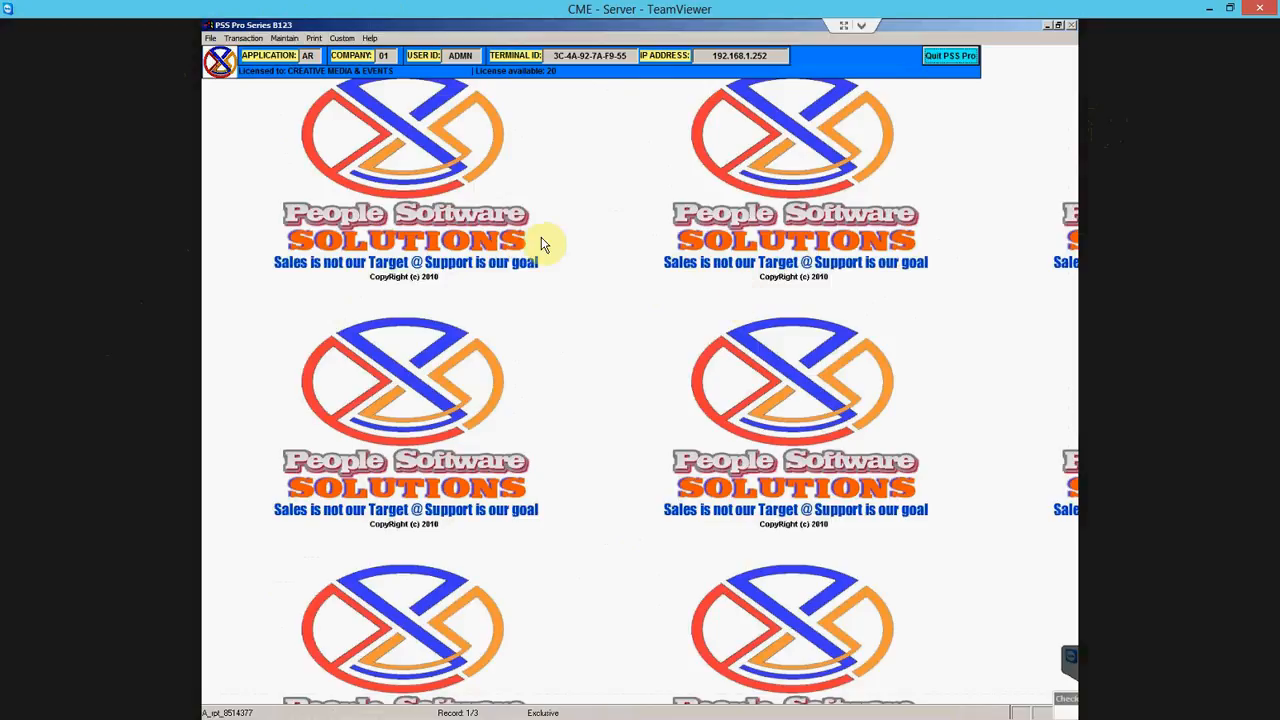
- Open the Cash Receipt Register with dates 07-01-15 to 07-31-15
{"action": "left_click", "coordinate": [314, 38]}
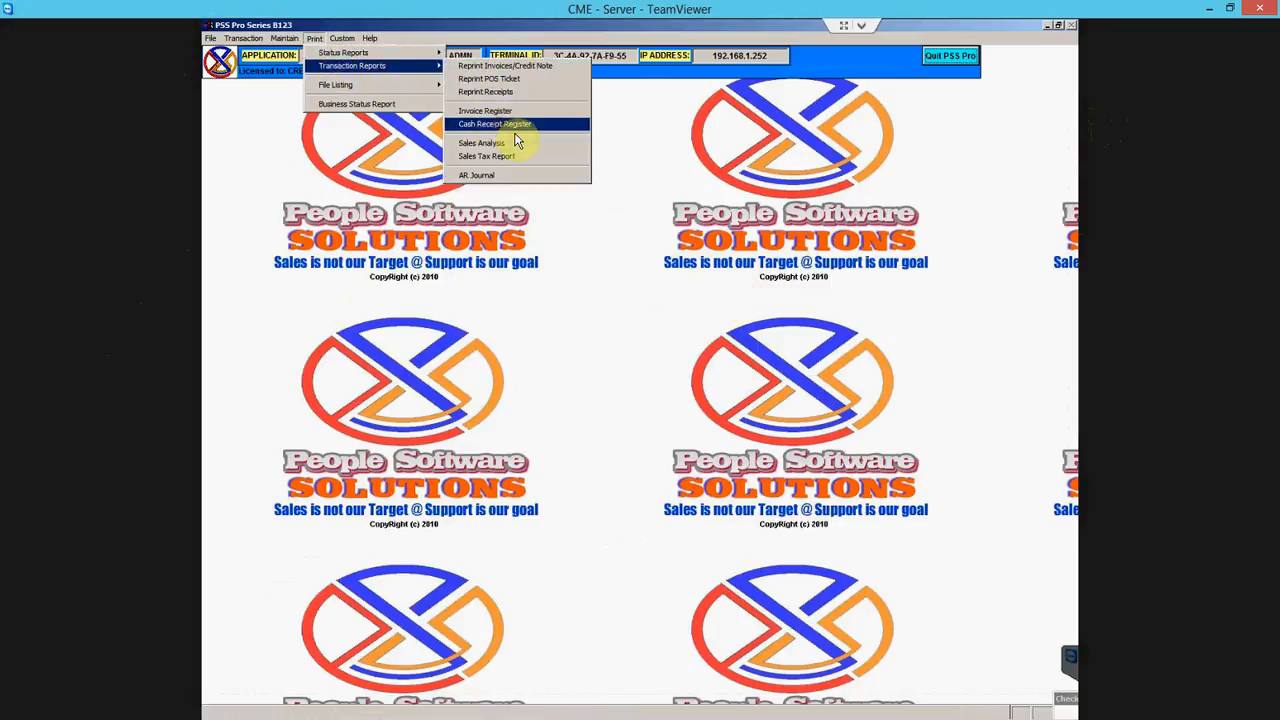
{"action": "left_click", "coordinate": [517, 127]}
{"action": "double_click", "coordinate": [458, 348]}
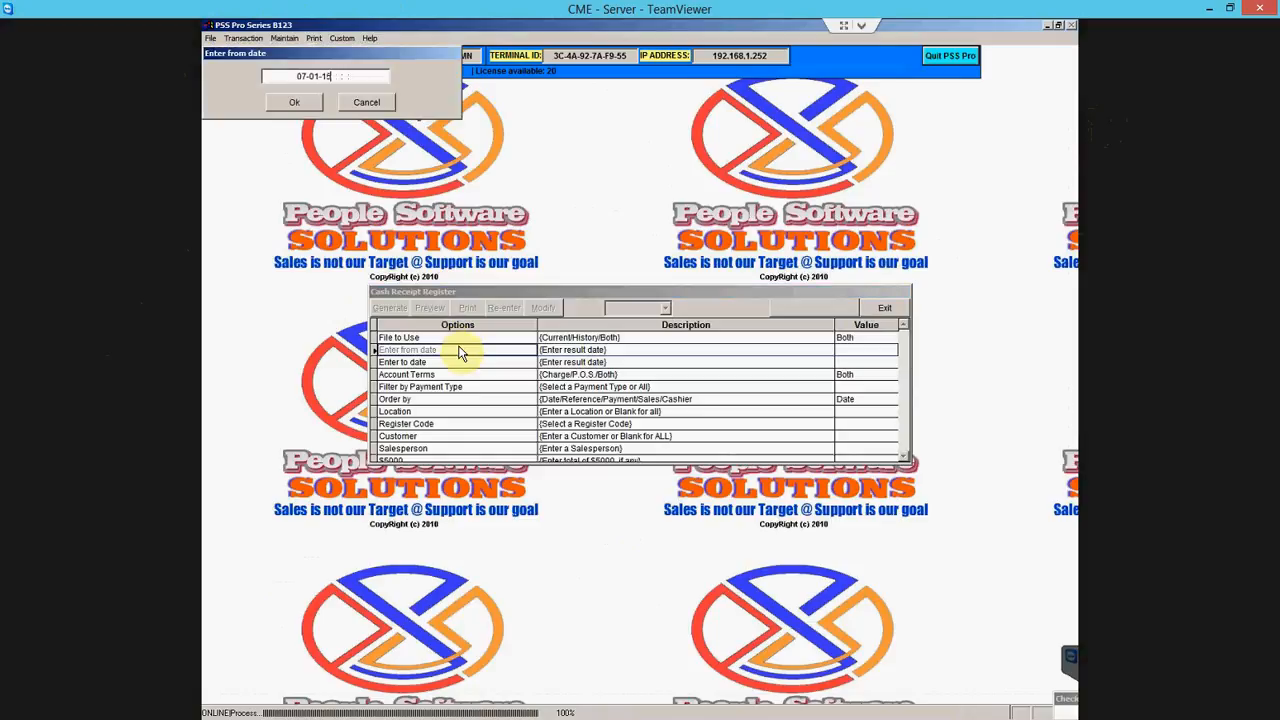
{"action": "key", "text": "Return"}
{"action": "key", "text": "Return"}
{"action": "key", "text": "Down"}
{"action": "key", "text": "Return"}
{"action": "type", "text": "07-31-"}
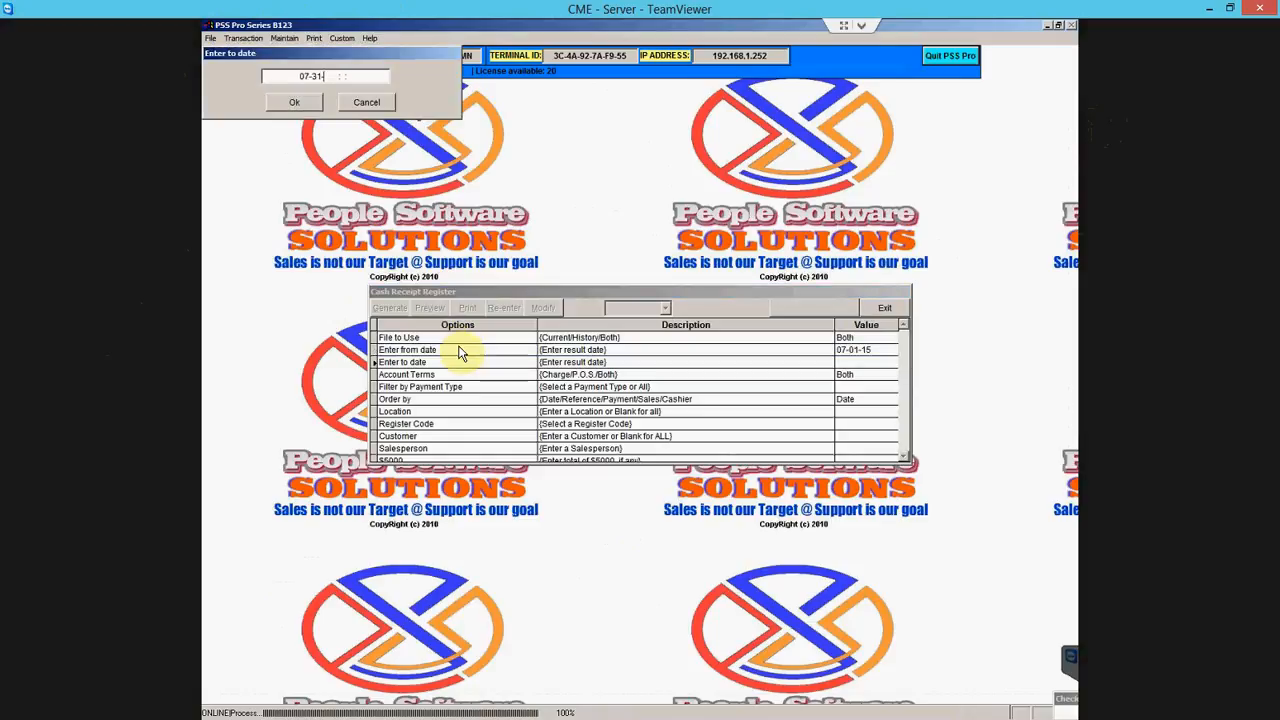
{"action": "type", "text": "15"}
{"action": "key", "text": "Return"}
{"action": "key", "text": "Return"}
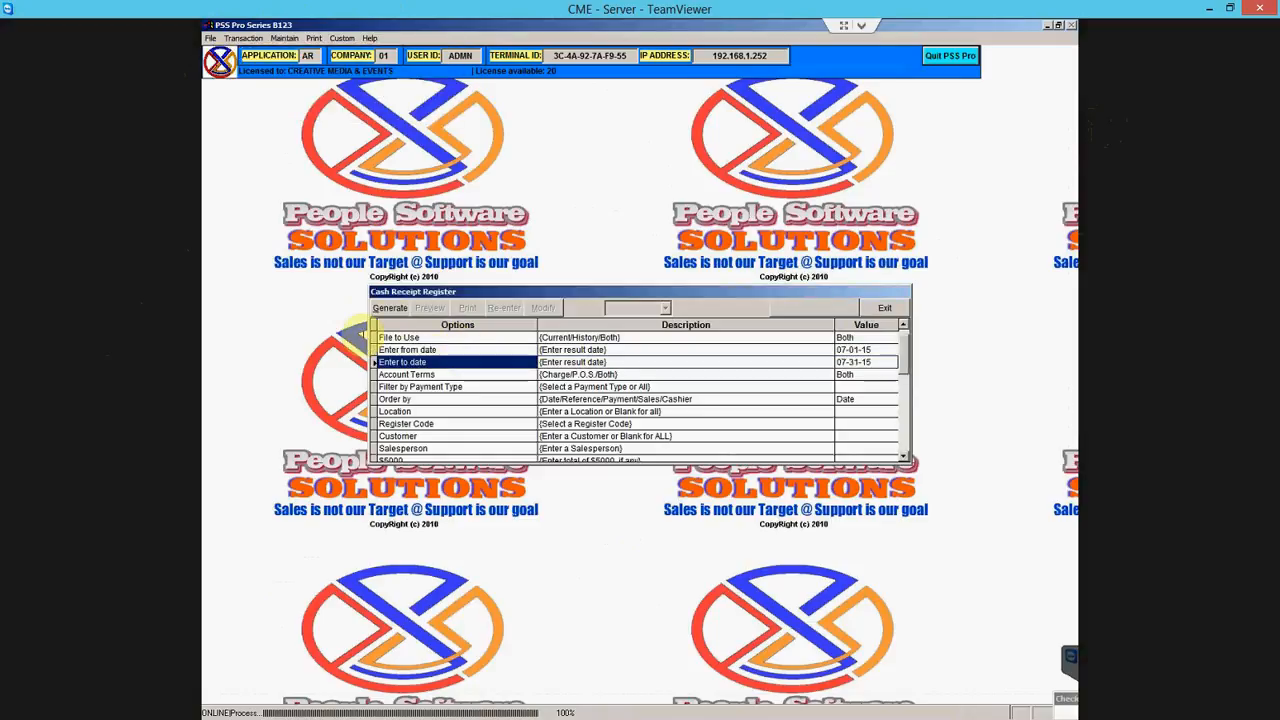
- Generate the register in Detail layout and preview it full size
{"action": "left_click", "coordinate": [390, 307]}
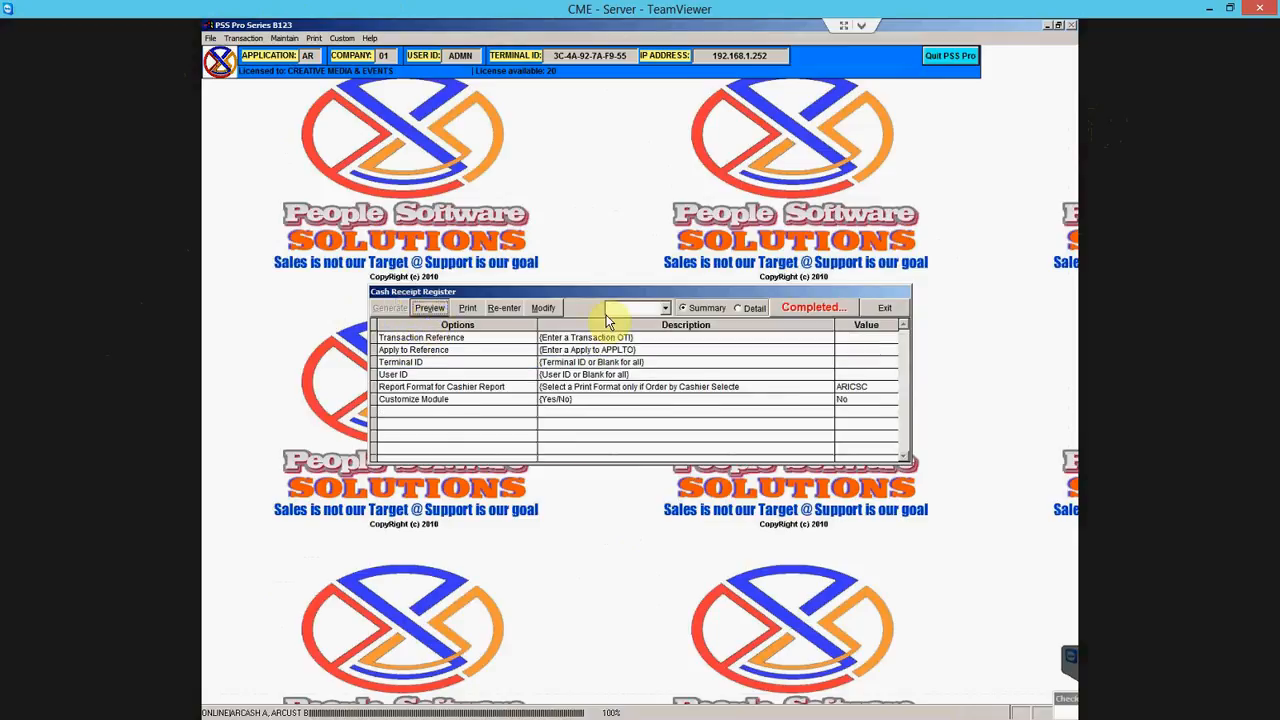
{"action": "left_click", "coordinate": [748, 308]}
{"action": "left_click", "coordinate": [438, 307]}
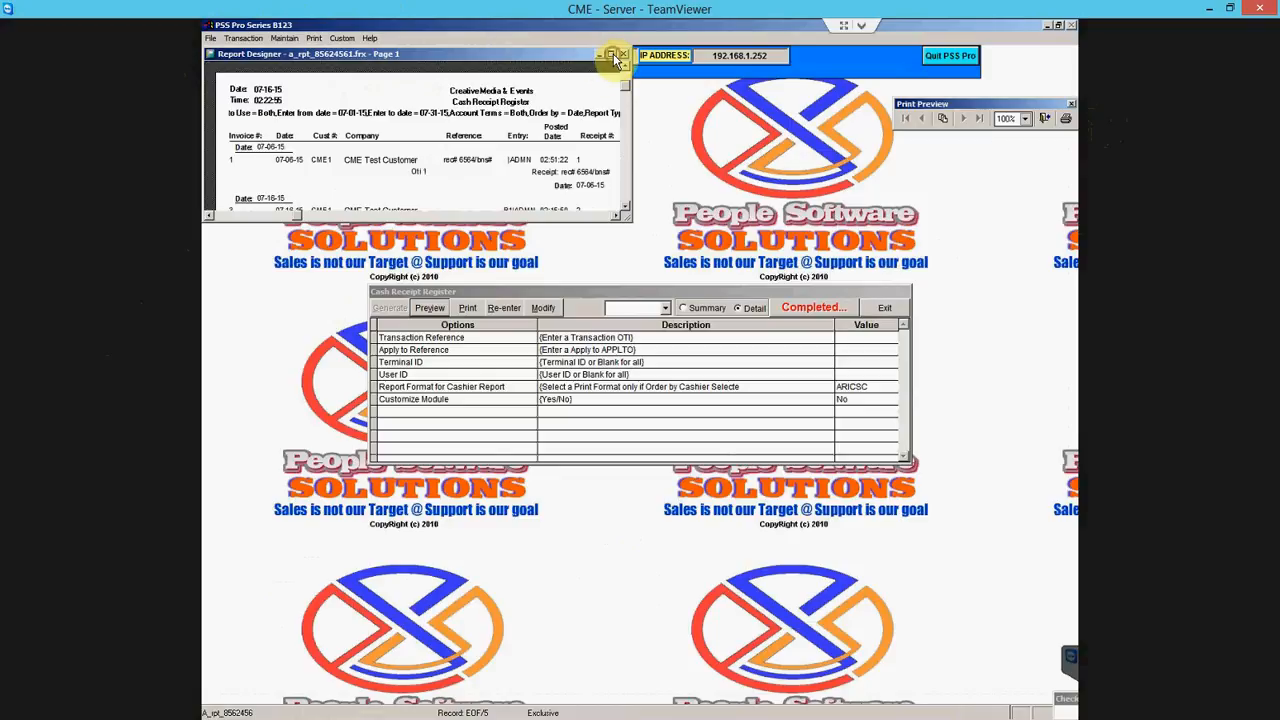
{"action": "left_click", "coordinate": [611, 54]}
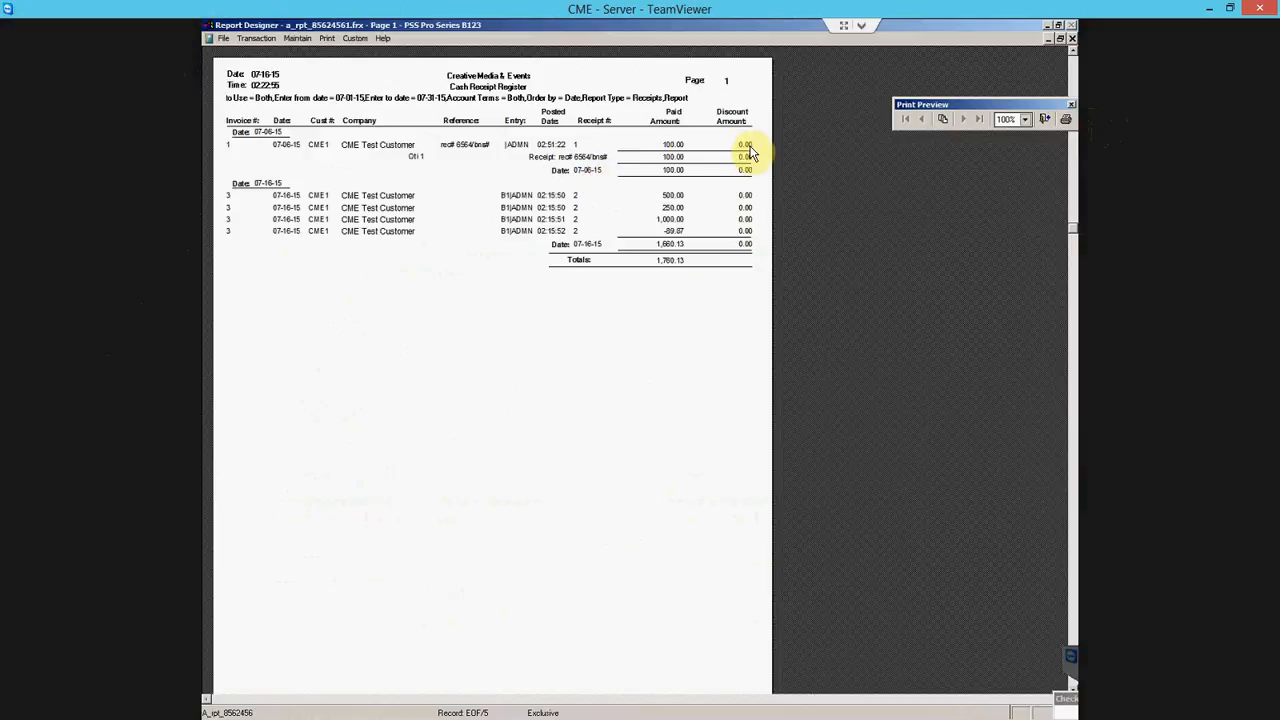
- Close the preview, reset the options and set Order by to Cashier
{"action": "left_click", "coordinate": [1045, 120]}
{"action": "left_click", "coordinate": [511, 310]}
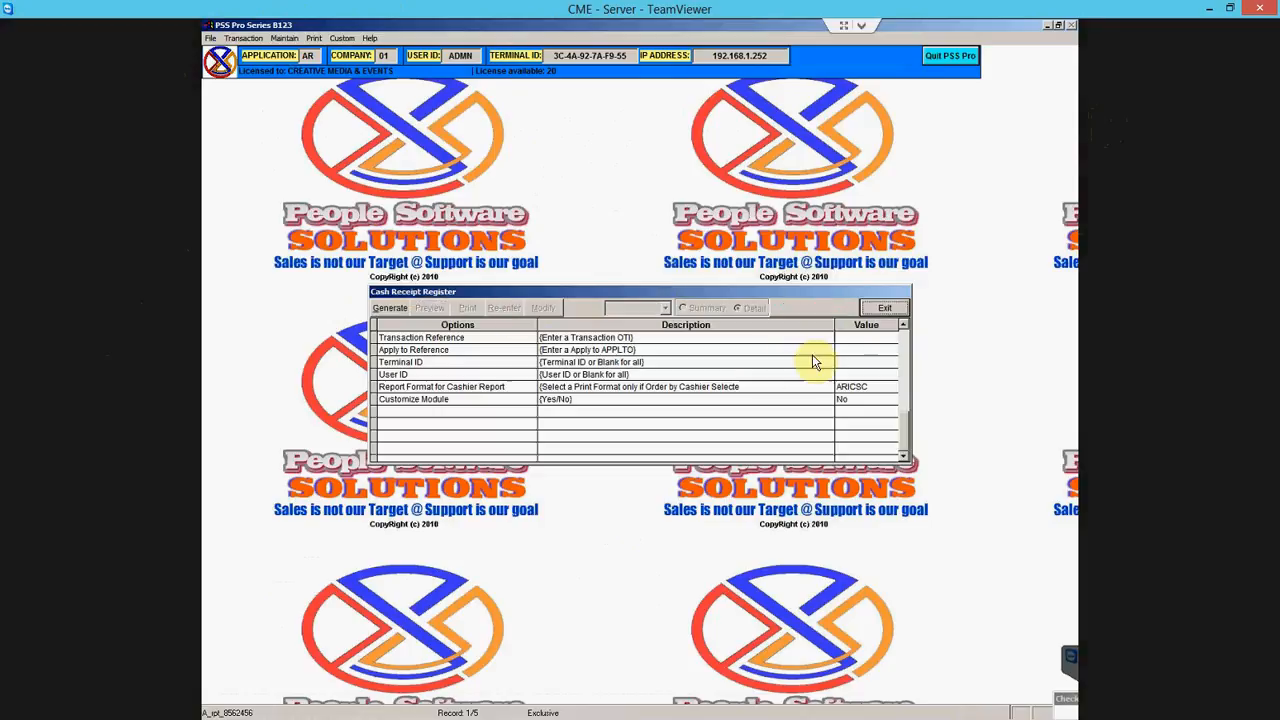
{"action": "scroll", "coordinate": [905, 342], "scroll_direction": "up", "scroll_amount": 3}
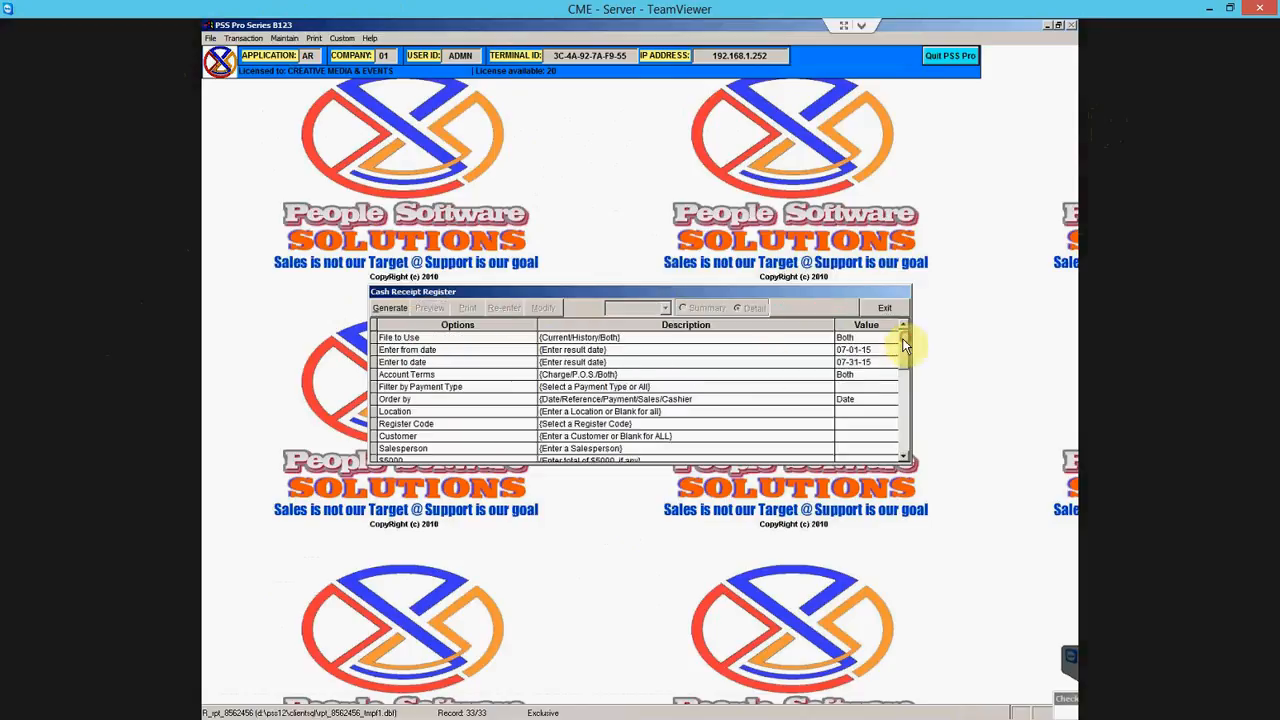
{"action": "left_click", "coordinate": [683, 399]}
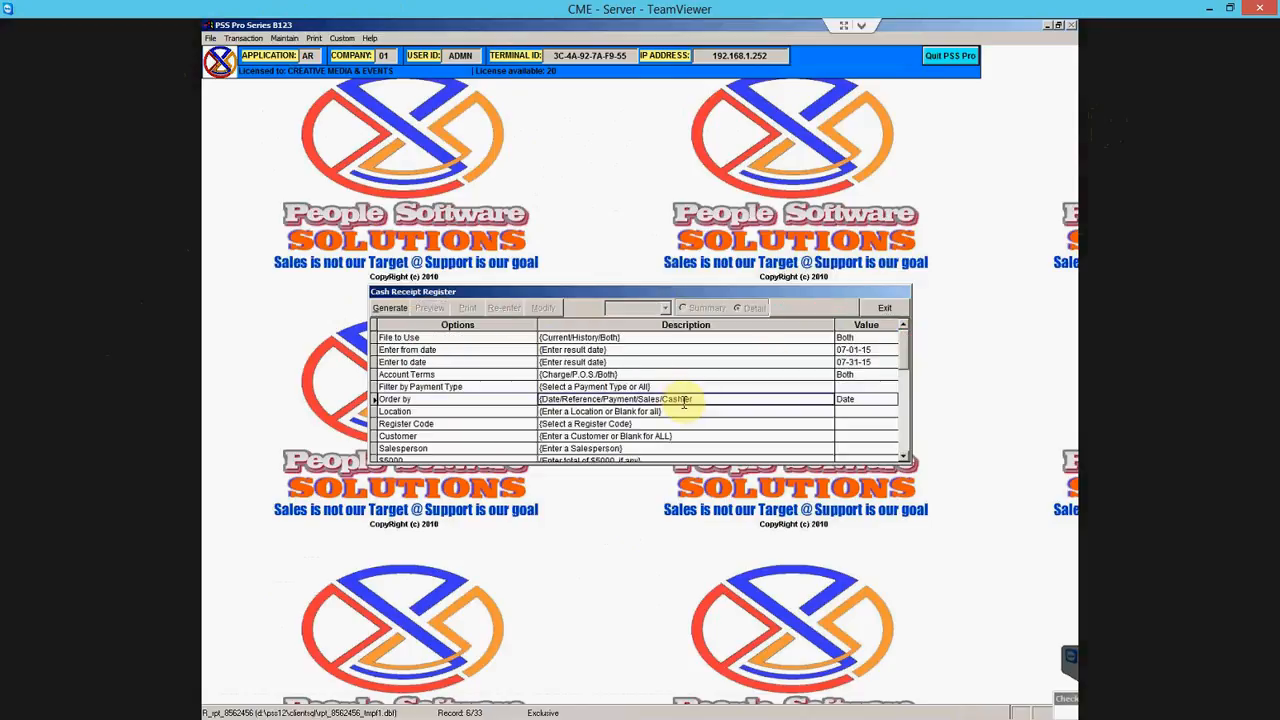
{"action": "key", "text": "Return"}
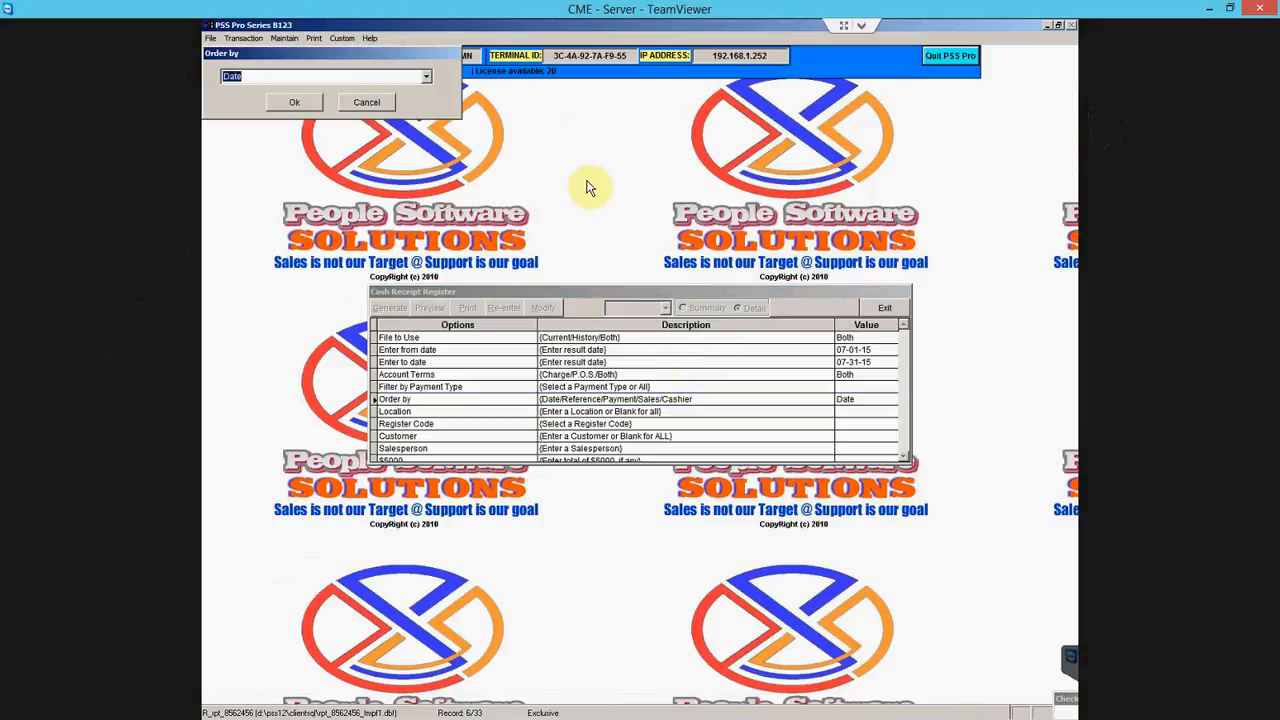
{"action": "left_click", "coordinate": [428, 77]}
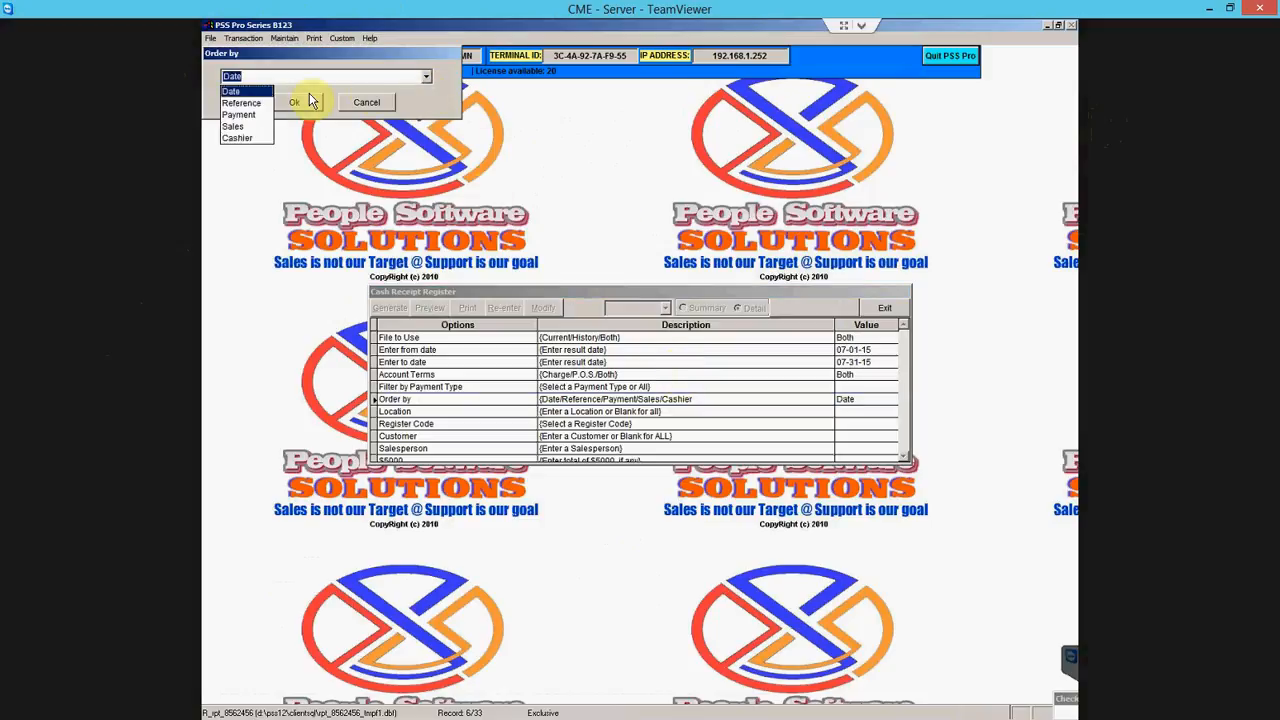
{"action": "left_click", "coordinate": [268, 137]}
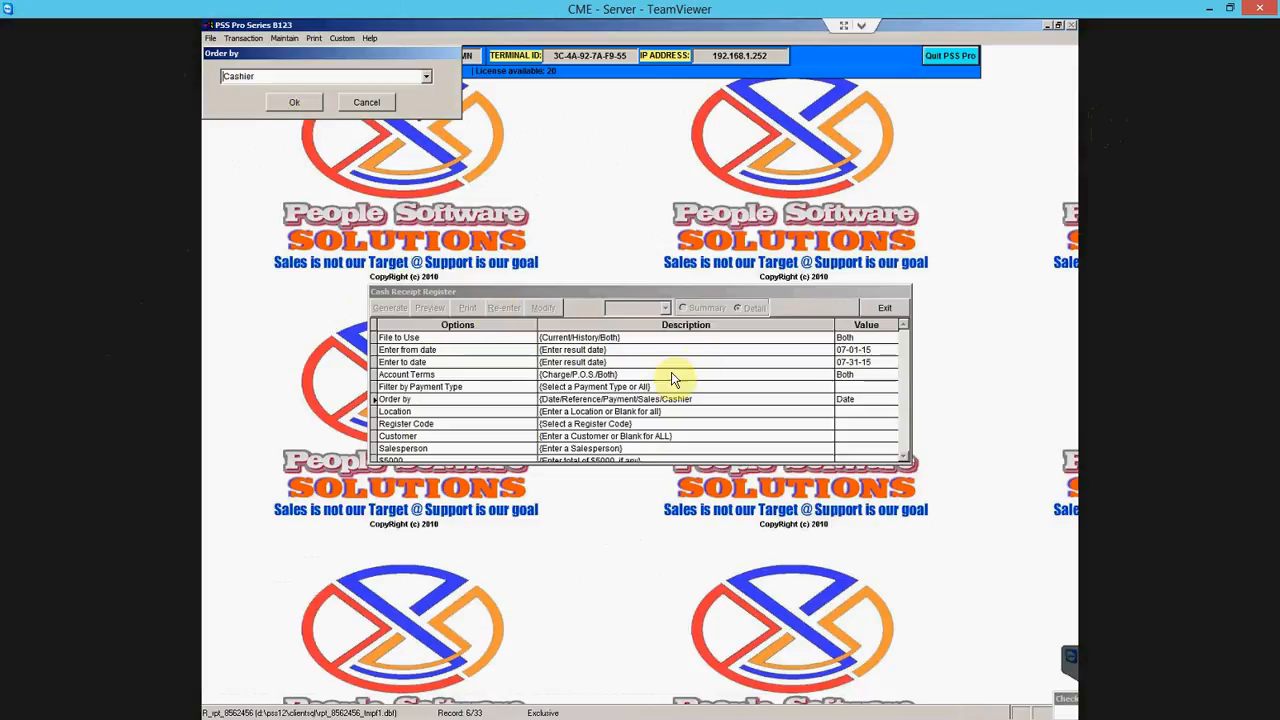
{"action": "left_click", "coordinate": [296, 101]}
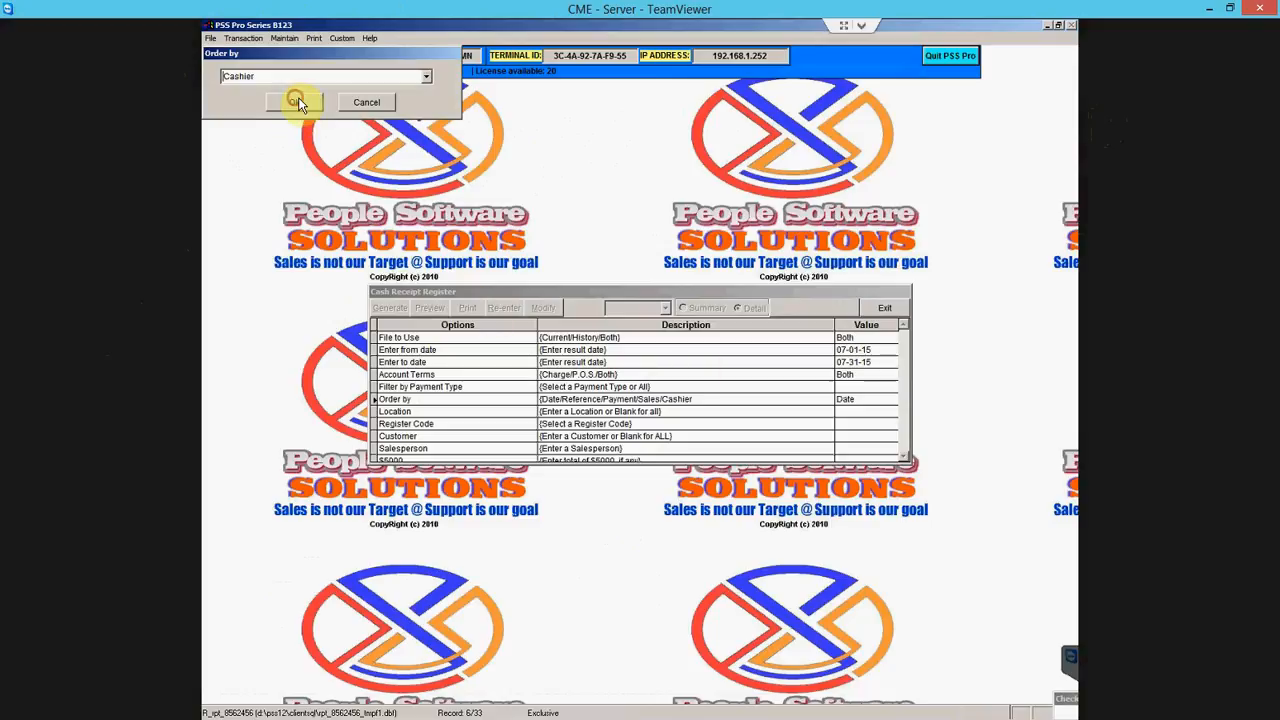
- Enter a count of 5 for the $1000 denomination and regenerate the register
{"action": "left_click", "coordinate": [904, 437]}
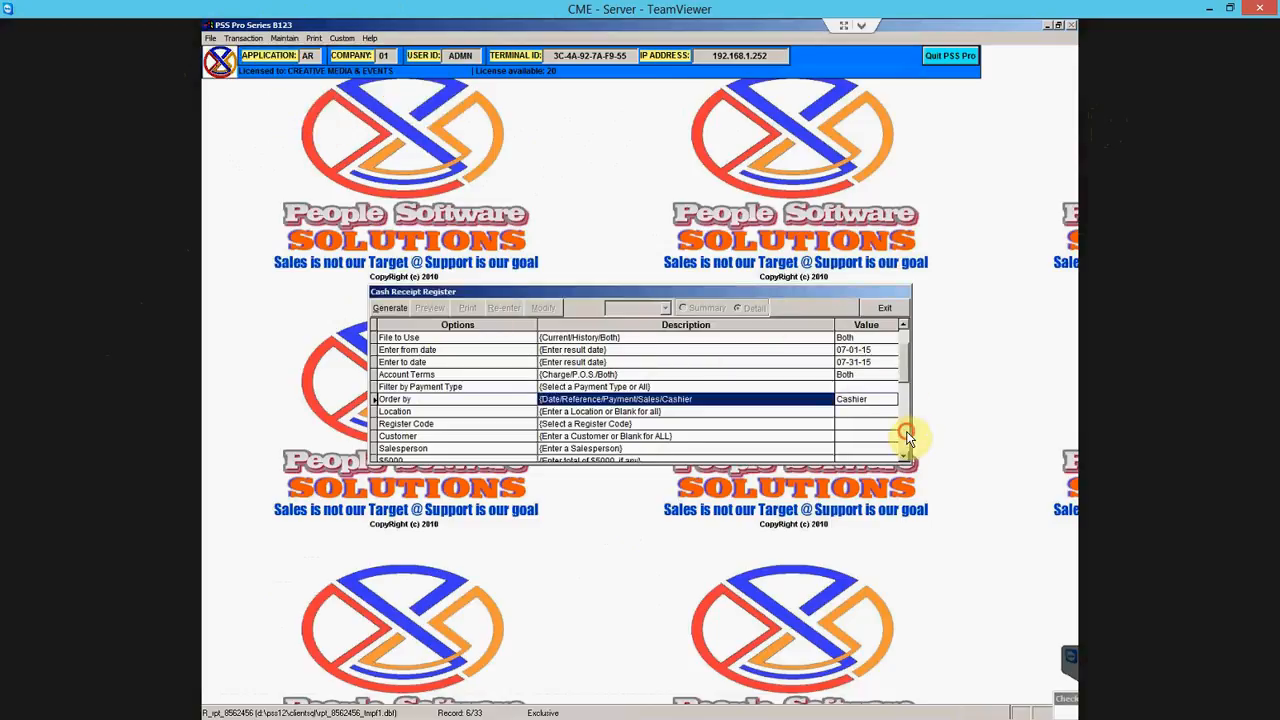
{"action": "left_click", "coordinate": [903, 325]}
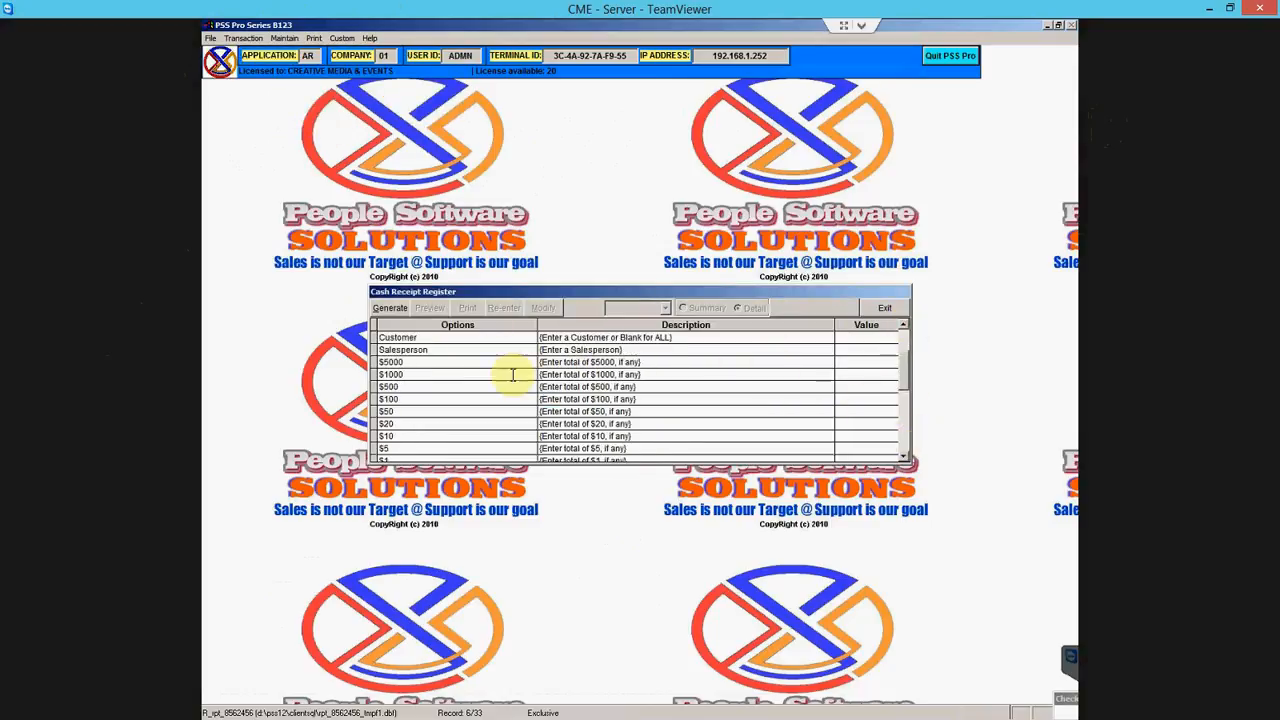
{"action": "left_click", "coordinate": [620, 374]}
{"action": "double_click", "coordinate": [703, 373]}
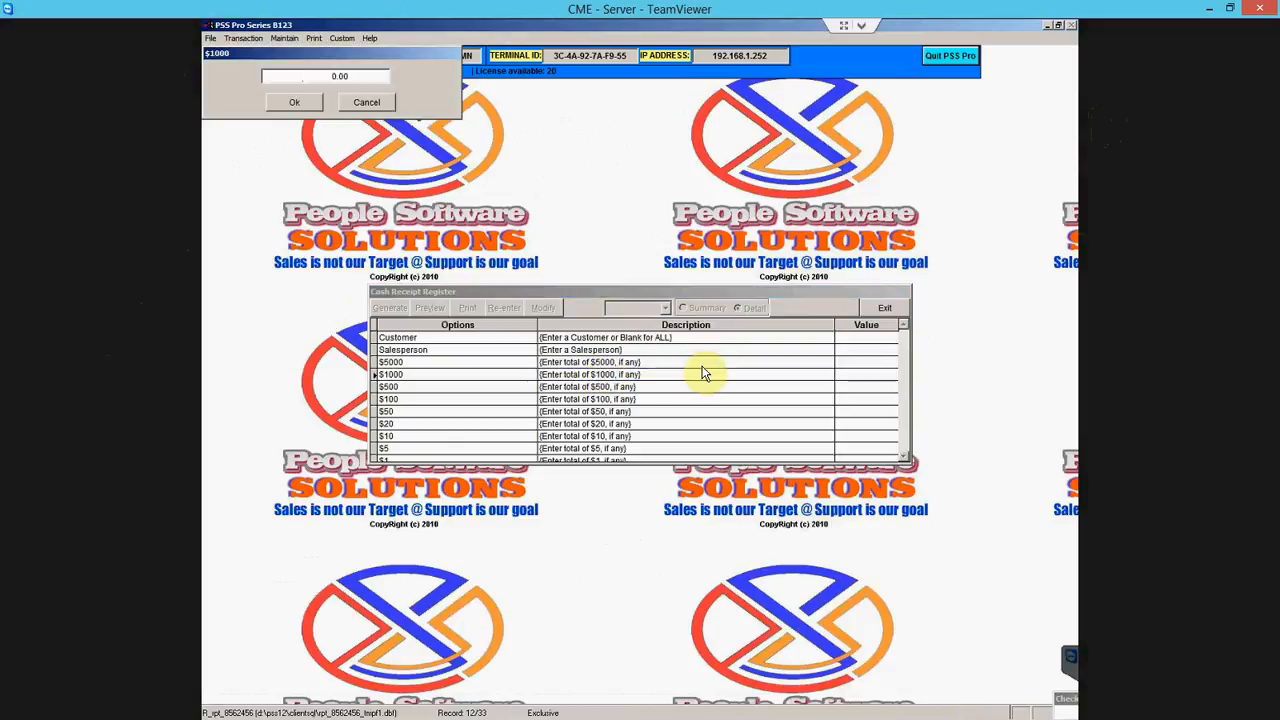
{"action": "type", "text": "5"}
{"action": "key", "text": "Return"}
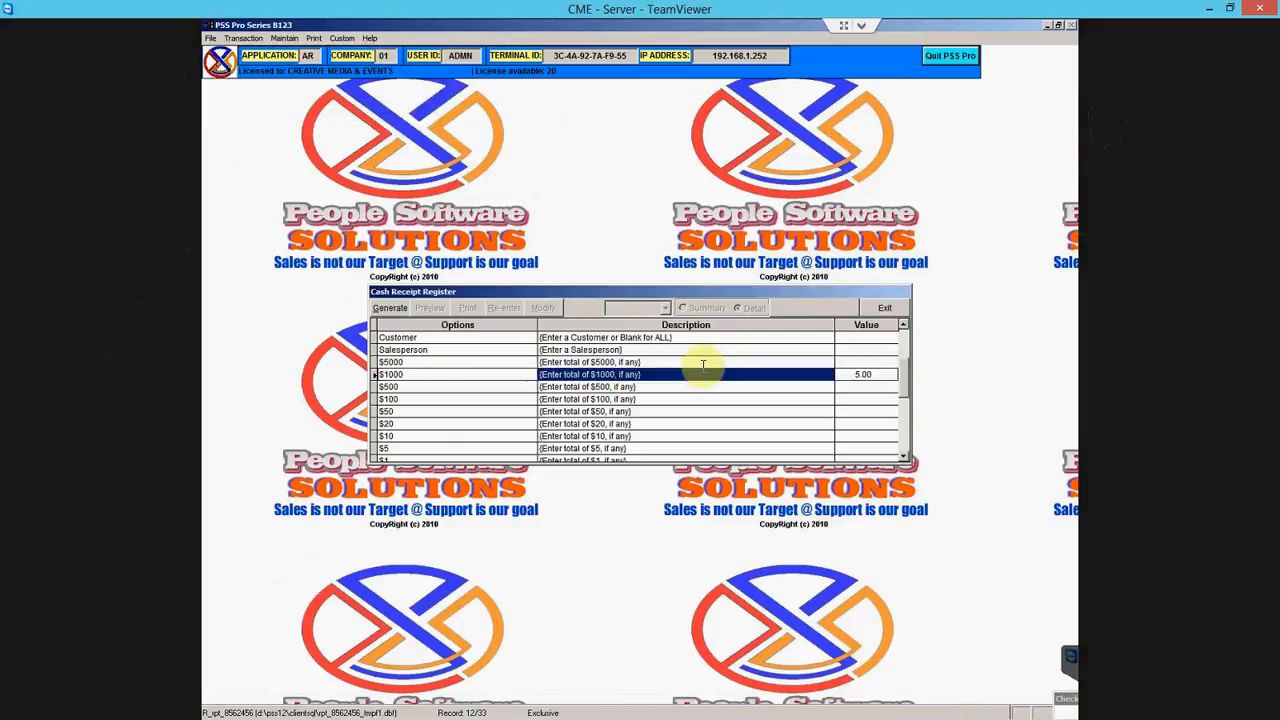
{"action": "left_click", "coordinate": [391, 311]}
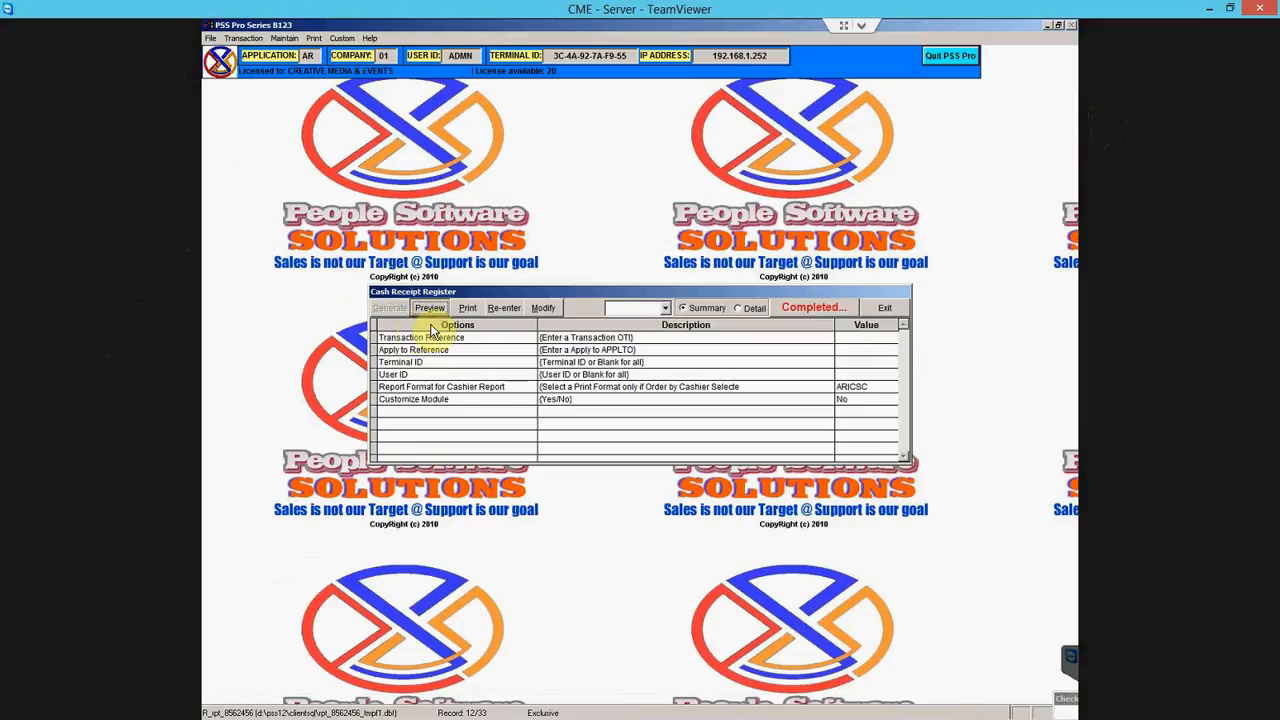
- Preview the cash receipt register in Detail mode, then close the preview
{"action": "left_click", "coordinate": [748, 311]}
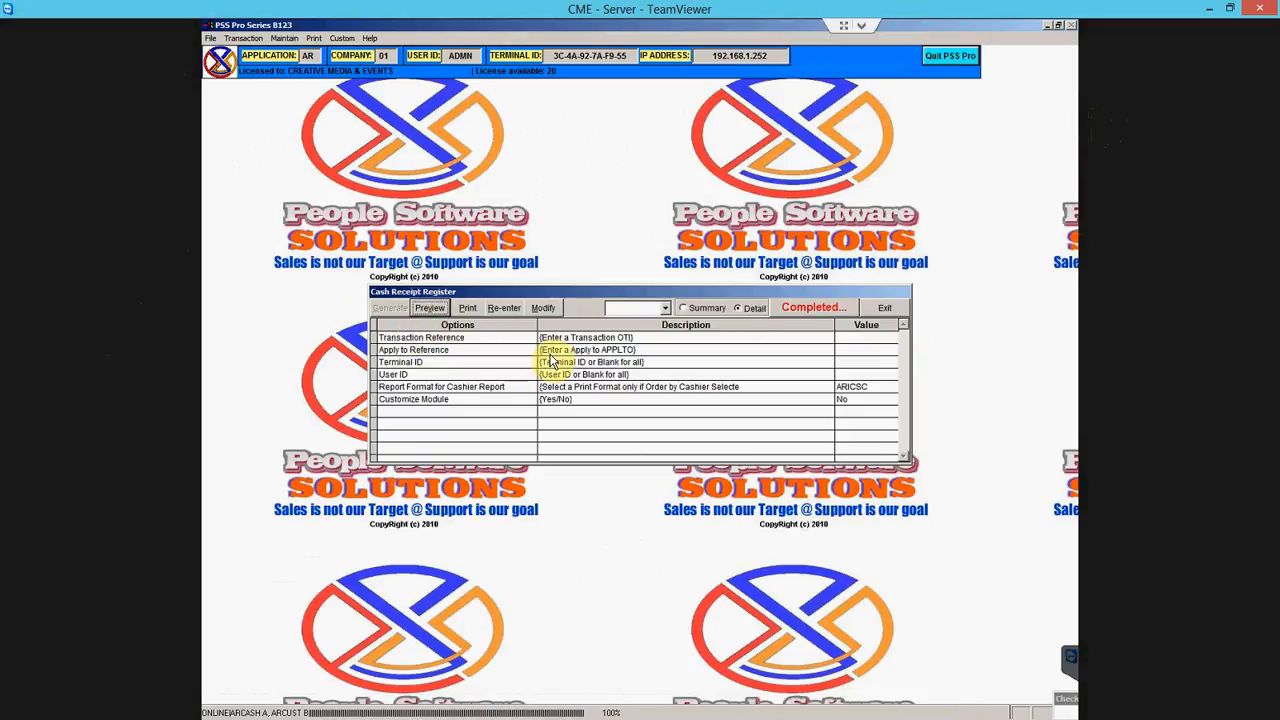
{"action": "left_click", "coordinate": [551, 312]}
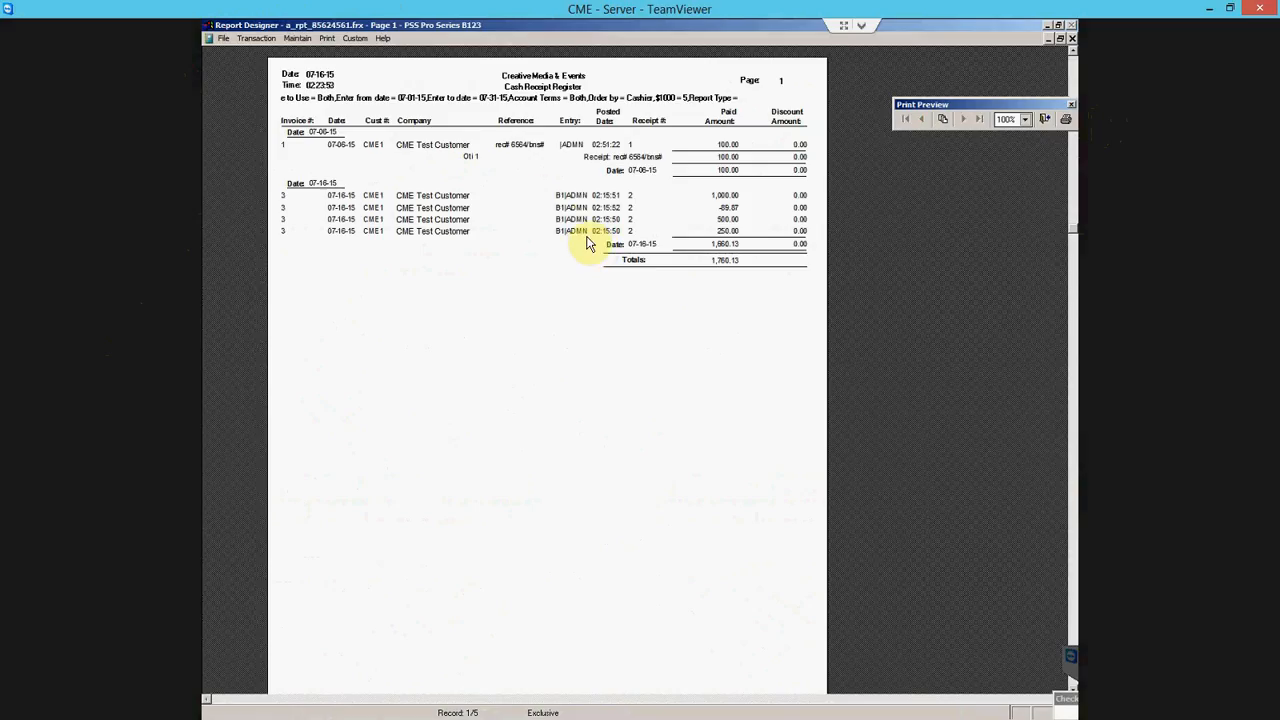
{"action": "left_click", "coordinate": [1041, 121]}
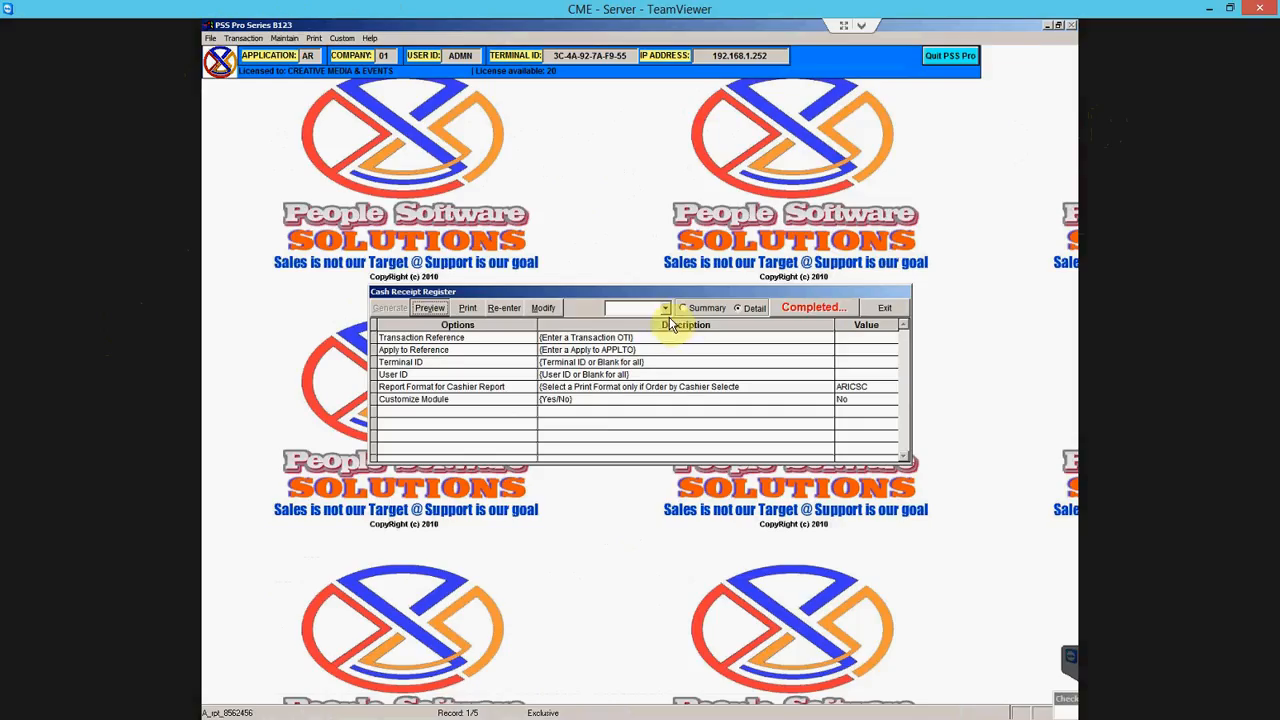
- Preview the ARICSC summary register report at 100% zoom, then close it
{"action": "left_click", "coordinate": [667, 307]}
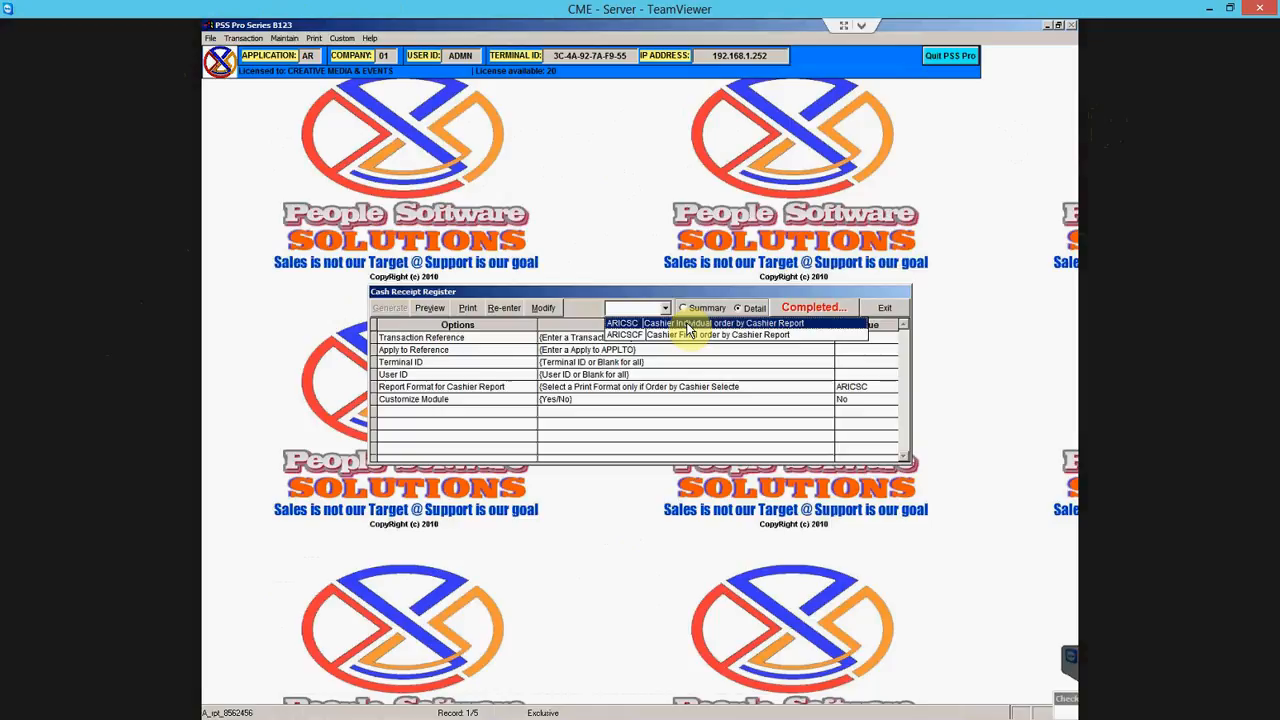
{"action": "left_click", "coordinate": [687, 325]}
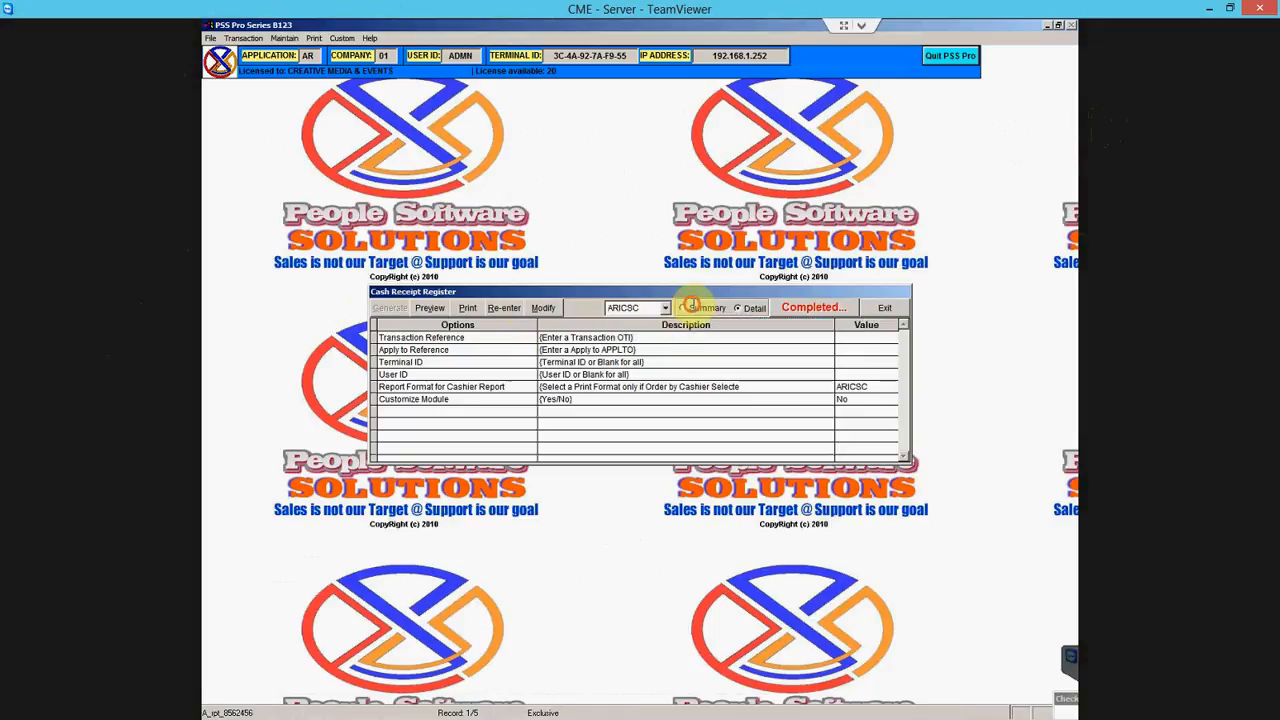
{"action": "left_click", "coordinate": [690, 306]}
{"action": "left_click", "coordinate": [430, 308]}
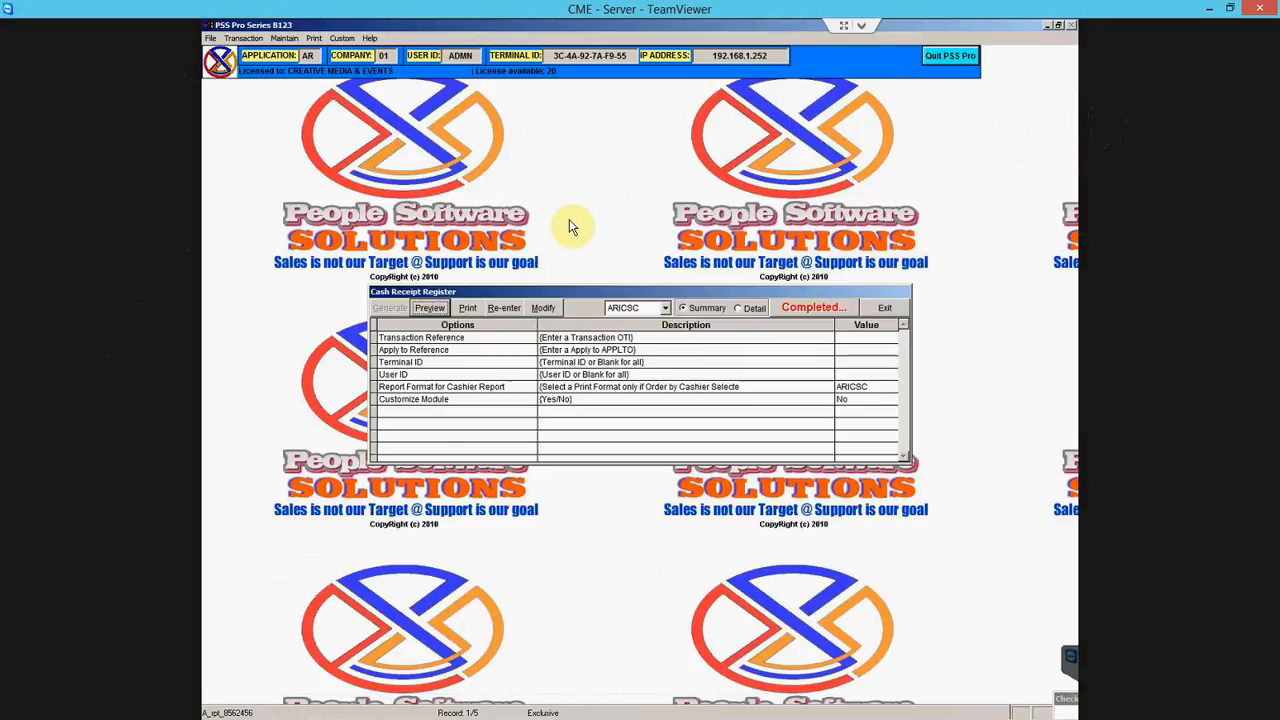
{"action": "left_click", "coordinate": [432, 308]}
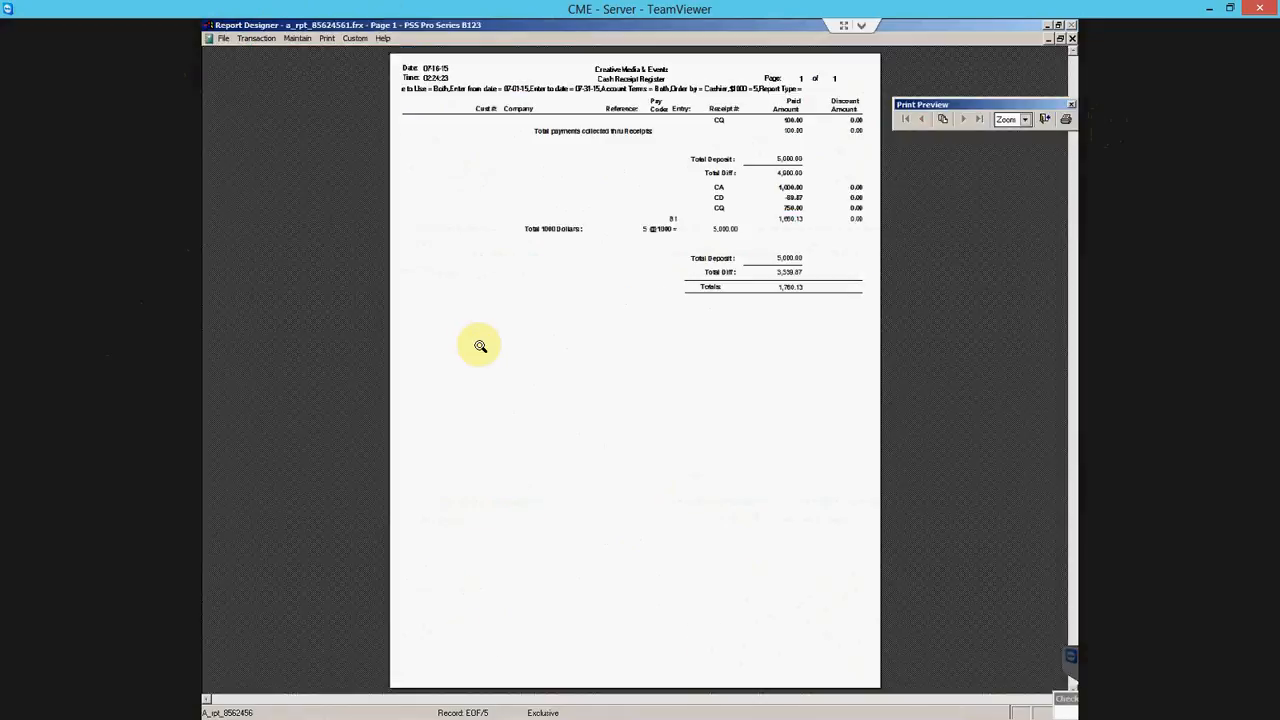
{"action": "left_click", "coordinate": [658, 224]}
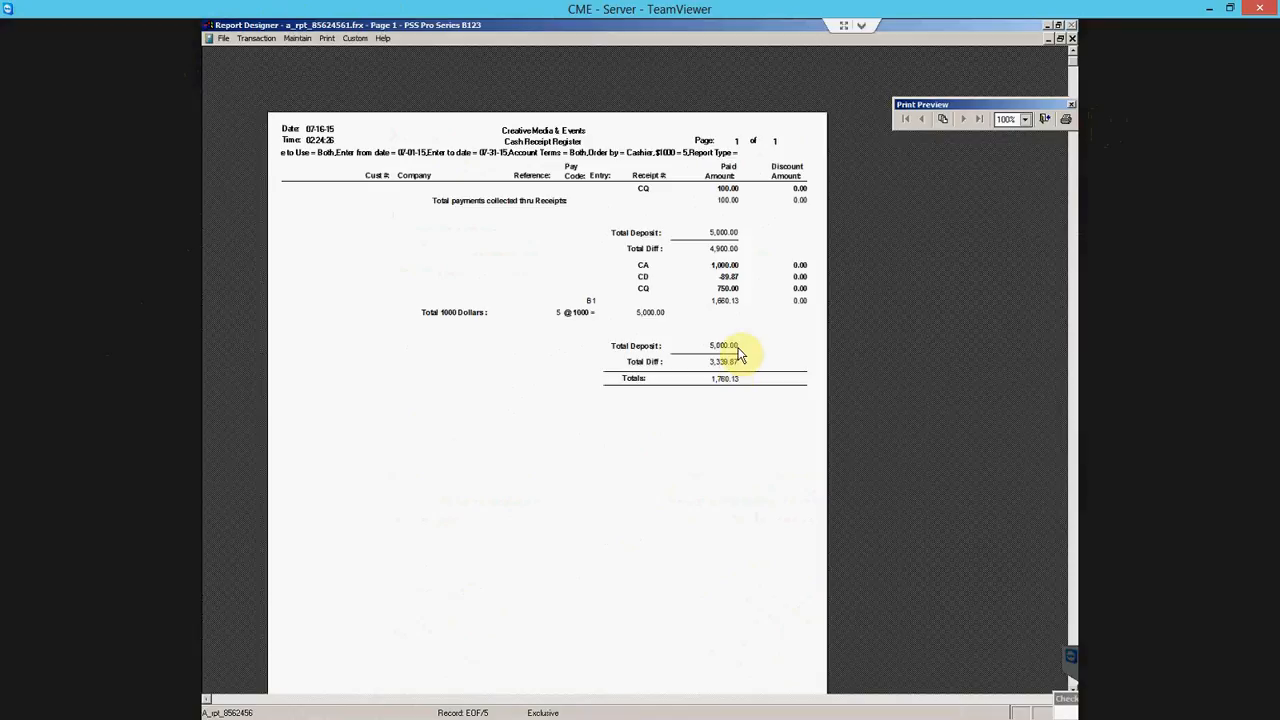
{"action": "left_click", "coordinate": [1044, 119]}
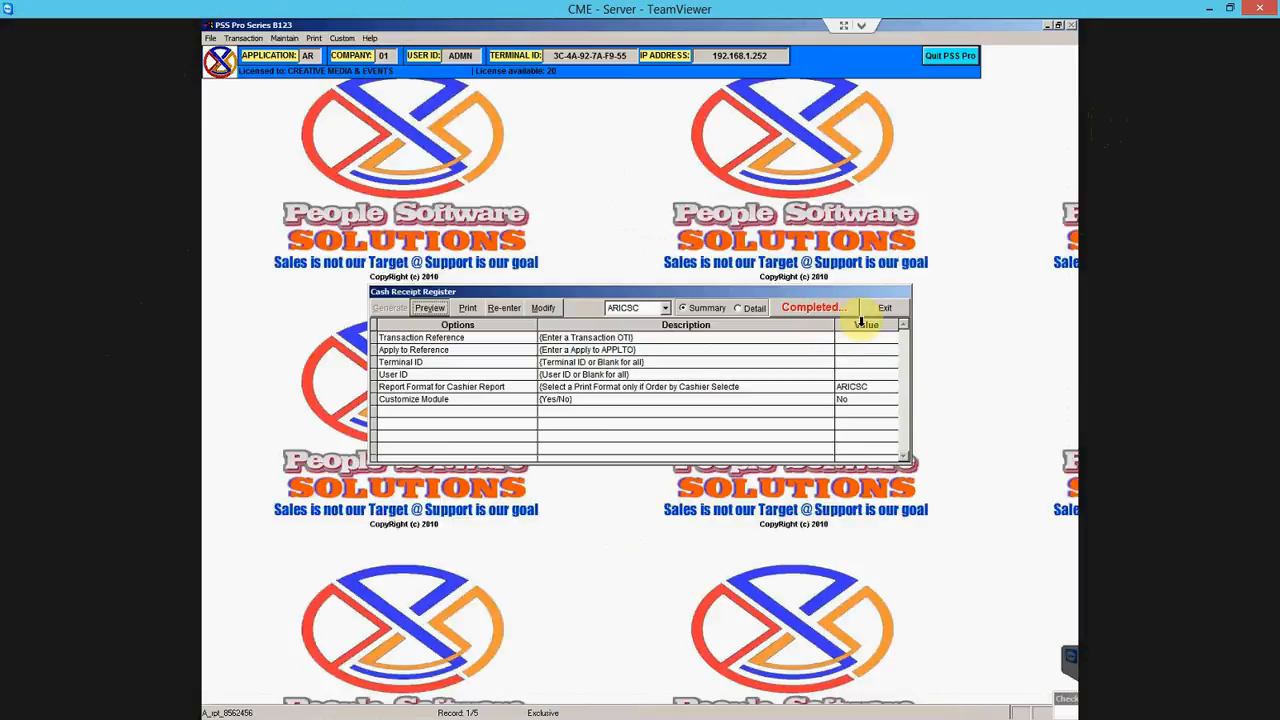
- Reopen the Cash Receipt Register options with Re-enter for new entries
{"action": "left_click", "coordinate": [505, 307]}
{"action": "left_click", "coordinate": [501, 351]}
{"action": "key", "text": "Up"}
{"action": "key", "text": "Up"}
{"action": "key", "text": "Up"}
{"action": "key", "text": "Up"}
{"action": "key", "text": "Up"}
{"action": "key", "text": "Up"}
{"action": "key", "text": "Up"}
{"action": "key", "text": "Up"}
{"action": "key", "text": "Up"}
{"action": "key", "text": "Up"}
{"action": "key", "text": "Up"}
{"action": "key", "text": "Up"}
{"action": "key", "text": "Up"}
{"action": "key", "text": "Up"}
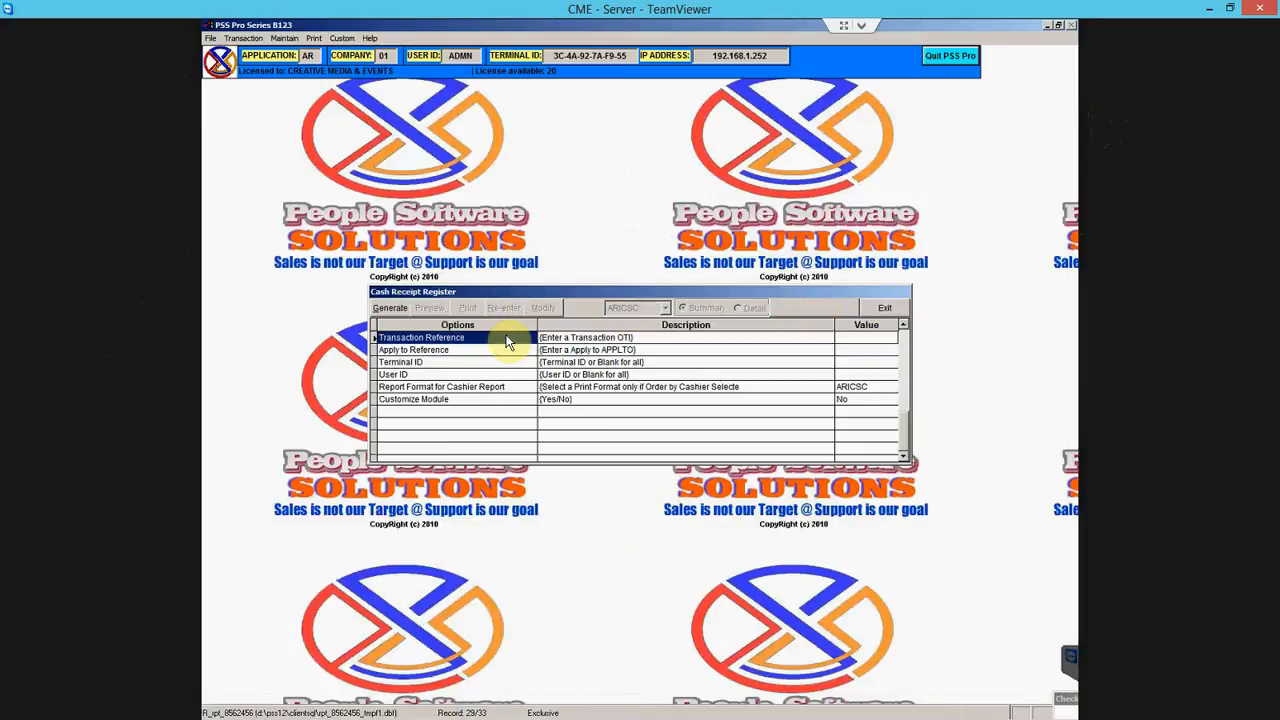
{"action": "key", "text": "Down"}
{"action": "key", "text": "Down"}
- Regenerate the cash receipt register for register code B1 and preview its 1,660.13 summary
{"action": "key", "text": "Up"}
{"action": "key", "text": "Up"}
{"action": "key", "text": "Up"}
{"action": "key", "text": "Up"}
{"action": "key", "text": "Up"}
{"action": "key", "text": "Up"}
{"action": "key", "text": "Up"}
{"action": "key", "text": "Up"}
{"action": "key", "text": "Up"}
{"action": "key", "text": "Up"}
{"action": "key", "text": "Up"}
{"action": "key", "text": "Up"}
{"action": "key", "text": "Up"}
{"action": "key", "text": "Up"}
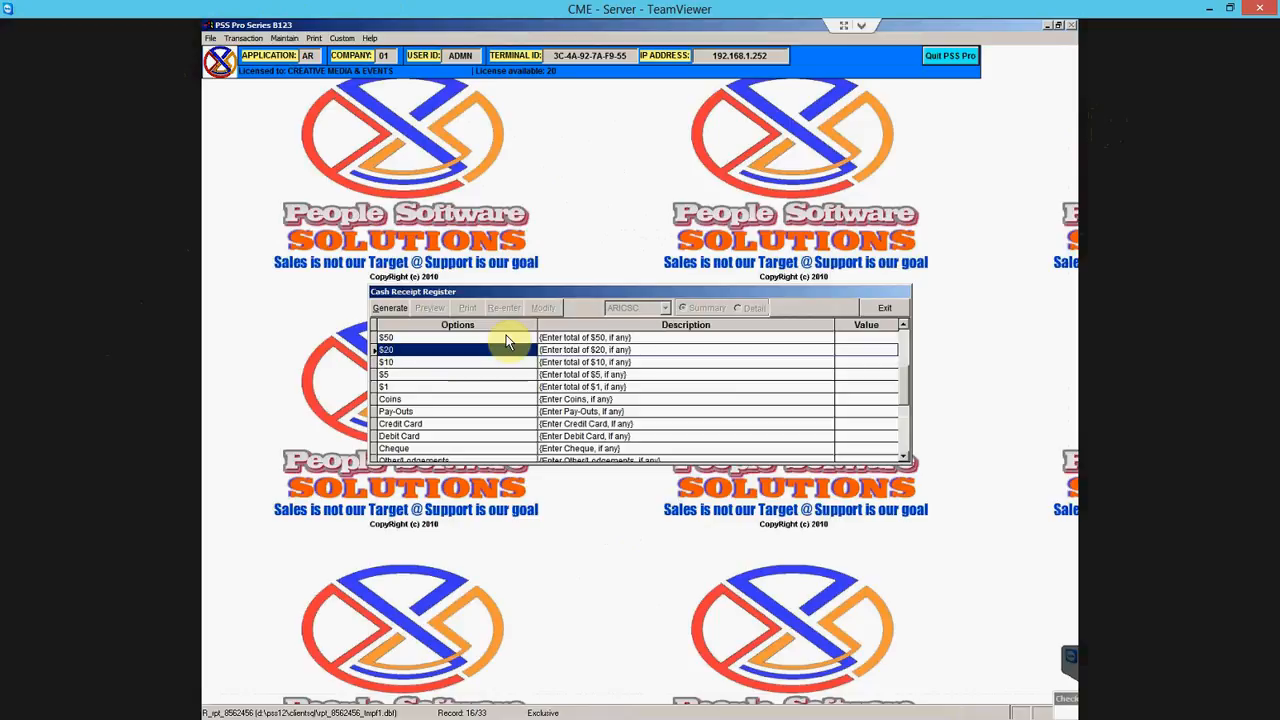
{"action": "key", "text": "Down"}
{"action": "key", "text": "Down"}
{"action": "key", "text": "Down"}
{"action": "key", "text": "Down"}
{"action": "key", "text": "Down"}
{"action": "key", "text": "Down"}
{"action": "key", "text": "Down"}
{"action": "key", "text": "Down"}
{"action": "key", "text": "Down"}
{"action": "key", "text": "Down"}
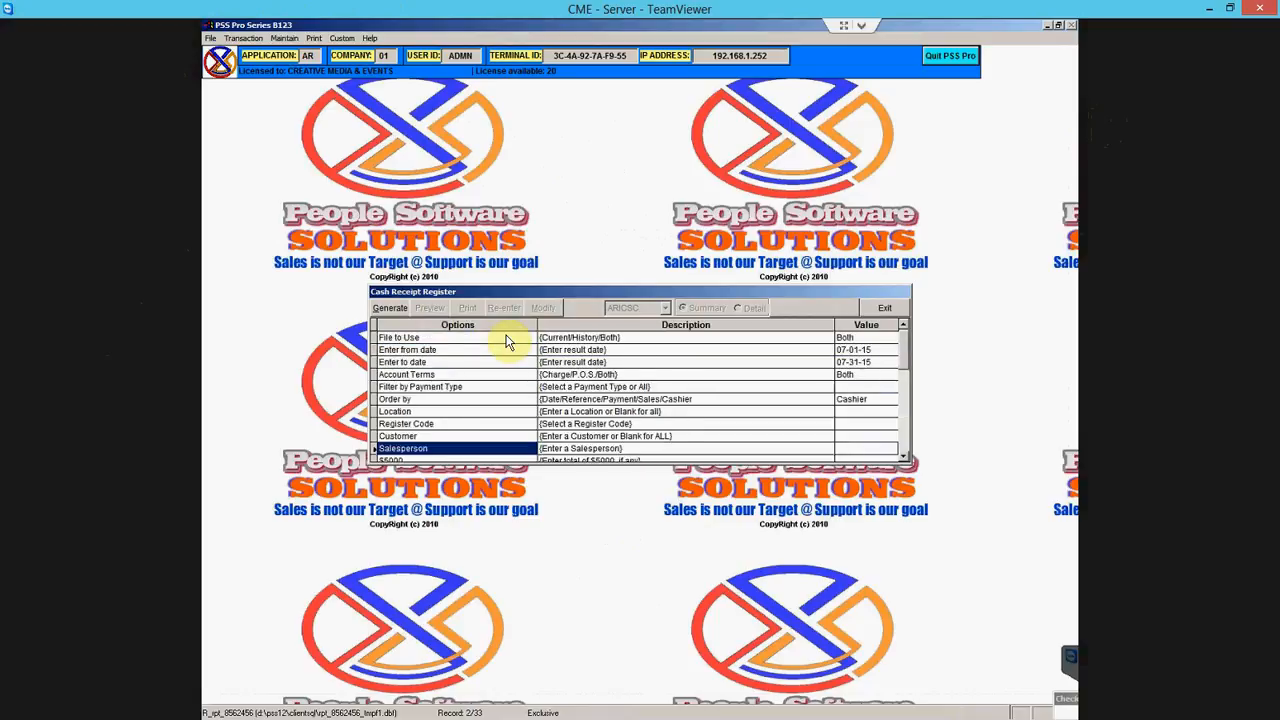
{"action": "key", "text": "Up"}
{"action": "key", "text": "Up"}
{"action": "key", "text": "Up"}
{"action": "key", "text": "Up"}
{"action": "key", "text": "Return"}
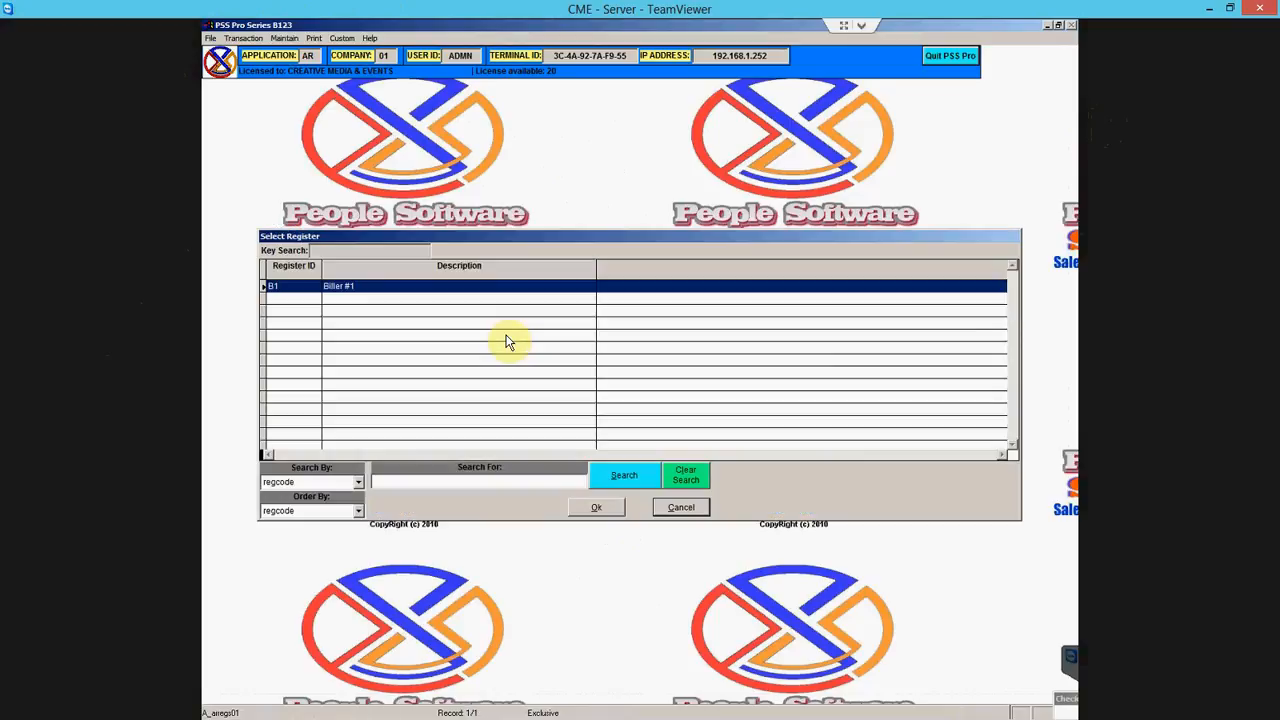
{"action": "key", "text": "Return"}
{"action": "left_click", "coordinate": [390, 308]}
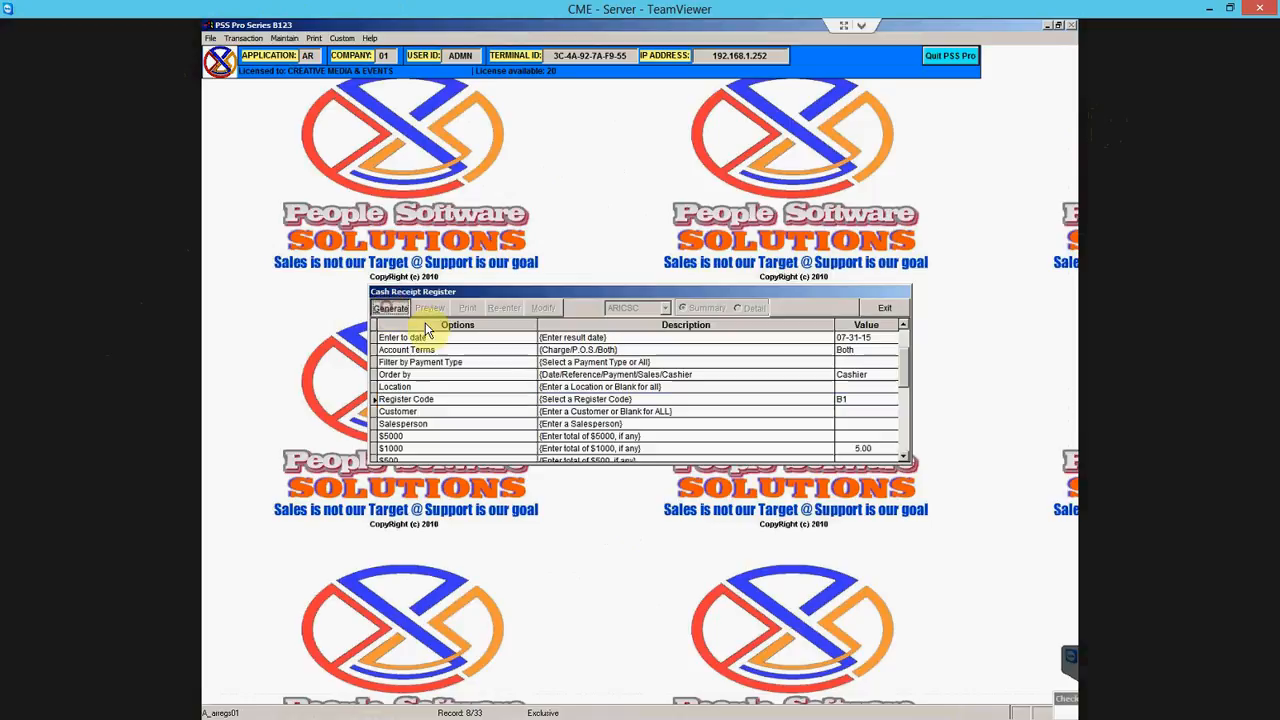
{"action": "left_click", "coordinate": [427, 308]}
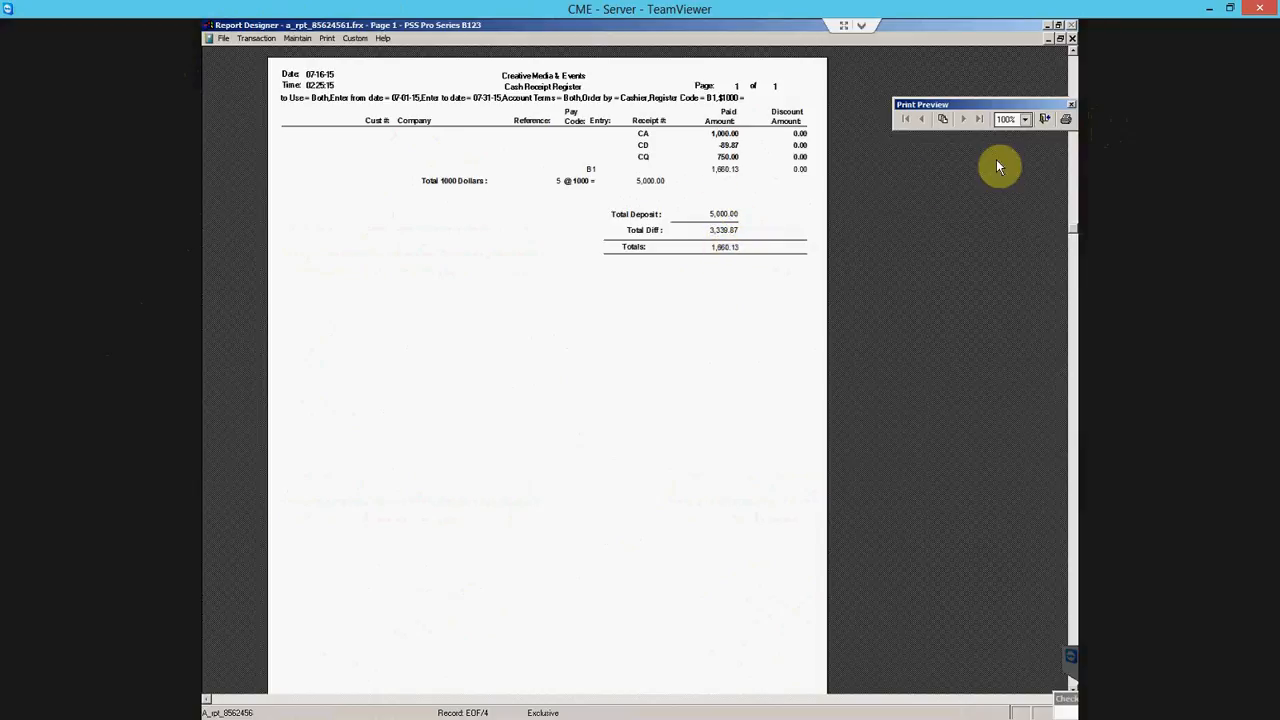
{"action": "left_click", "coordinate": [1045, 120]}
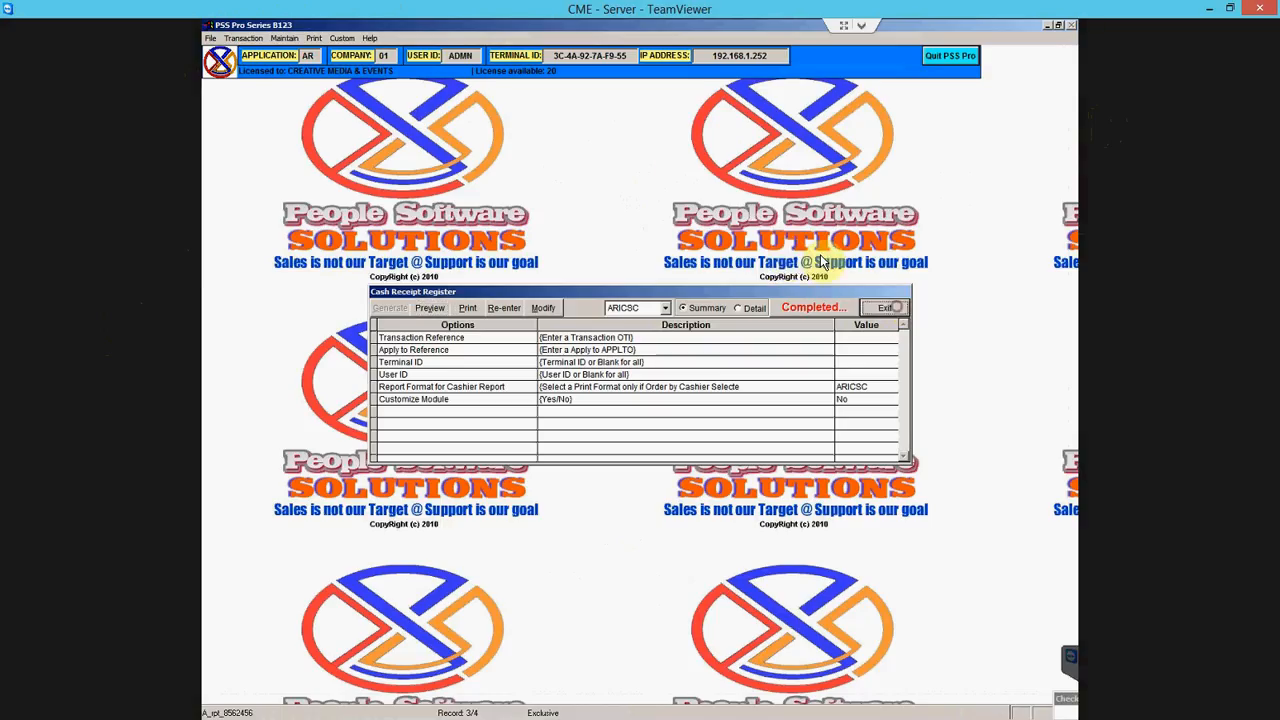
- Close the cash receipt register and open the Sales Analysis report setup
{"action": "left_click", "coordinate": [886, 307]}
{"action": "left_click", "coordinate": [316, 40]}
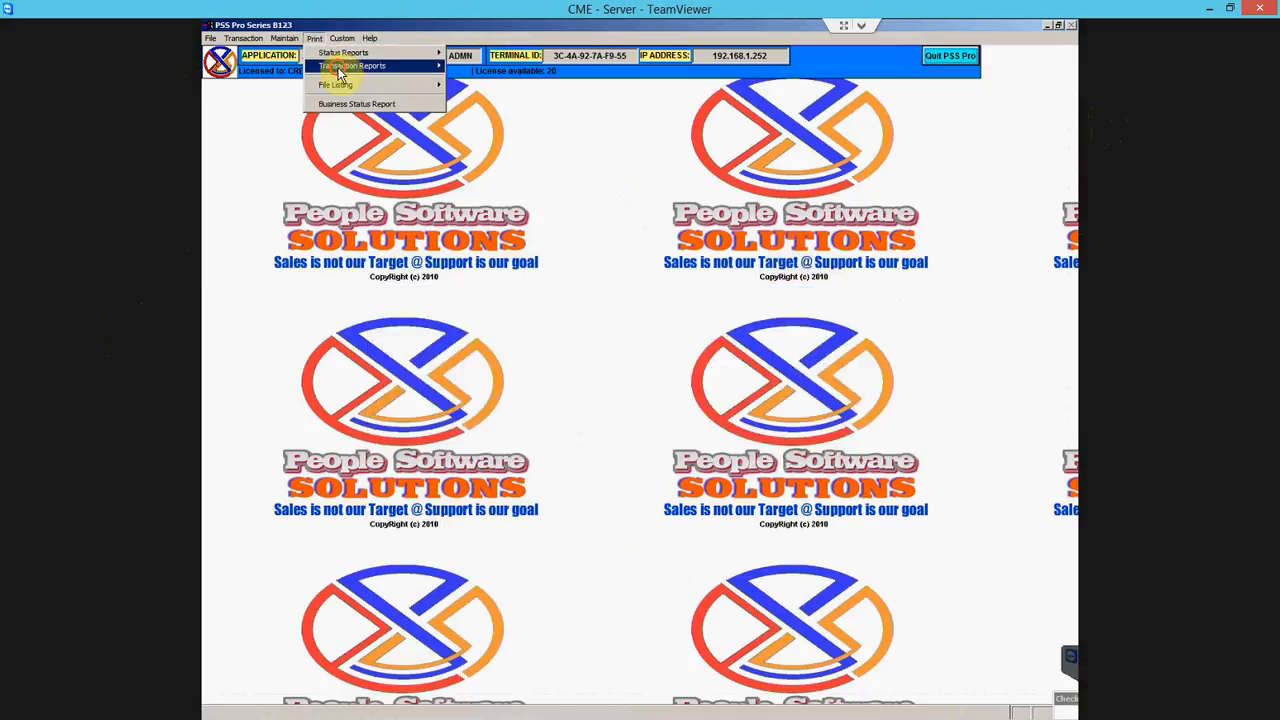
{"action": "mouse_move", "coordinate": [350, 66]}
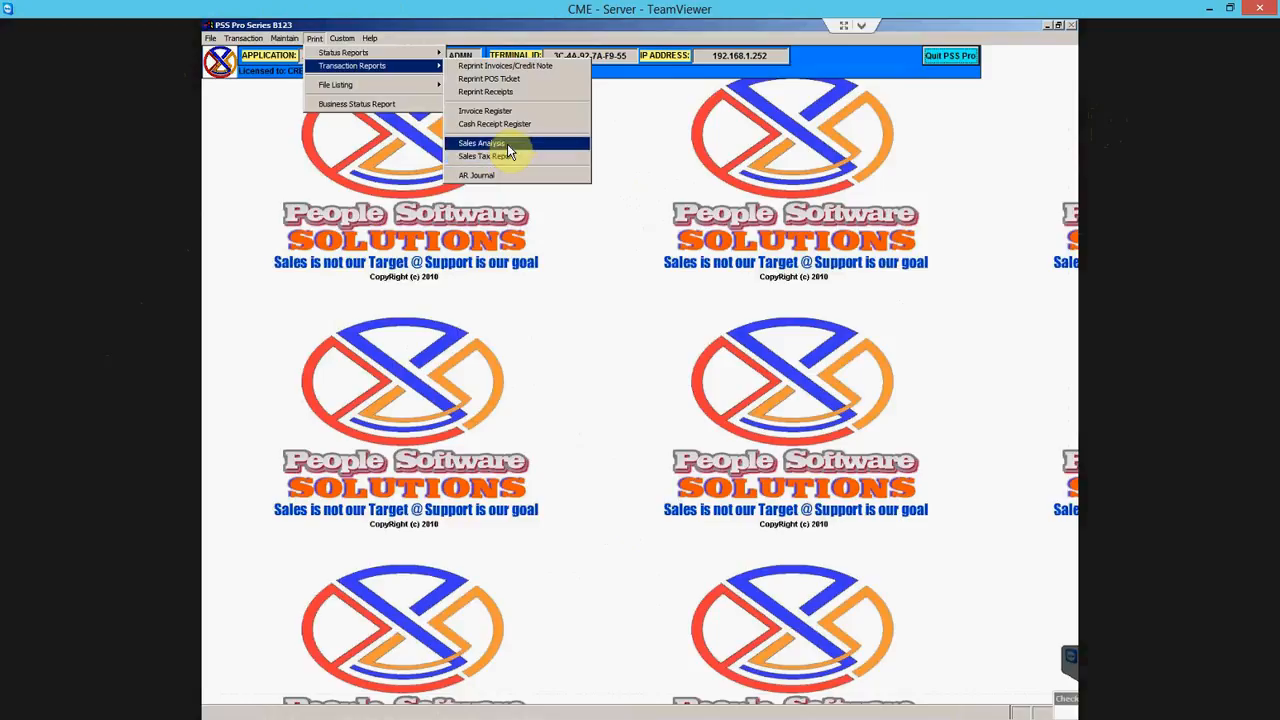
{"action": "left_click", "coordinate": [509, 144]}
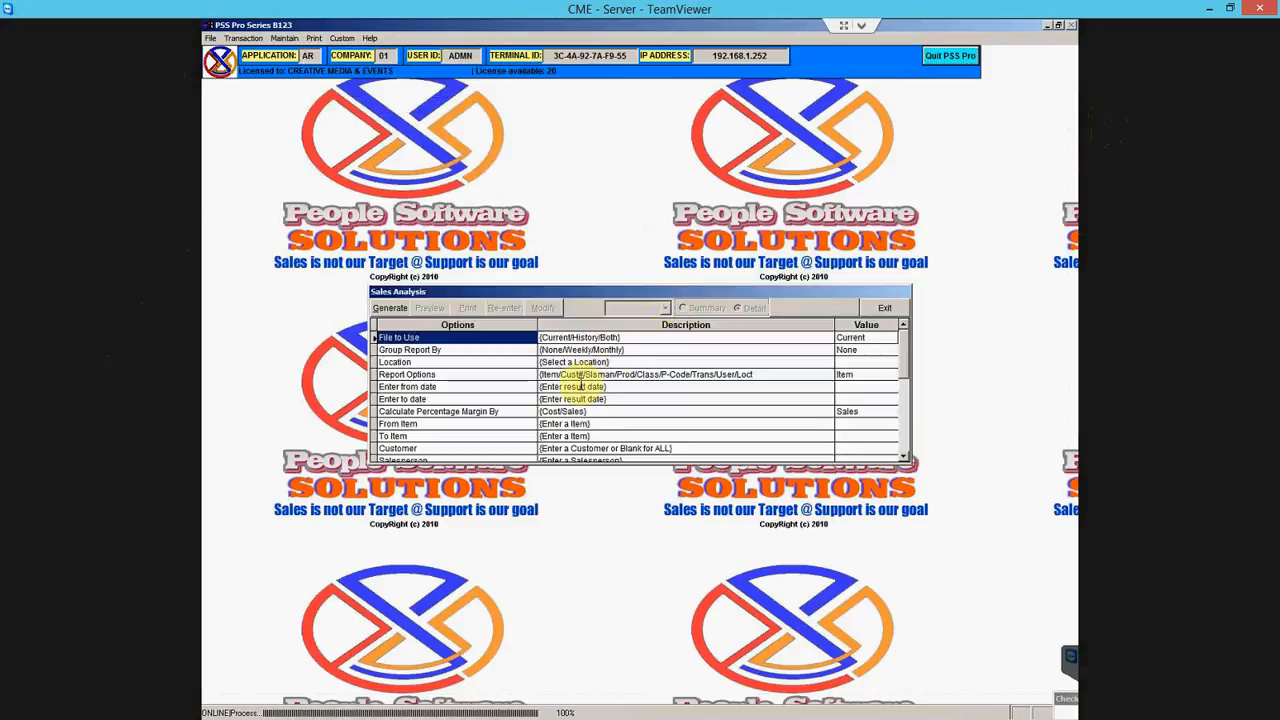
- Review the Sales Analysis Location and Report Options settings, then exit the window
{"action": "left_click", "coordinate": [525, 399]}
{"action": "left_click", "coordinate": [523, 387]}
{"action": "left_click", "coordinate": [516, 363]}
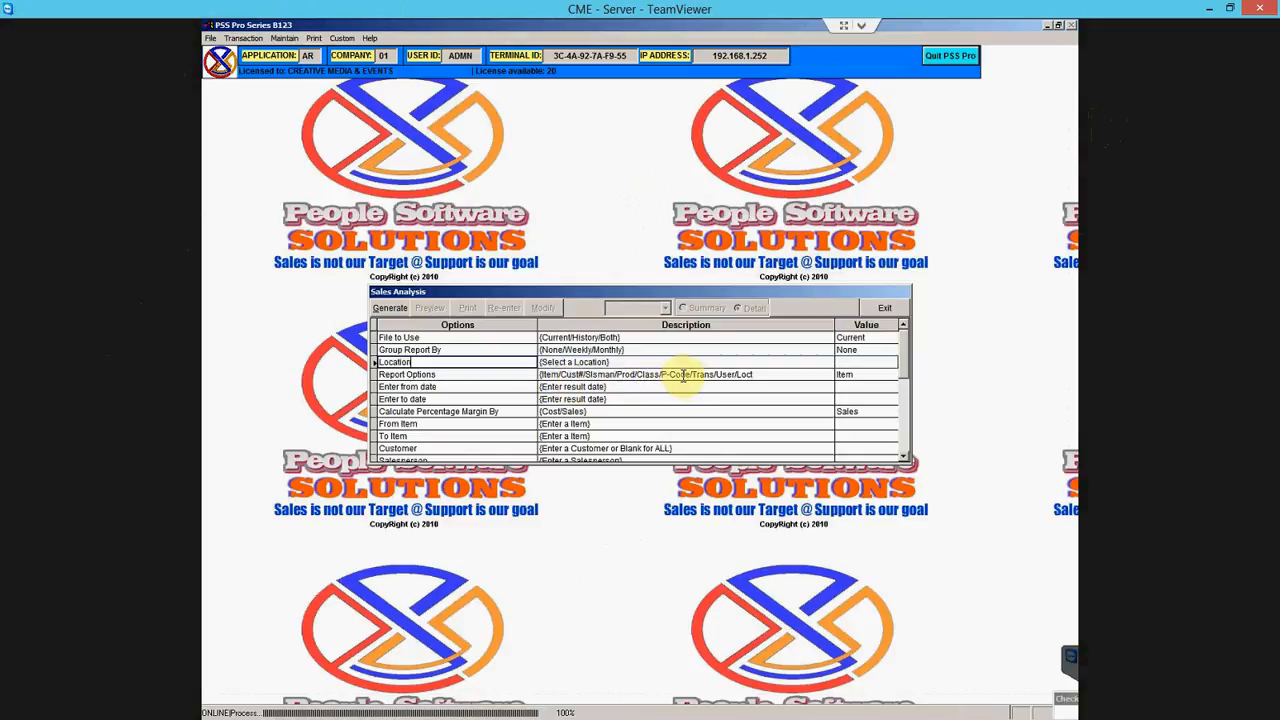
{"action": "left_click", "coordinate": [700, 377]}
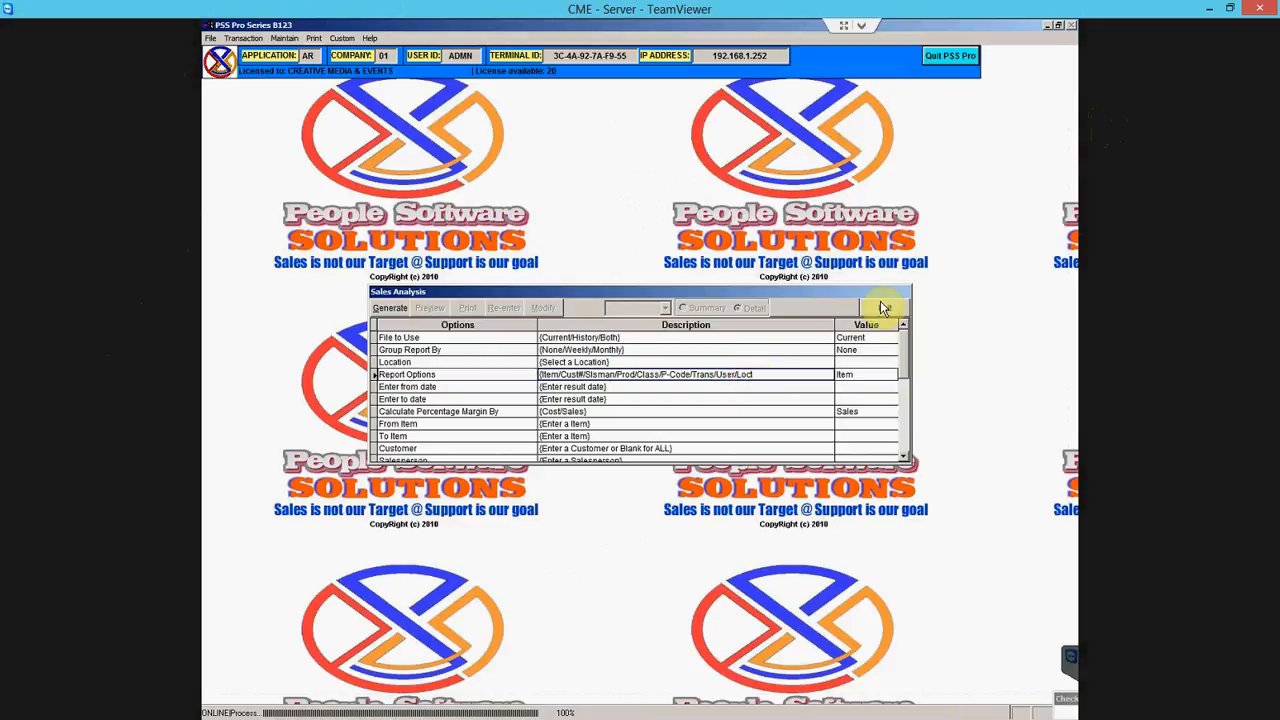
{"action": "scroll", "coordinate": [907, 441], "scroll_direction": "down", "scroll_amount": 5}
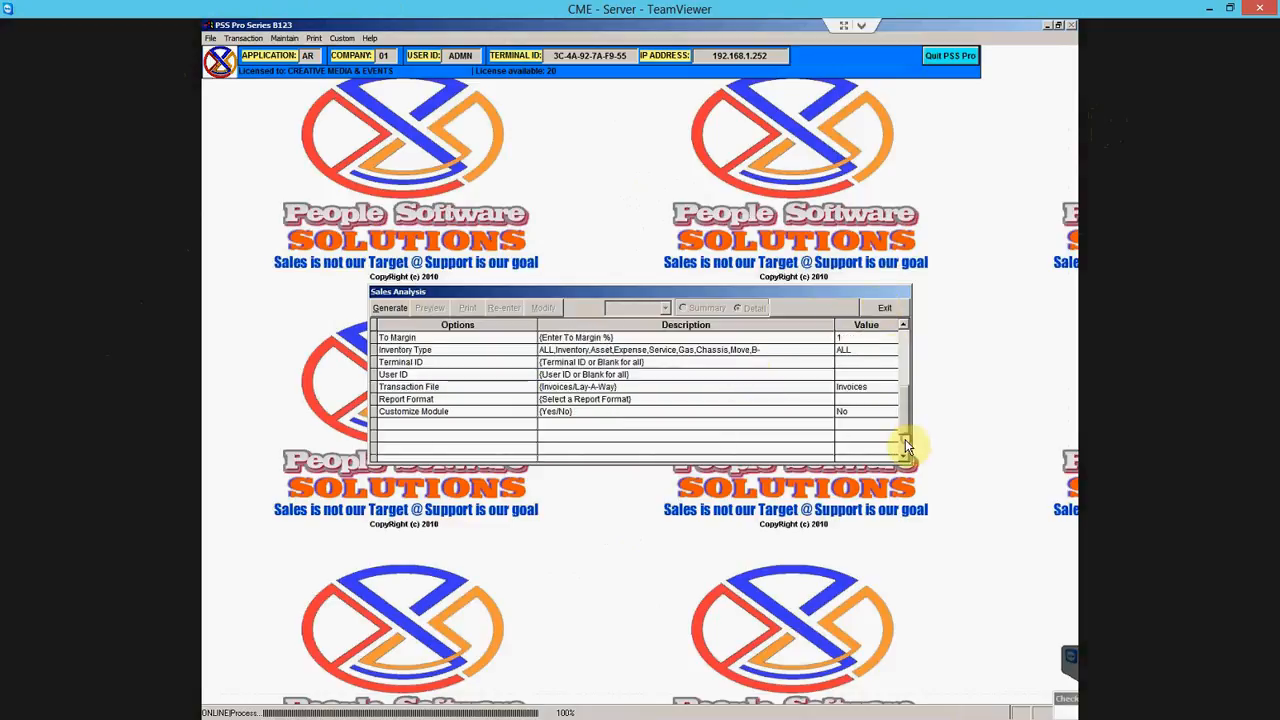
{"action": "scroll", "coordinate": [907, 357], "scroll_direction": "up", "scroll_amount": 5}
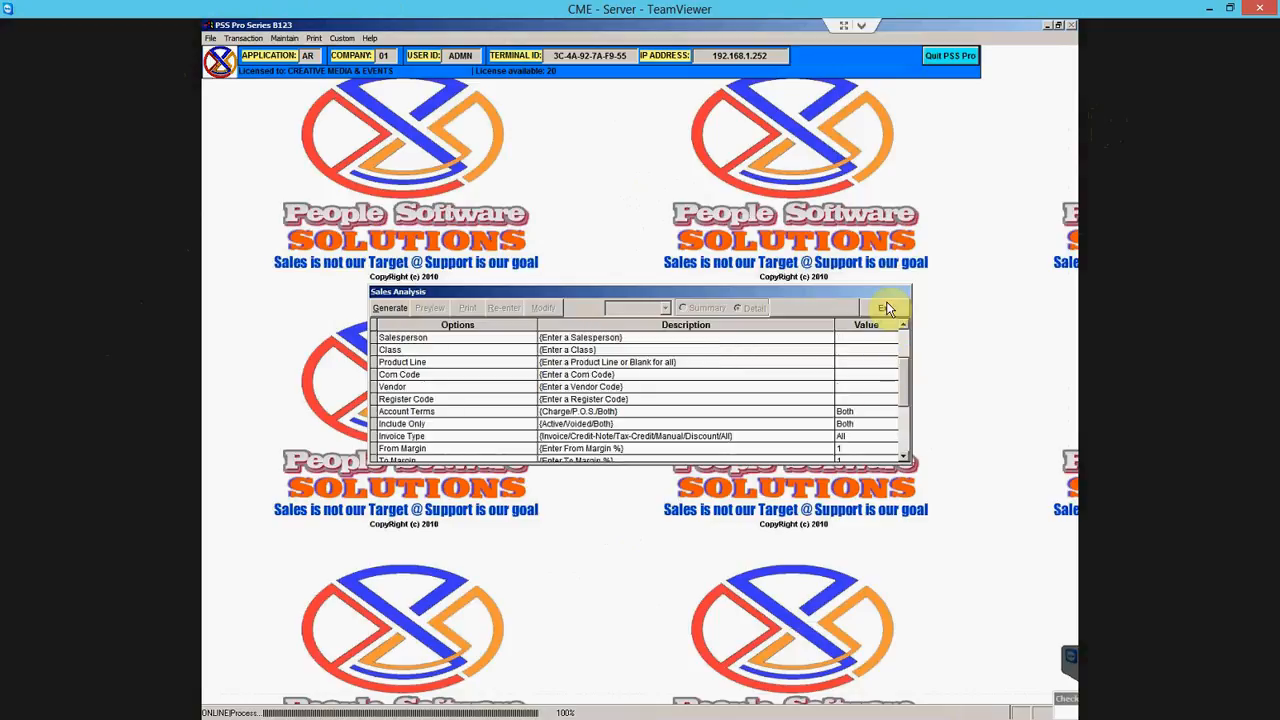
{"action": "left_click", "coordinate": [888, 313]}
{"action": "left_click", "coordinate": [314, 38]}
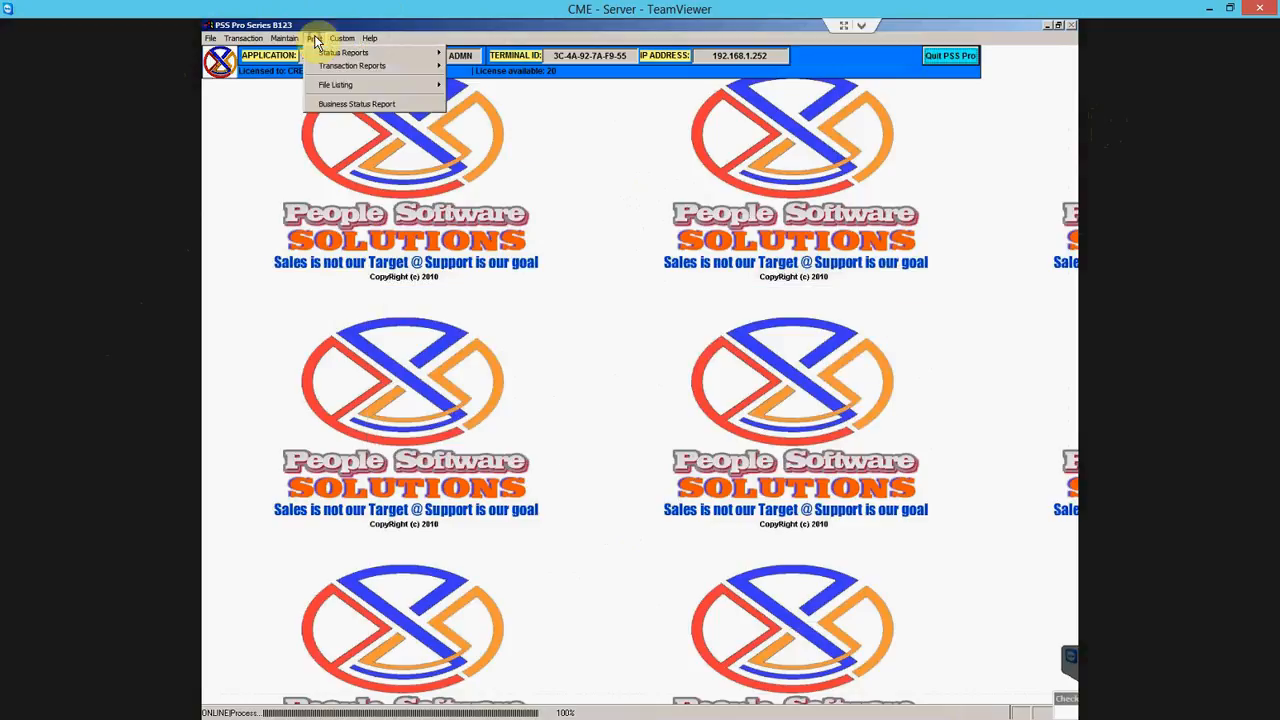
- Generate the Sales Tax Report for 07-01-15 to 07-31-15 and review its maximized detail preview
{"action": "mouse_move", "coordinate": [322, 70]}
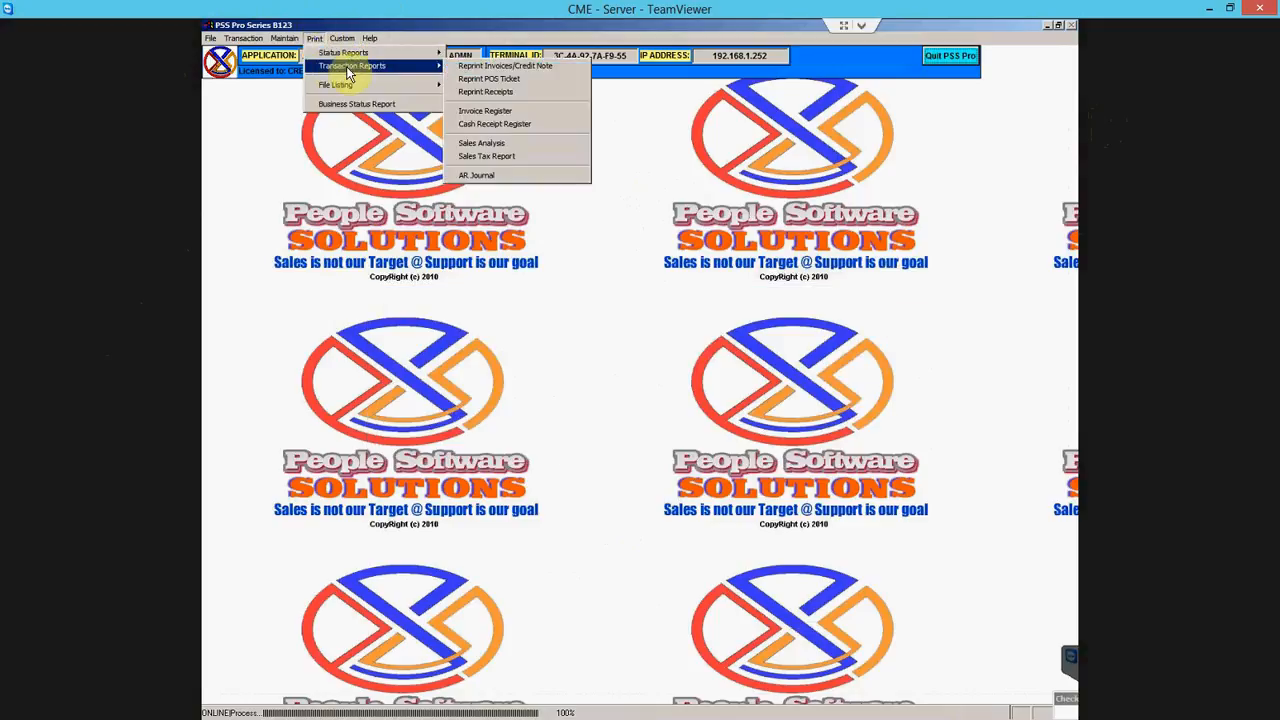
{"action": "left_click", "coordinate": [526, 157]}
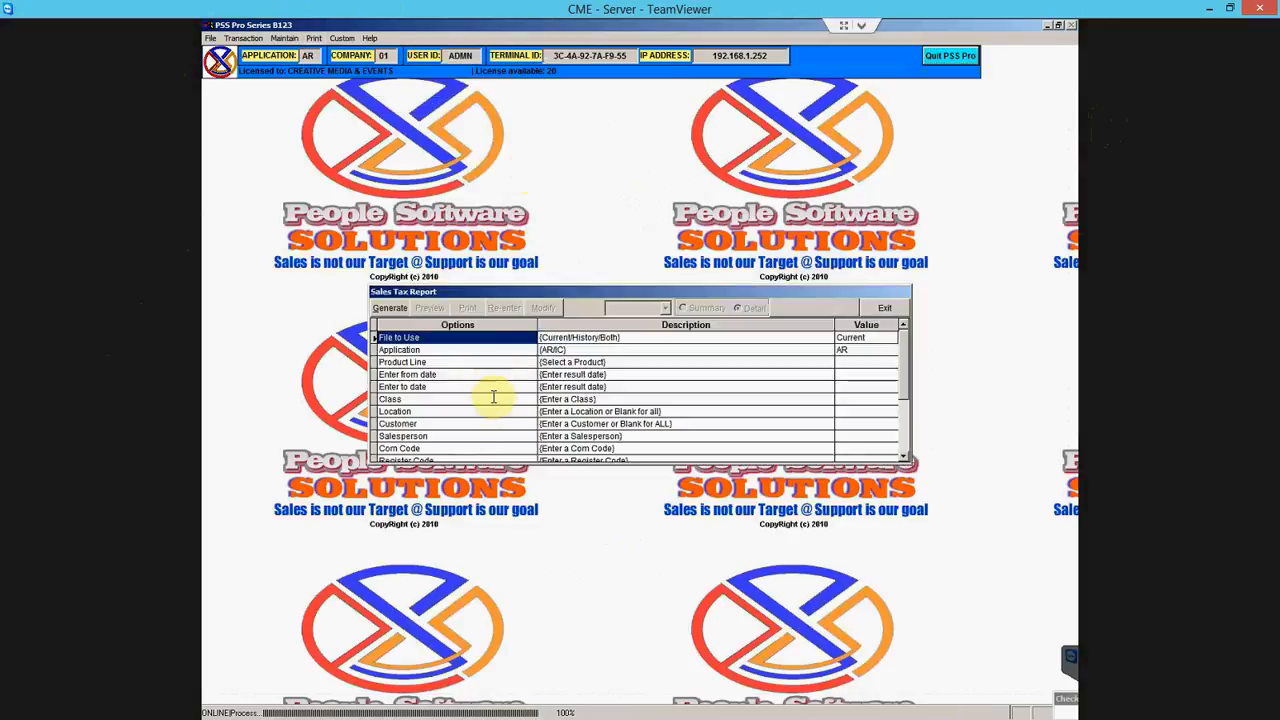
{"action": "left_click", "coordinate": [460, 374]}
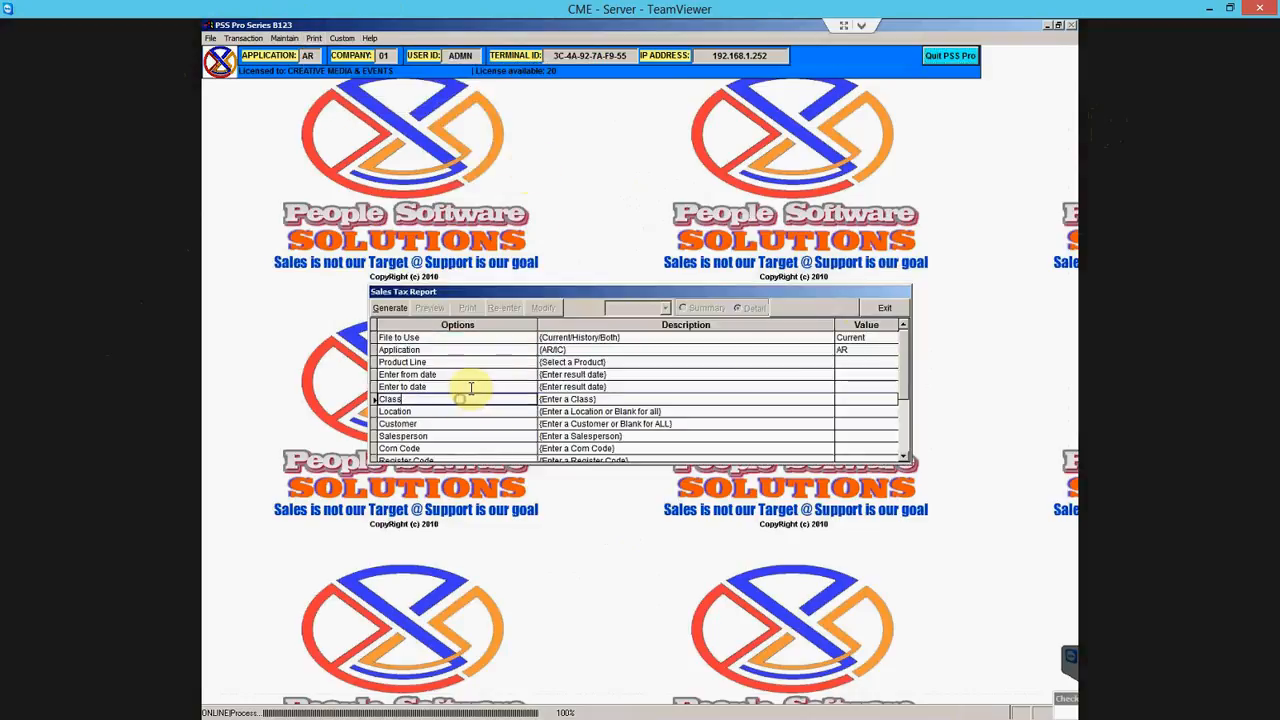
{"action": "double_click", "coordinate": [479, 374]}
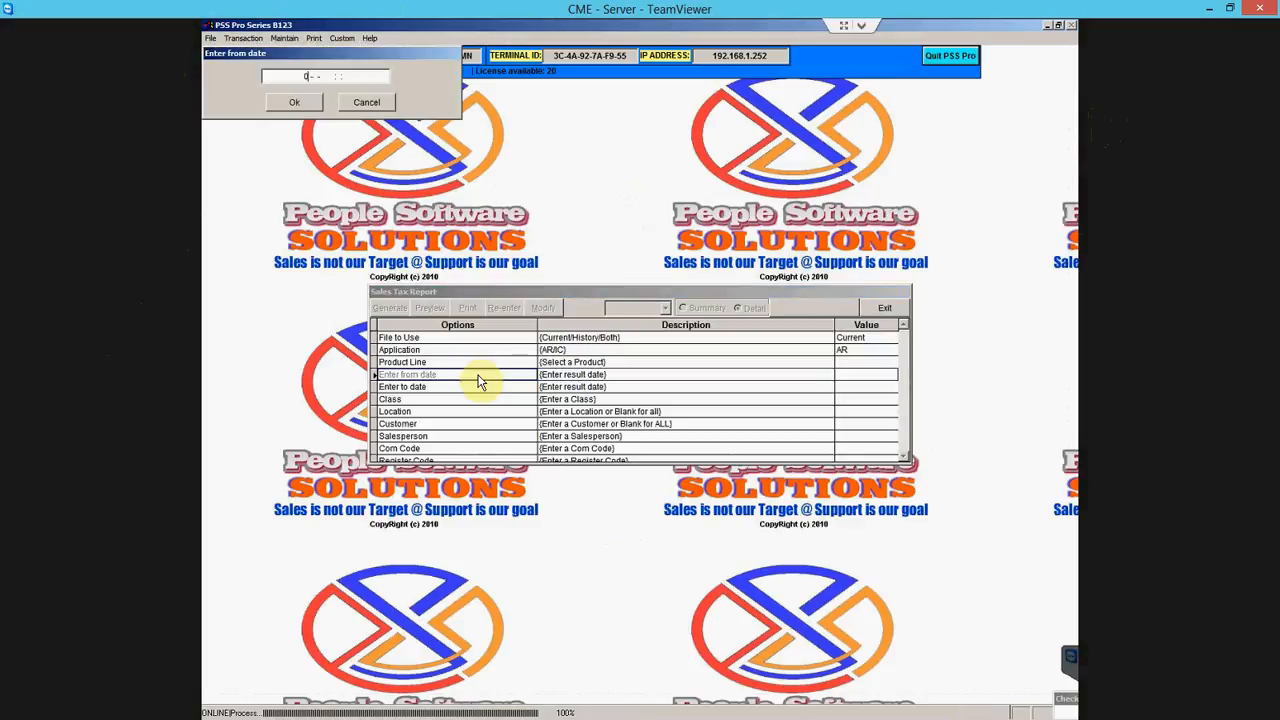
{"action": "key", "text": "Return"}
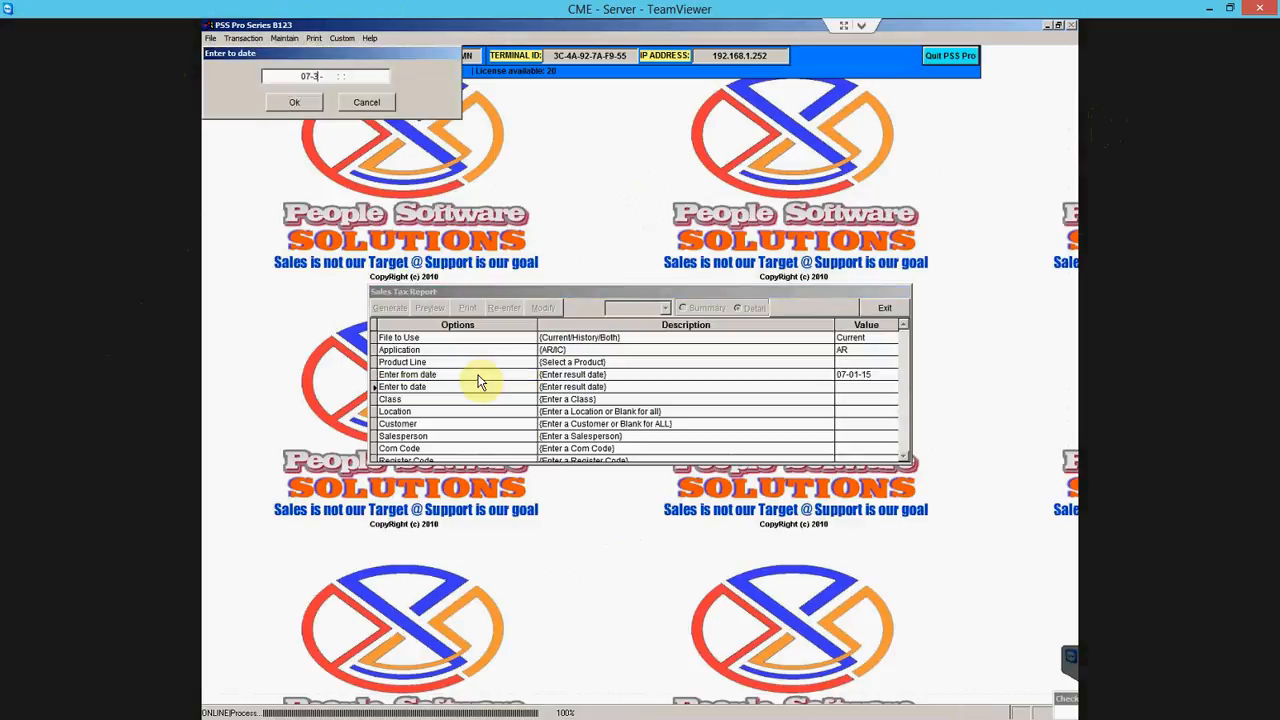
{"action": "key", "text": "Return"}
{"action": "left_click", "coordinate": [396, 312]}
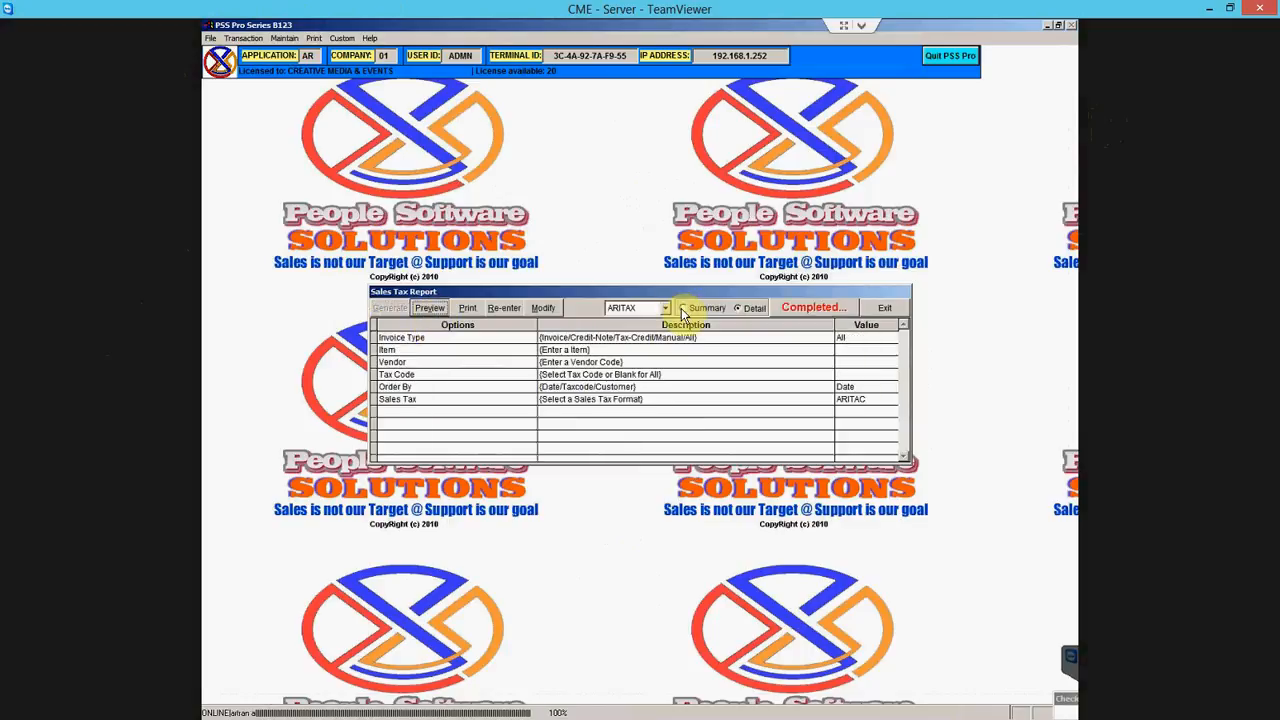
{"action": "left_click", "coordinate": [430, 309]}
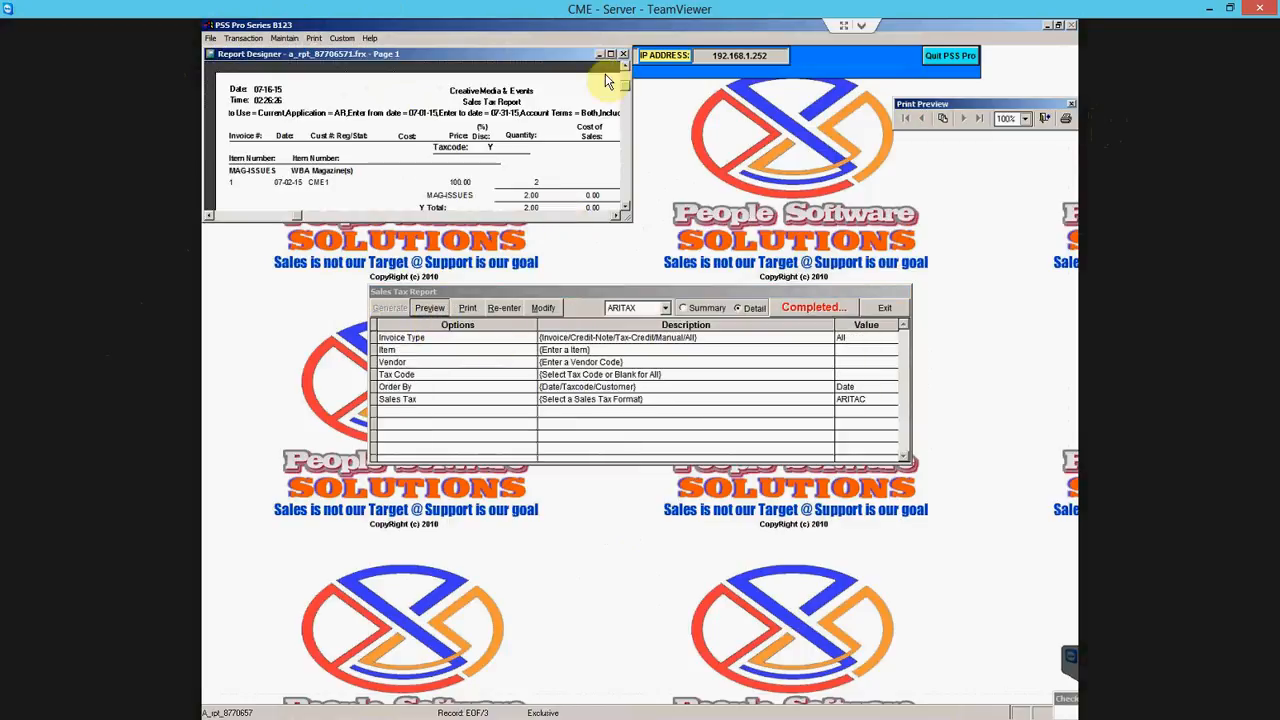
{"action": "left_click", "coordinate": [611, 55]}
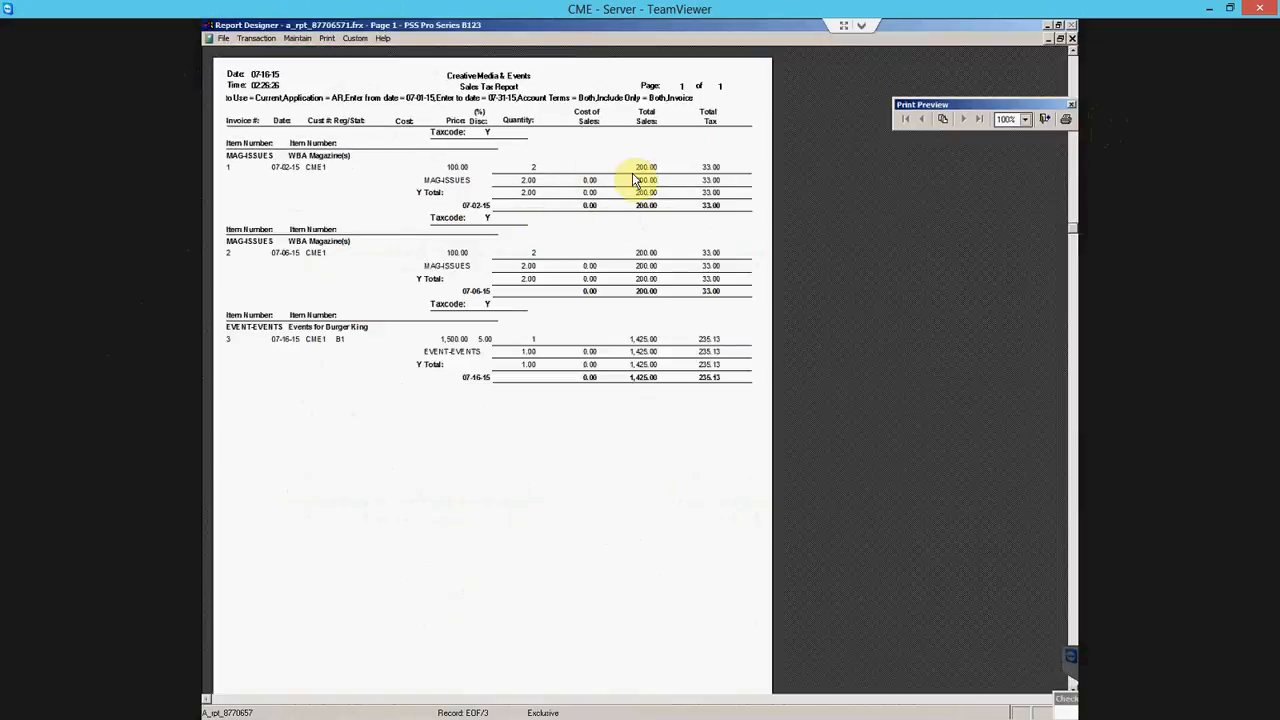
{"action": "left_click", "coordinate": [1045, 120]}
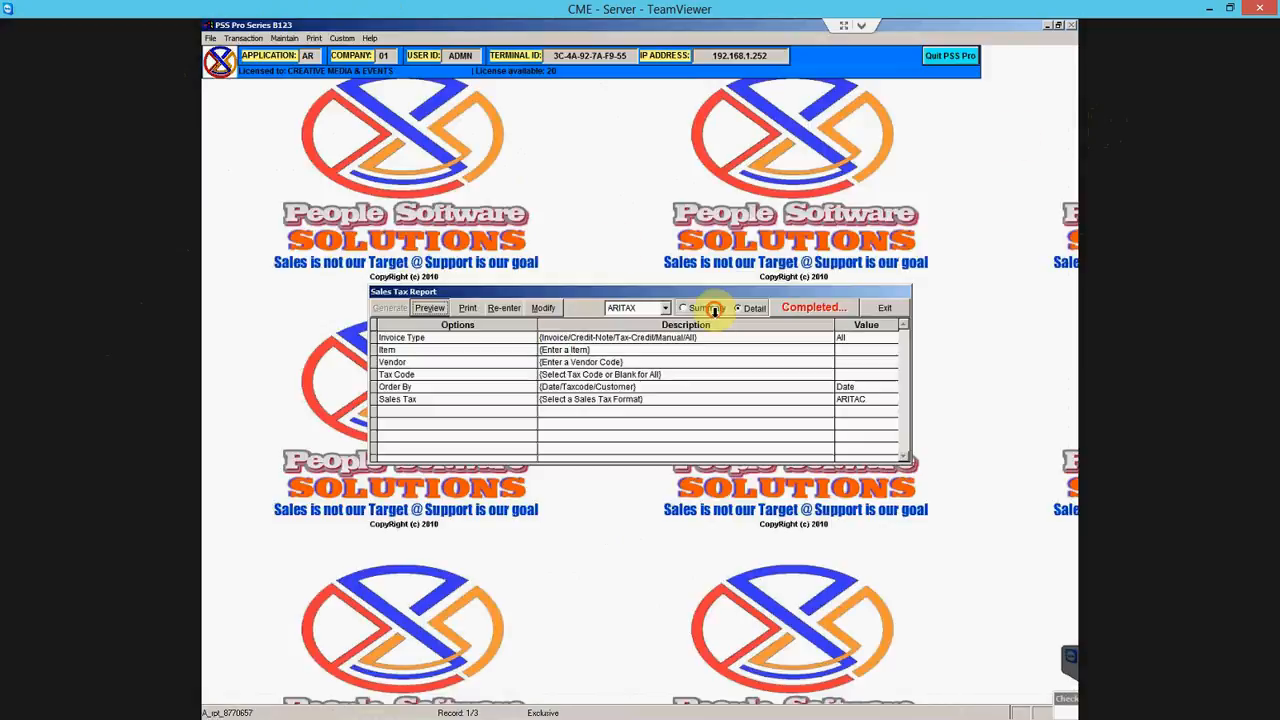
- Preview the summary, then regenerate the Sales Tax Report ordered by Taxcode
{"action": "left_click", "coordinate": [462, 308]}
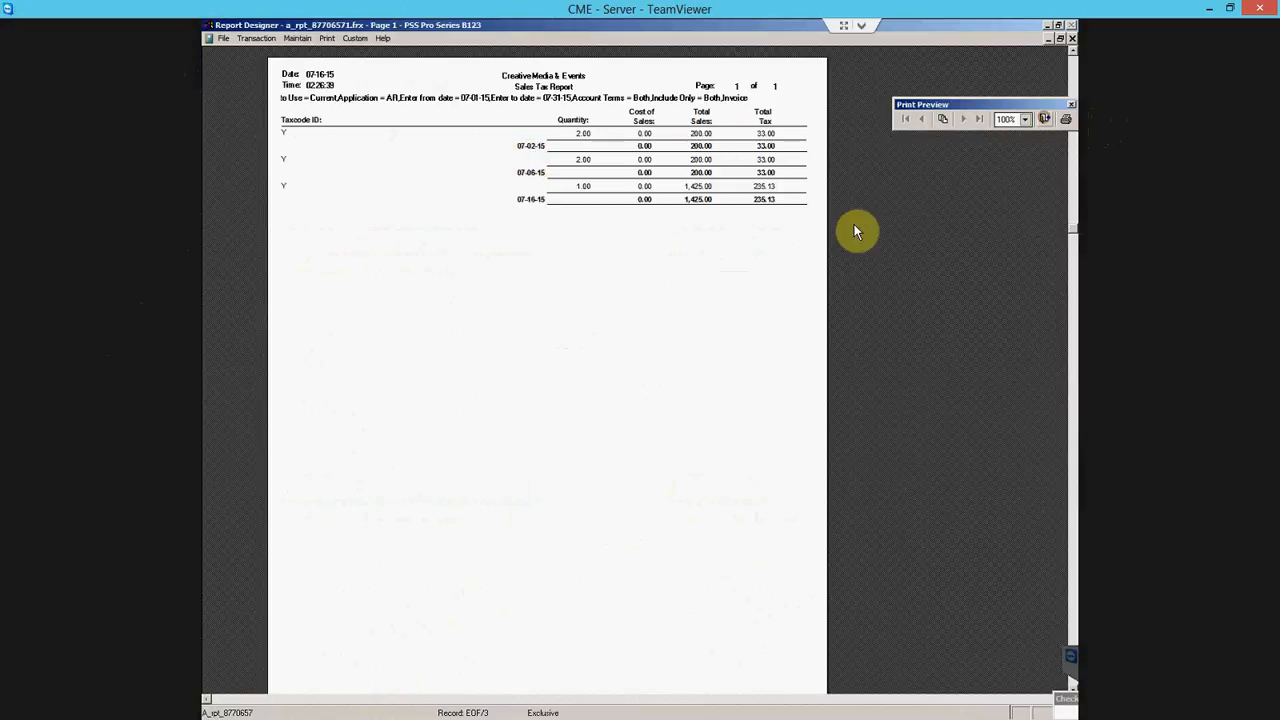
{"action": "key", "text": "Escape"}
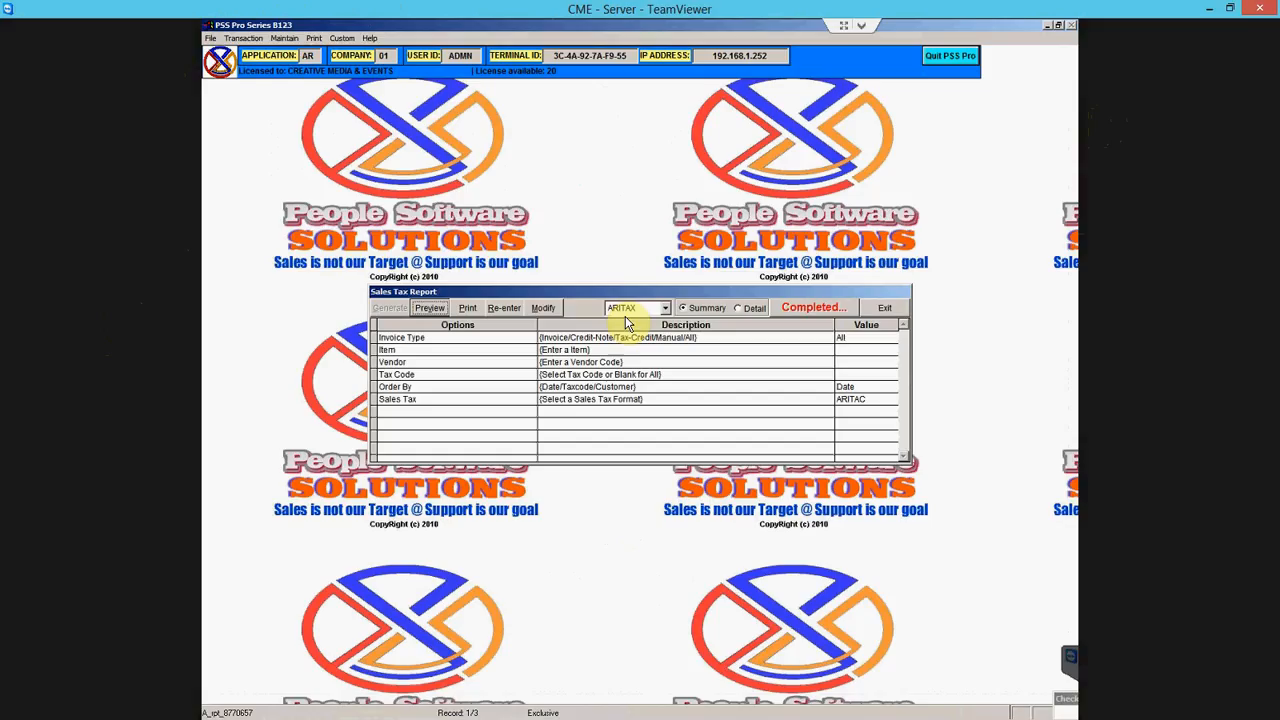
{"action": "left_click", "coordinate": [516, 308]}
{"action": "left_click", "coordinate": [520, 386]}
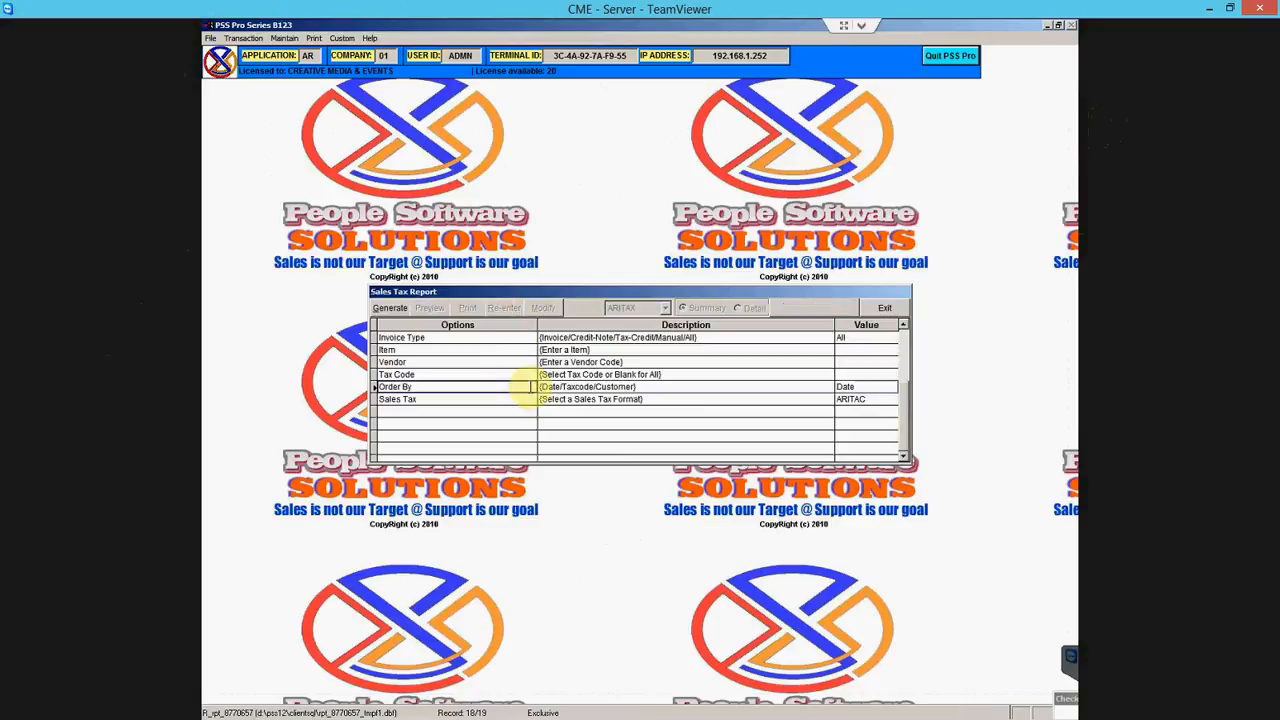
{"action": "double_click", "coordinate": [530, 386]}
{"action": "left_click", "coordinate": [430, 78]}
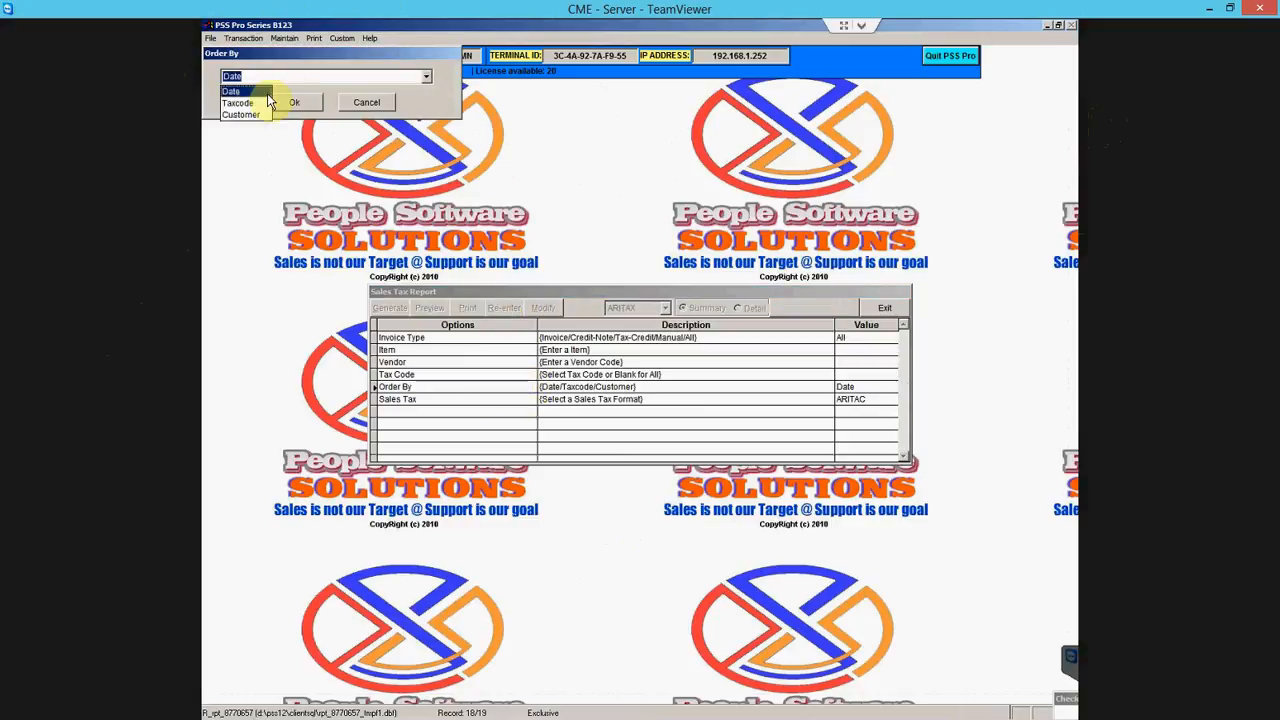
{"action": "left_click", "coordinate": [245, 100]}
{"action": "left_click", "coordinate": [294, 102]}
{"action": "left_click", "coordinate": [392, 309]}
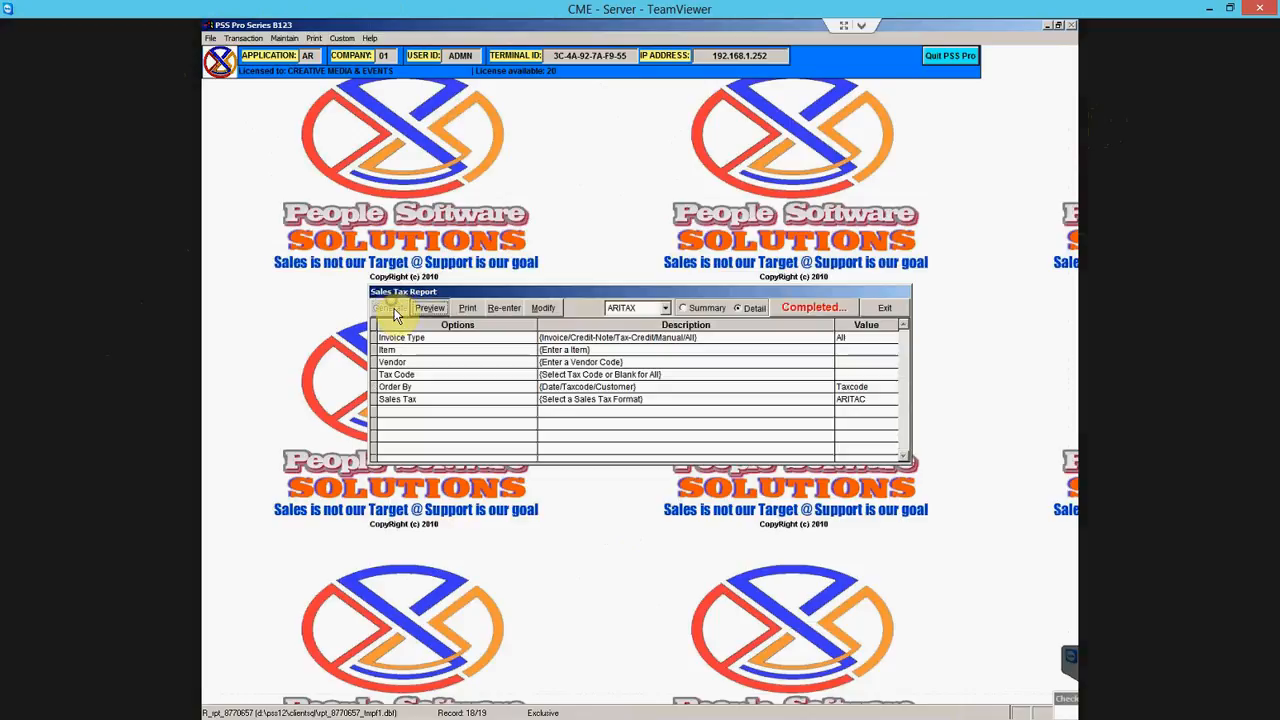
- Preview the Taxcode report in Summary, then again in ARITAC Sales Tax by Code format
{"action": "left_click", "coordinate": [690, 308]}
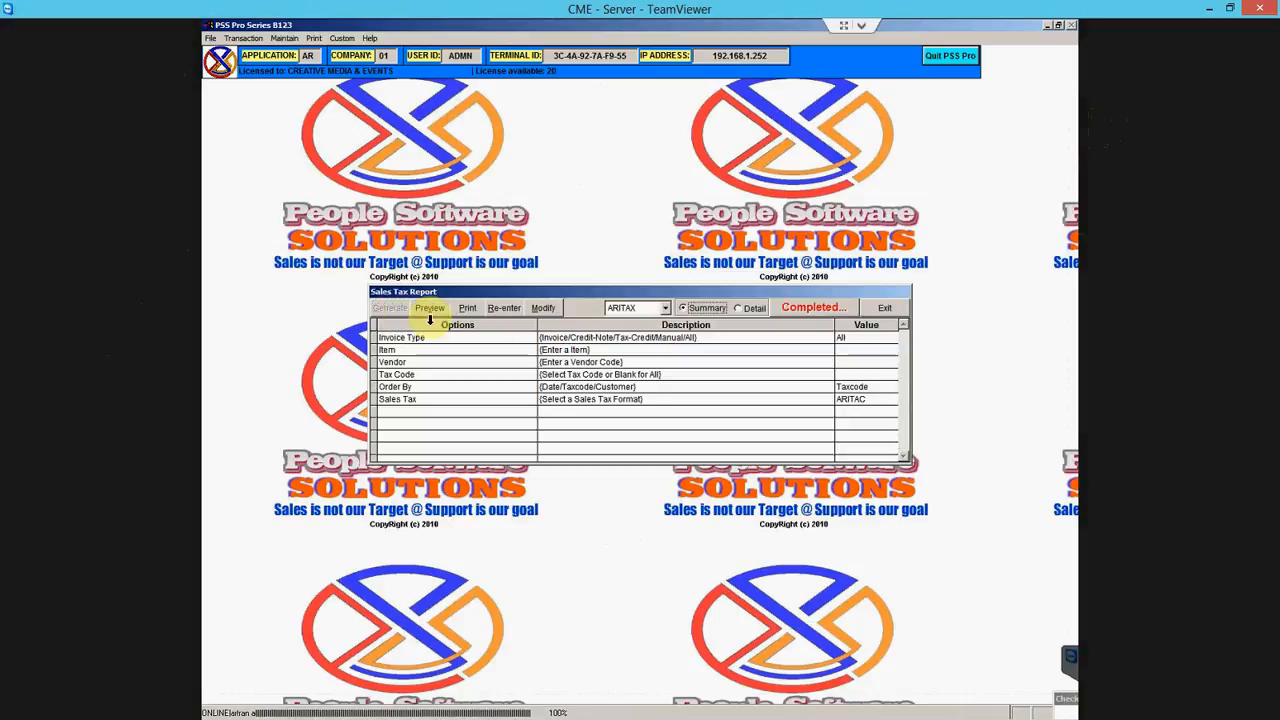
{"action": "left_click", "coordinate": [440, 311]}
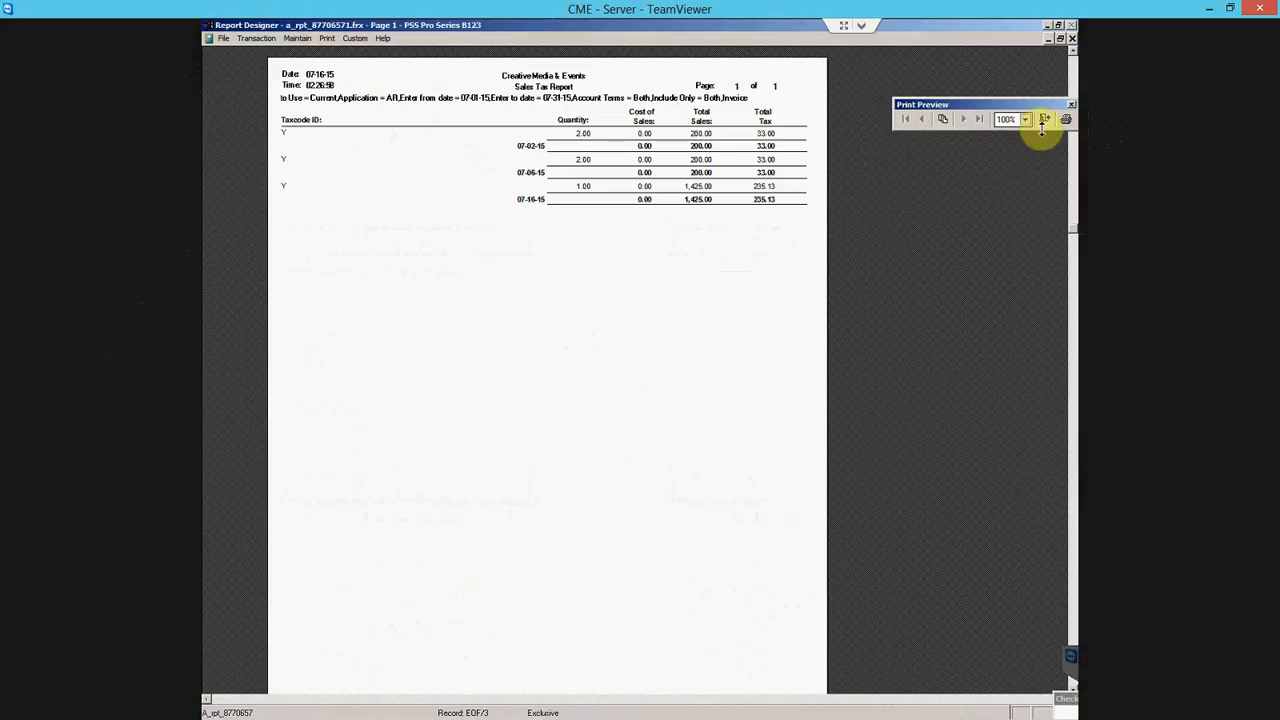
{"action": "left_click", "coordinate": [1044, 120]}
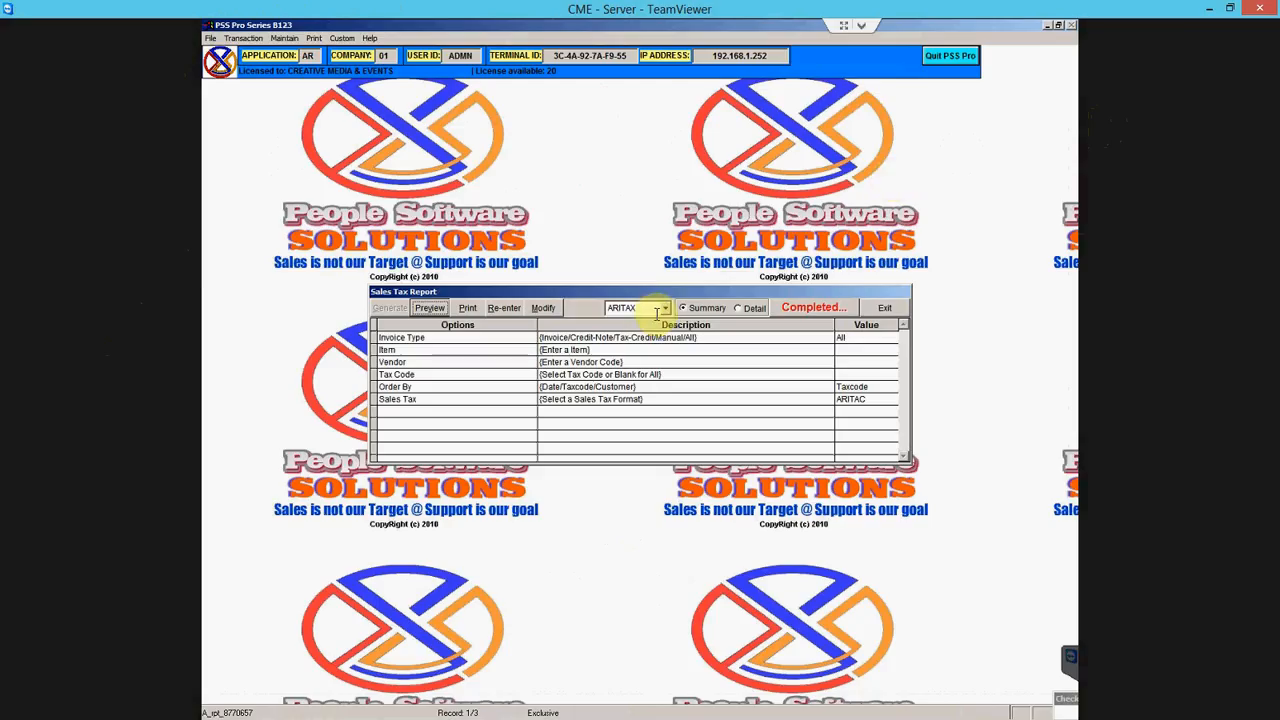
{"action": "left_click", "coordinate": [666, 309]}
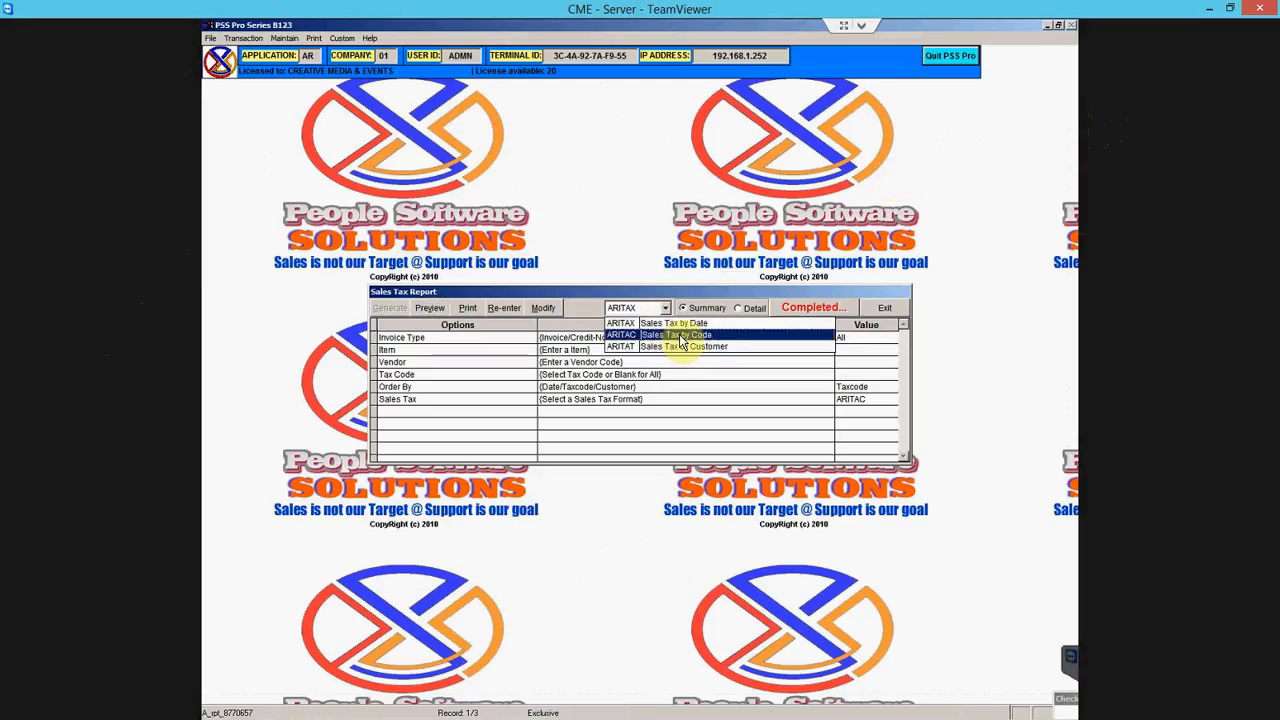
{"action": "left_click", "coordinate": [634, 340]}
{"action": "left_click", "coordinate": [437, 310]}
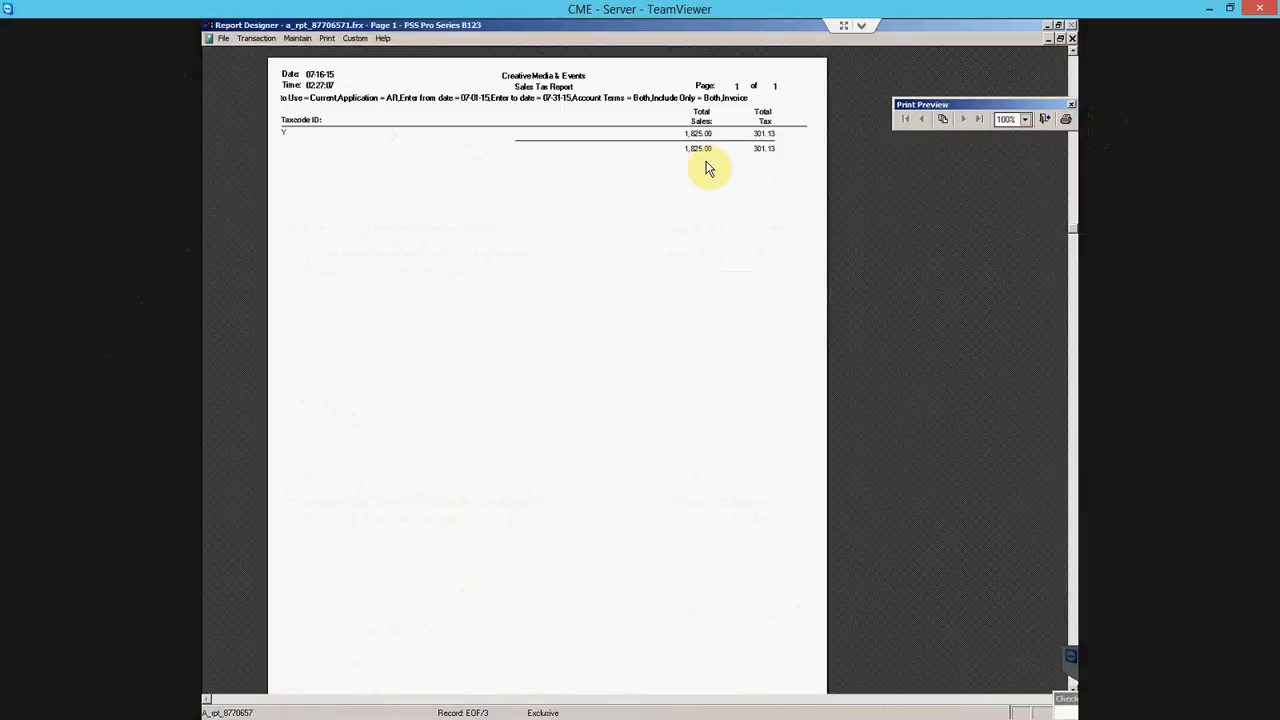
{"action": "left_click", "coordinate": [1045, 120]}
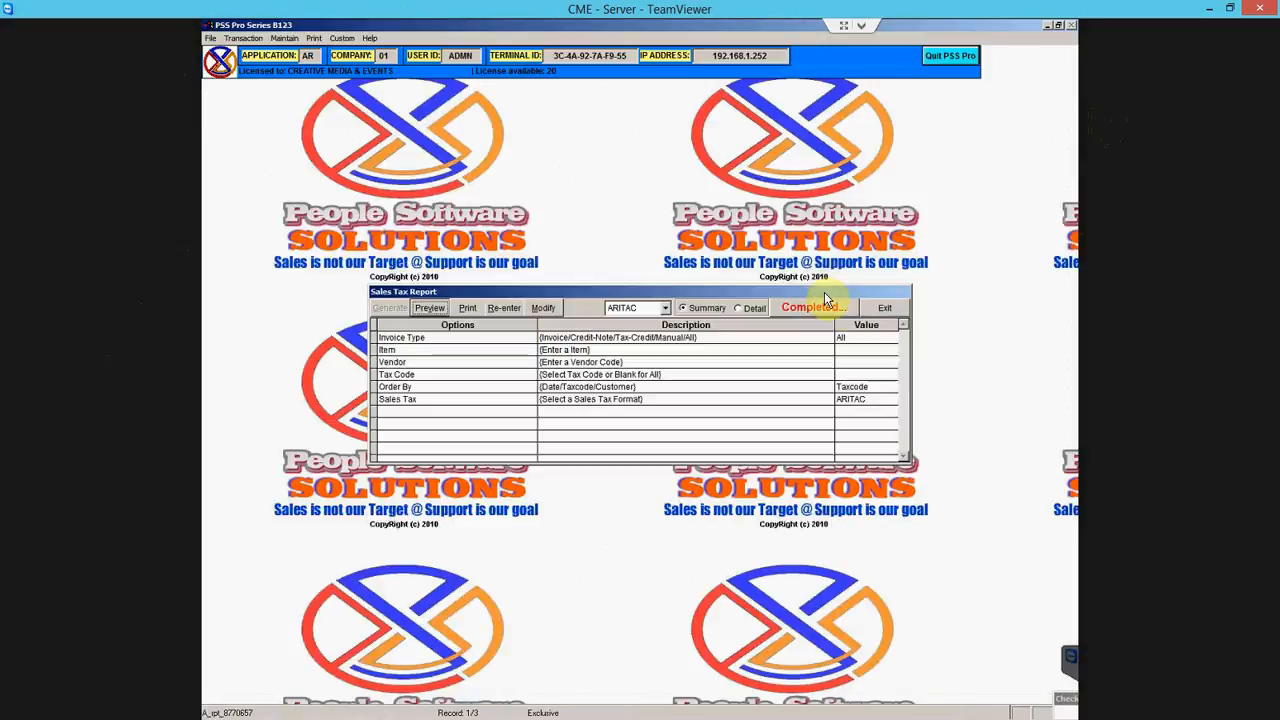
- Close the Sales Tax Report and open the Business Status Report
{"action": "left_click", "coordinate": [876, 312]}
{"action": "left_click", "coordinate": [315, 38]}
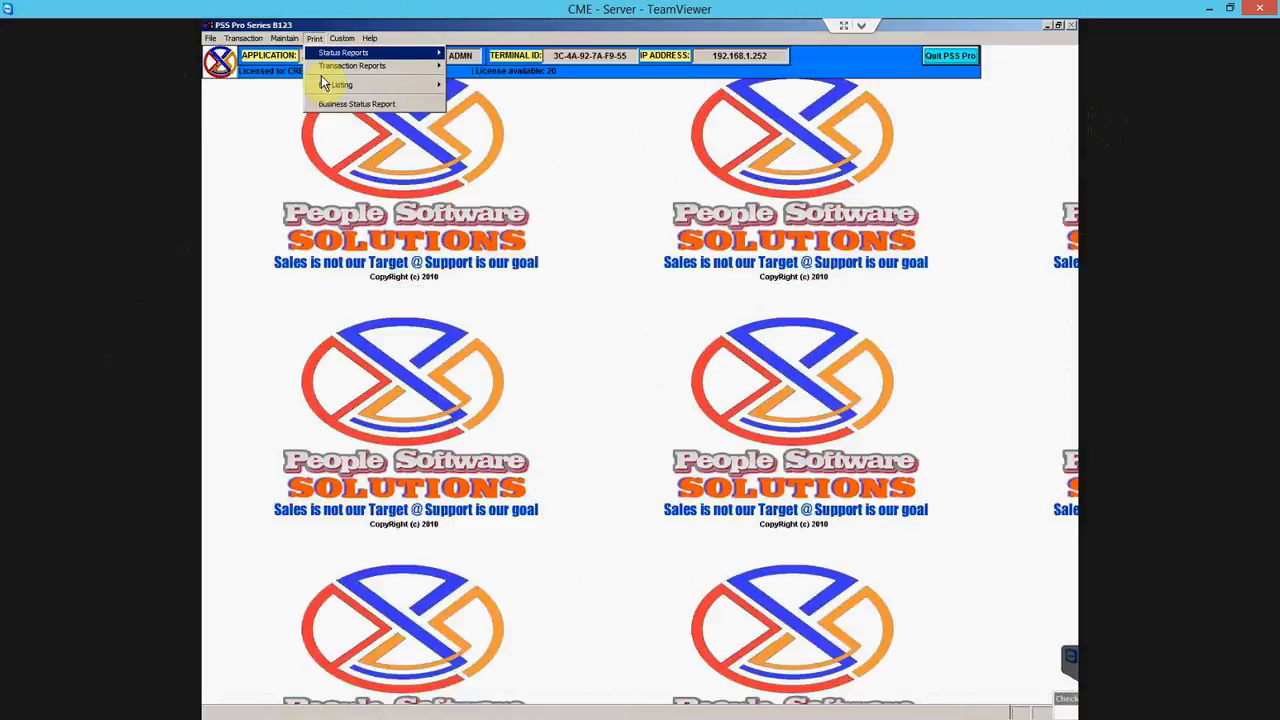
{"action": "mouse_move", "coordinate": [346, 71]}
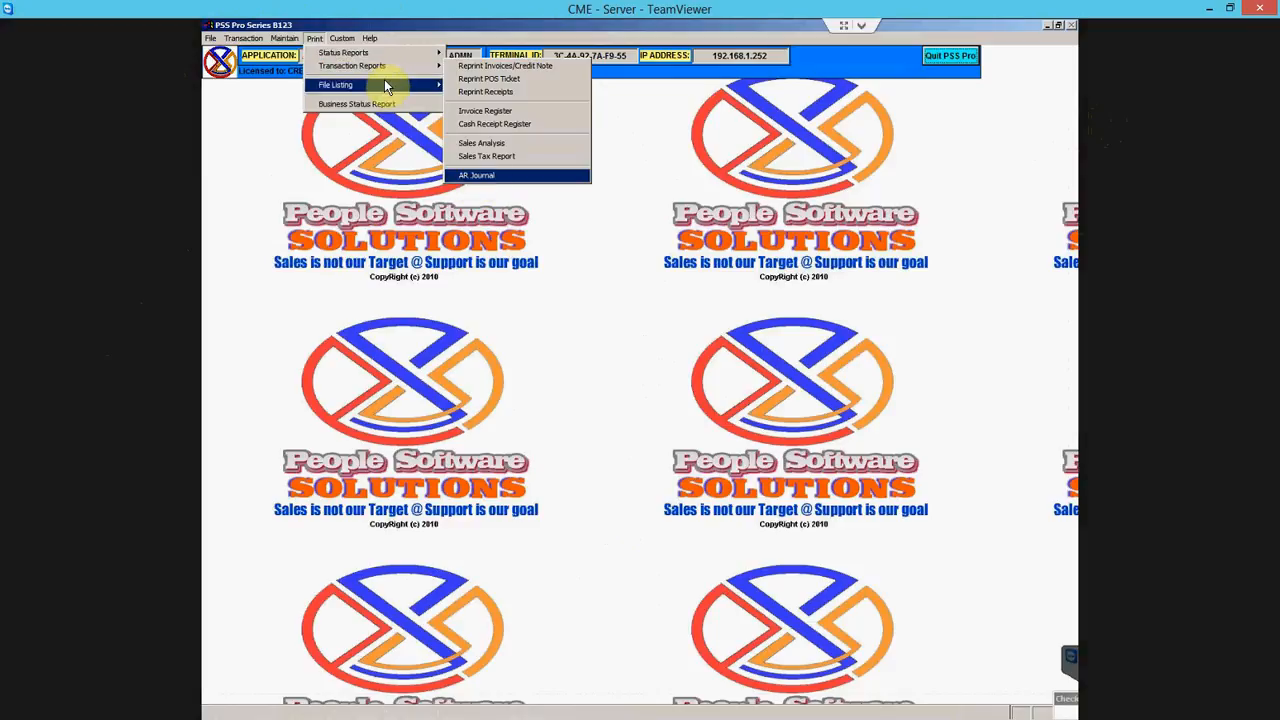
{"action": "mouse_move", "coordinate": [380, 86]}
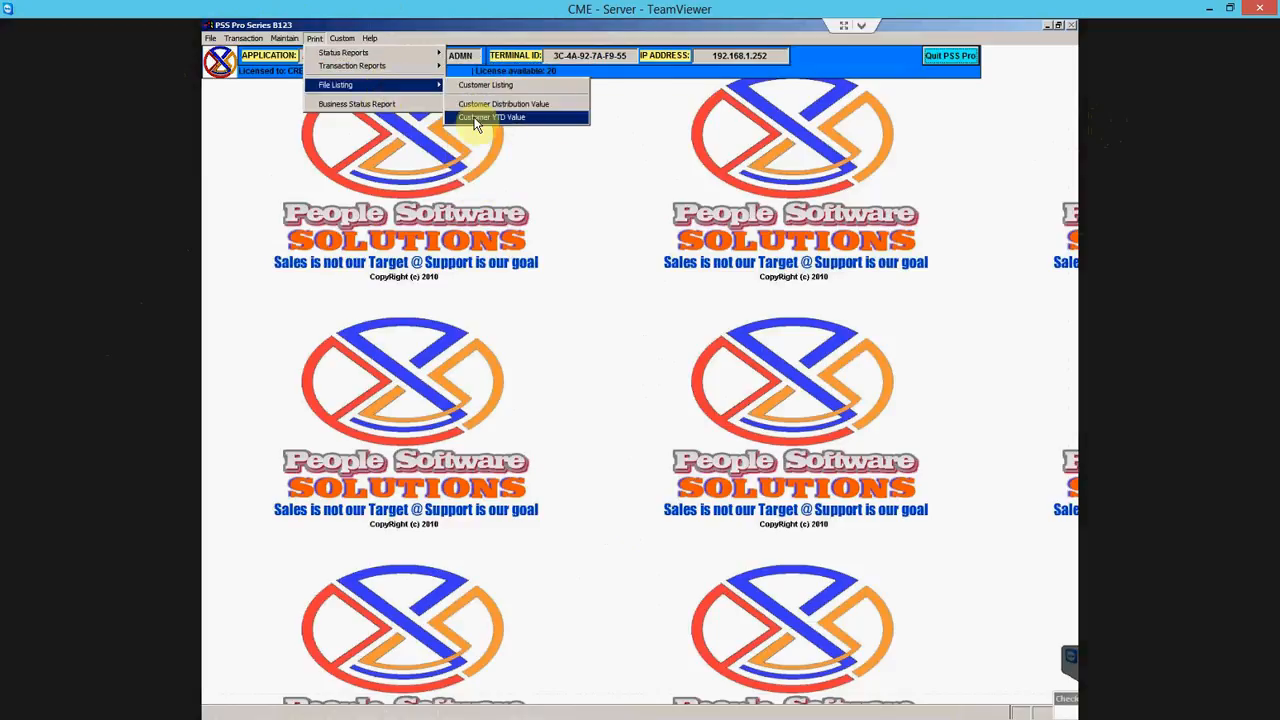
{"action": "left_click", "coordinate": [390, 106]}
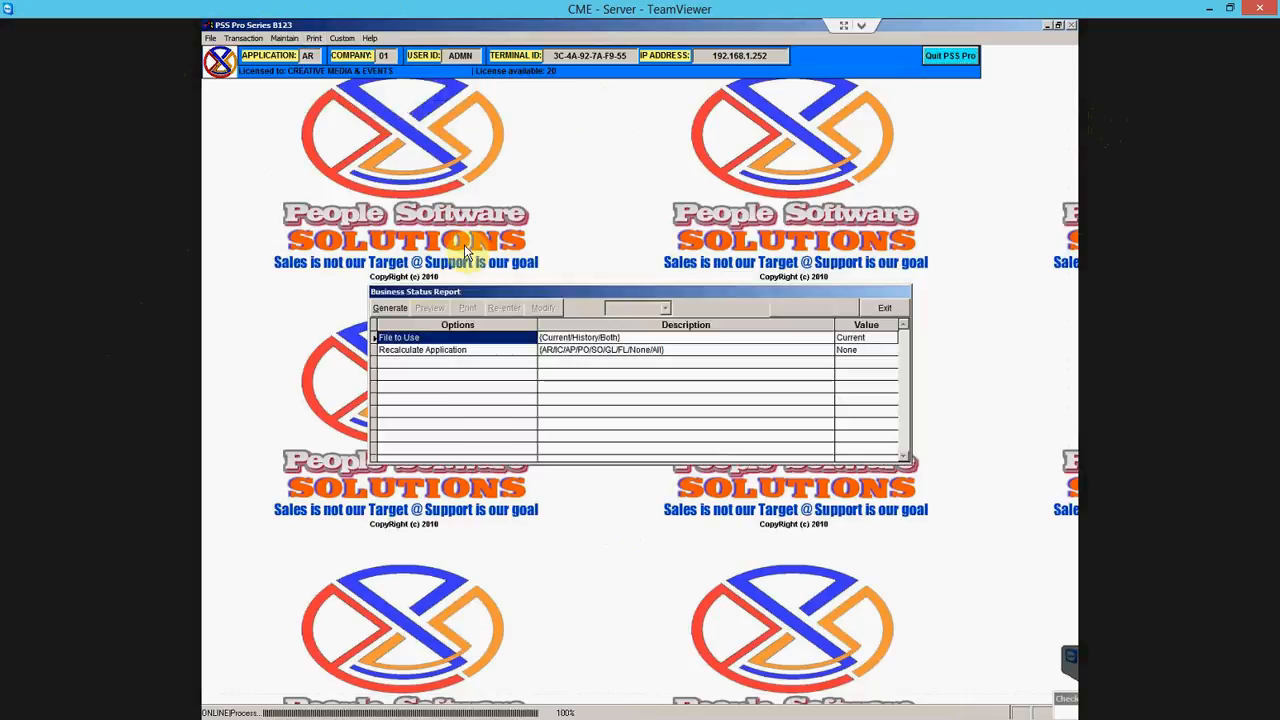
- Generate and preview the Business Status Report maximized, then exit its window
{"action": "left_click", "coordinate": [394, 308]}
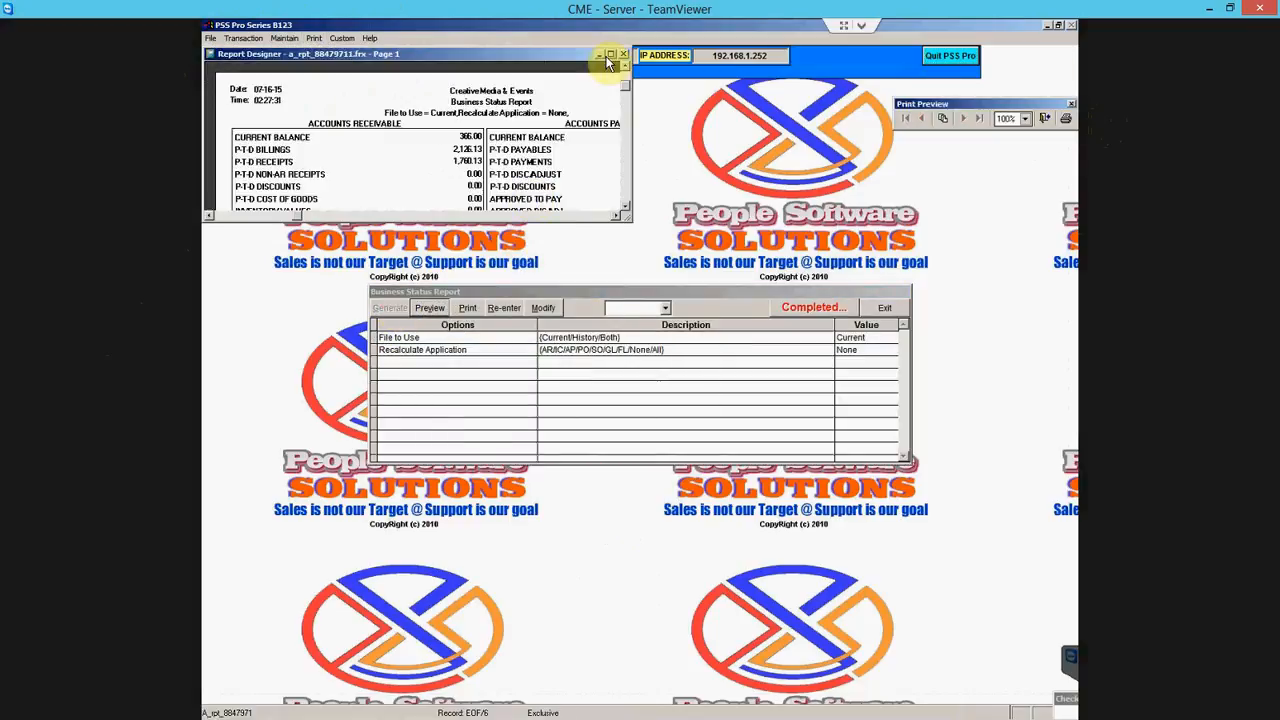
{"action": "left_click", "coordinate": [610, 54]}
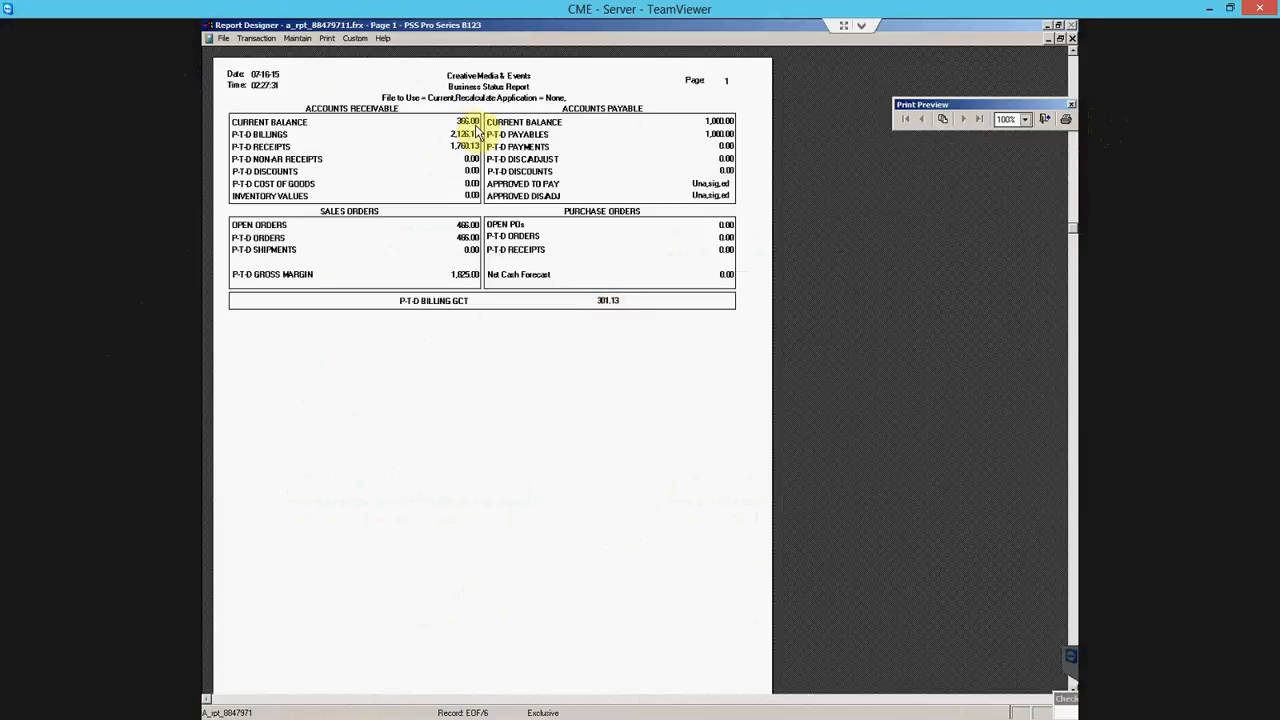
{"action": "left_click", "coordinate": [1046, 122]}
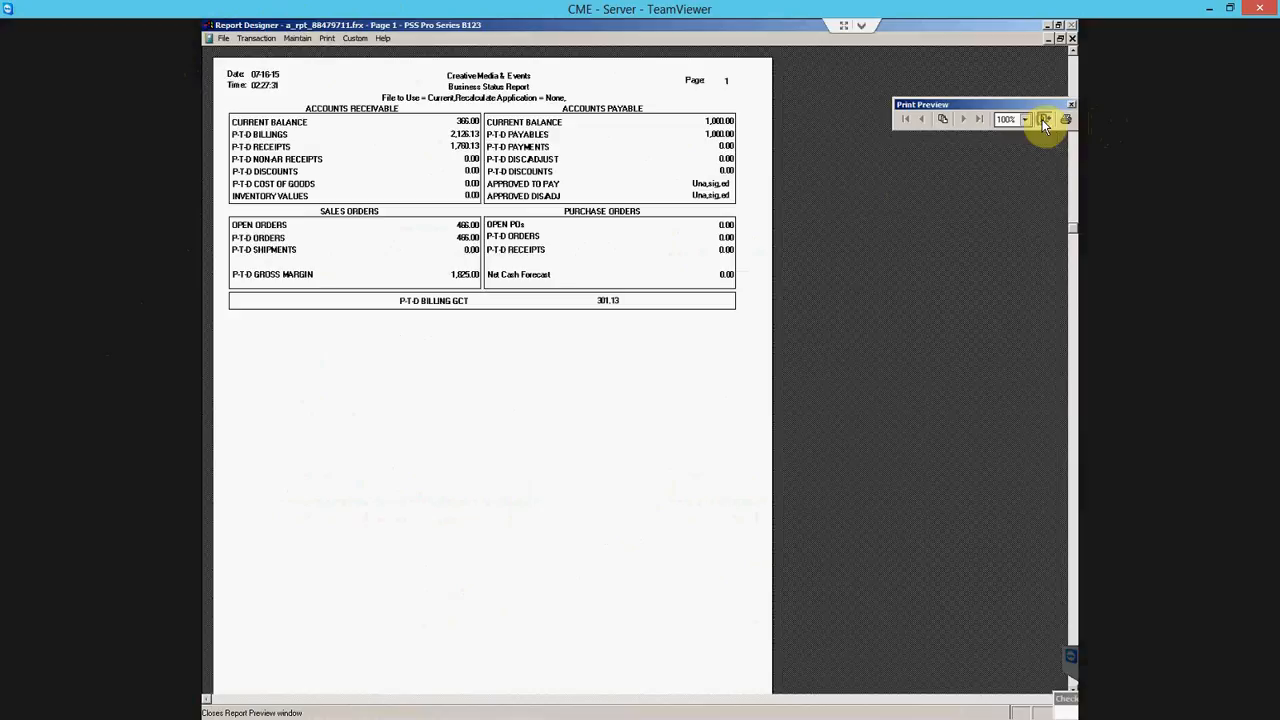
{"action": "left_click", "coordinate": [893, 308]}
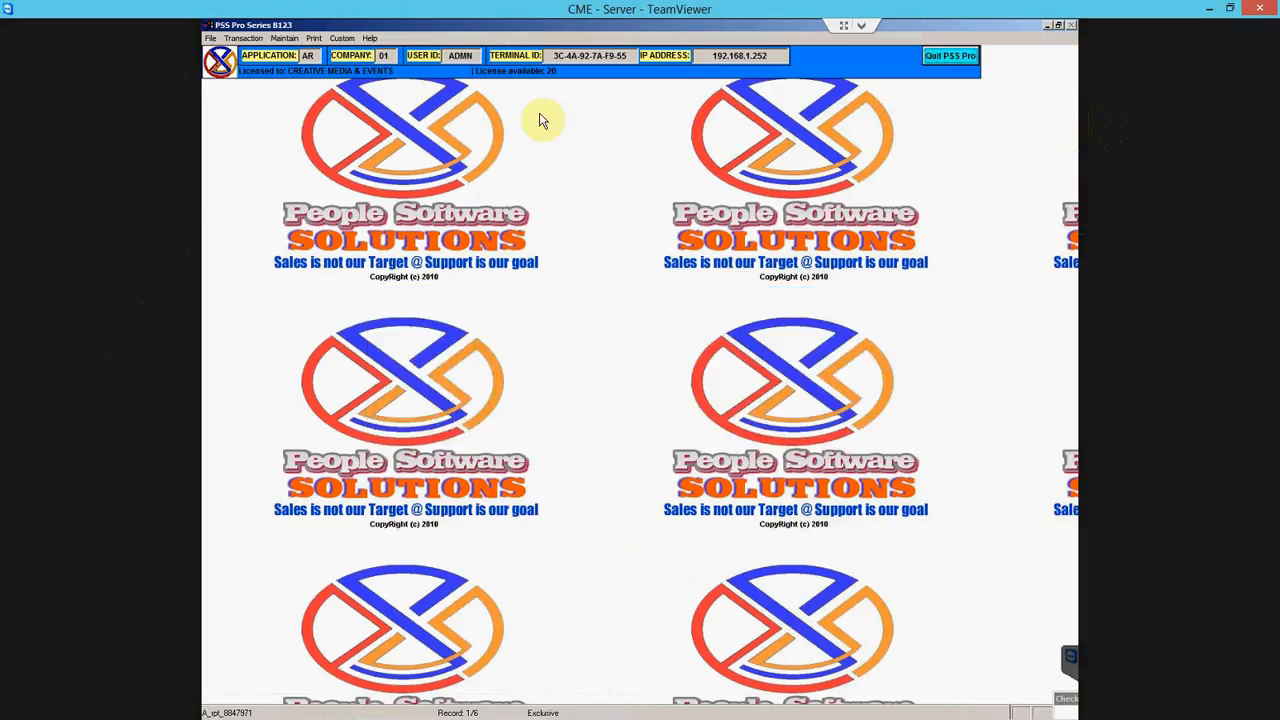
{"action": "left_click", "coordinate": [284, 38]}
{"action": "mouse_move", "coordinate": [316, 46]}
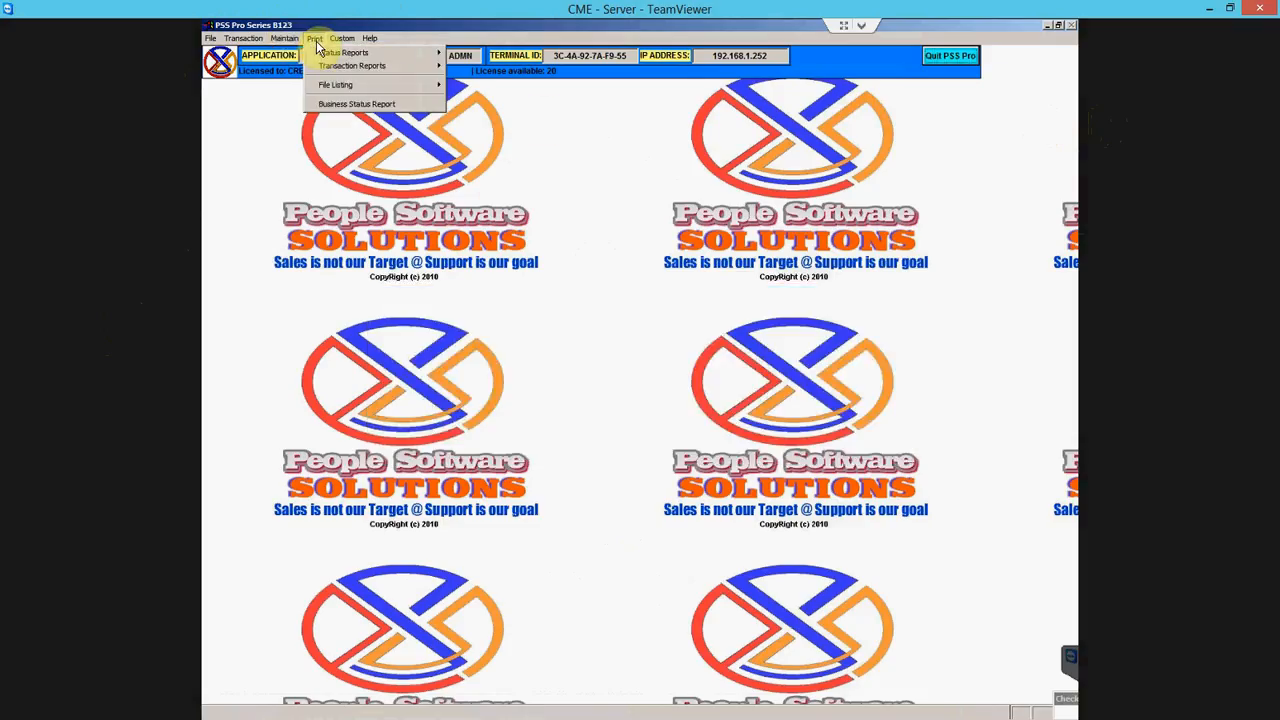